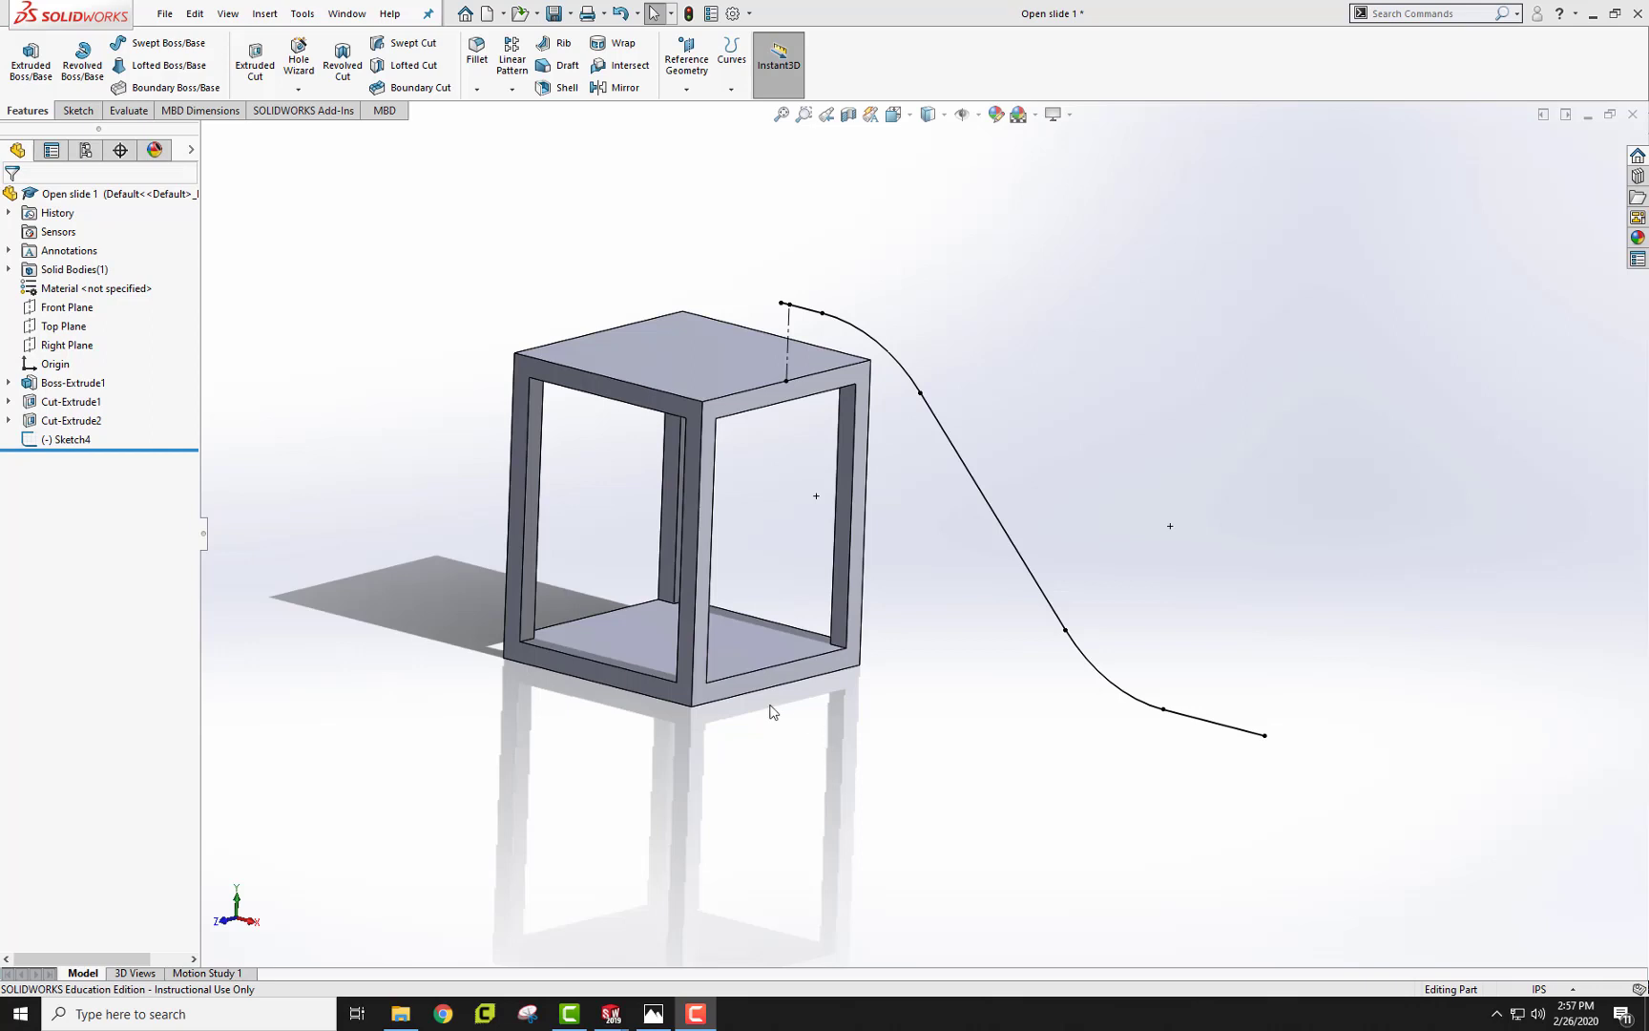
Measure the box's left vertical edge with the Measure tool
middle_click_drag(753, 480, 747, 504)
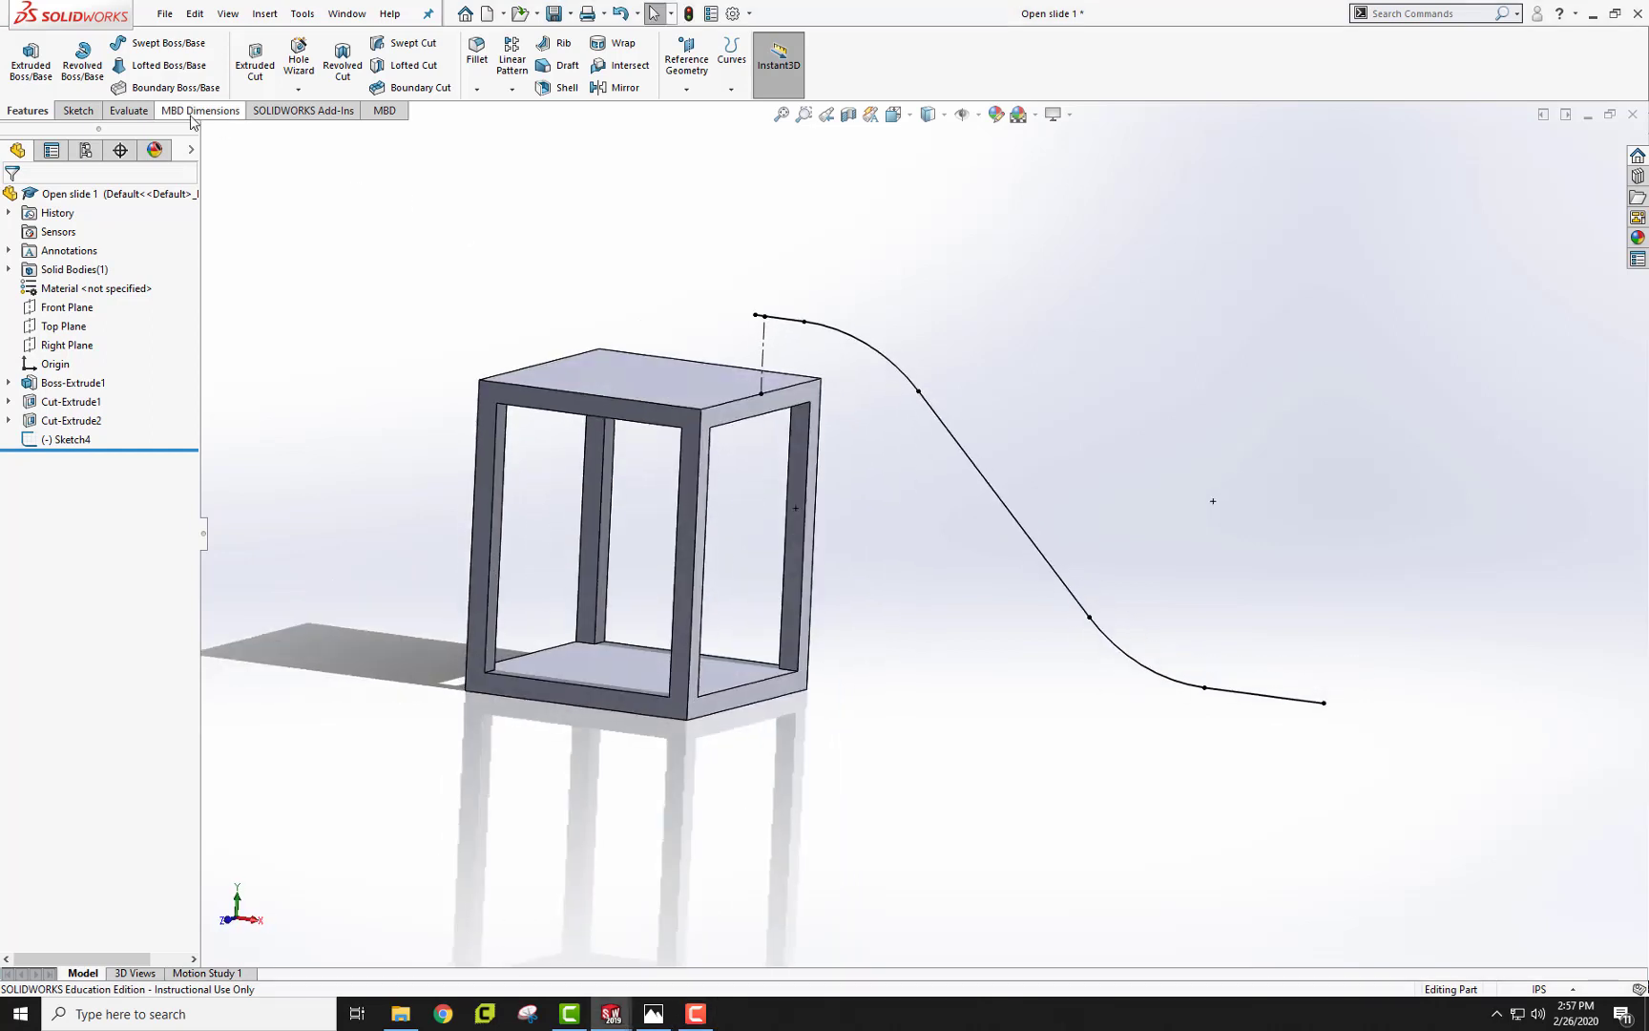
left_click(129, 111)
left_click(132, 57)
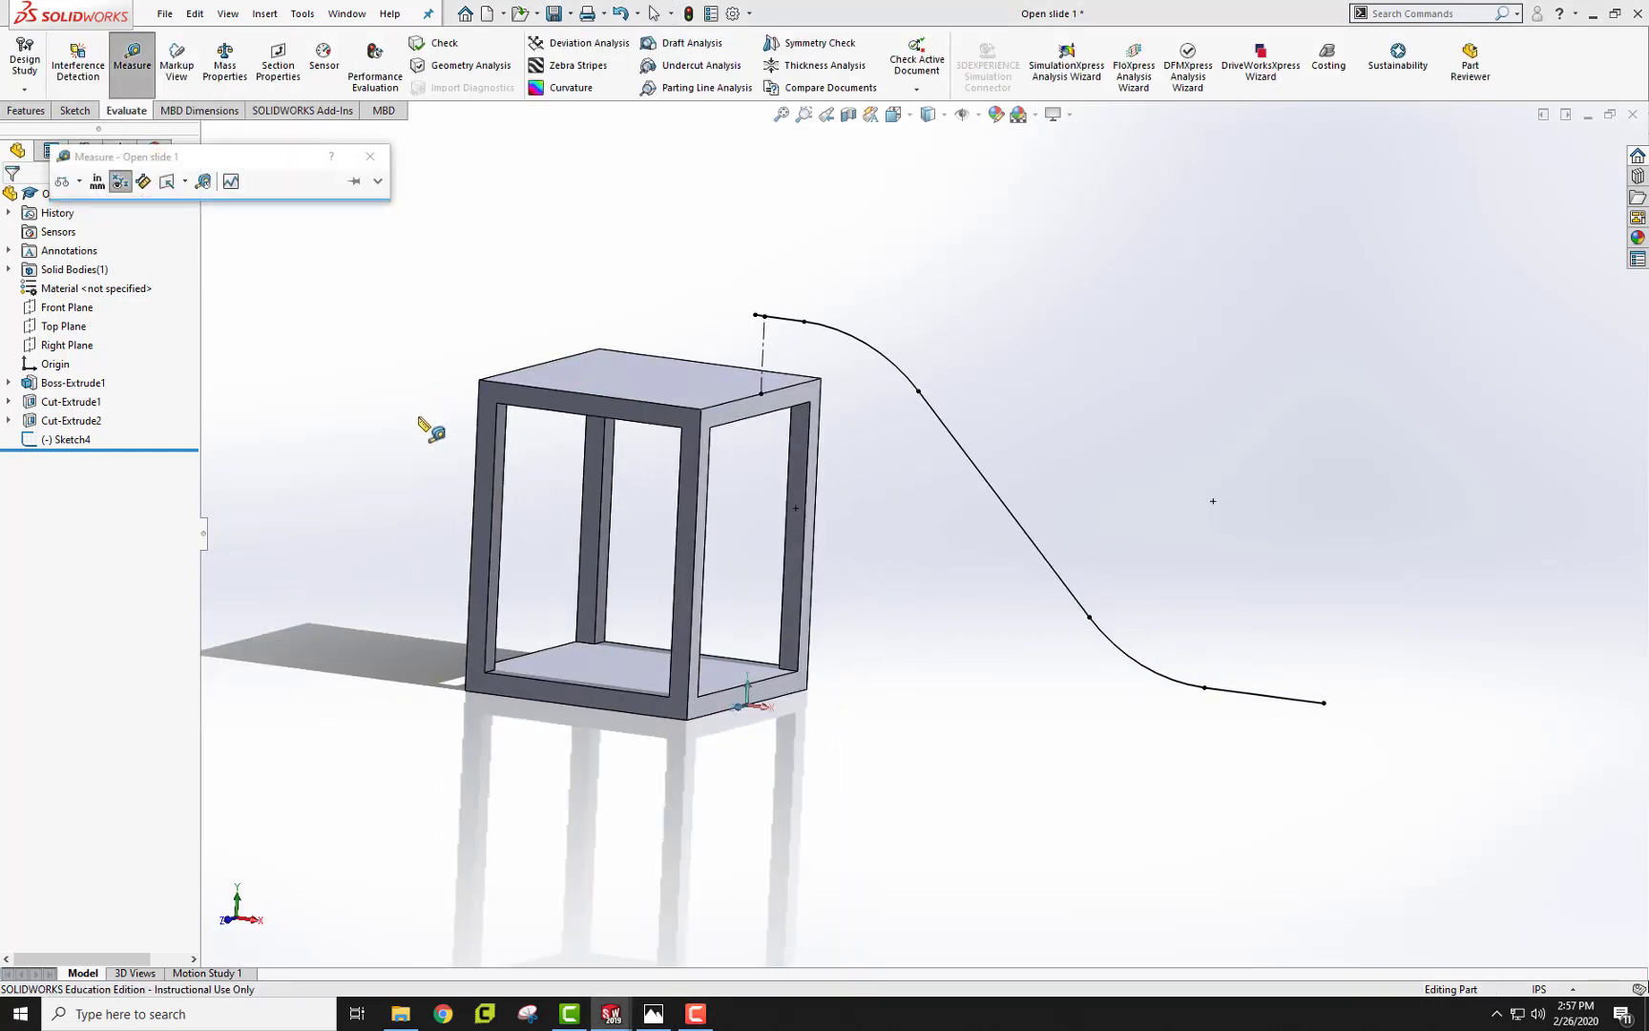
left_click(476, 477)
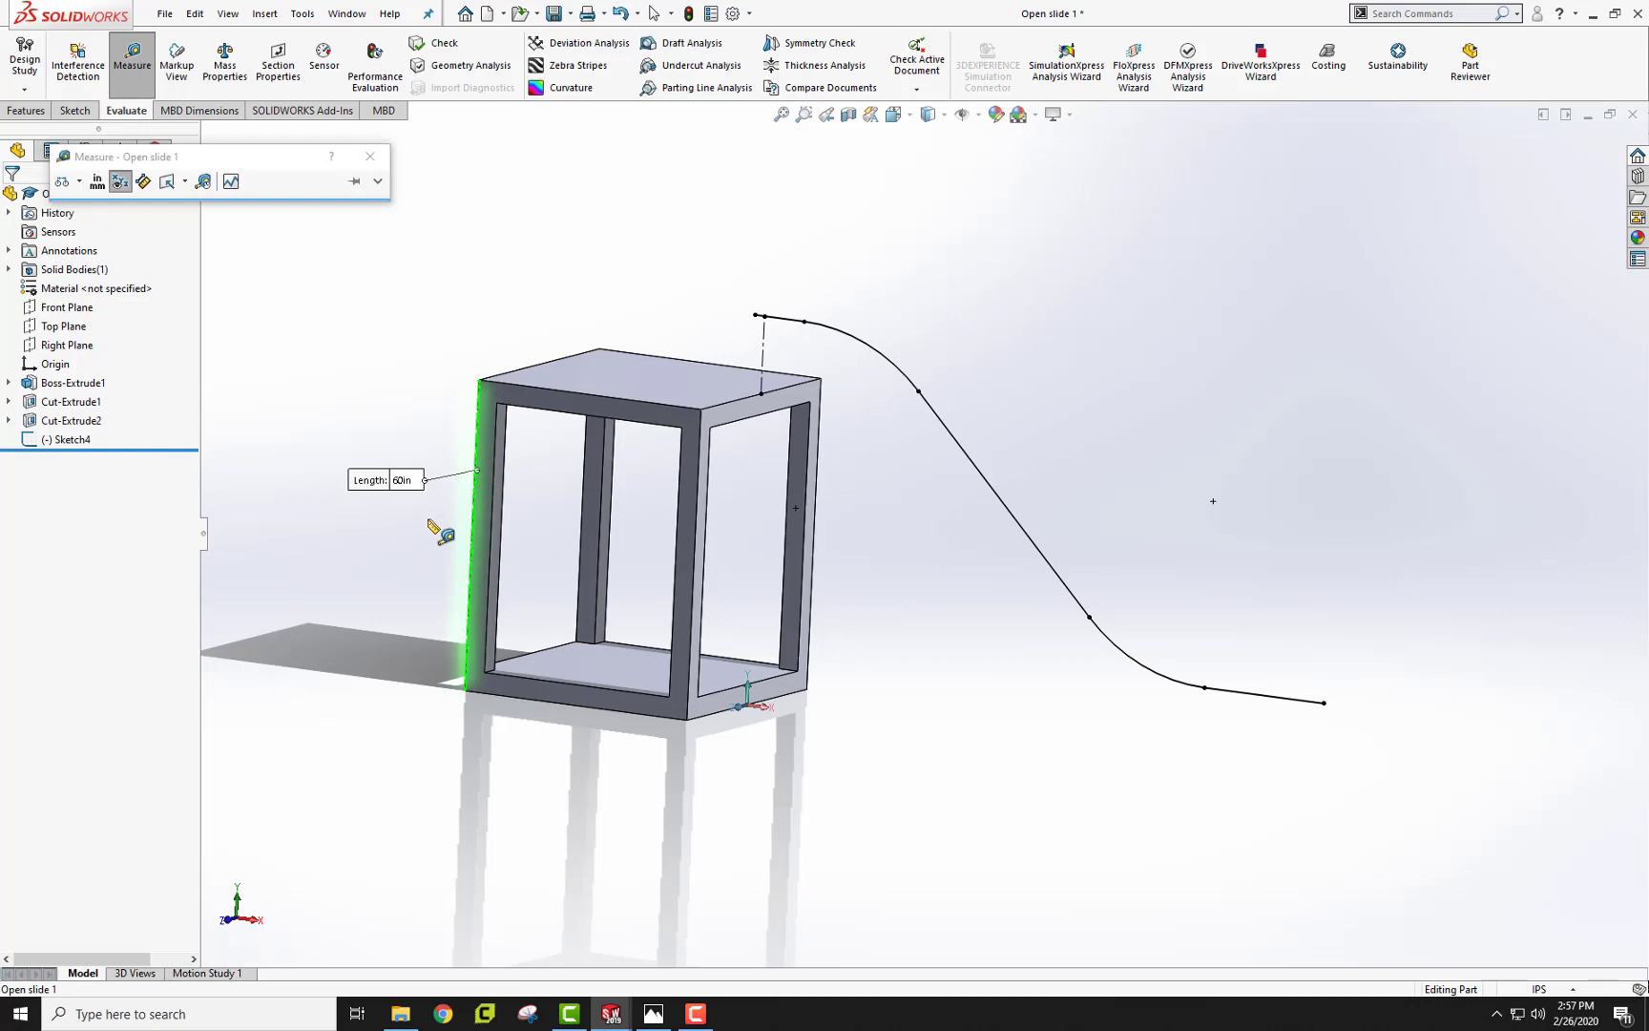
left_click(369, 155)
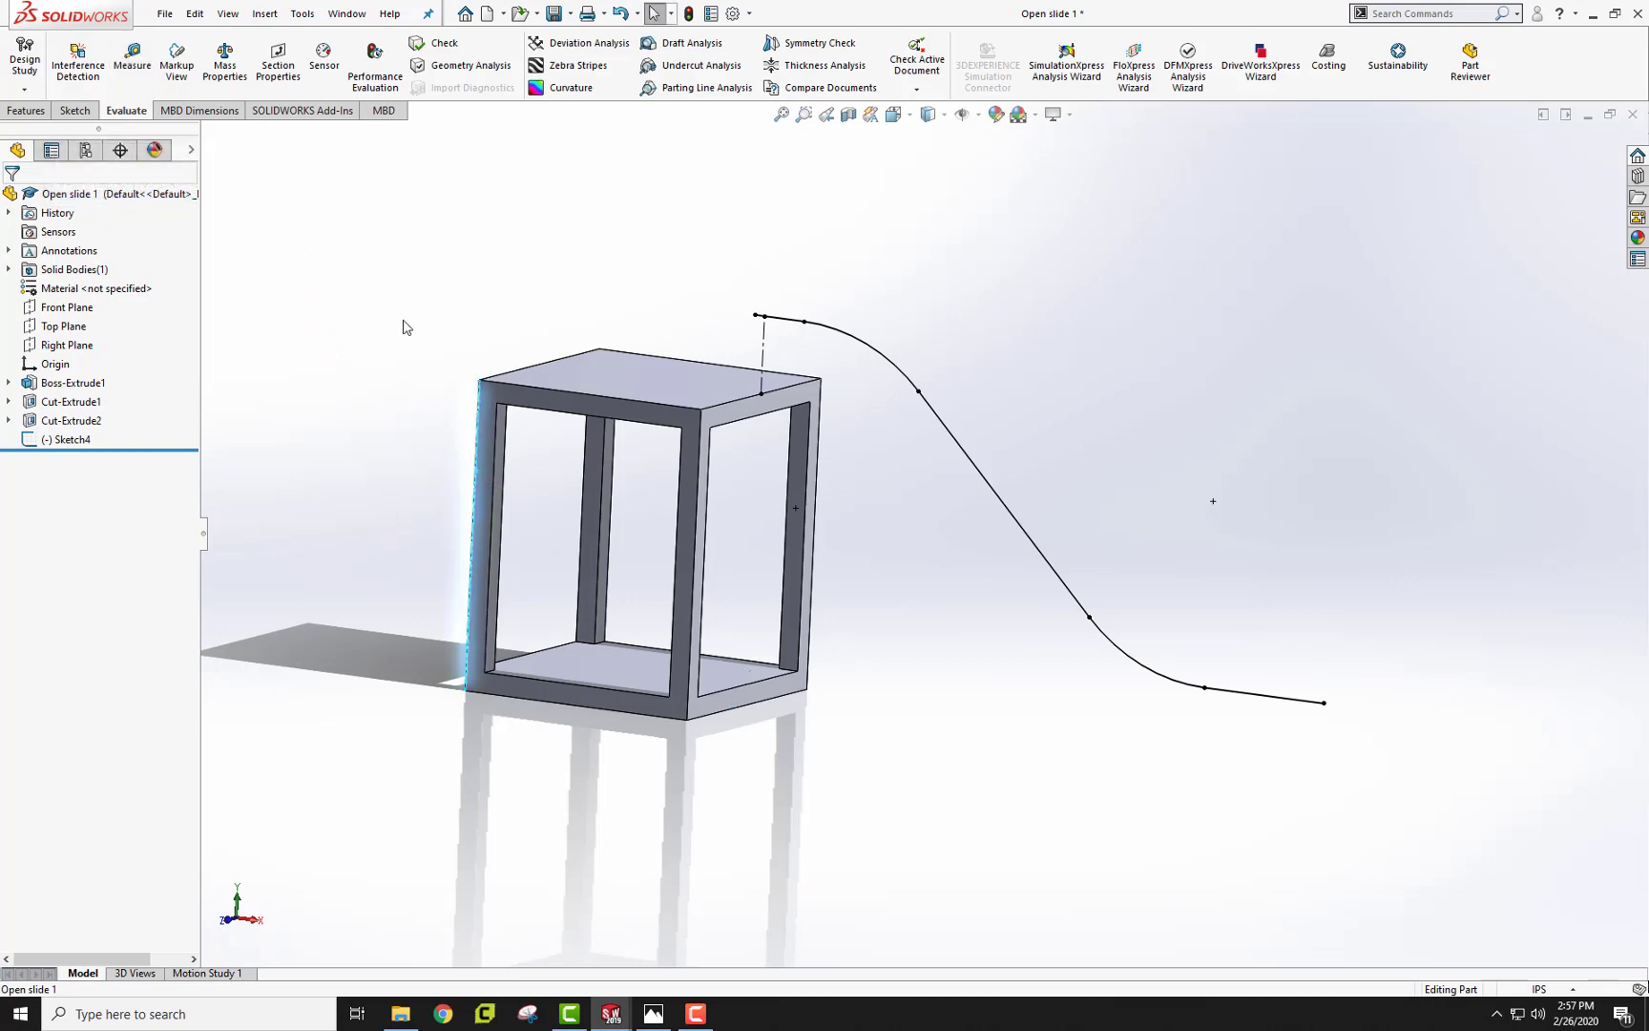
middle_click_drag(376, 295, 408, 277)
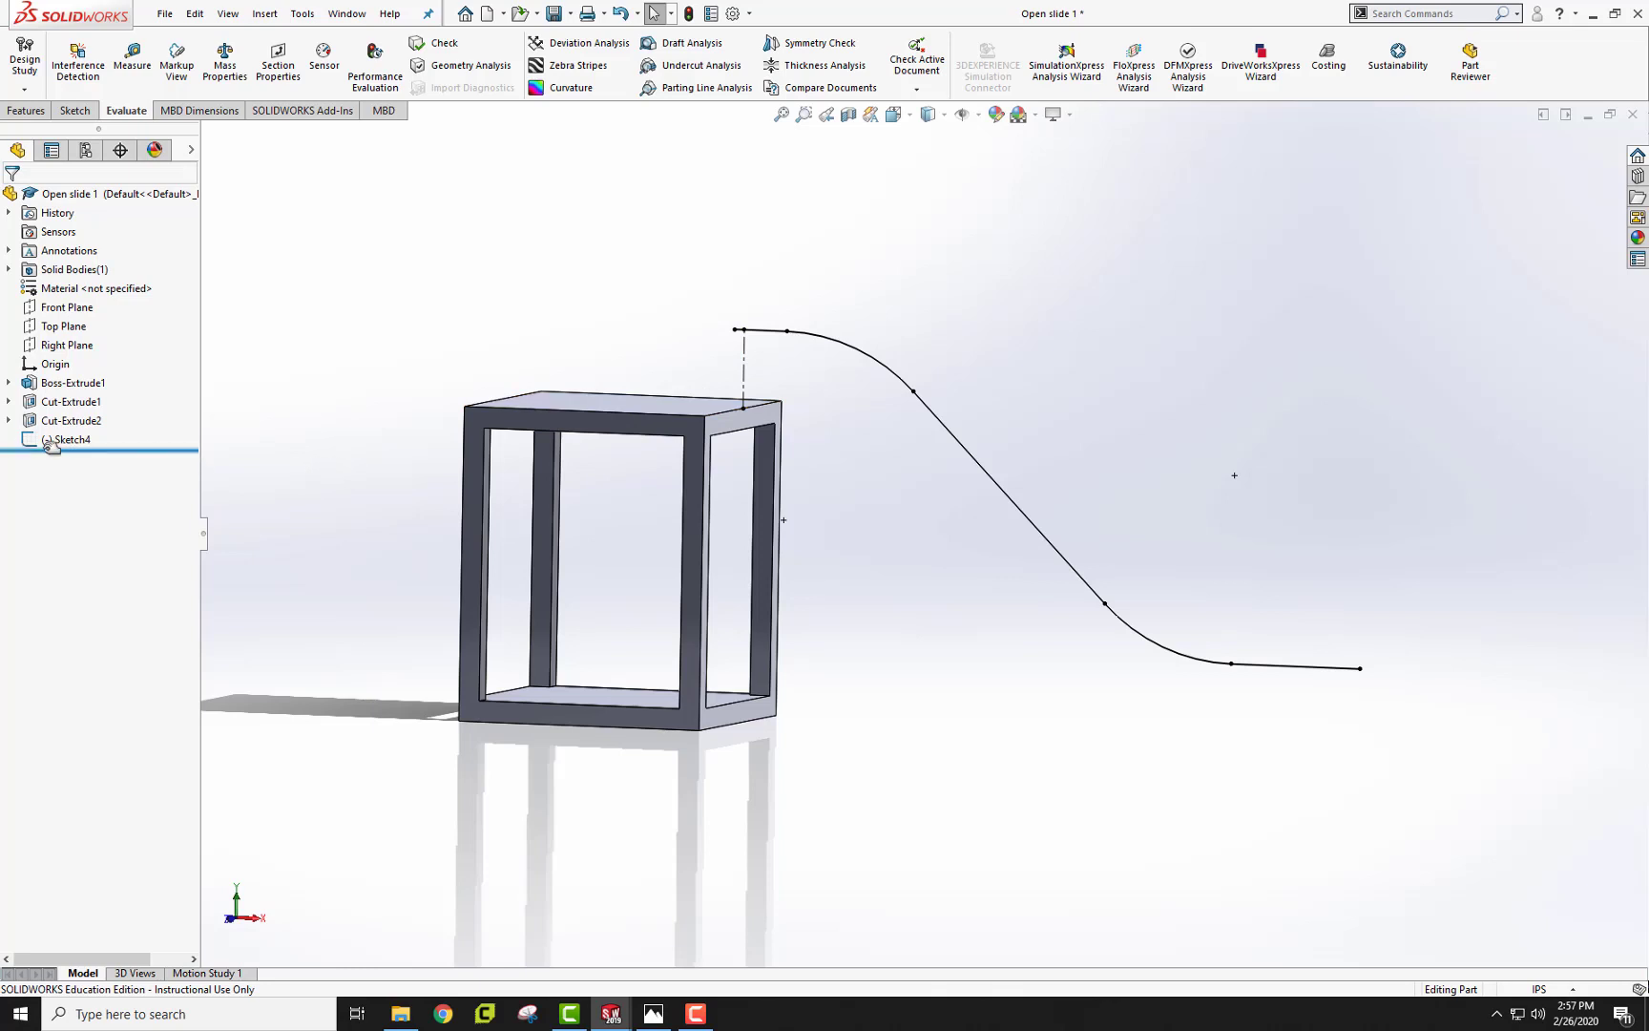
Review slide path Sketch4 in normal, isometric and front views, leaving it unchanged
left_click(193, 440)
key("ctrl+8")
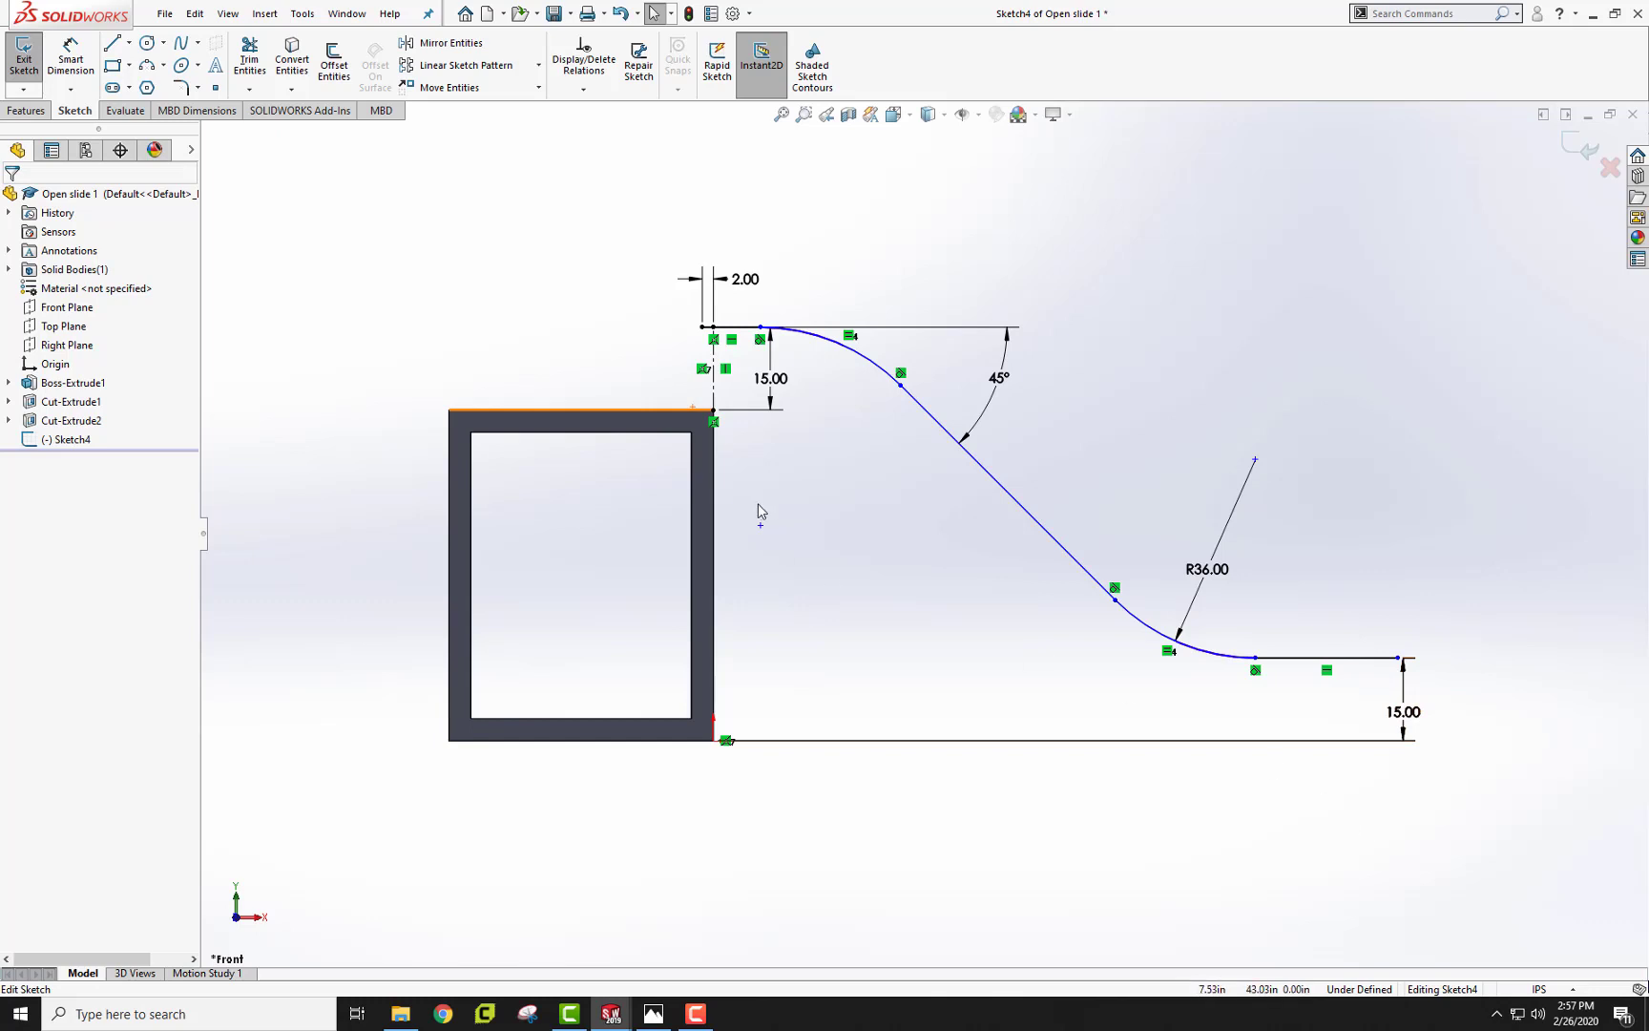
key("ctrl+7")
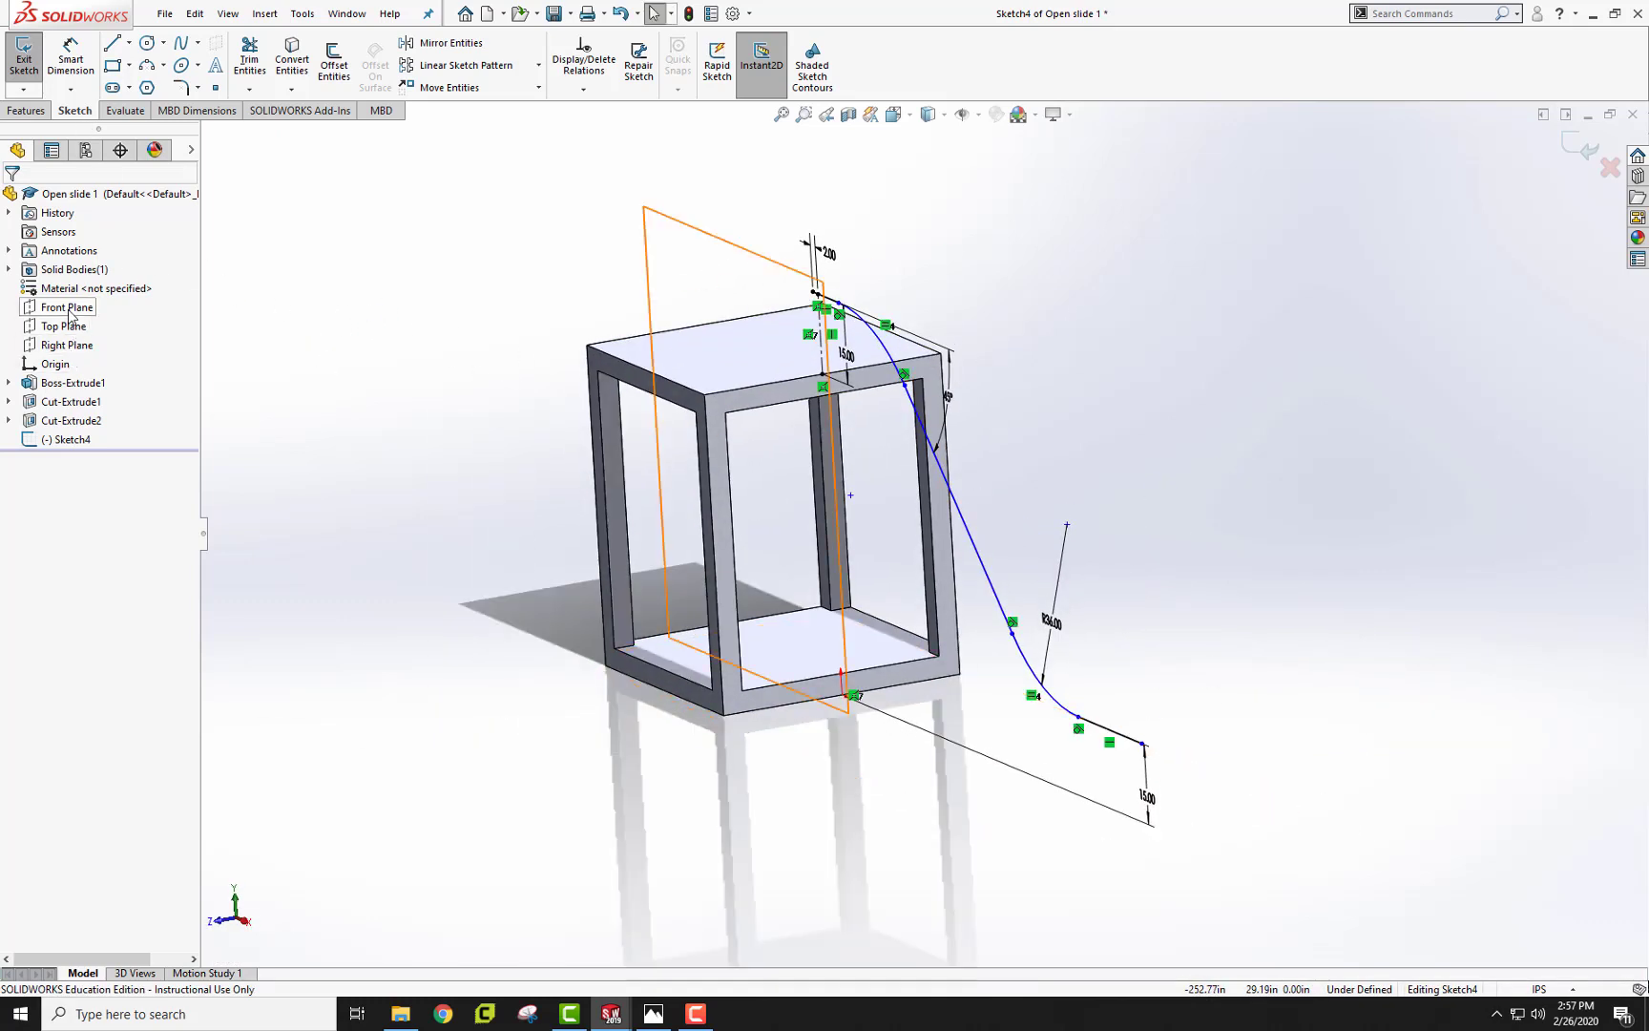
key("ctrl+1")
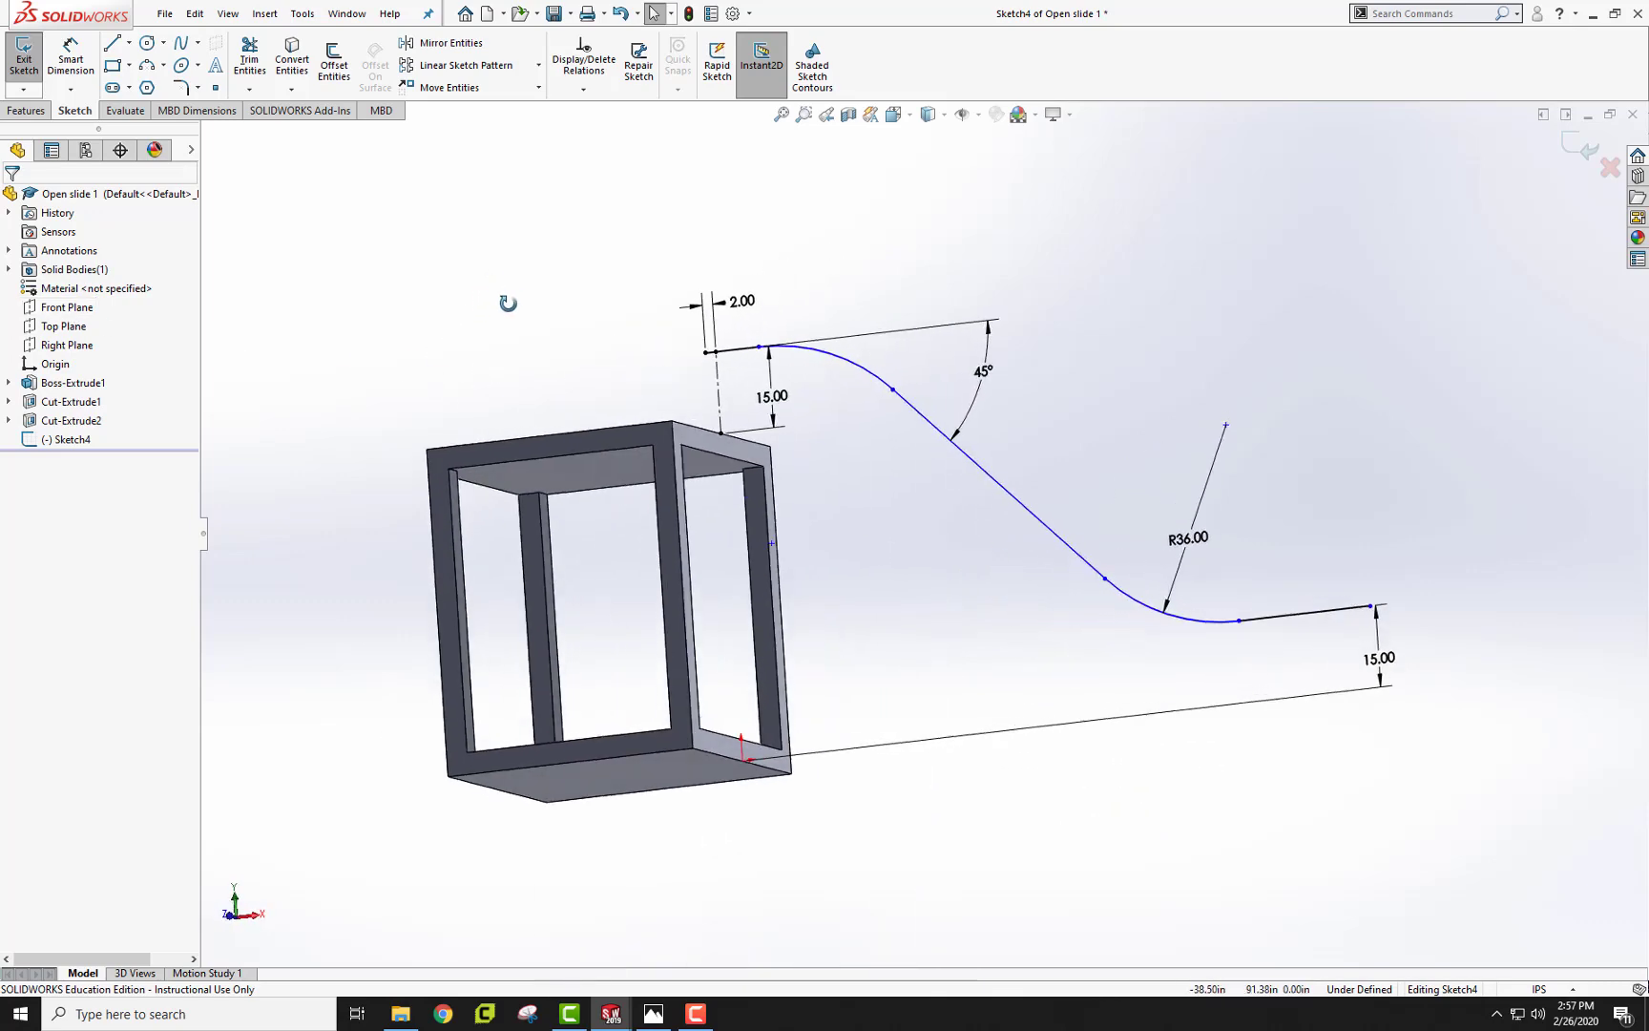
middle_click_drag(589, 392, 571, 365)
left_click(24, 59)
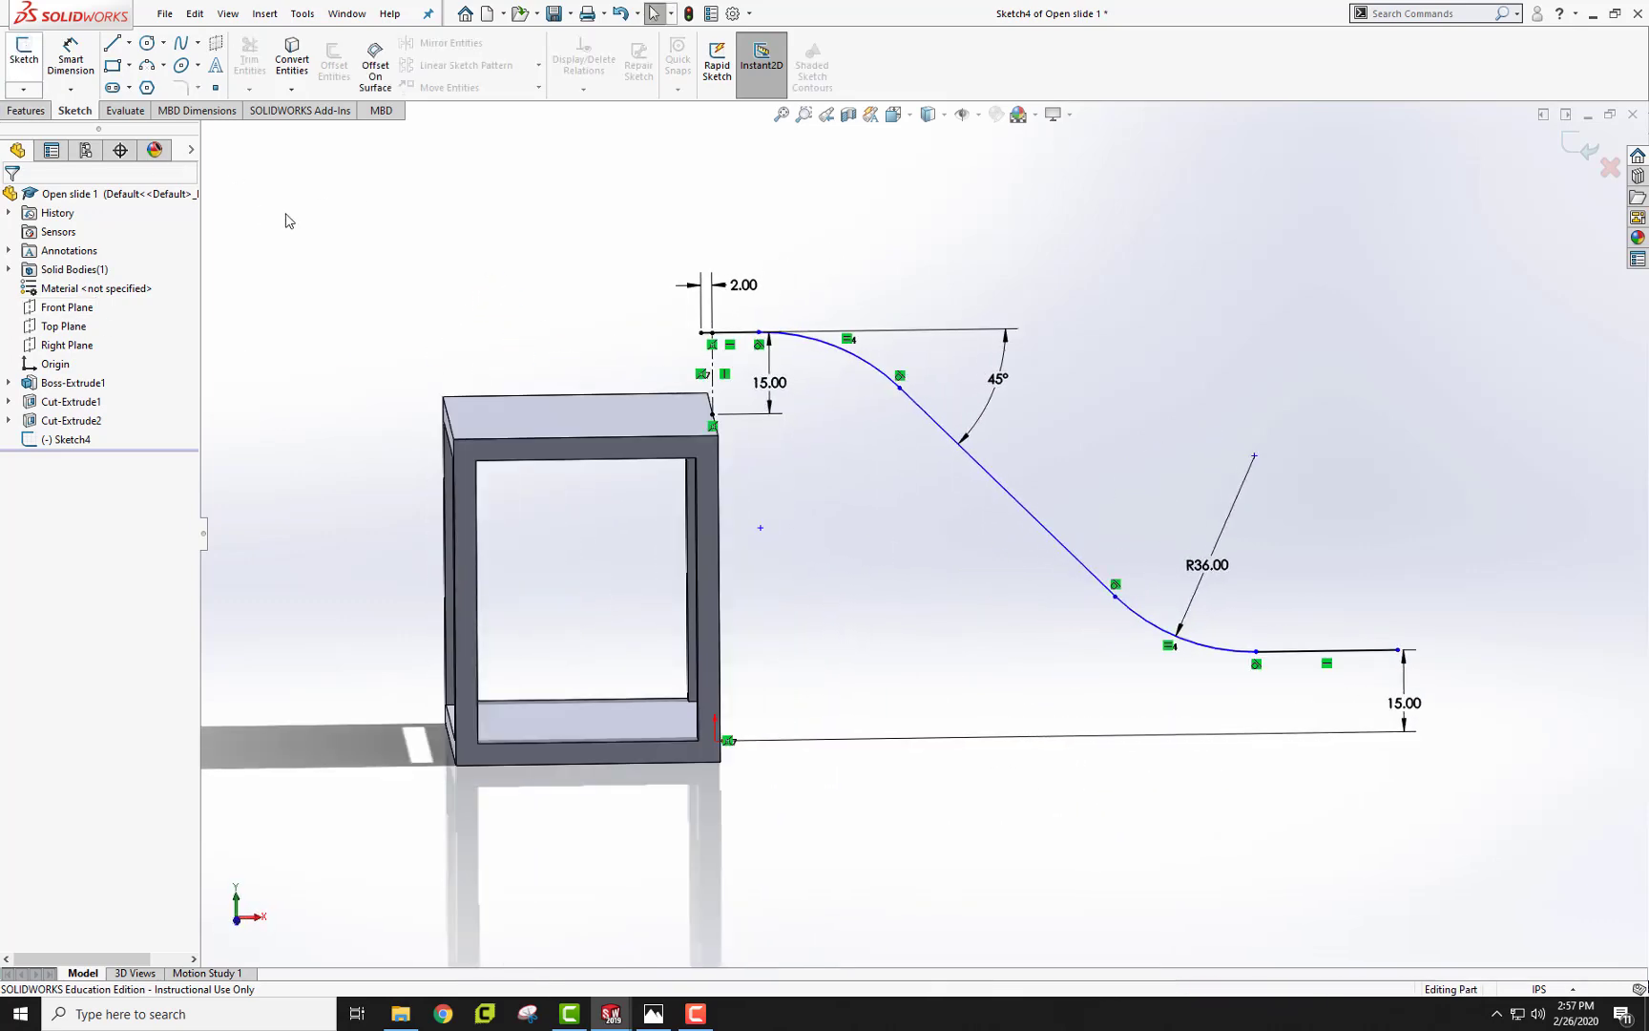
mouse_move(485, 254)
middle_mouse_down()
mouse_move(386, 184)
mouse_move(658, 330)
middle_mouse_up()
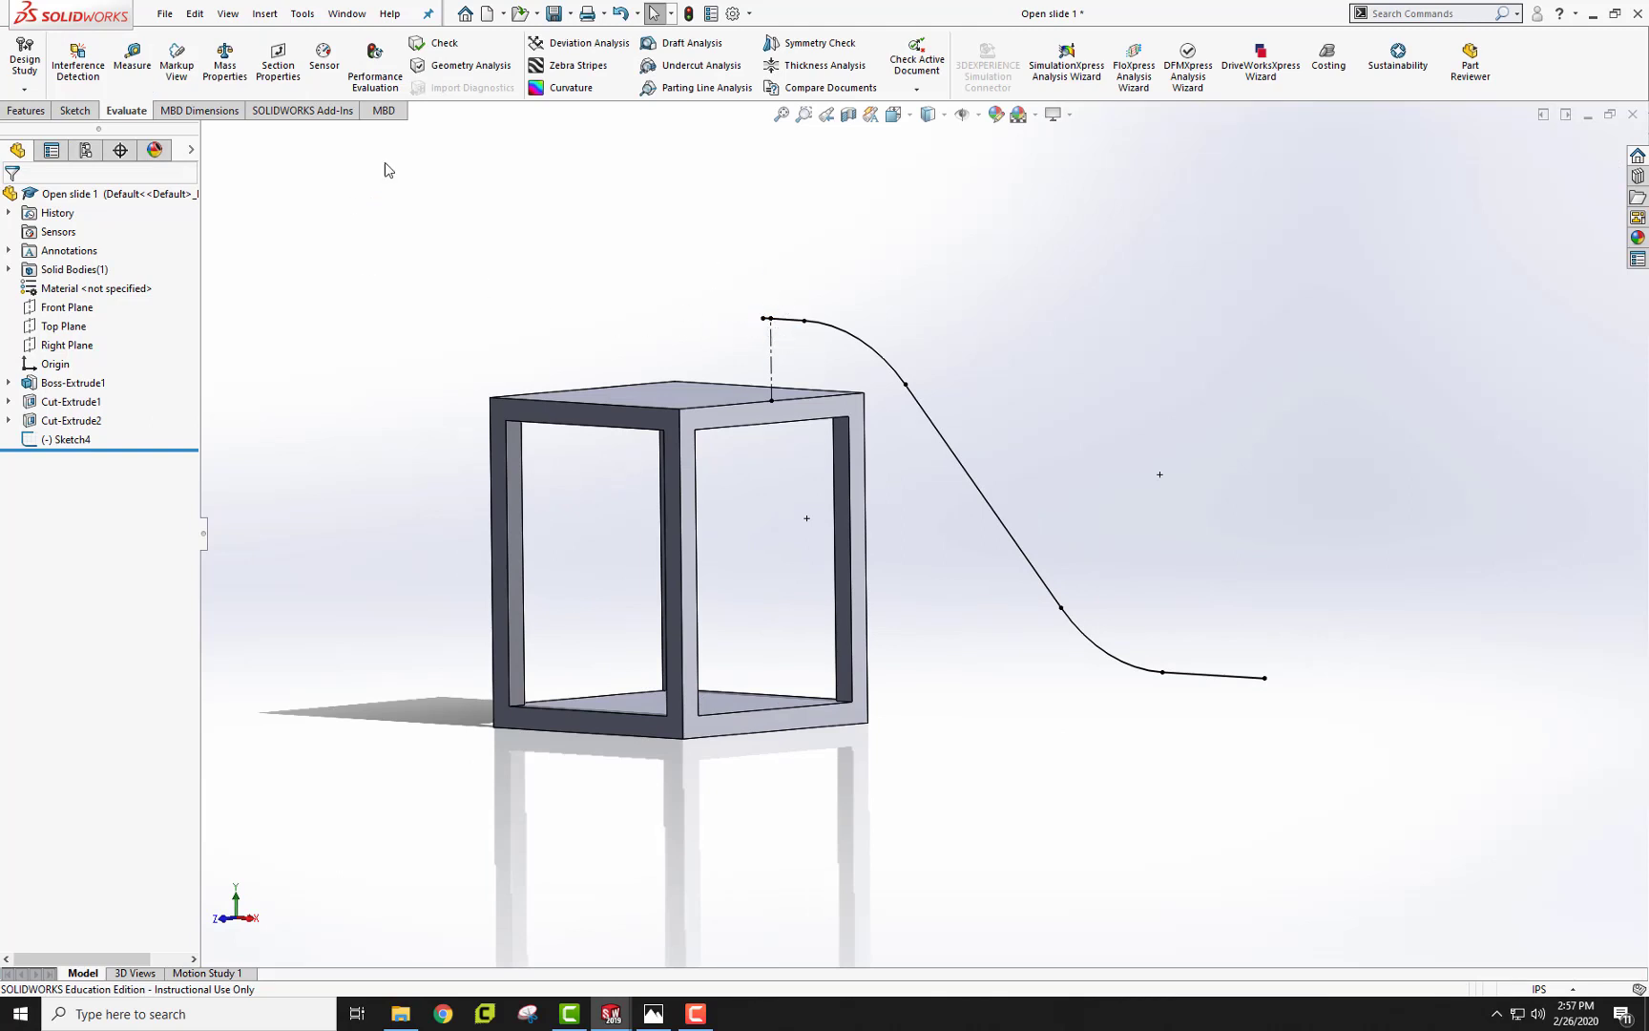
Create Plane1 perpendicular to Sketch4's short top line at its end point, then enlarge it
left_click(28, 111)
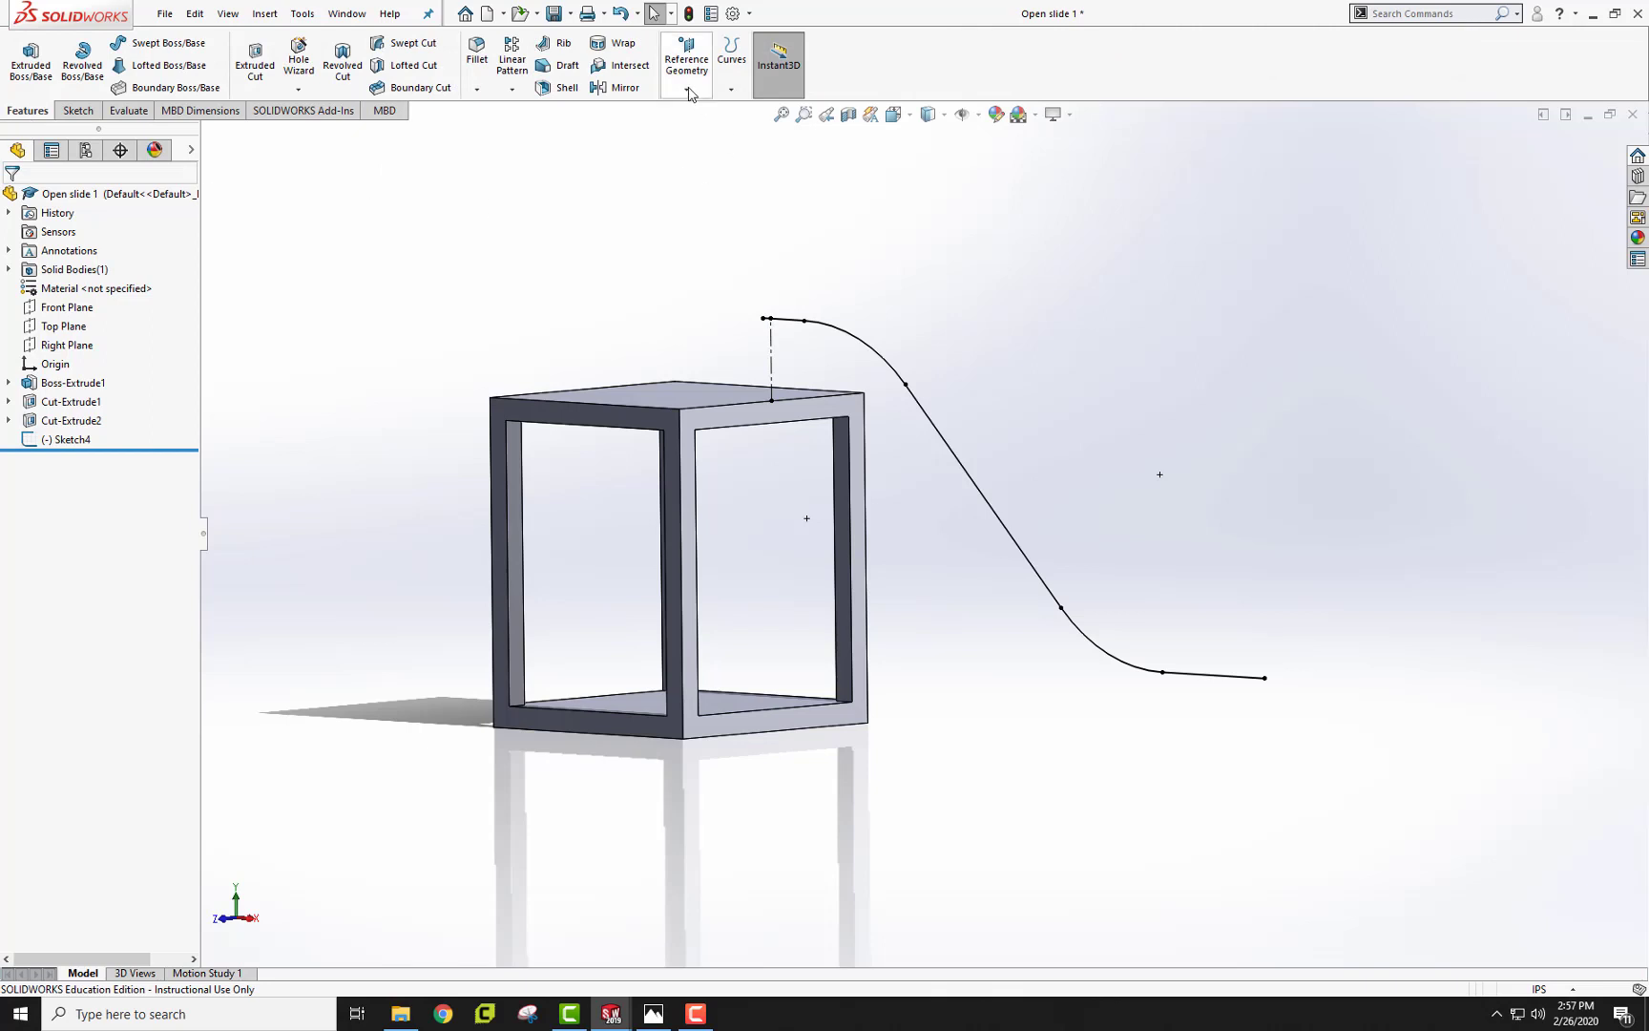
left_click(686, 71)
left_click(696, 110)
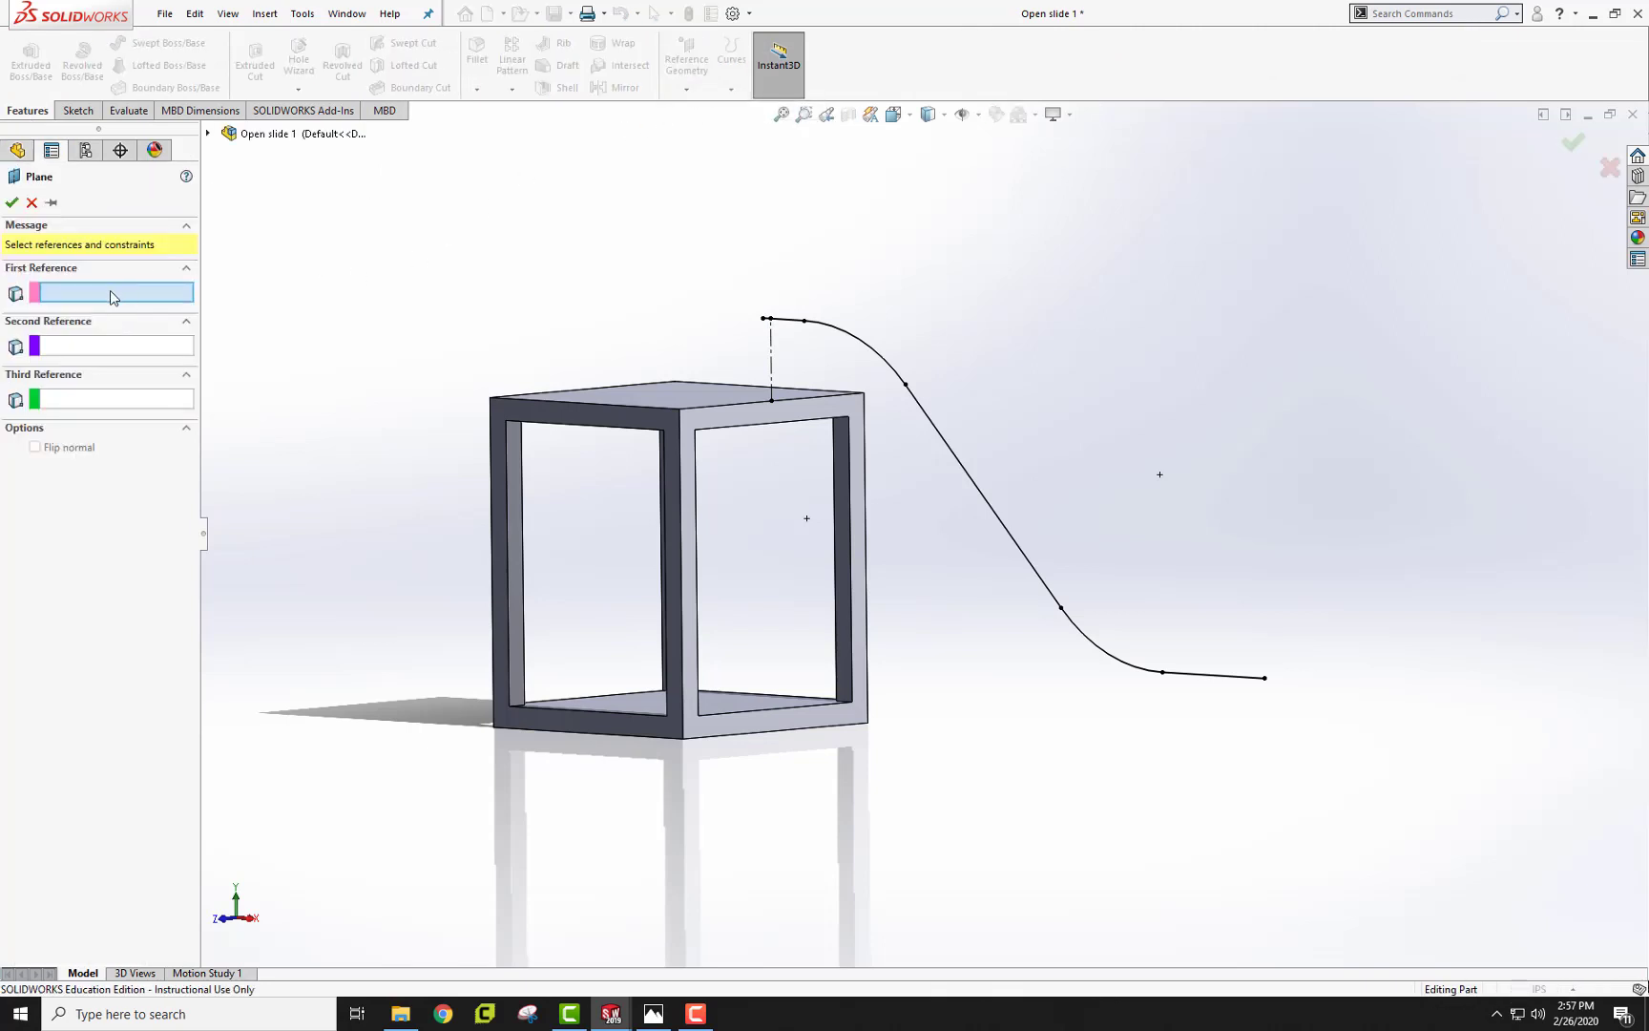
scroll(794, 321, "down", 1)
scroll(780, 338, "down", 2)
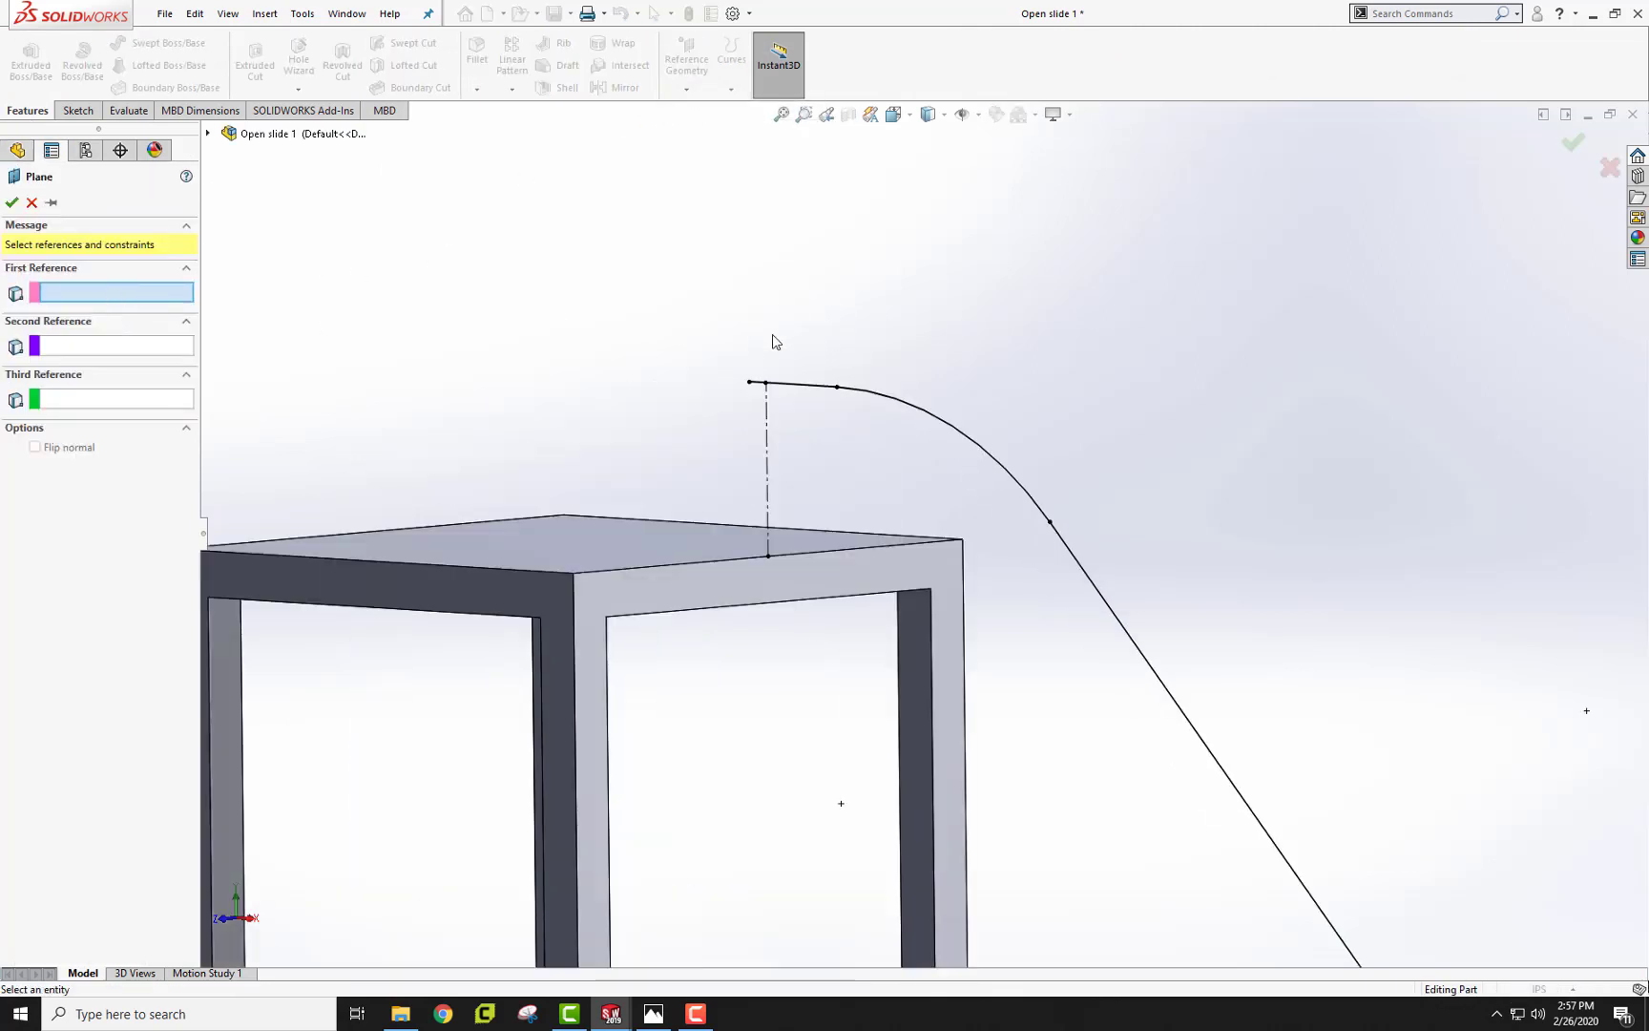
left_click(770, 387)
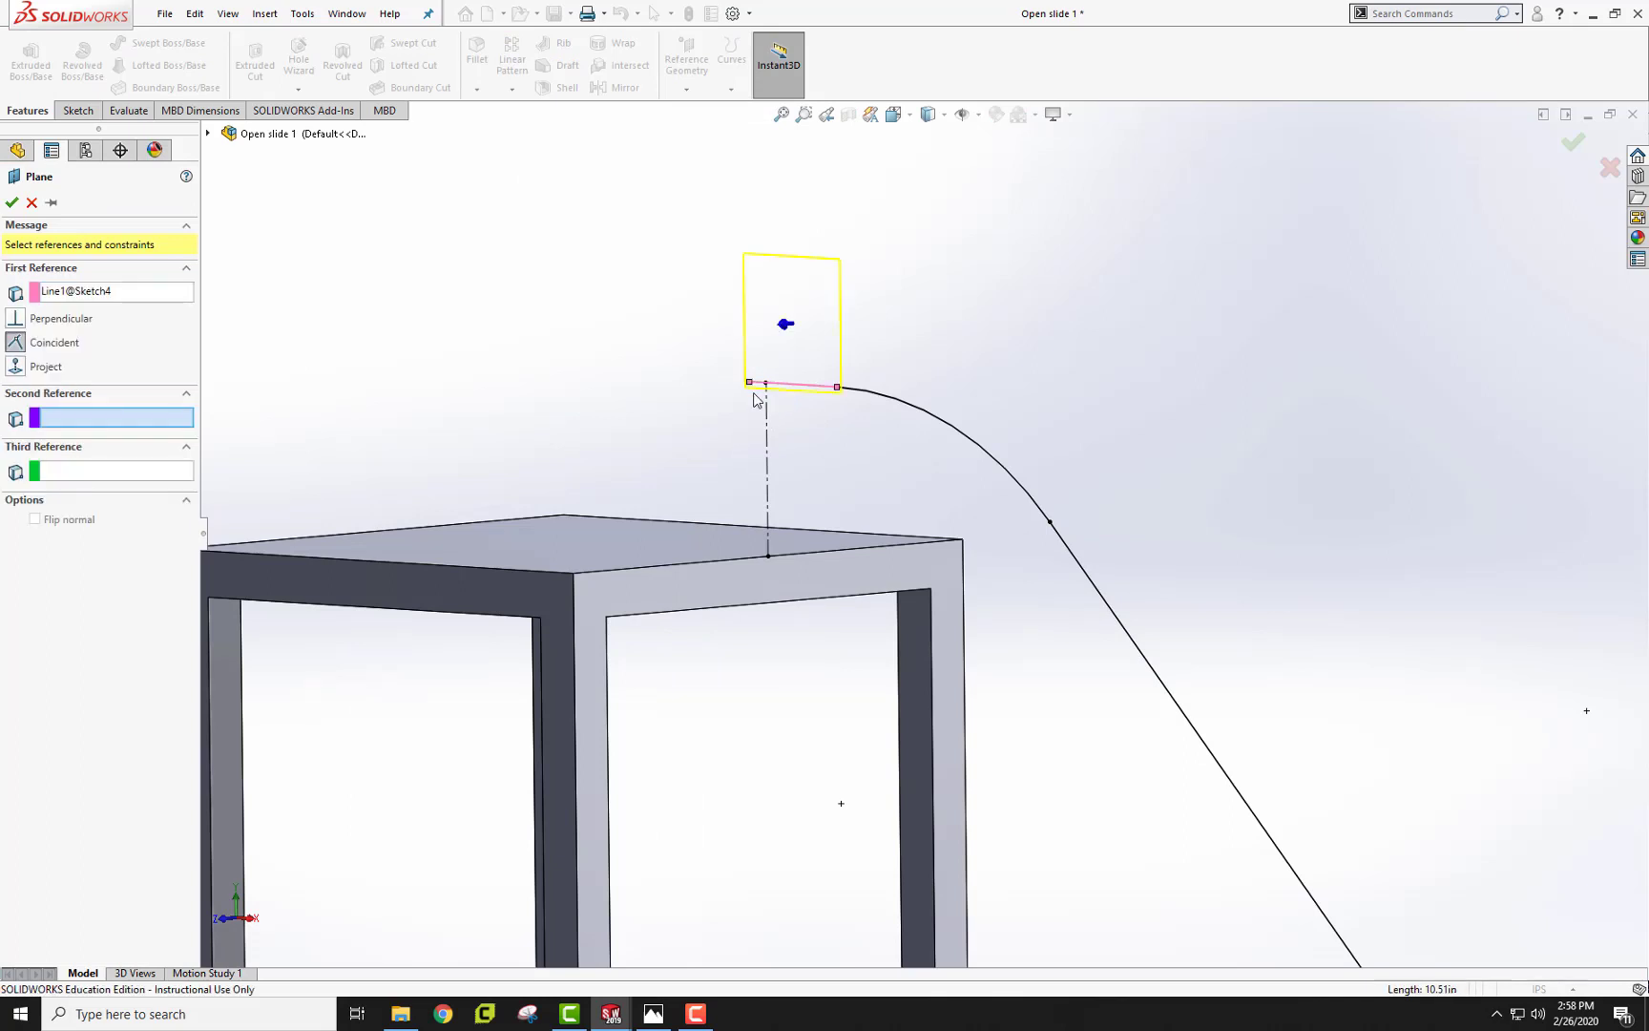
left_click(750, 382)
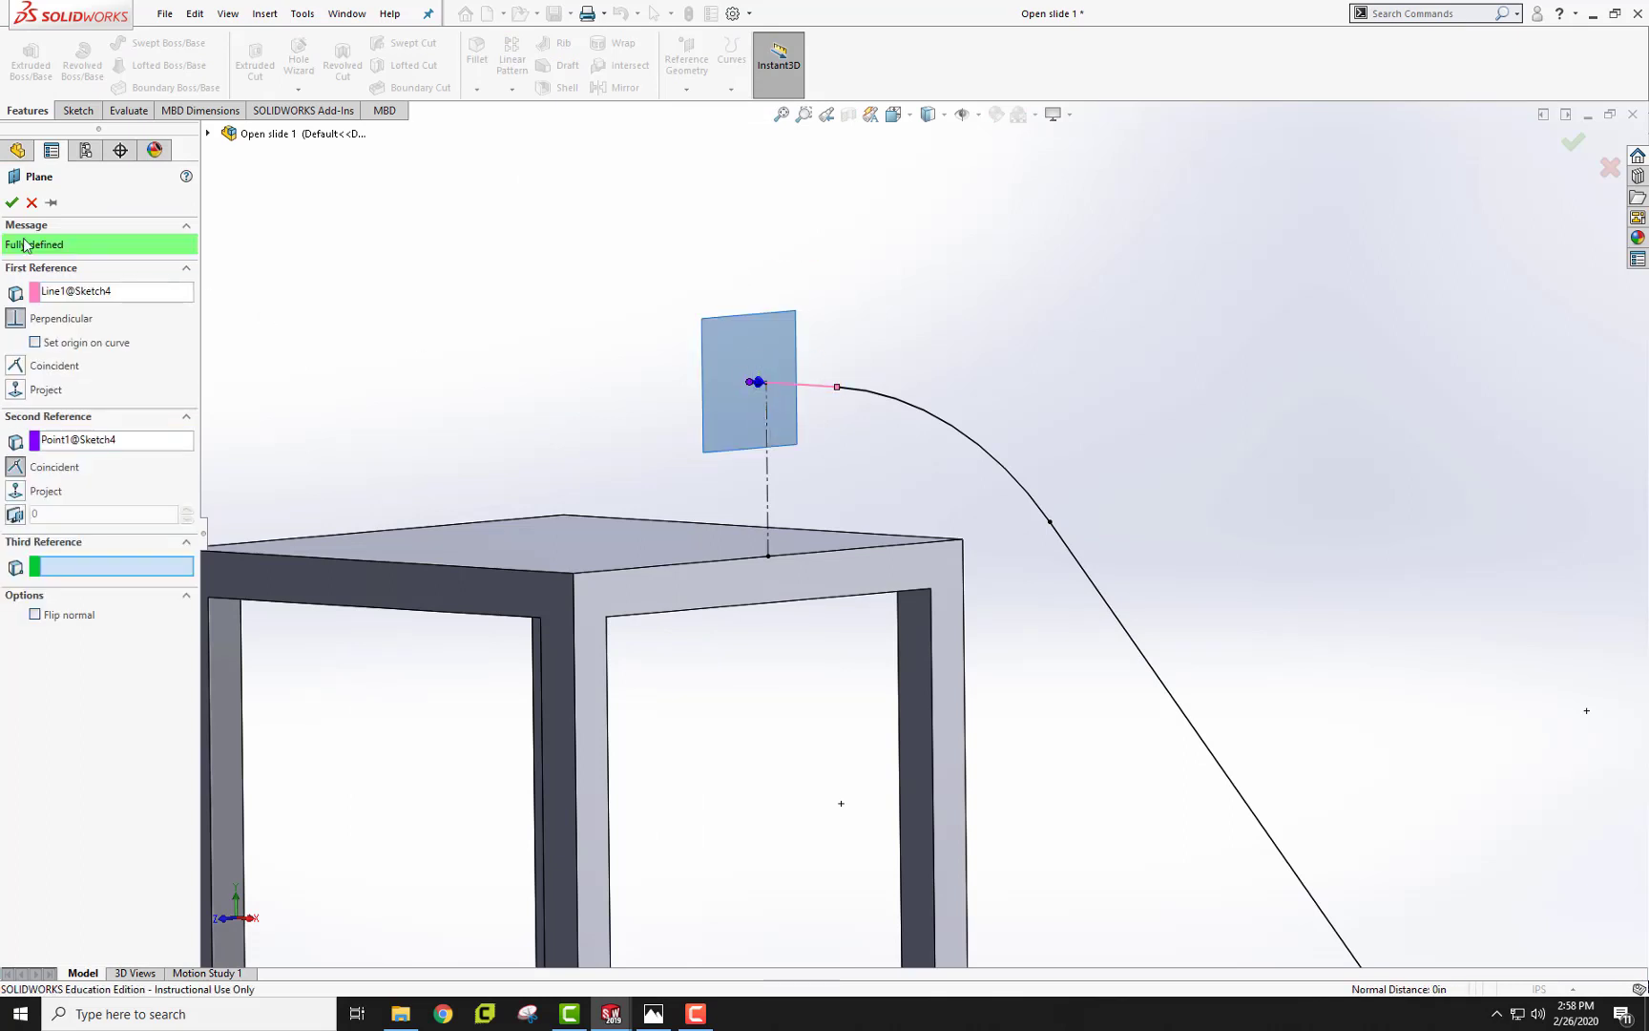
left_click(13, 205)
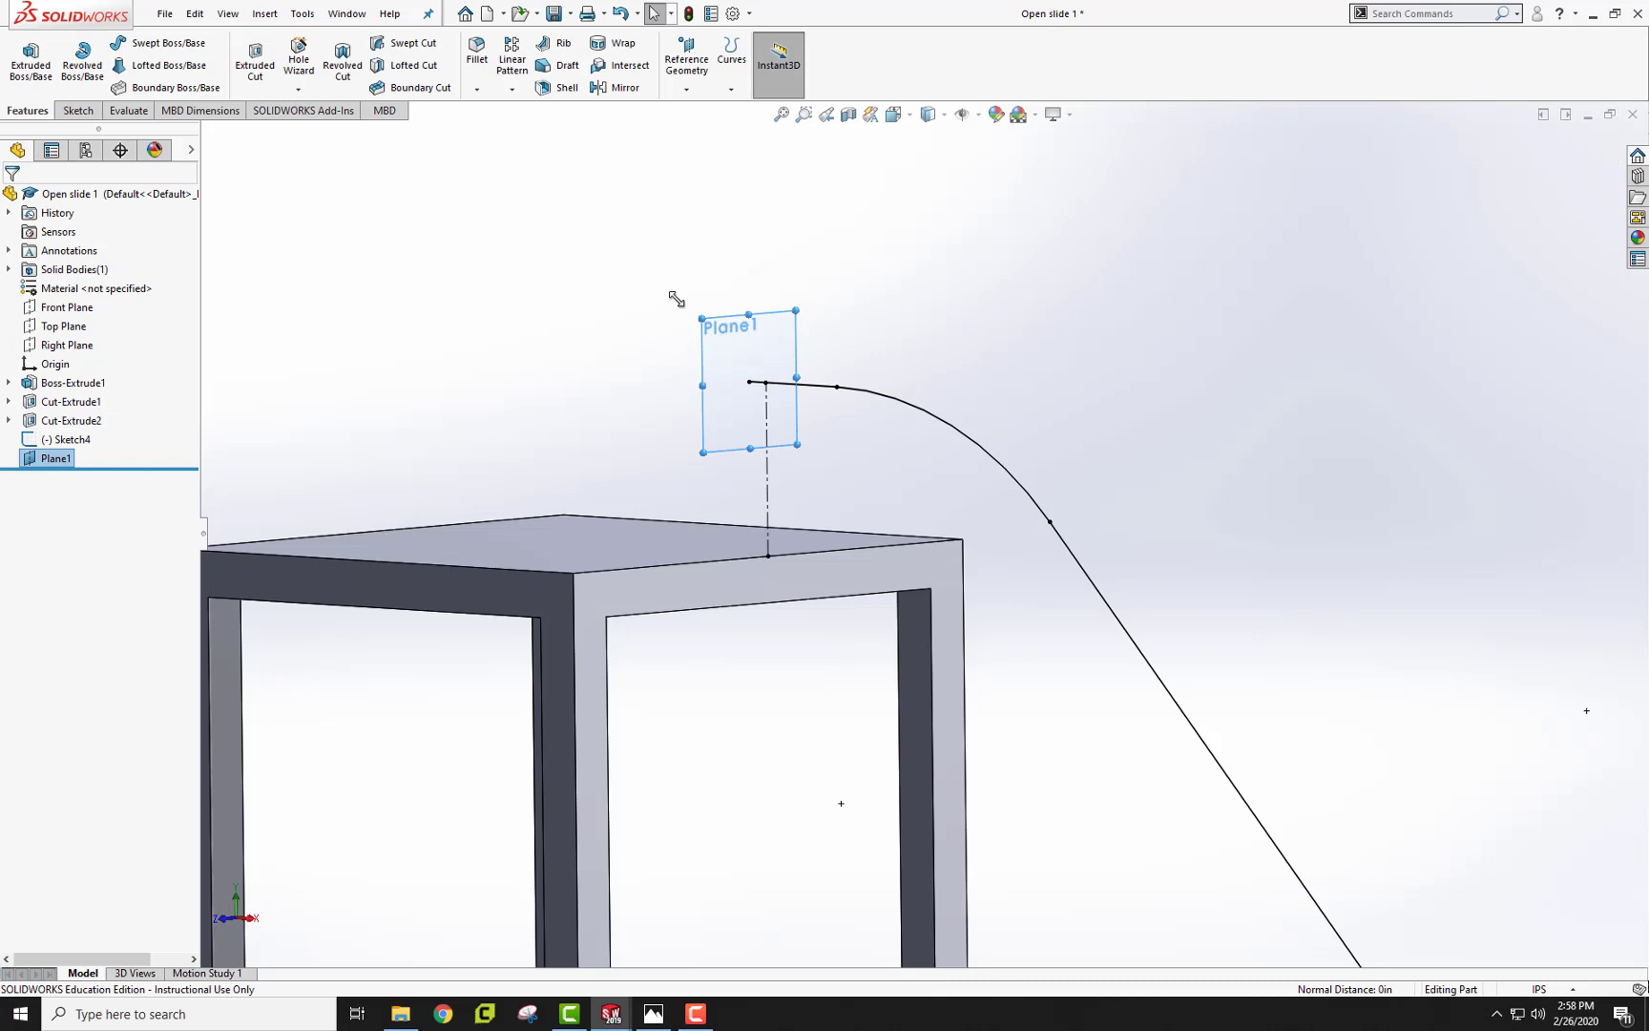
left_click(804, 300)
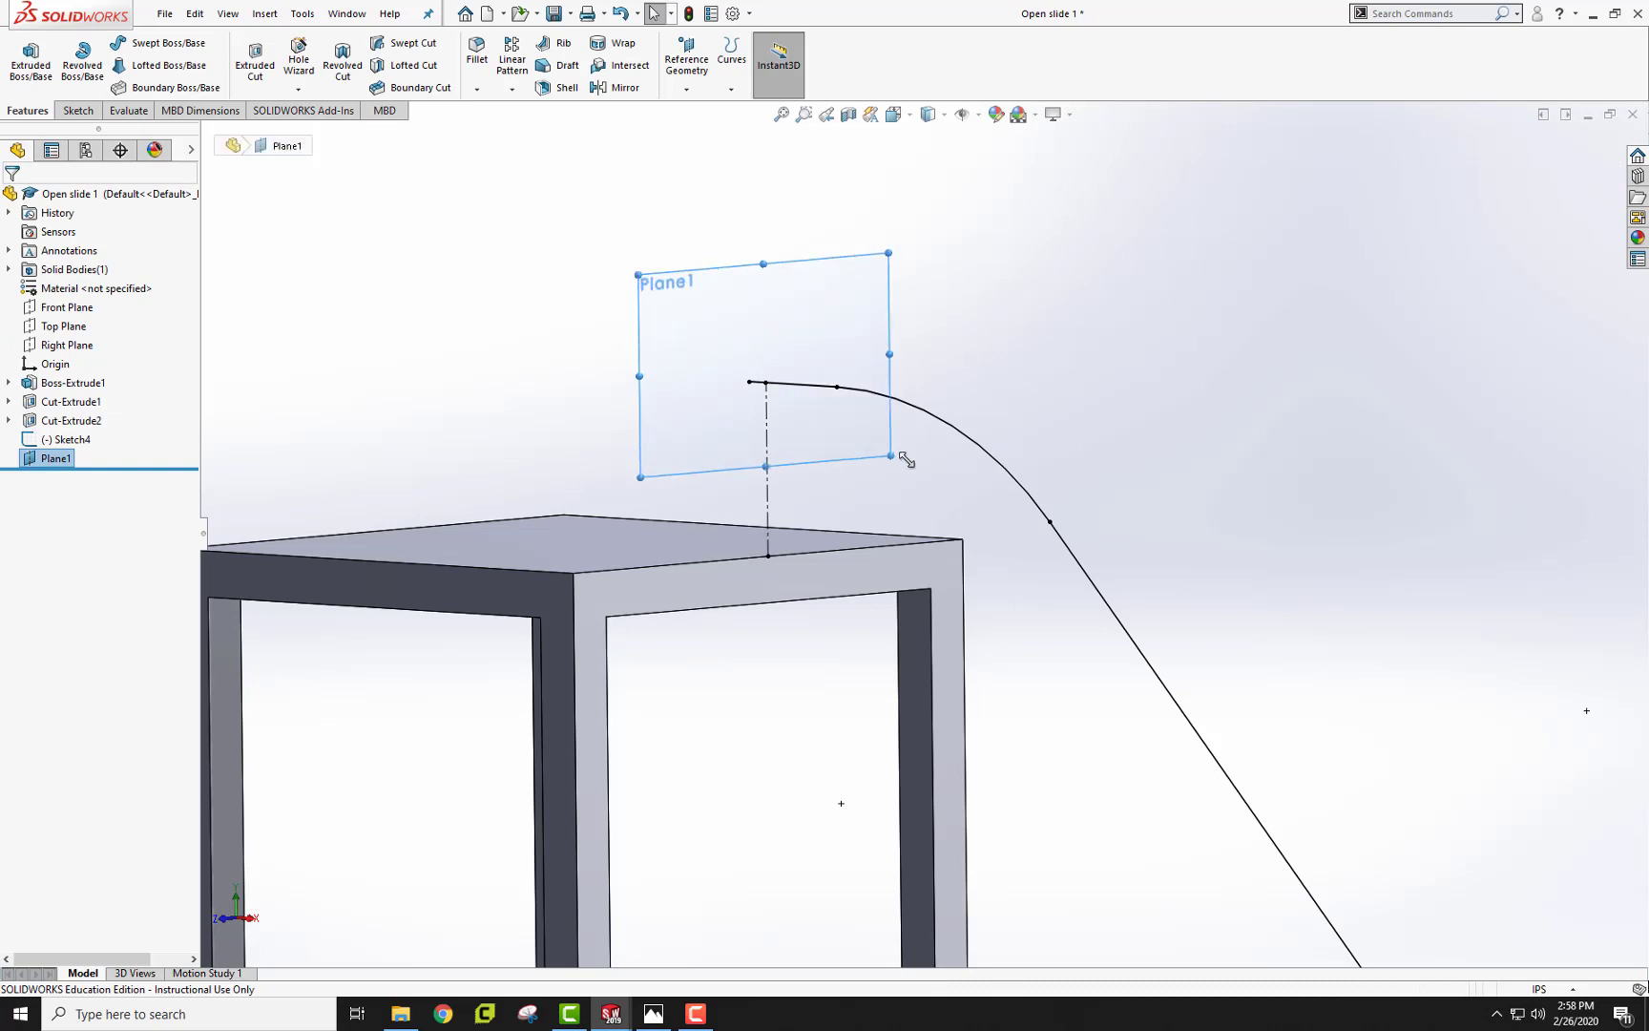
left_click_drag(800, 440, 926, 477)
On Plane1, draw a horizontal midpoint line from the slide path's end point
left_click(877, 391)
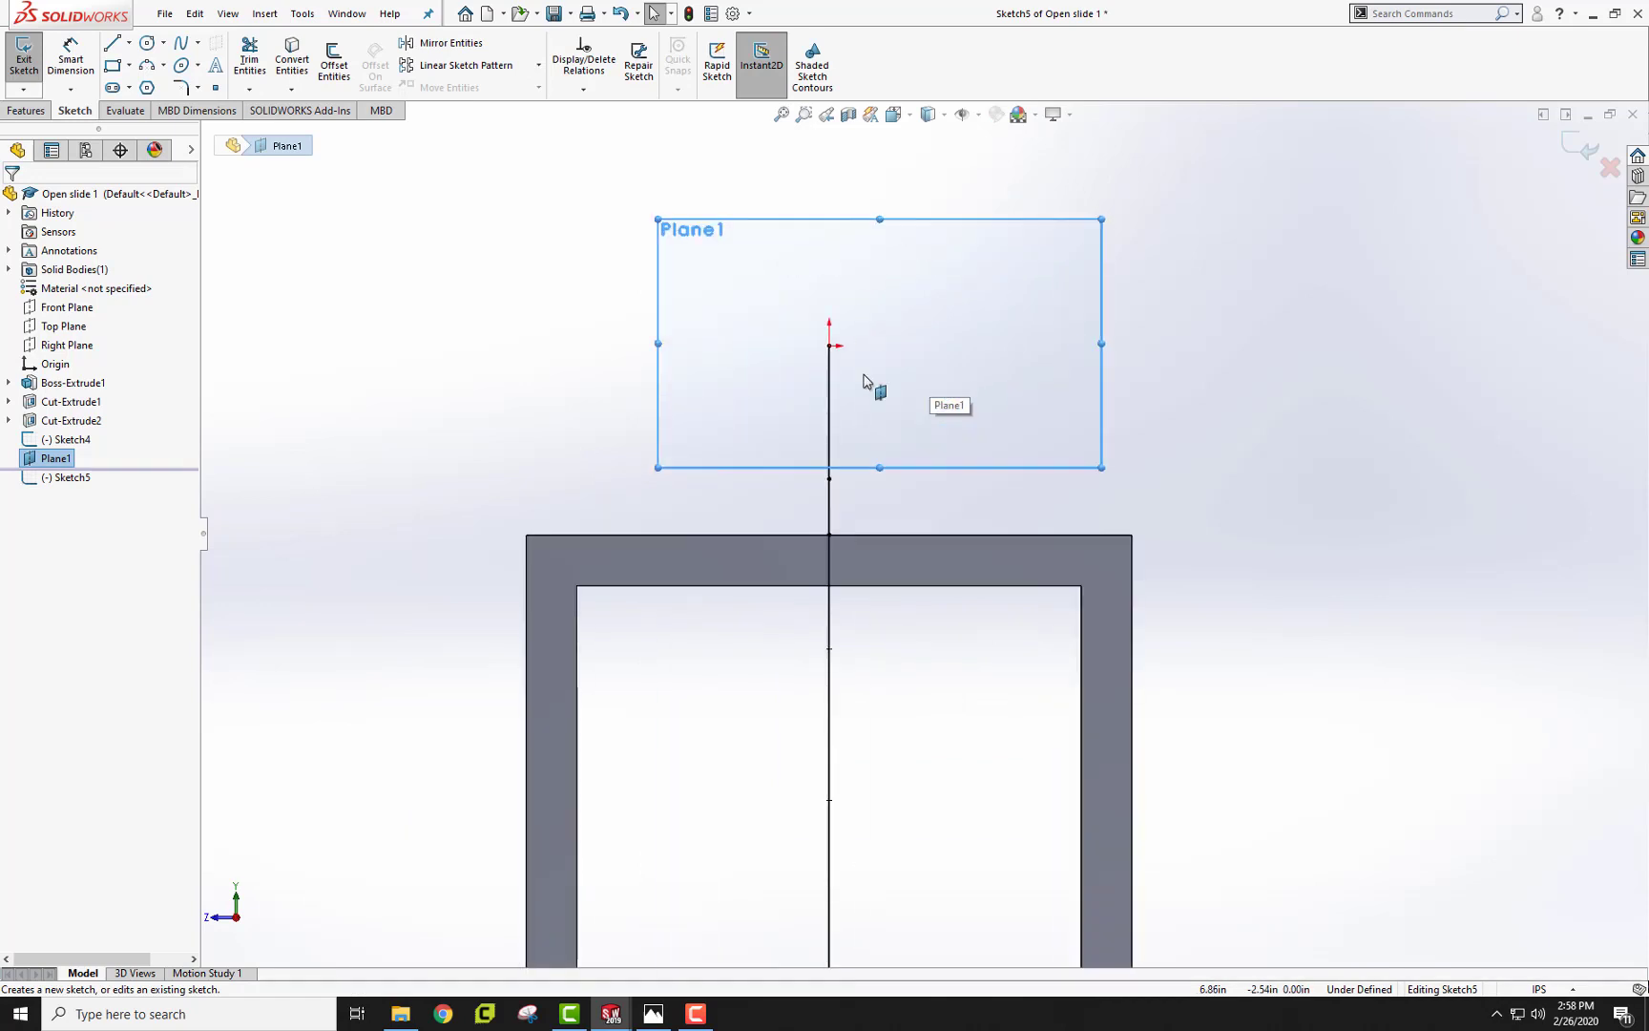
left_click(128, 43)
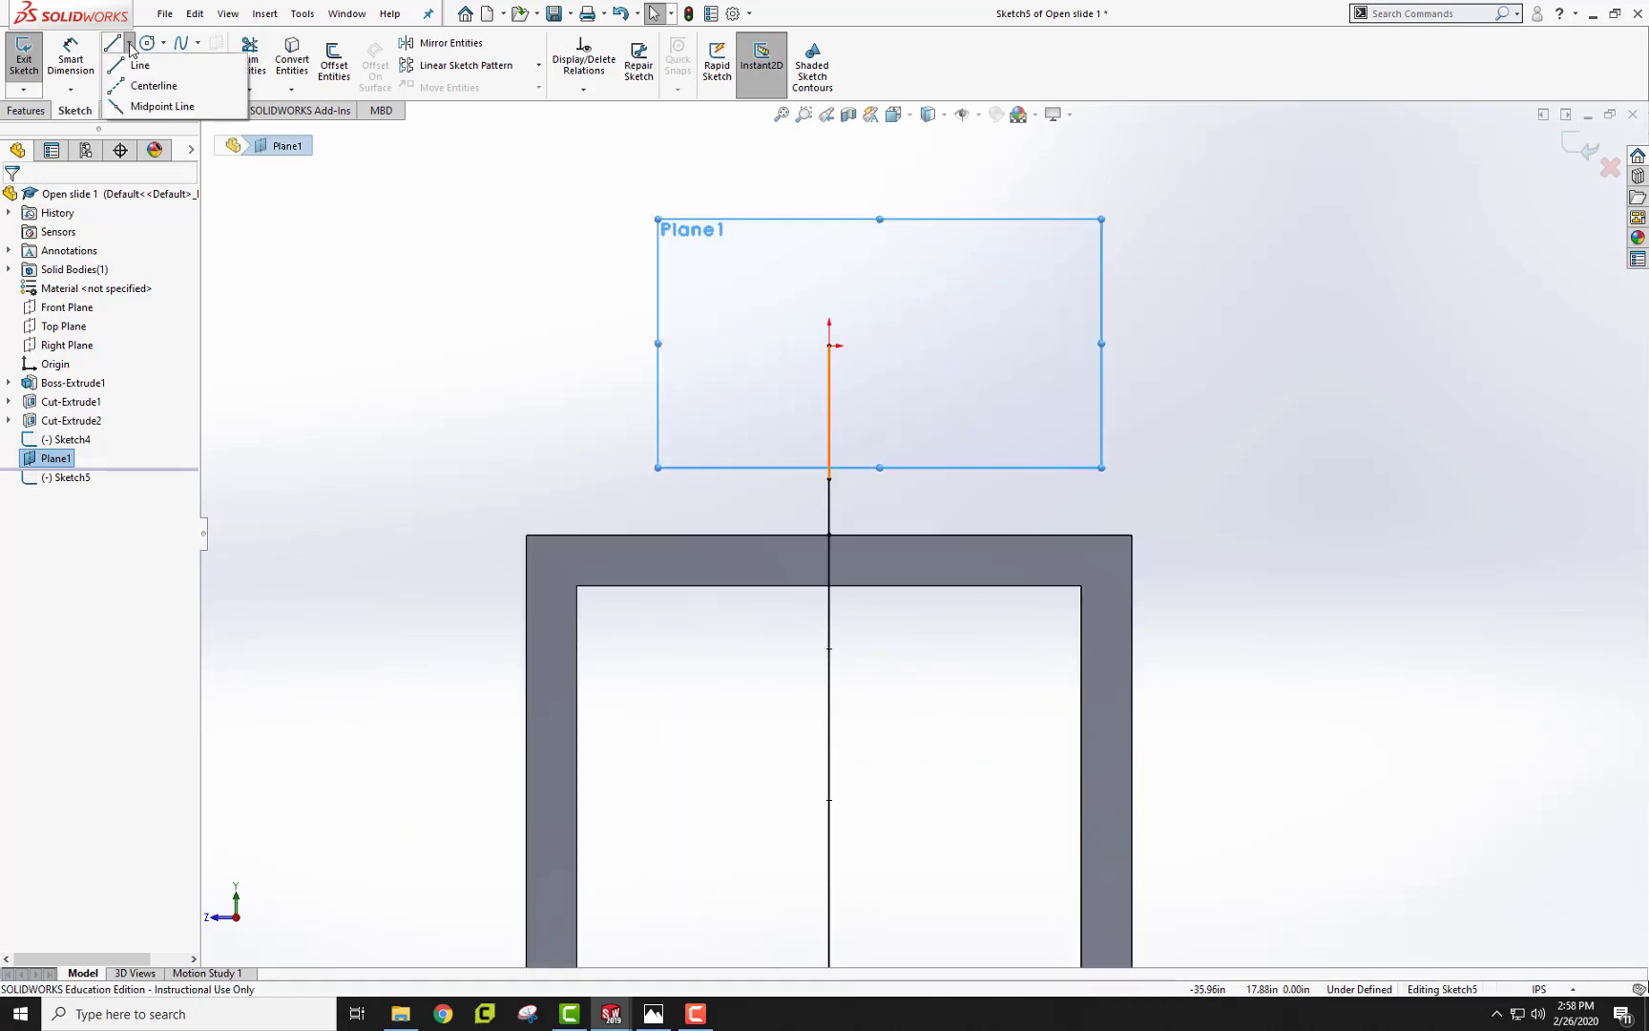
left_click(148, 106)
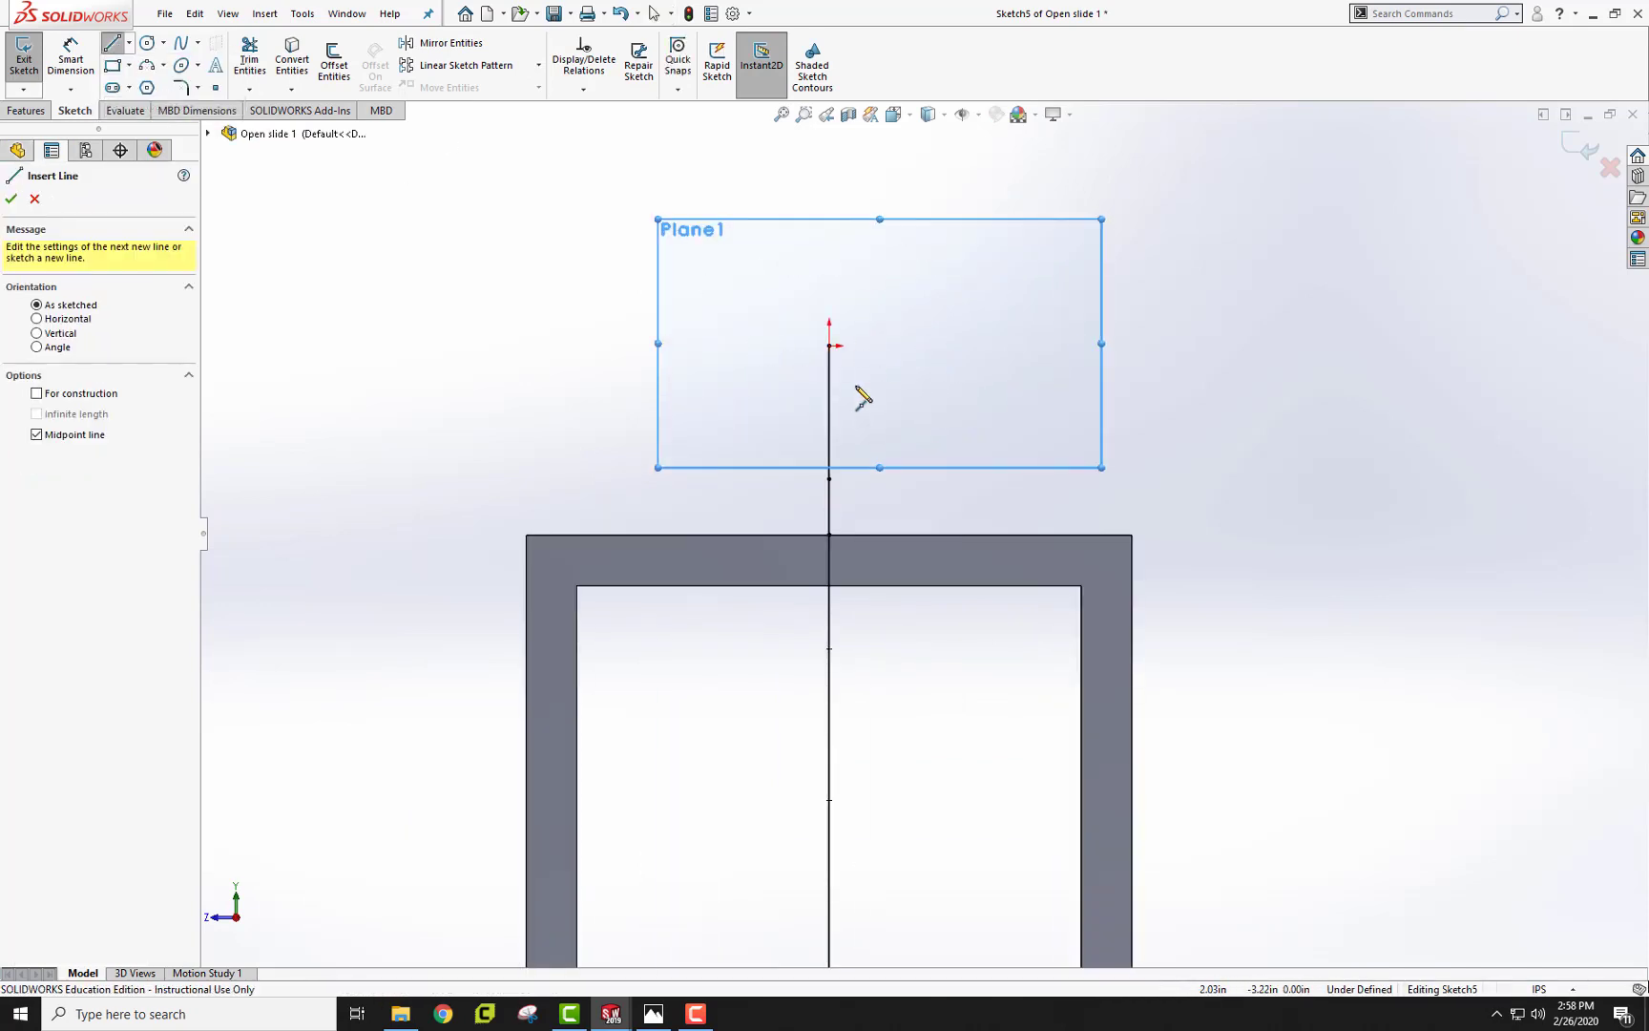
left_click(831, 345)
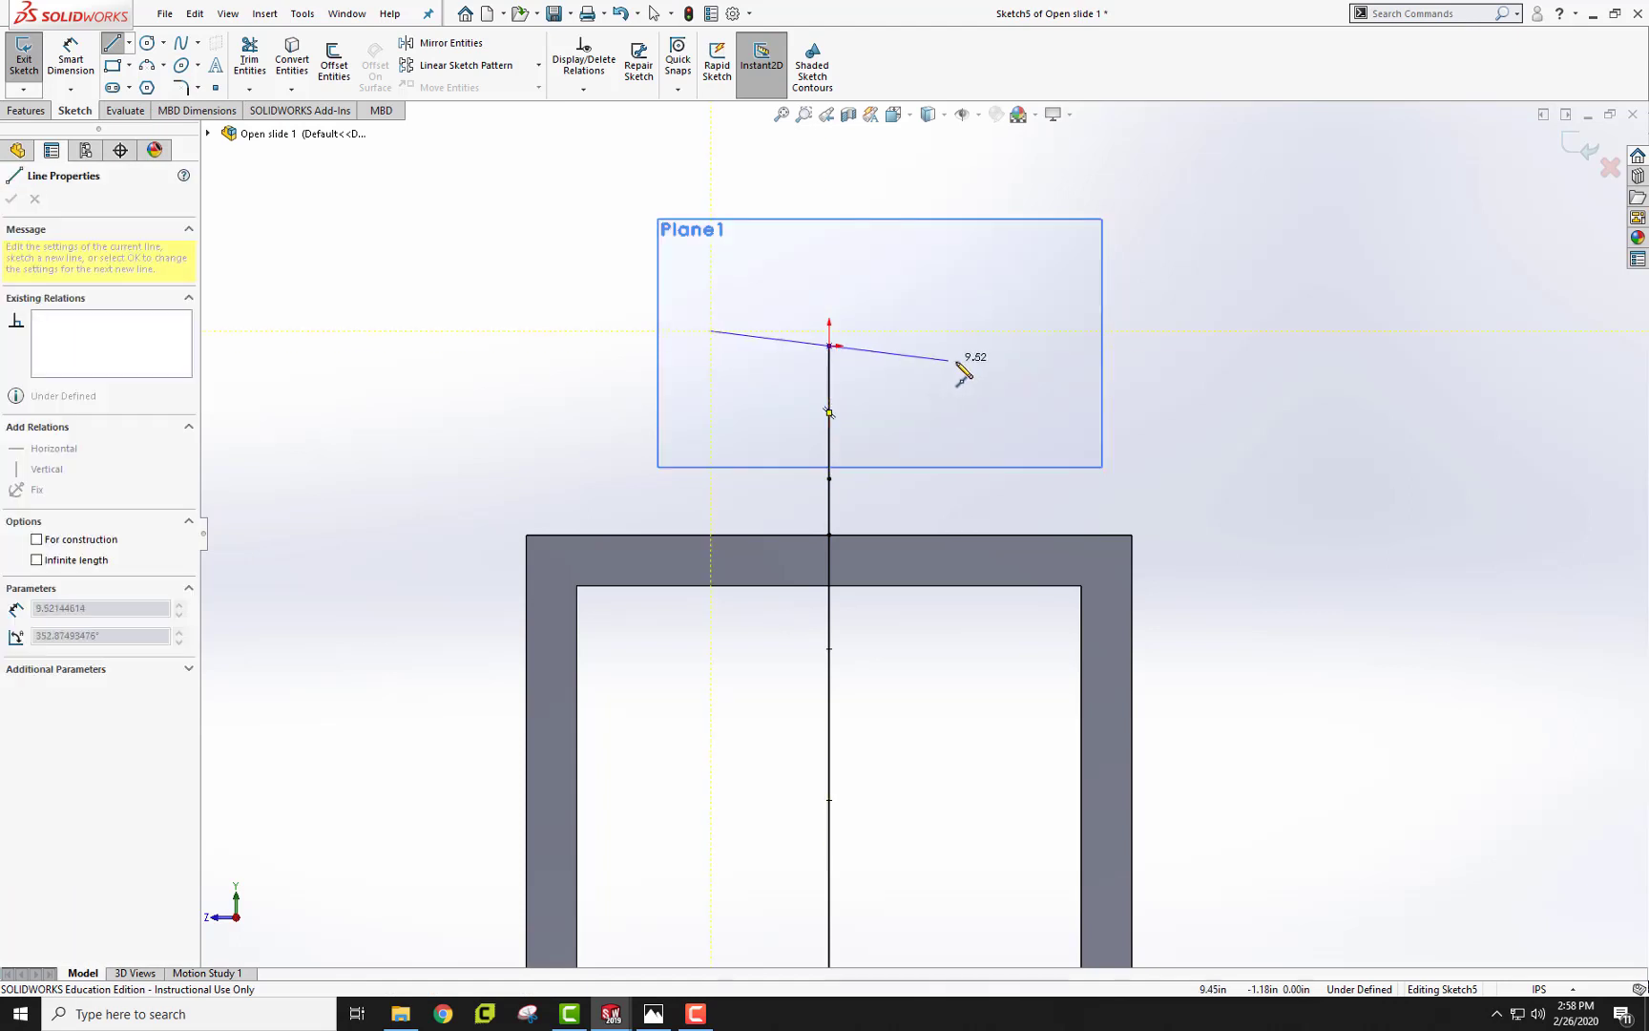
left_click(1001, 346)
key("Escape")
Dimension the horizontal line to 30.00 long
left_click(716, 343)
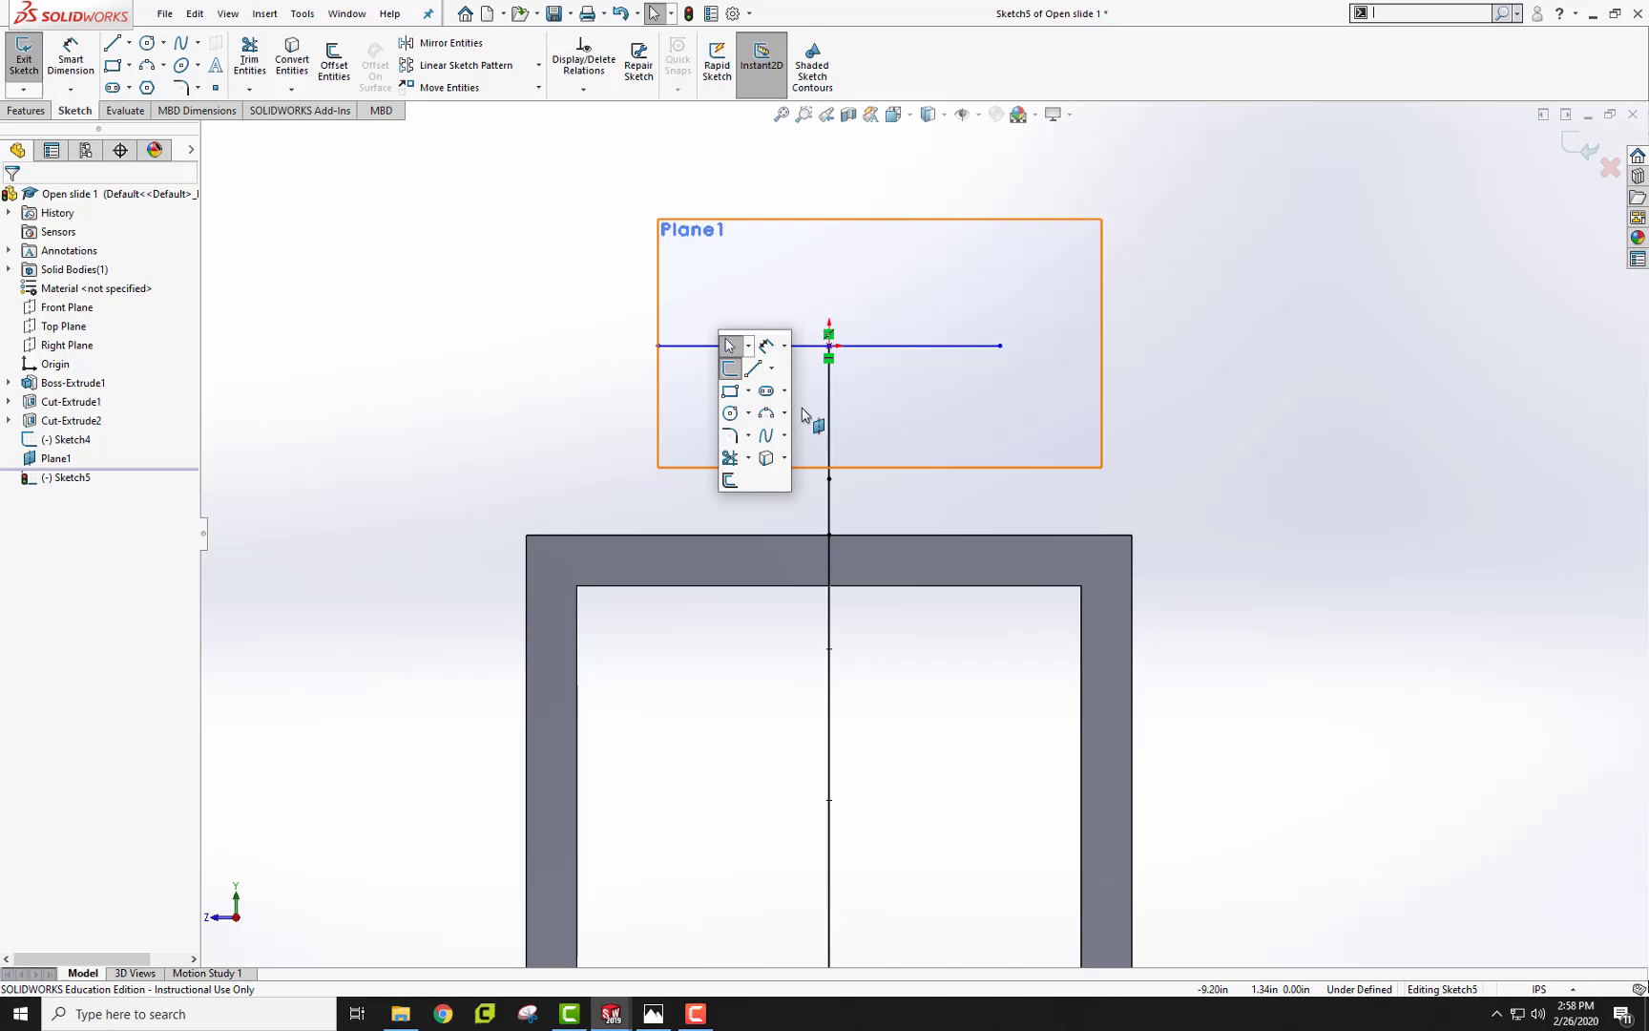
left_click(779, 351)
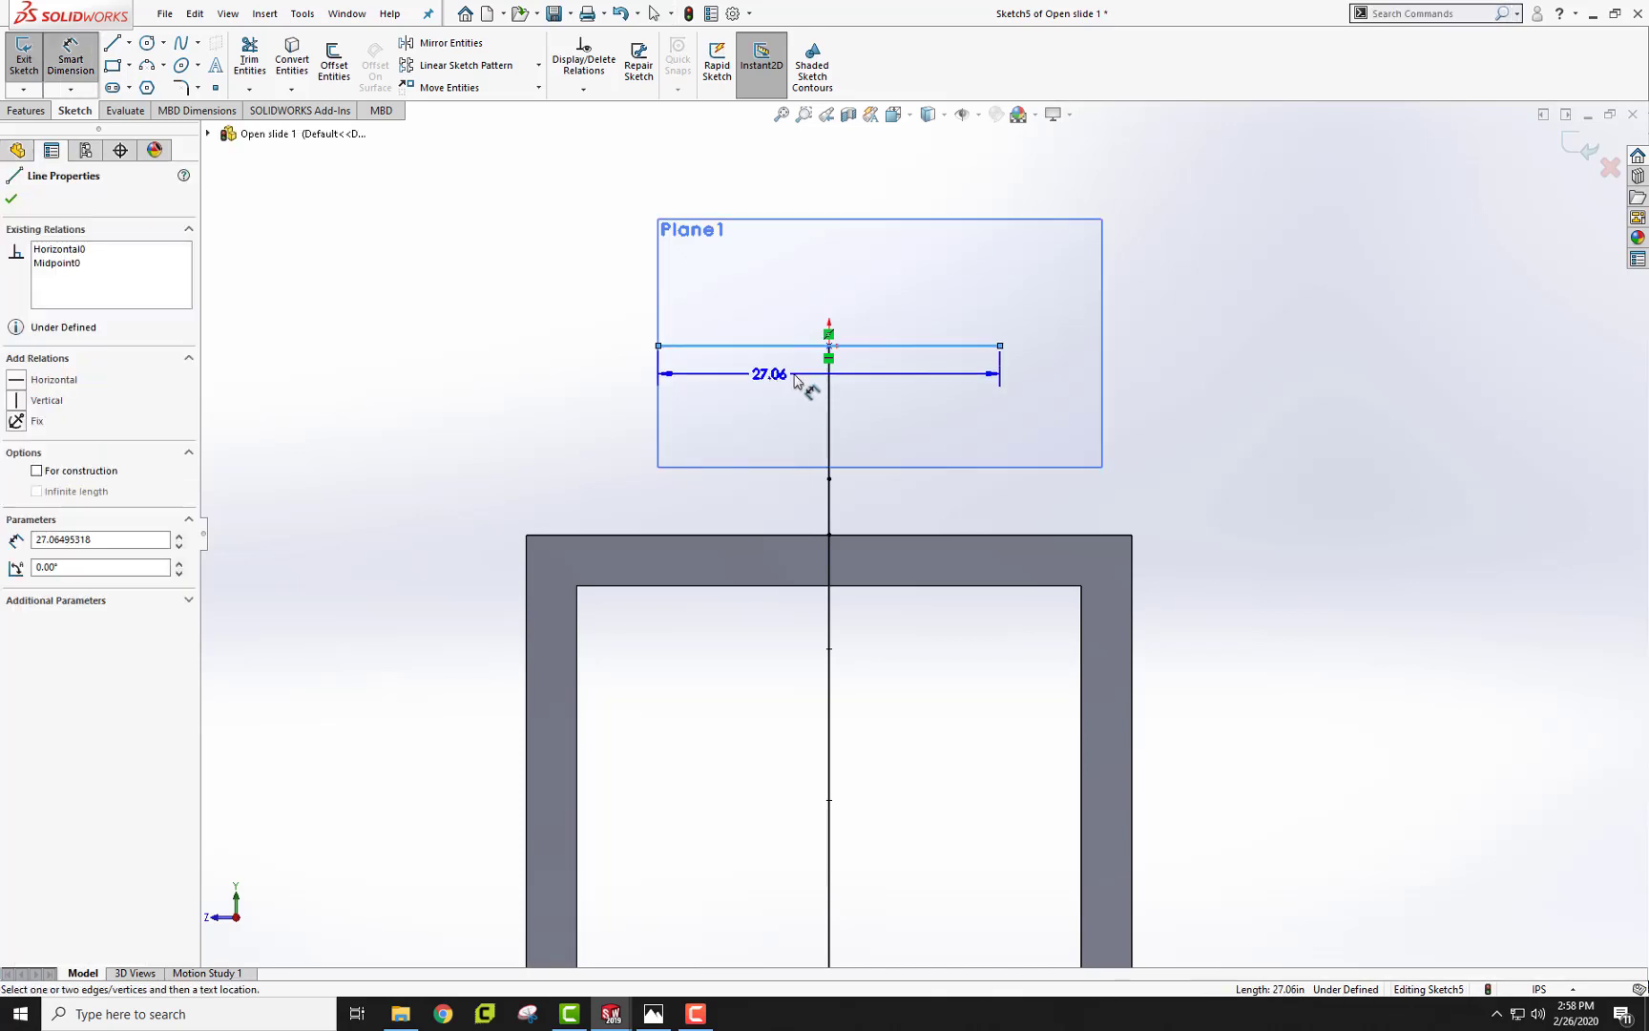
left_click(892, 399)
type("0")
key("Return")
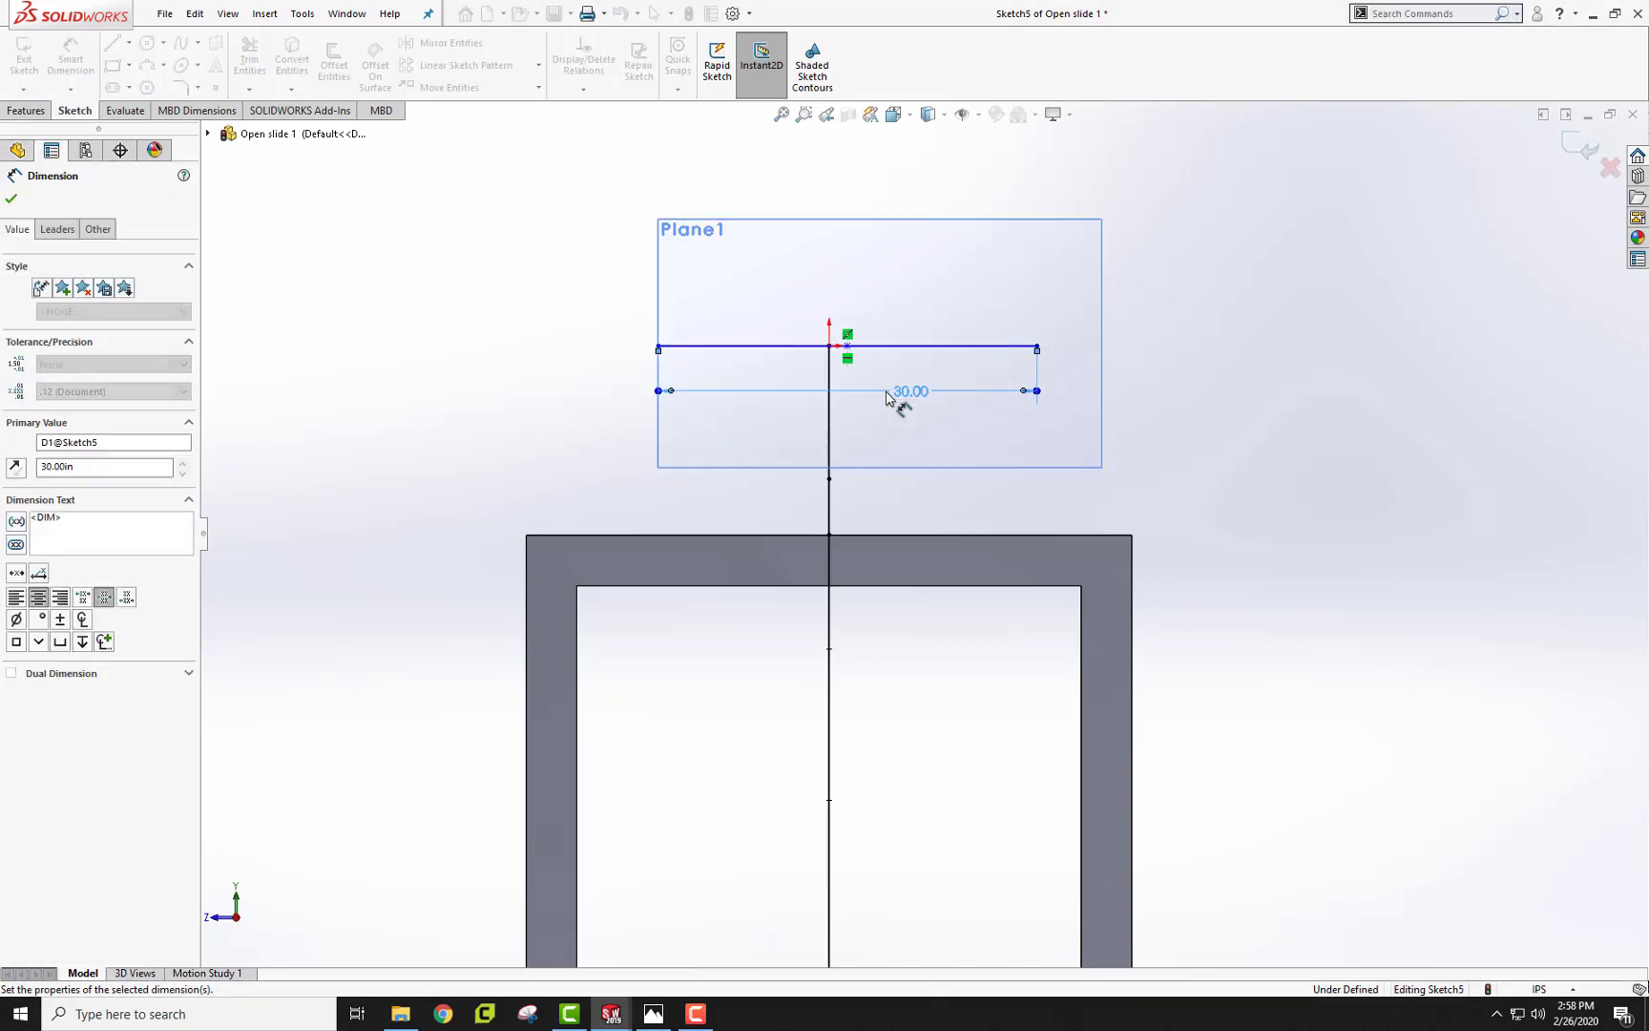
key("Escape")
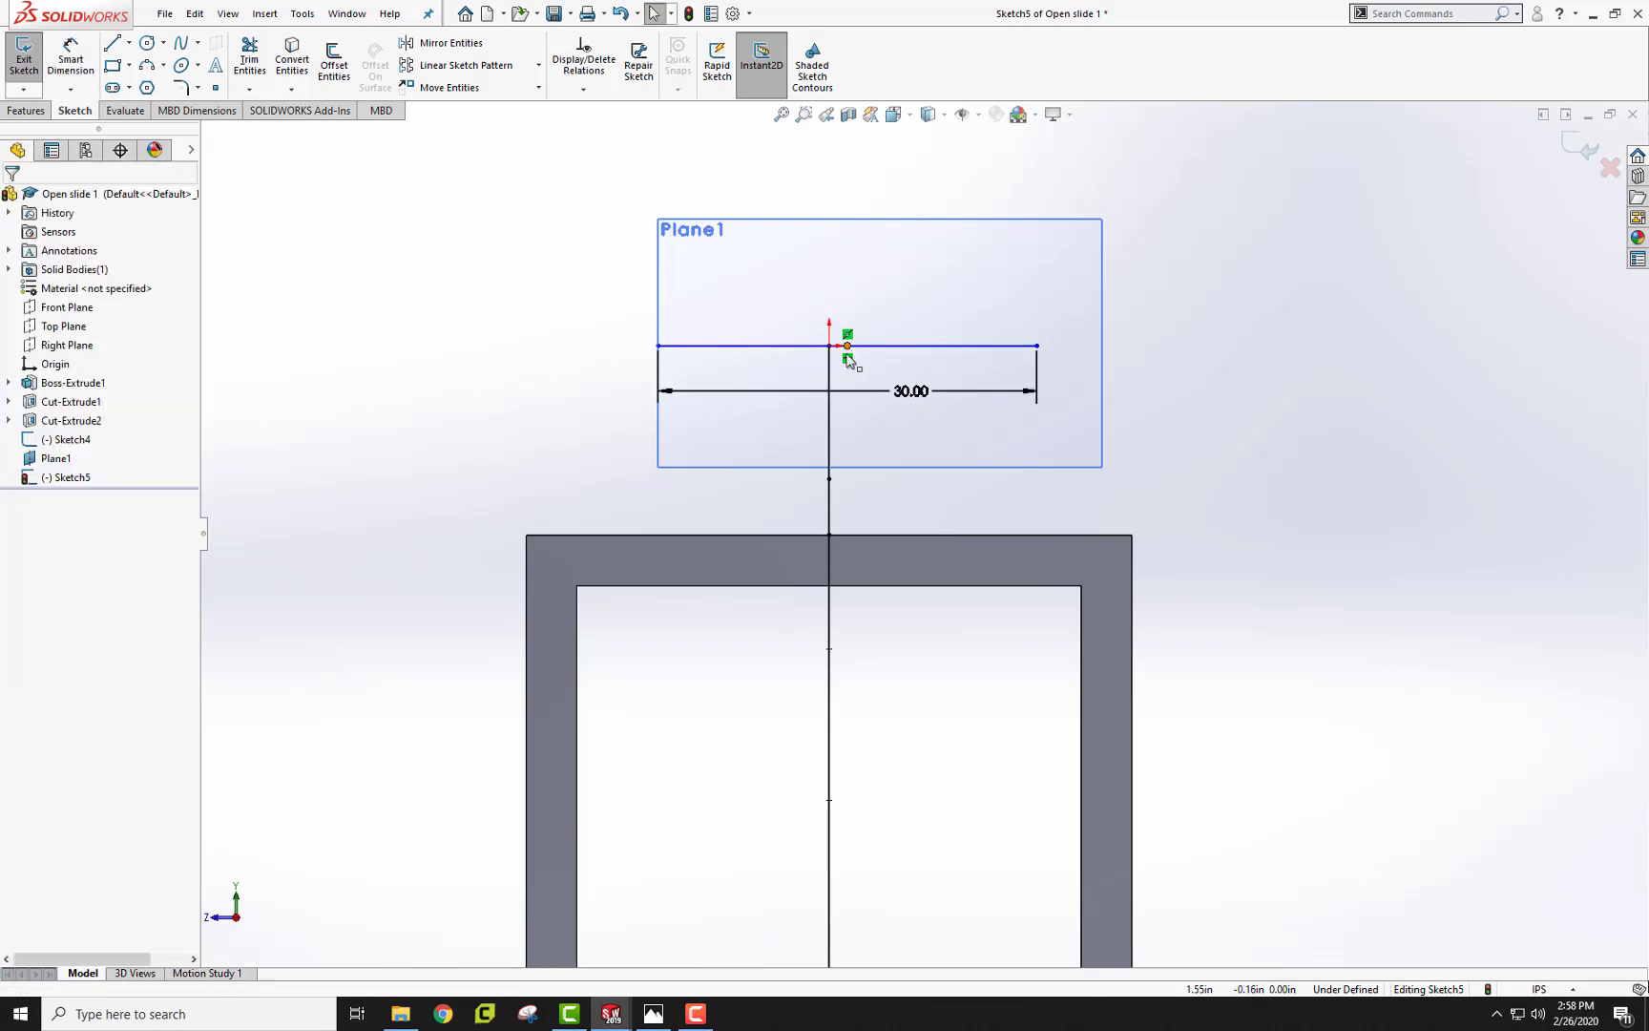
Add a Midpoint relation between the path's end point and the 30.00 line
left_click(848, 349)
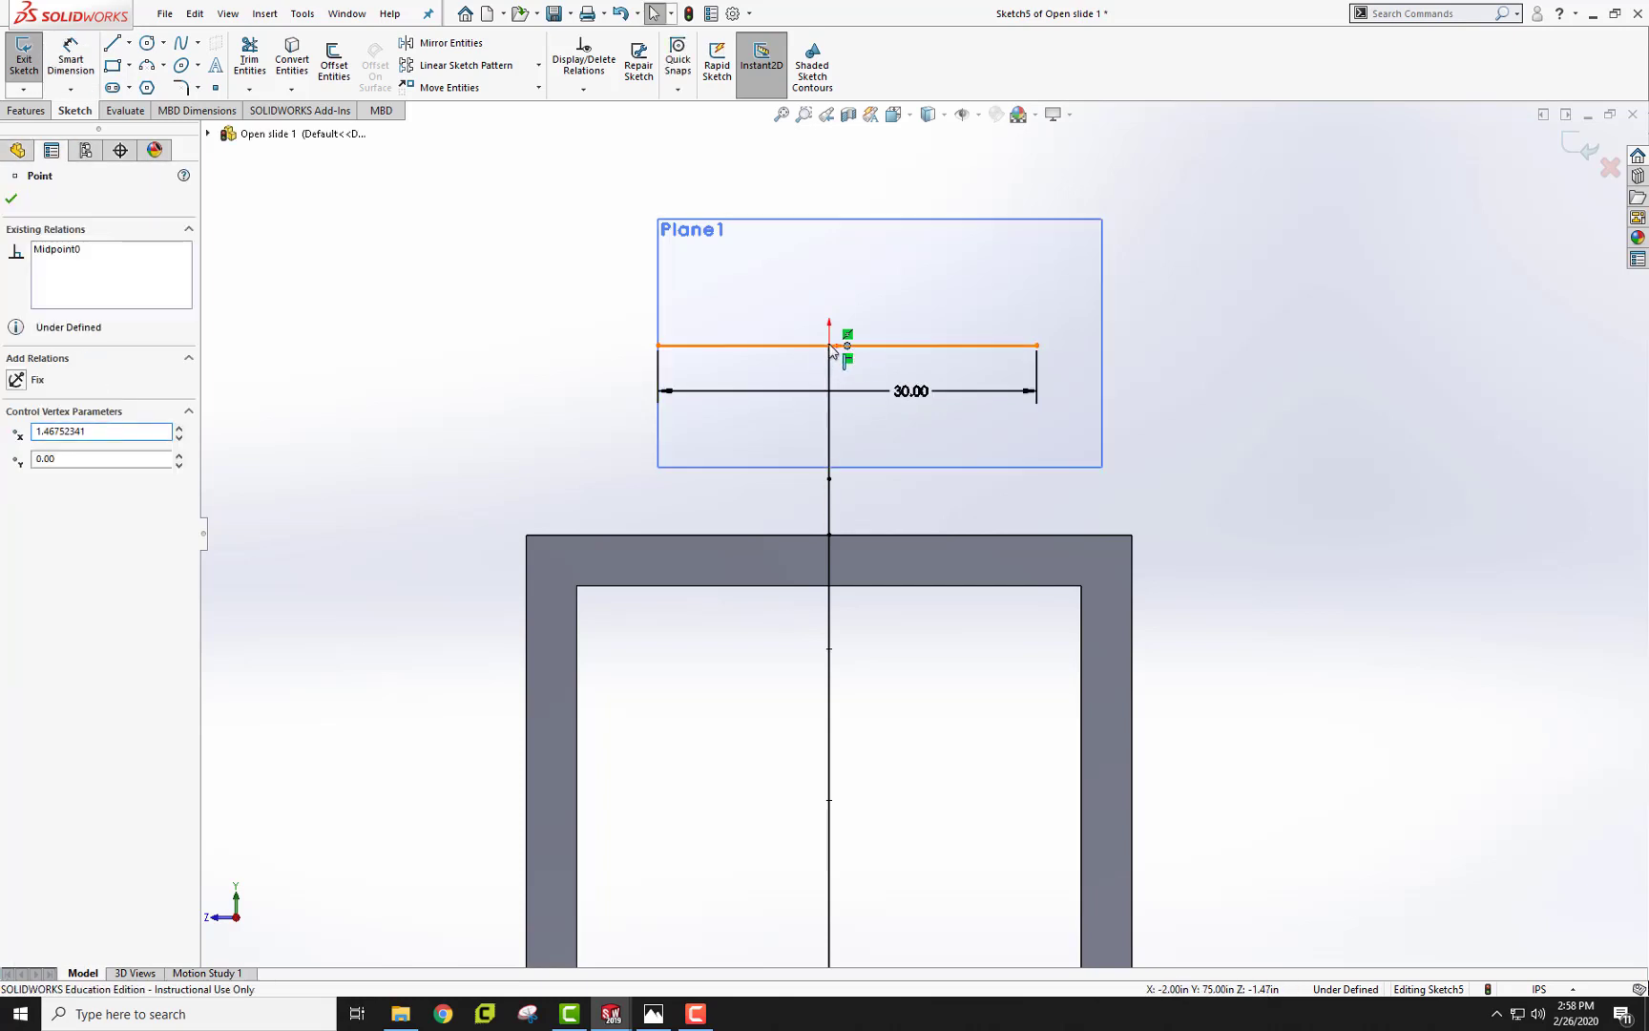
left_click(836, 347, "ctrl")
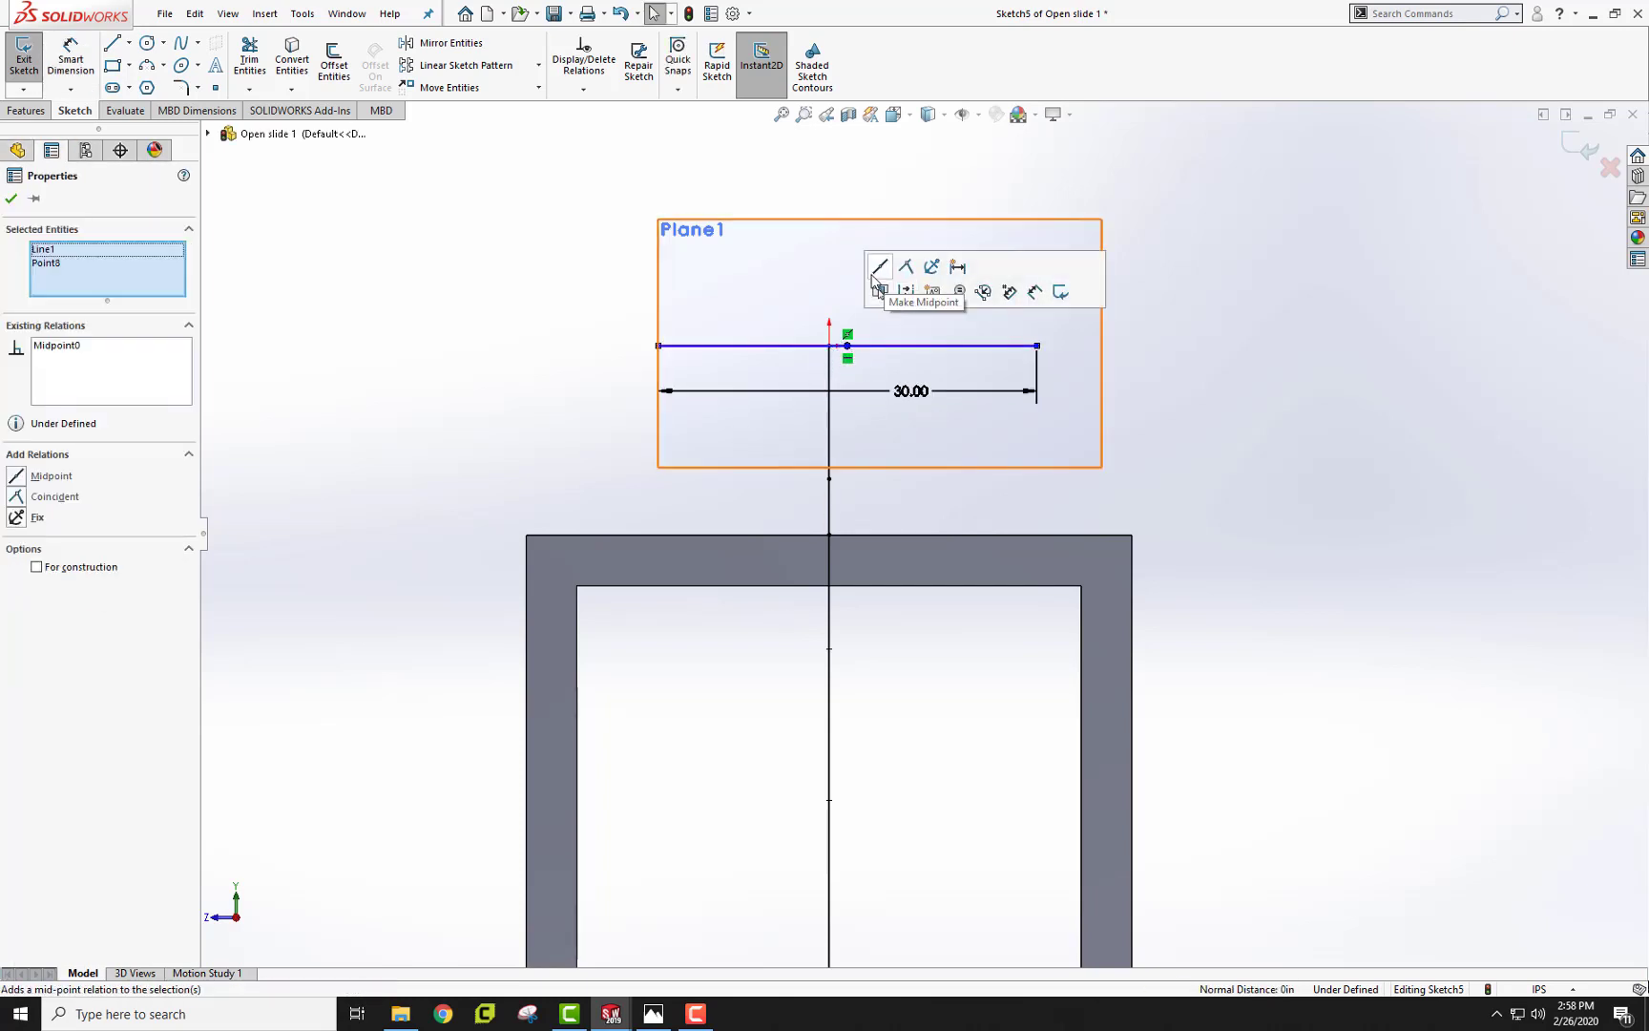
left_click(1167, 387)
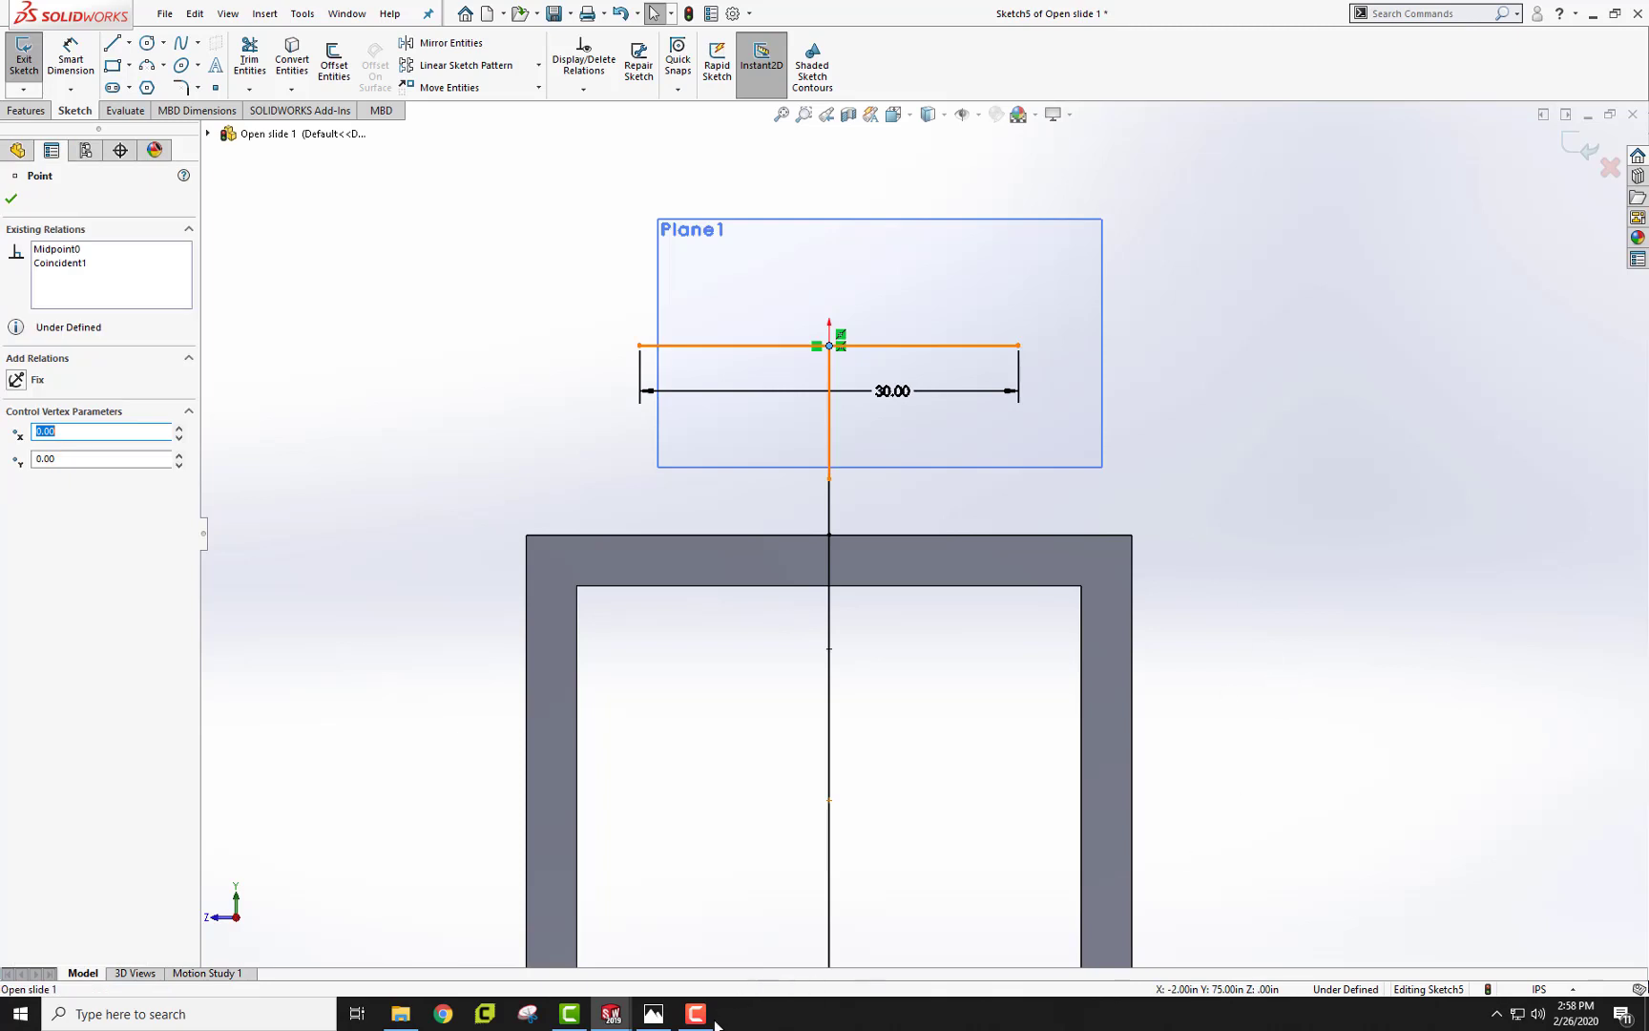
left_click(702, 1022)
left_click(702, 1022)
Draw upright lines at both ends of the 30.00 line and delete the top connecting line
left_click(112, 42)
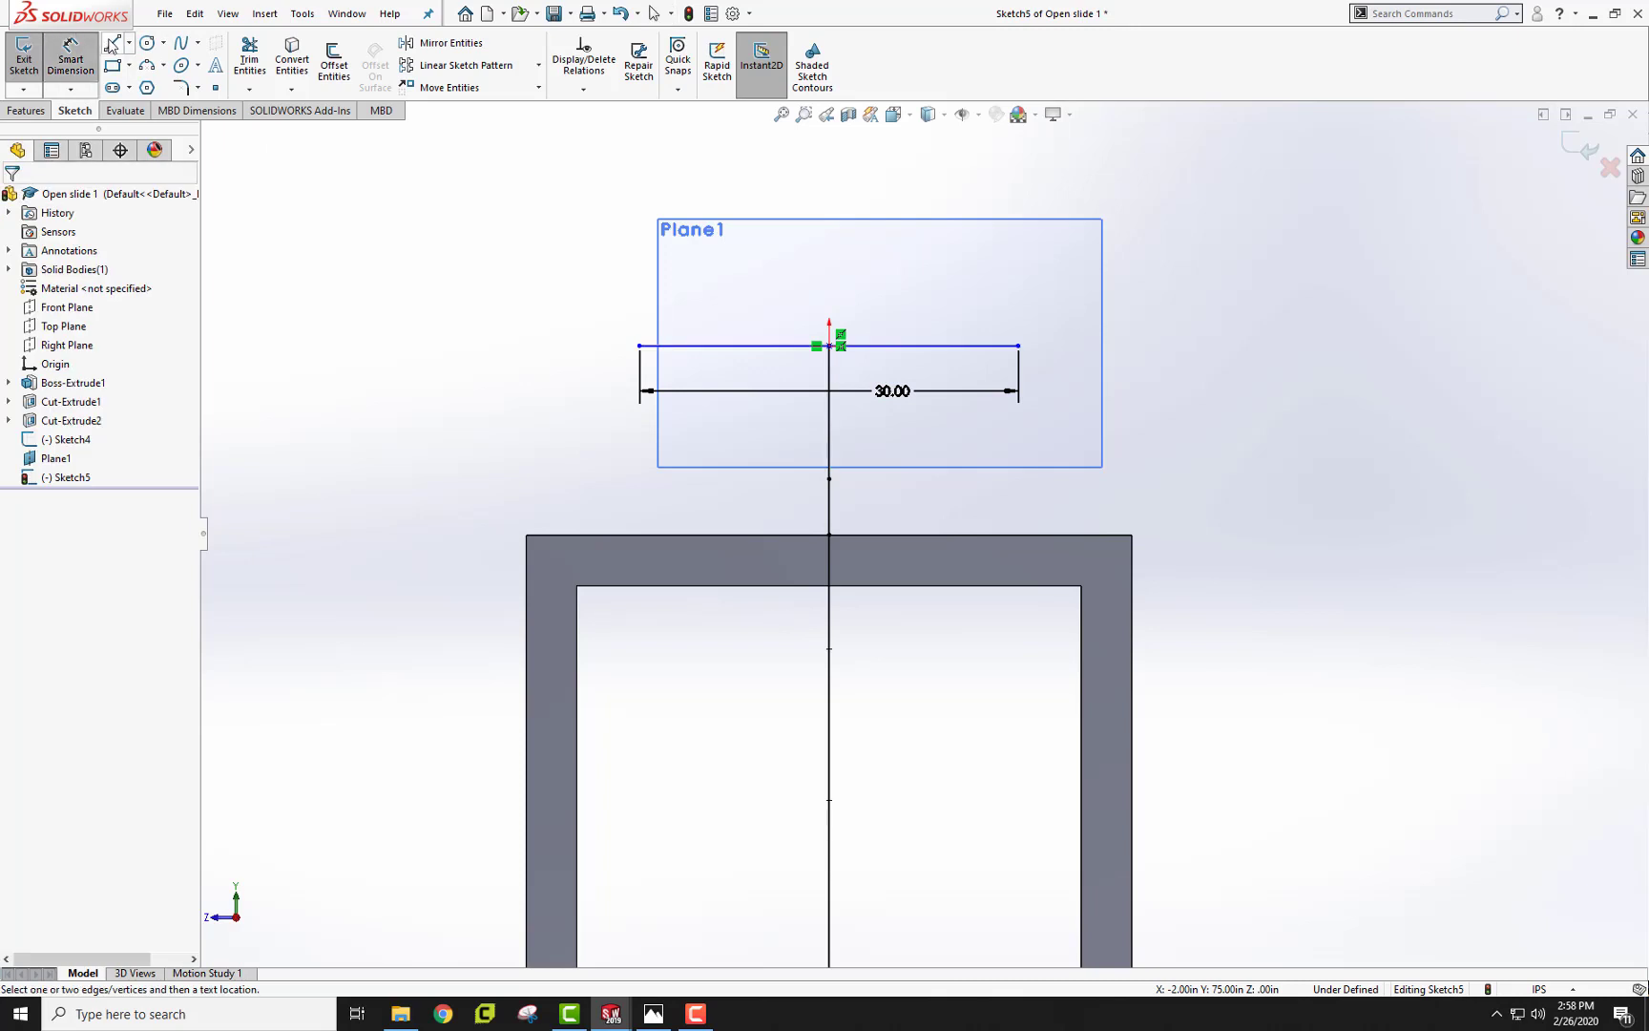
left_click(640, 346)
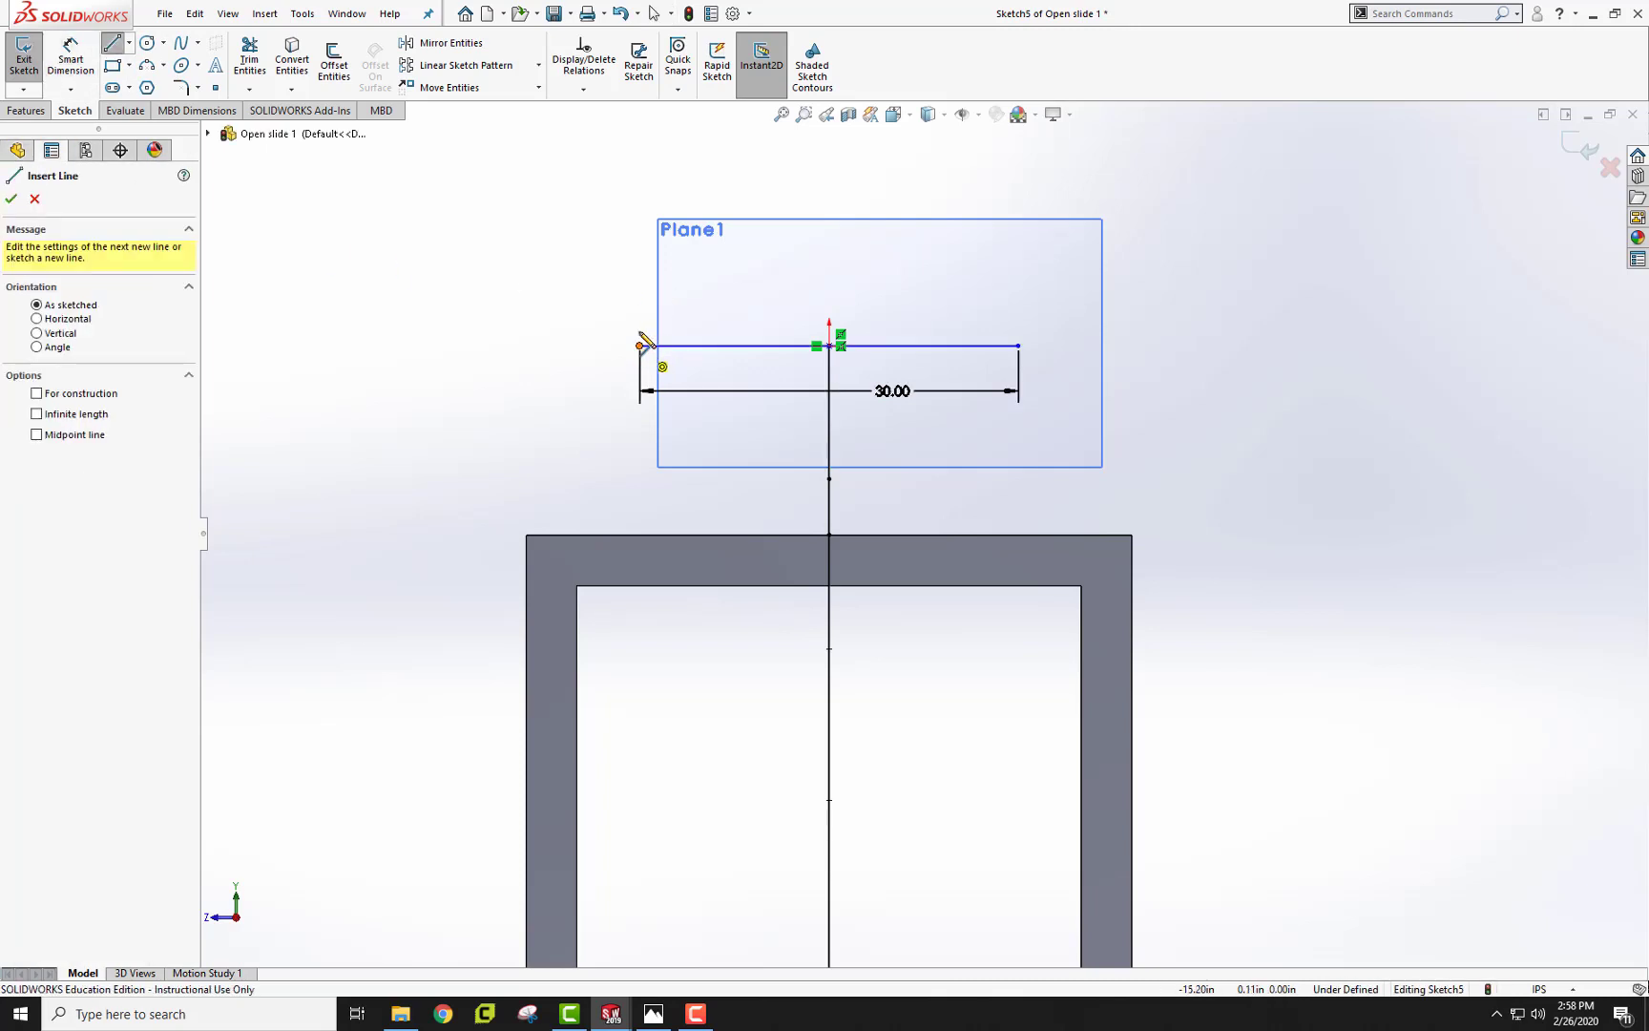
left_click(642, 285)
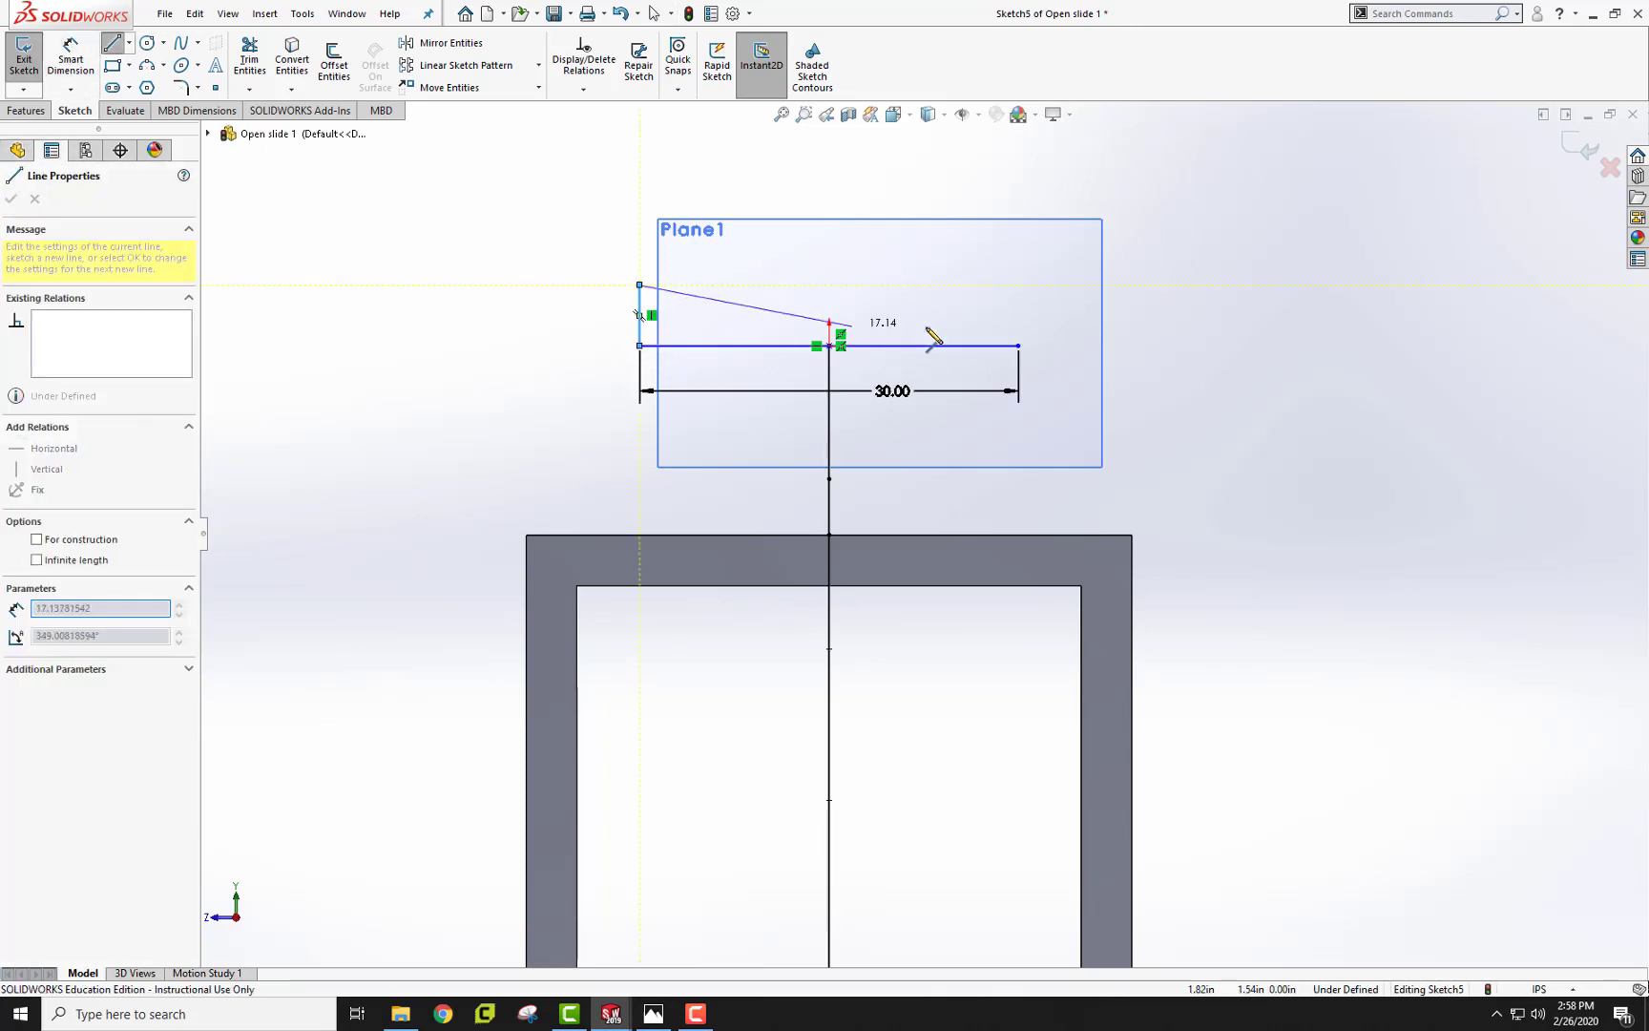
left_click(1019, 284)
left_click(1018, 347)
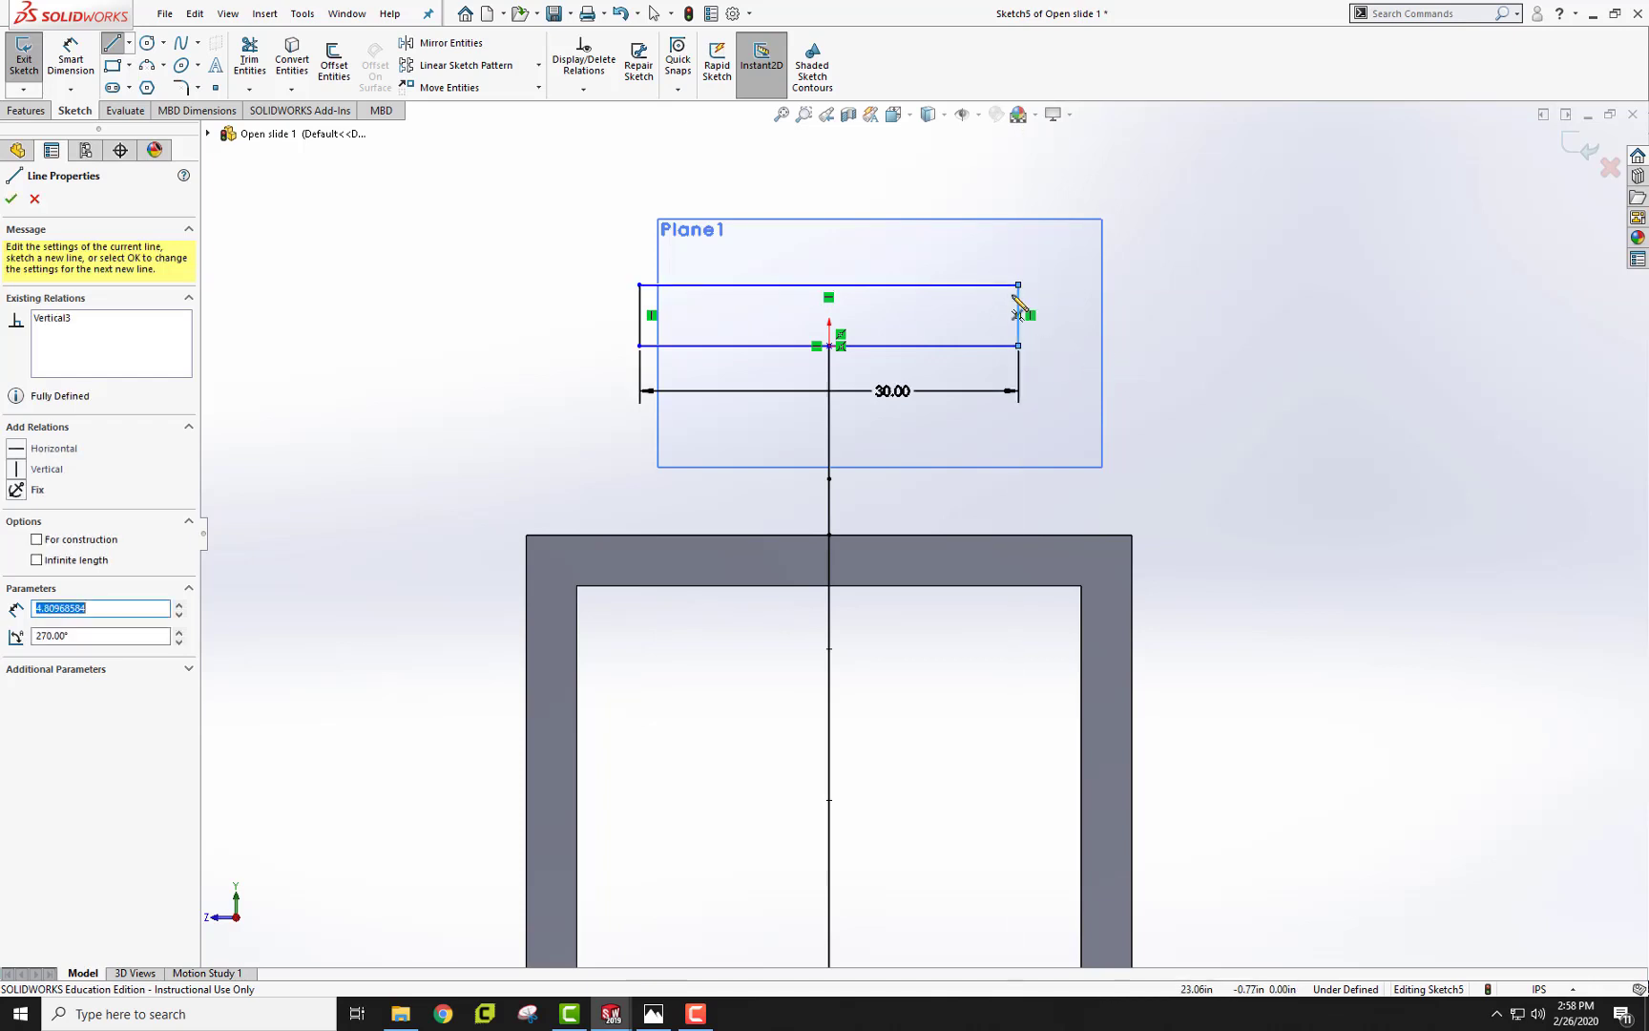
key("Escape")
left_click(960, 290)
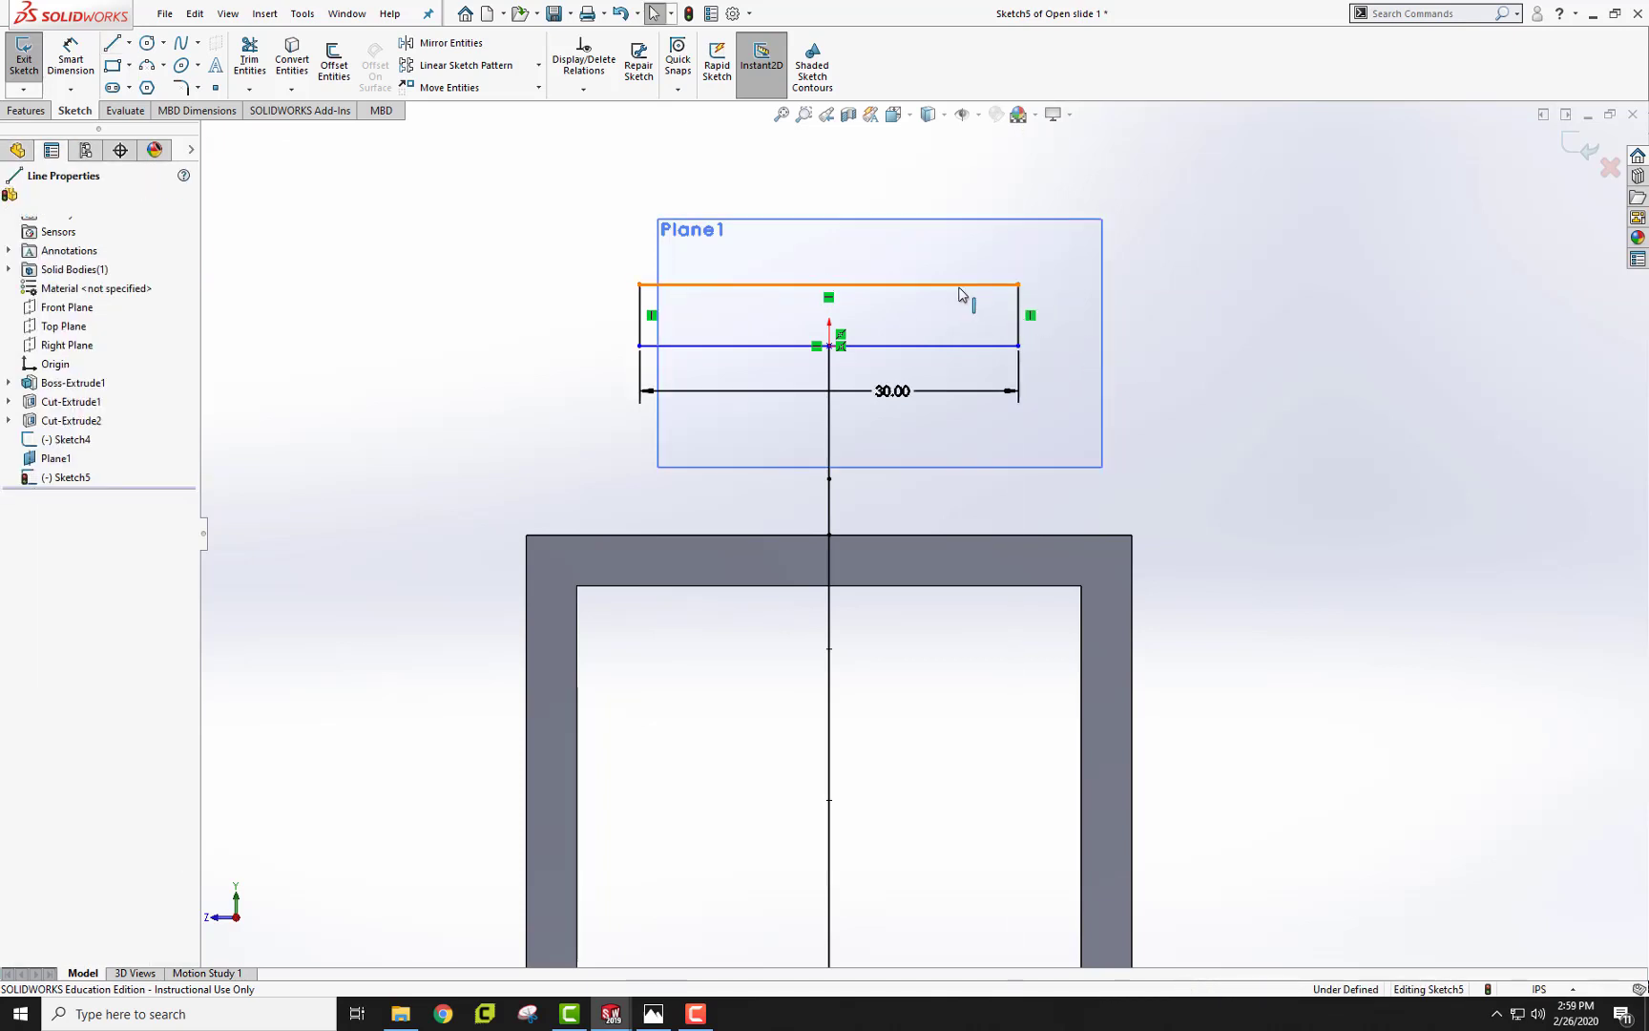
key("Delete")
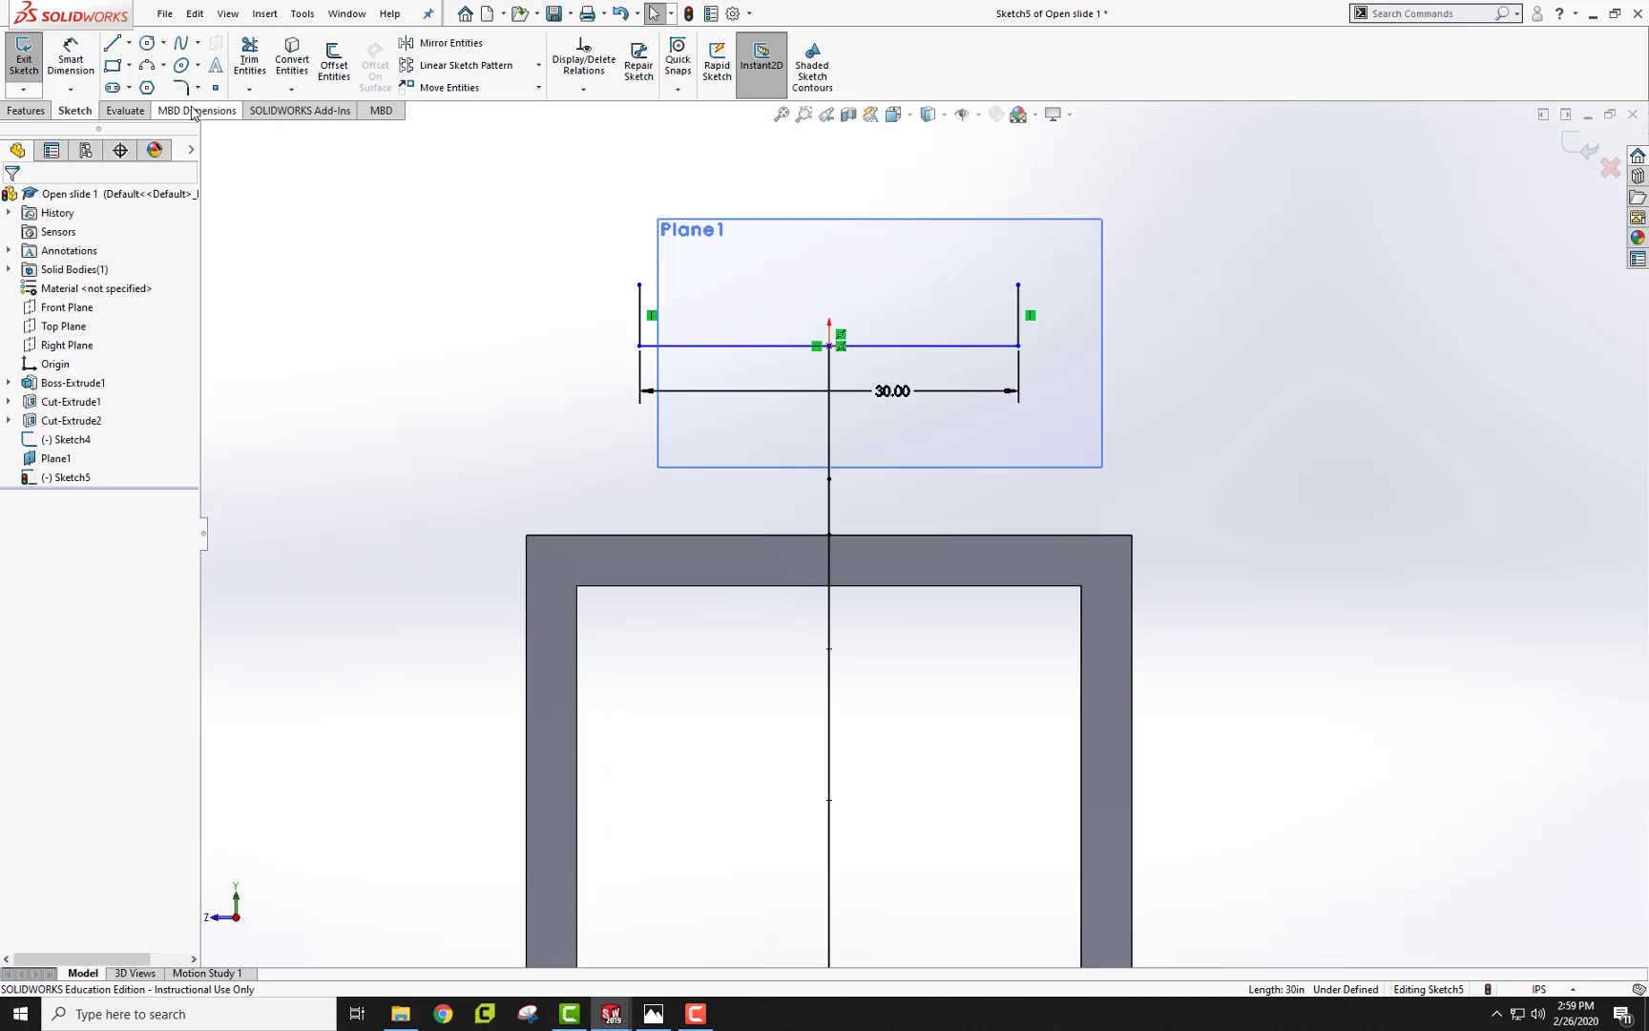
Fillet both lower corners at R3.00 and make the whole U profile construction geometry
left_click(181, 86)
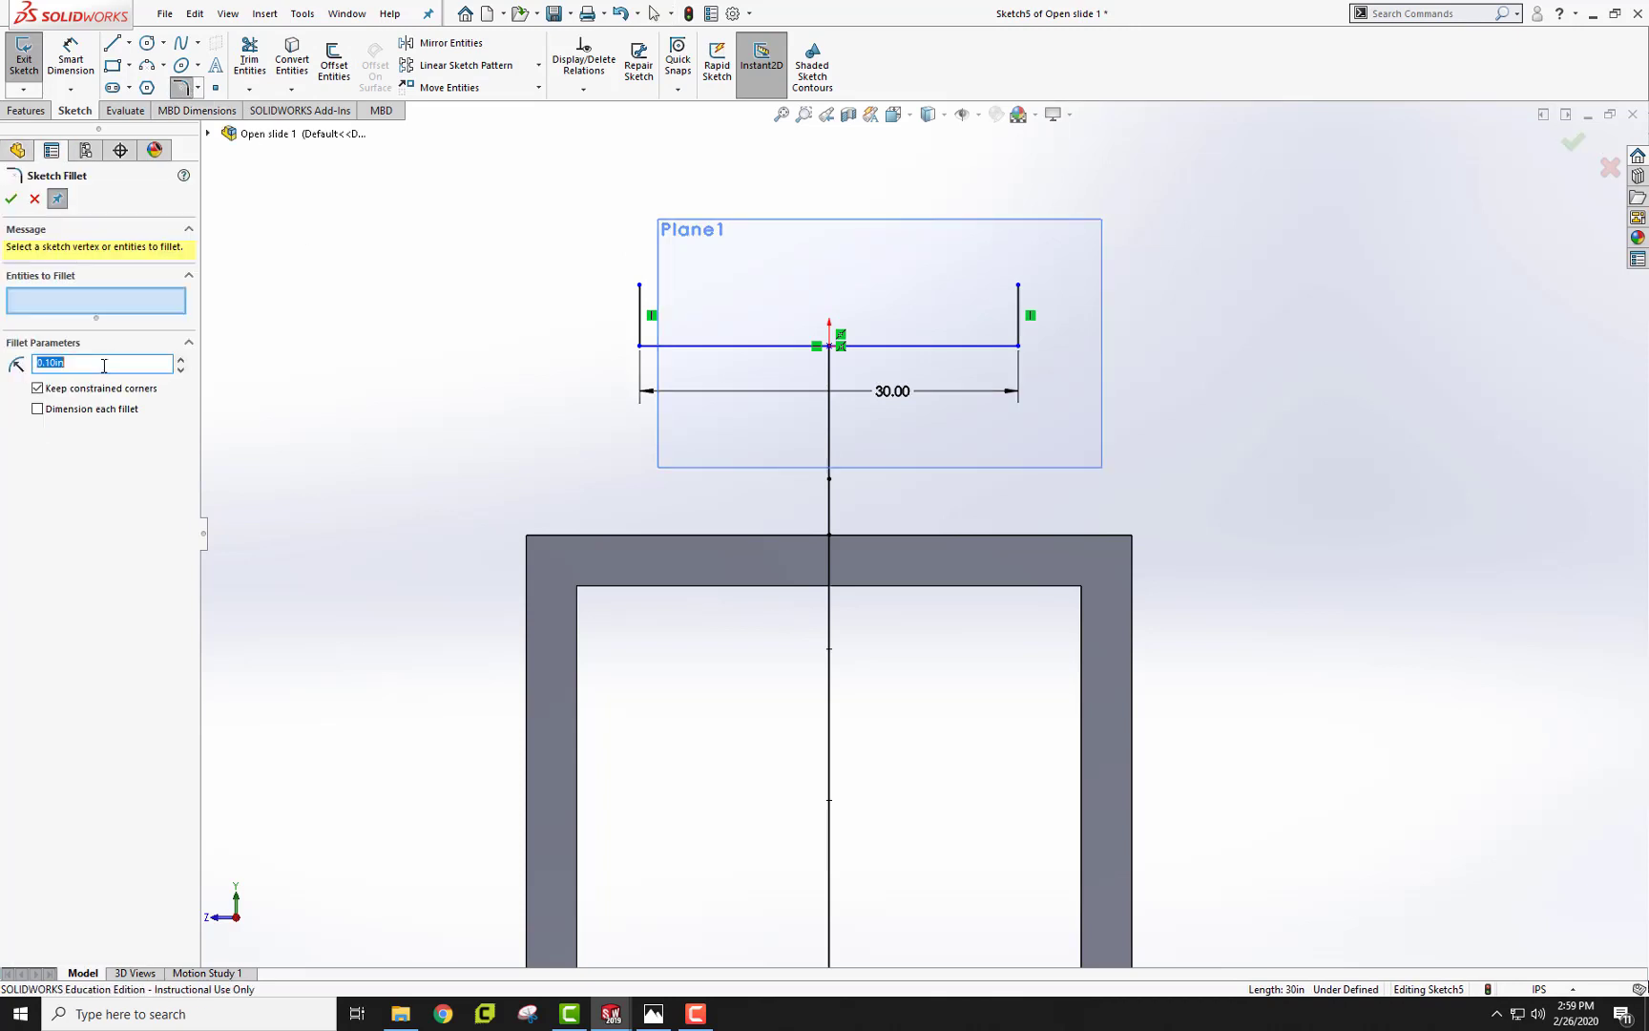
left_click(642, 354)
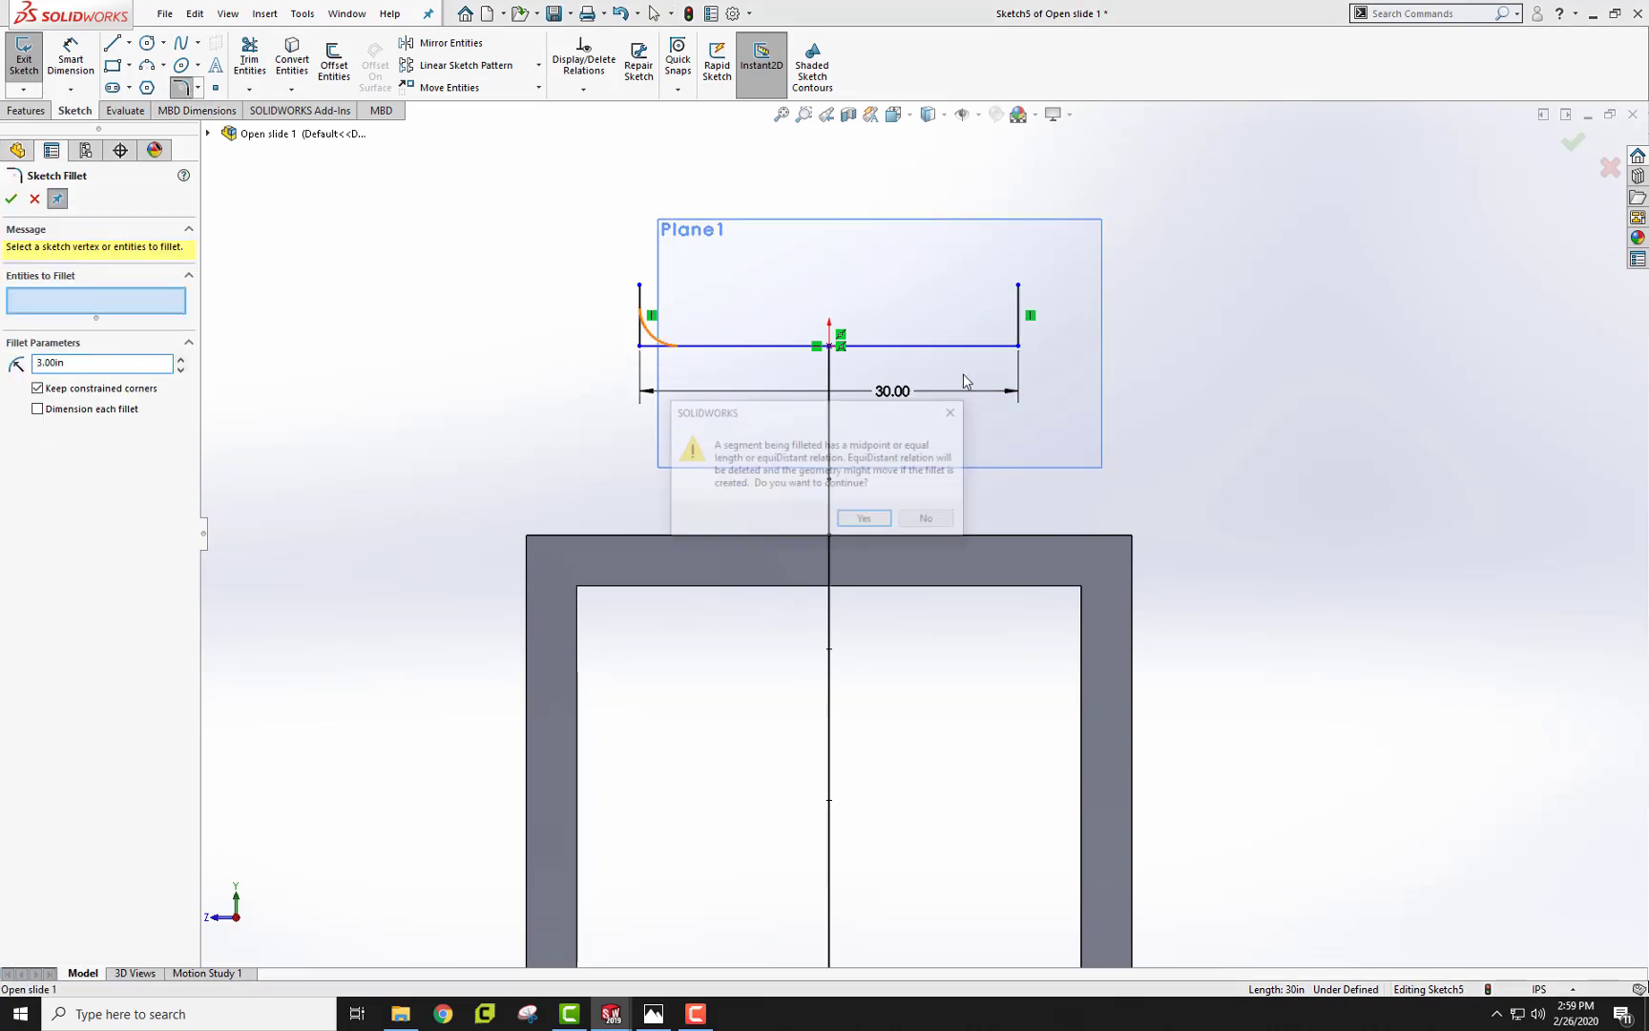
left_click(890, 521)
left_click(1019, 347)
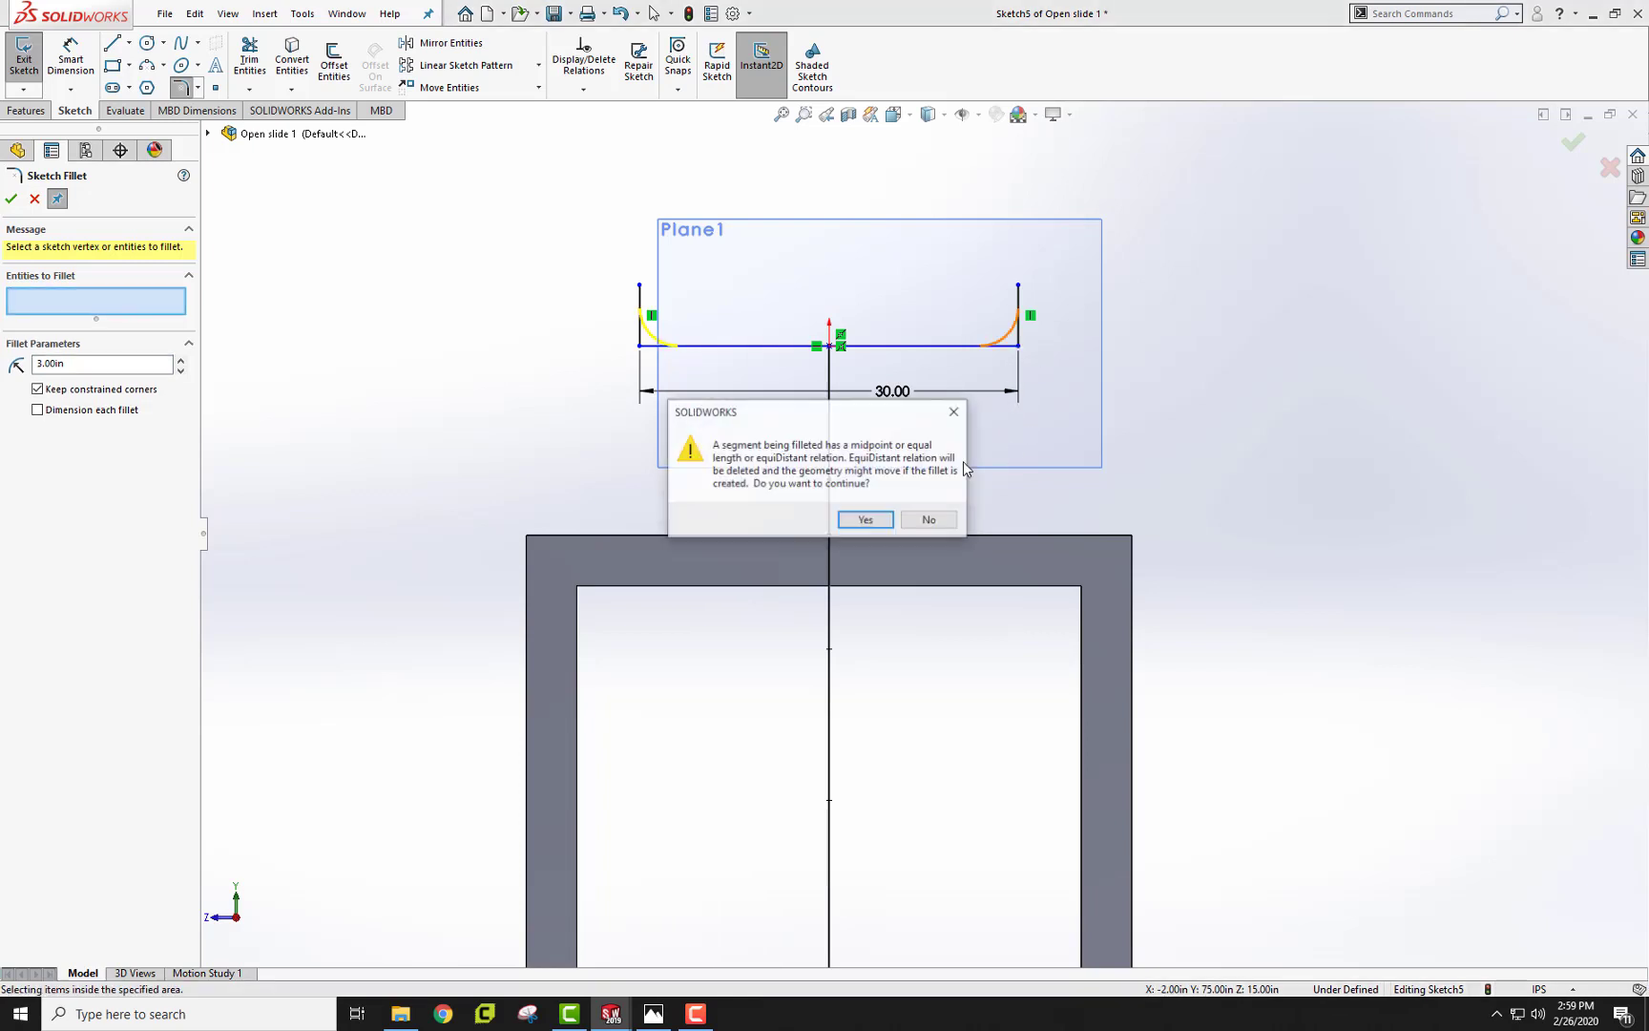
left_click(866, 523)
left_click(12, 198)
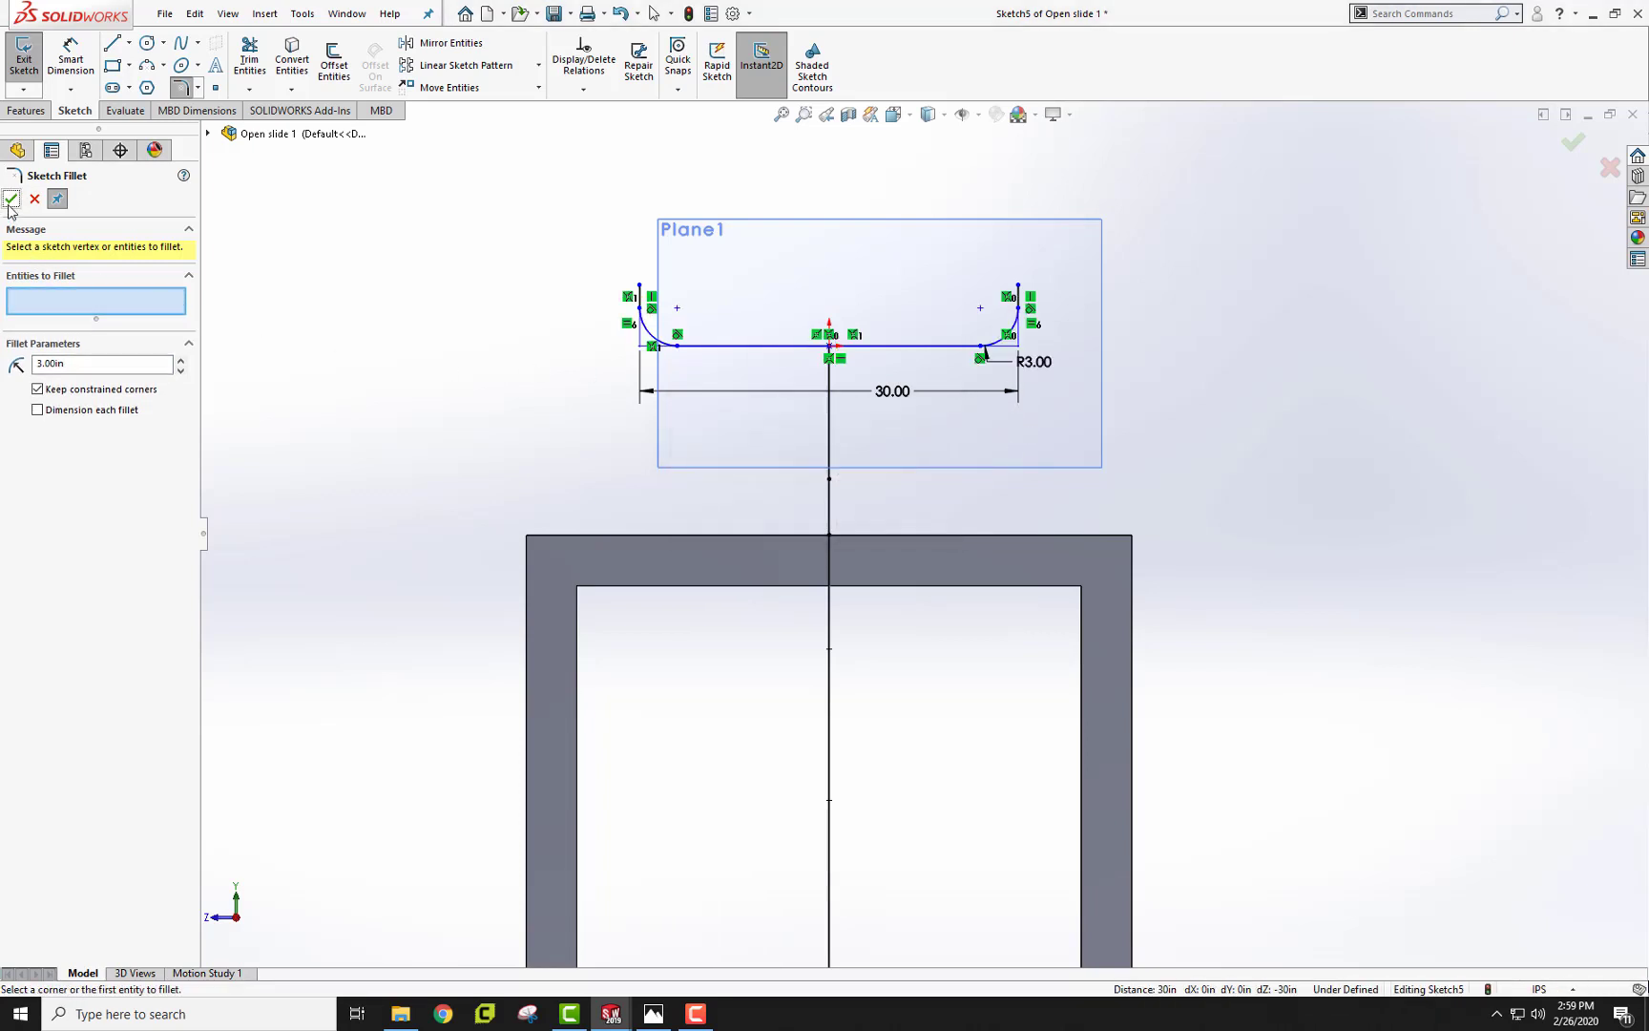
left_click_drag(572, 260, 1108, 373)
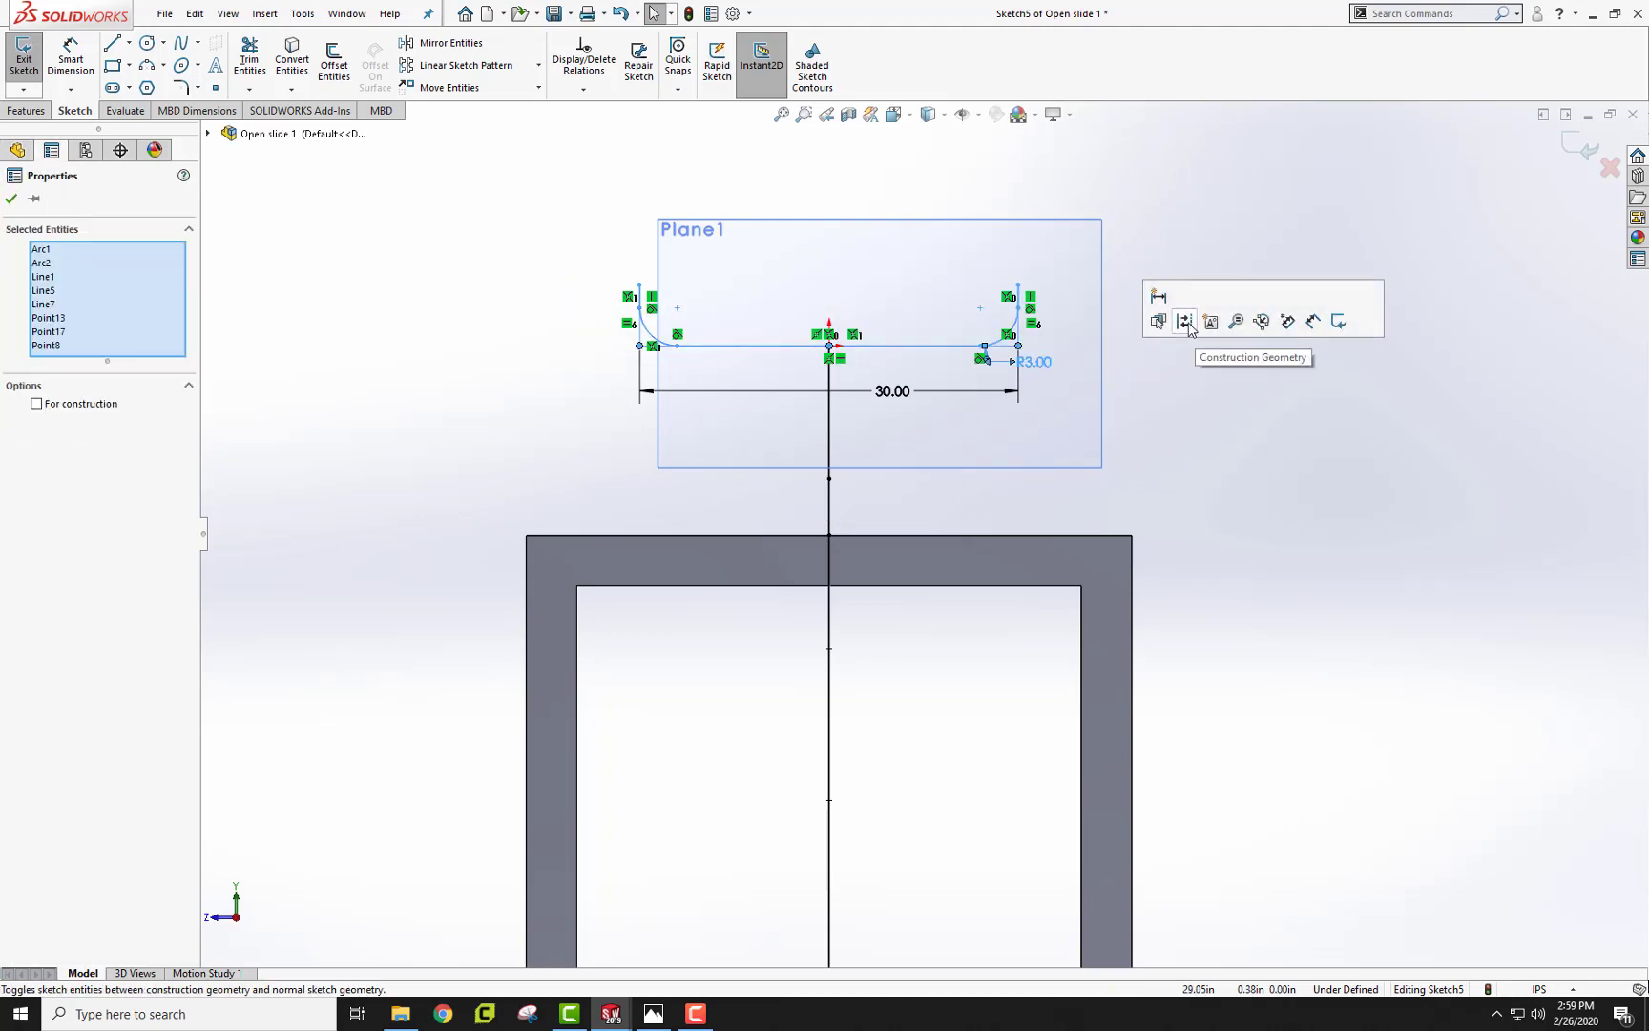
left_click(1184, 323)
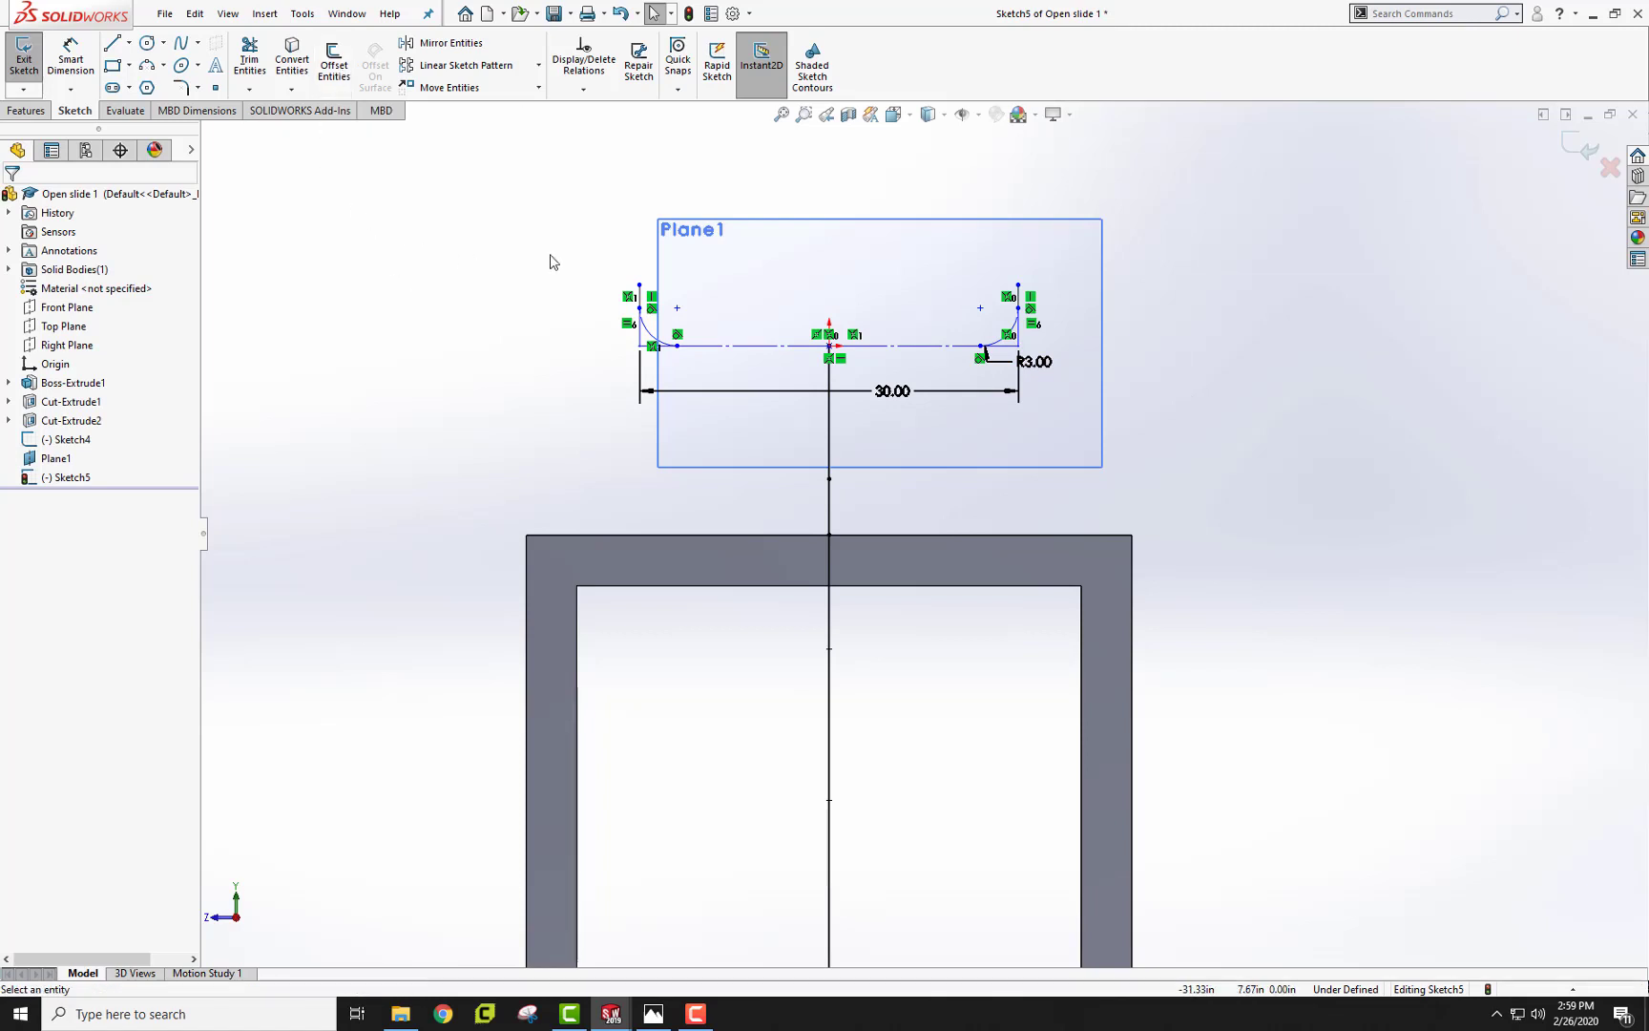
Offset the U profile 0.75 in bi-directionally with arc-capped ends
left_click_drag(588, 270, 1154, 422)
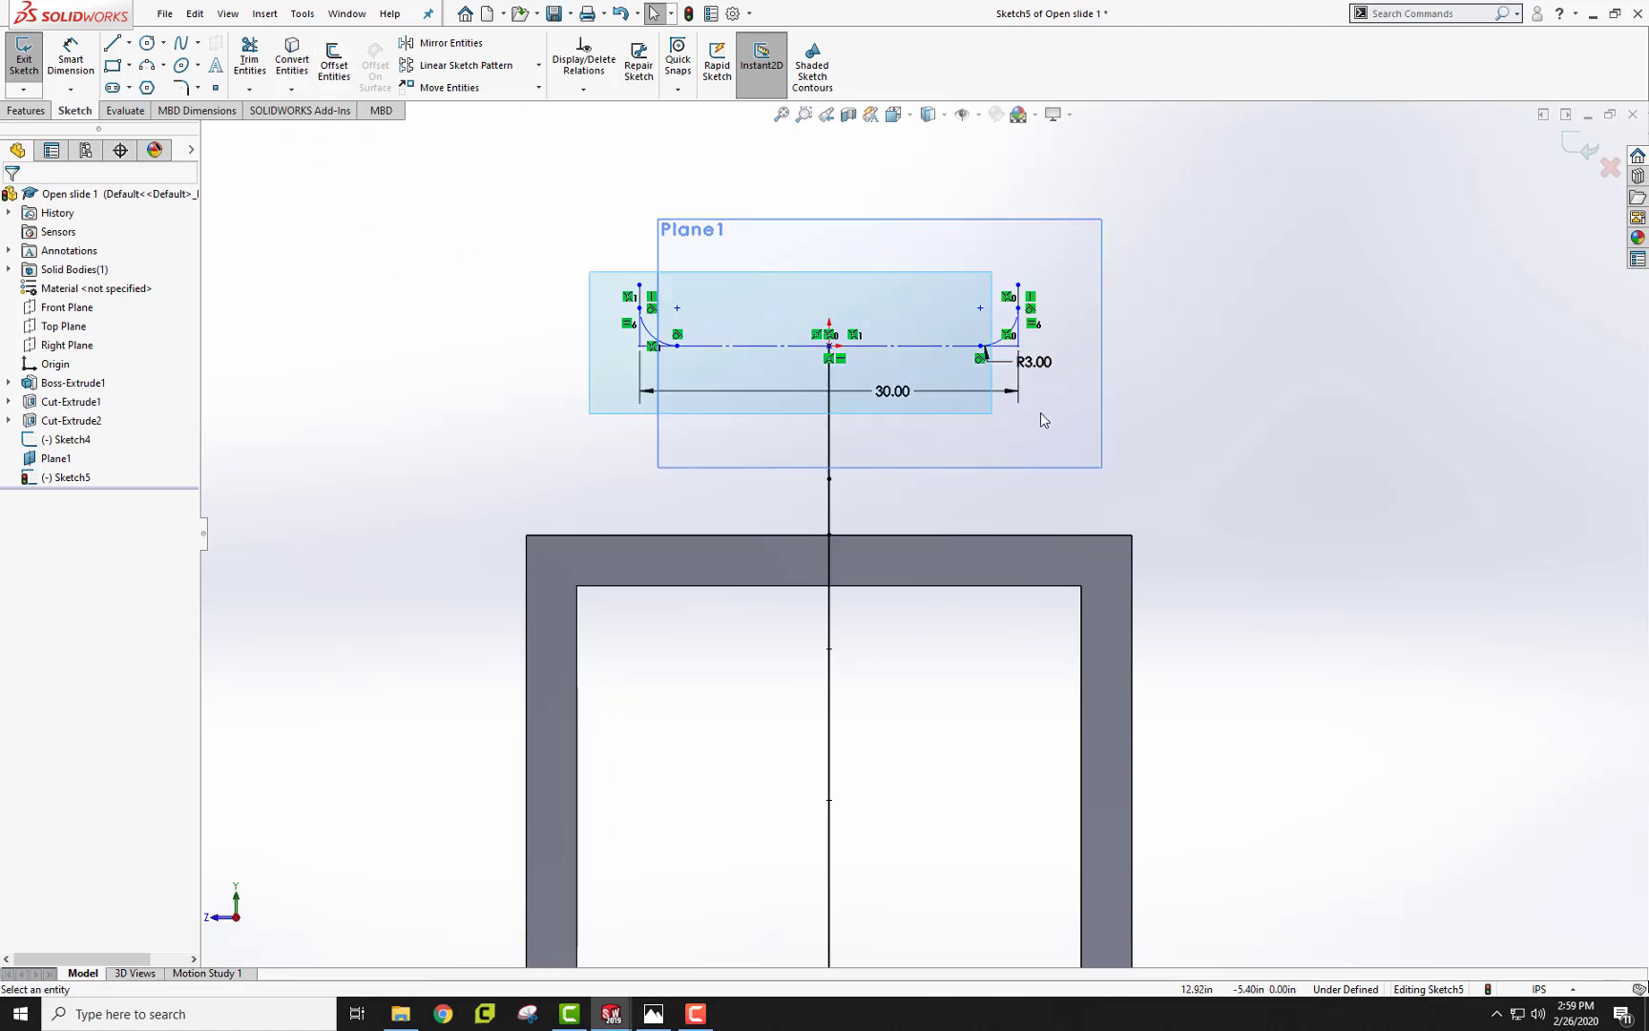
left_click(333, 75)
type("1")
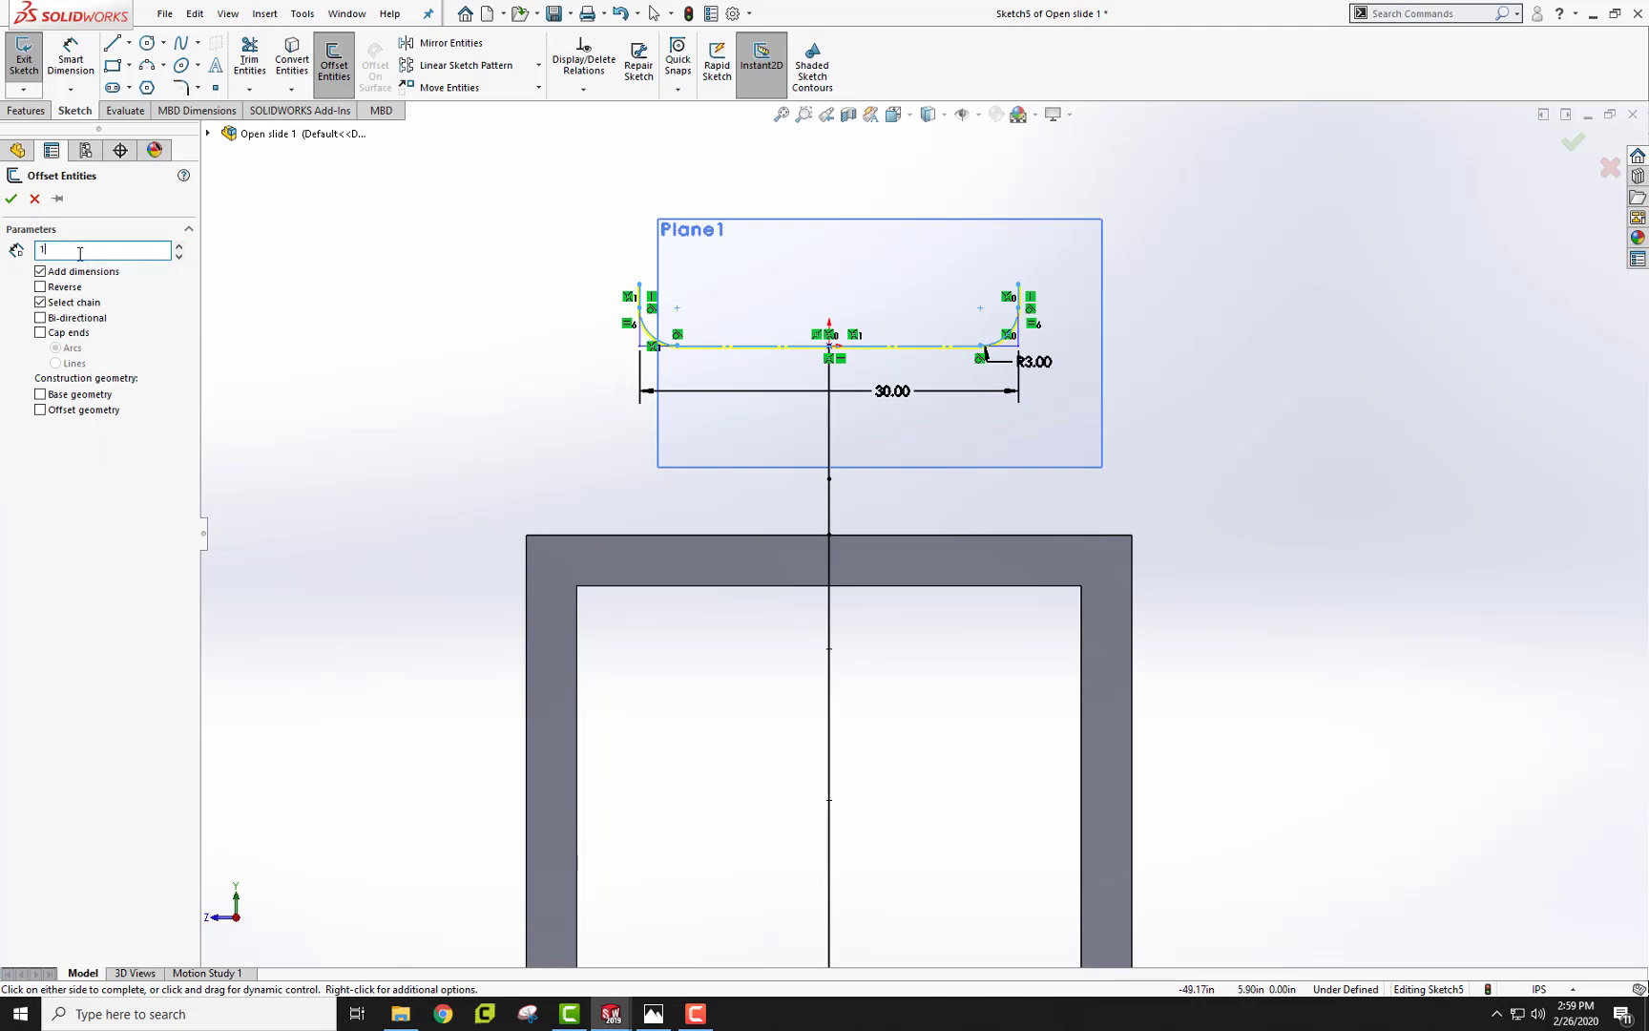
left_click(41, 319)
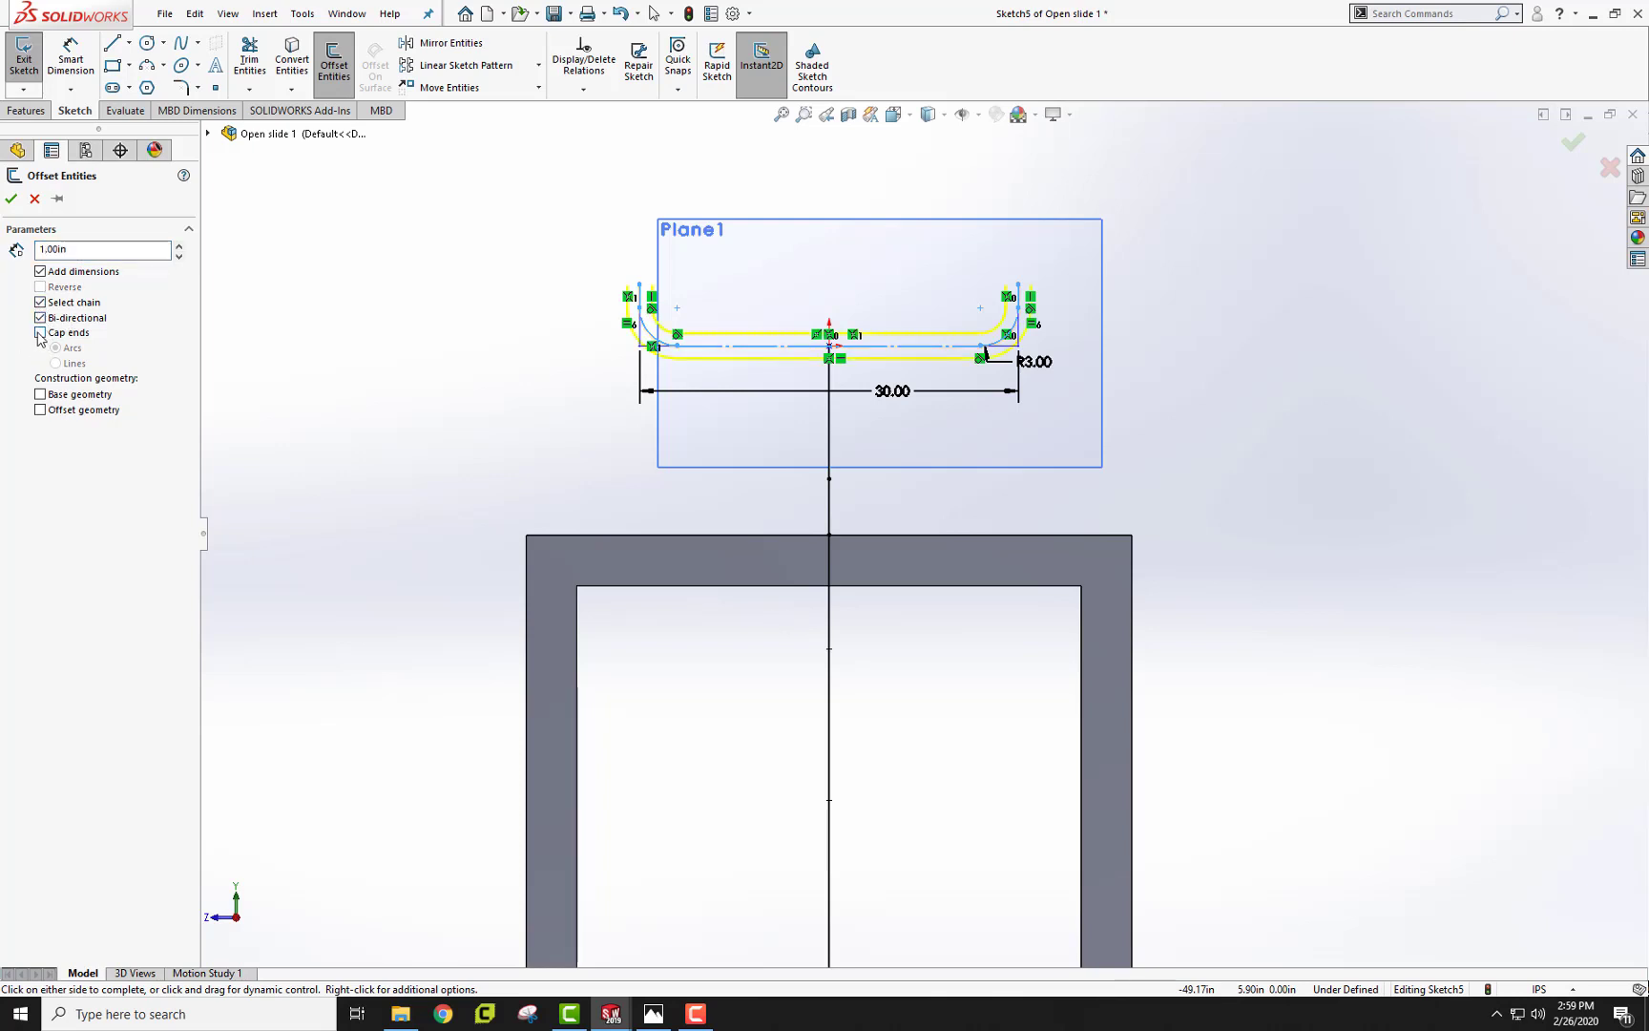
double_click(84, 249)
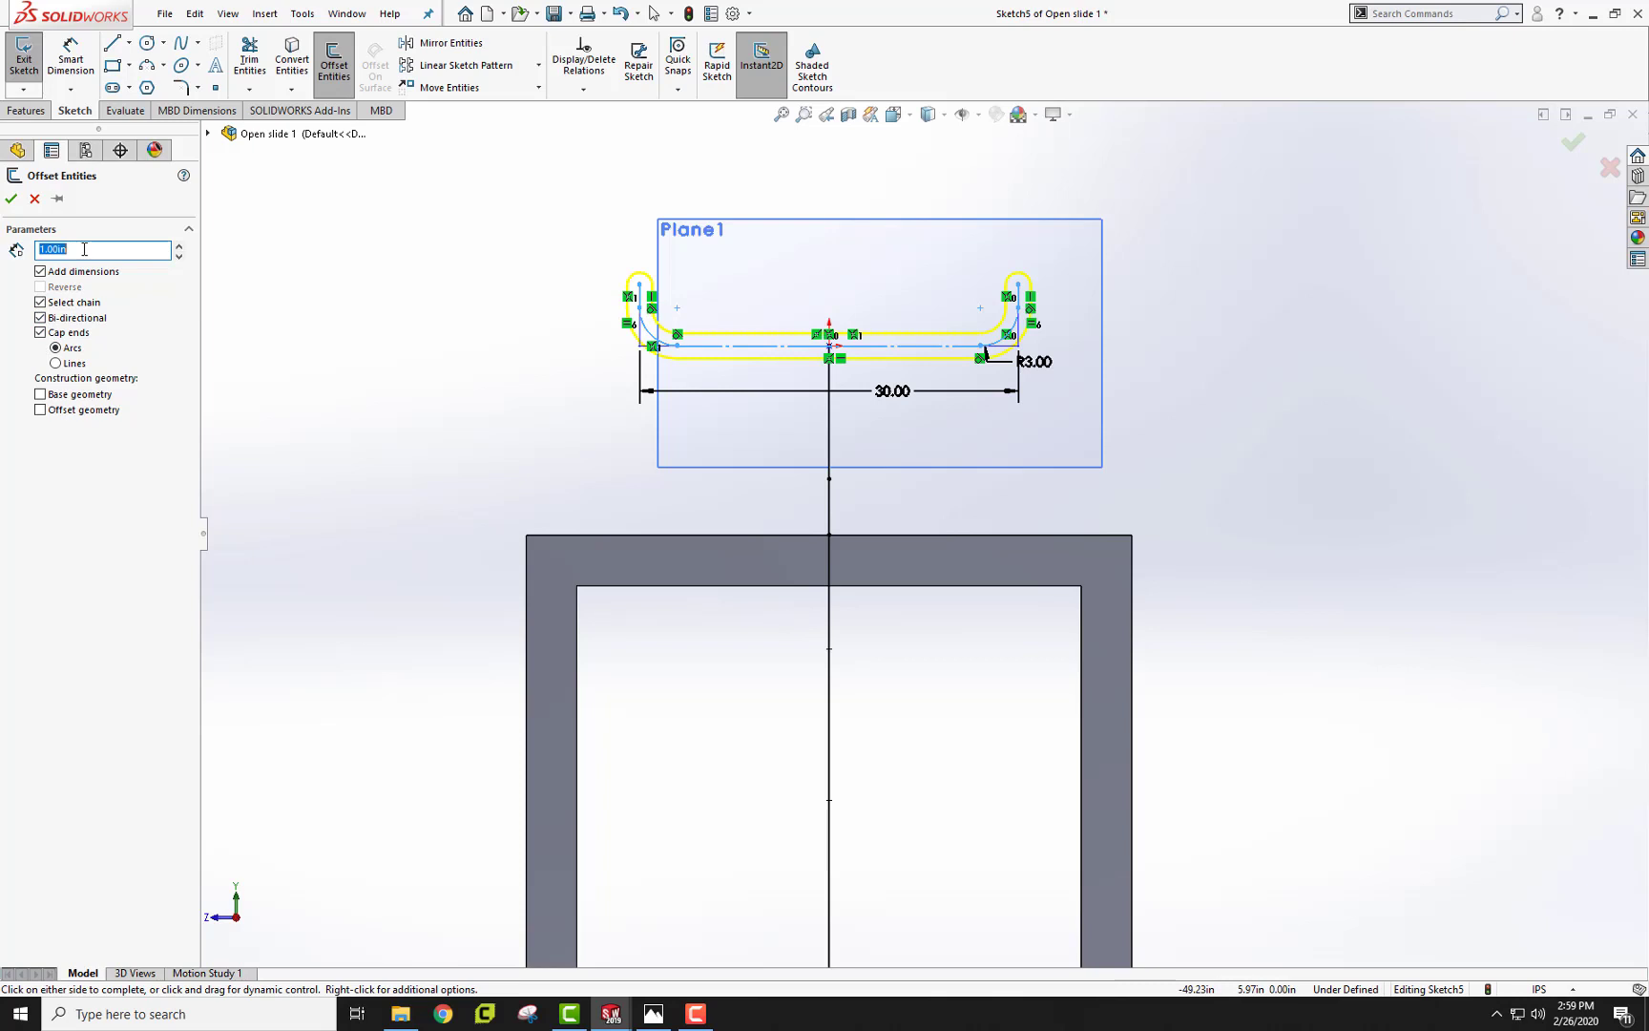
type(".75")
type("0.75")
key("Return")
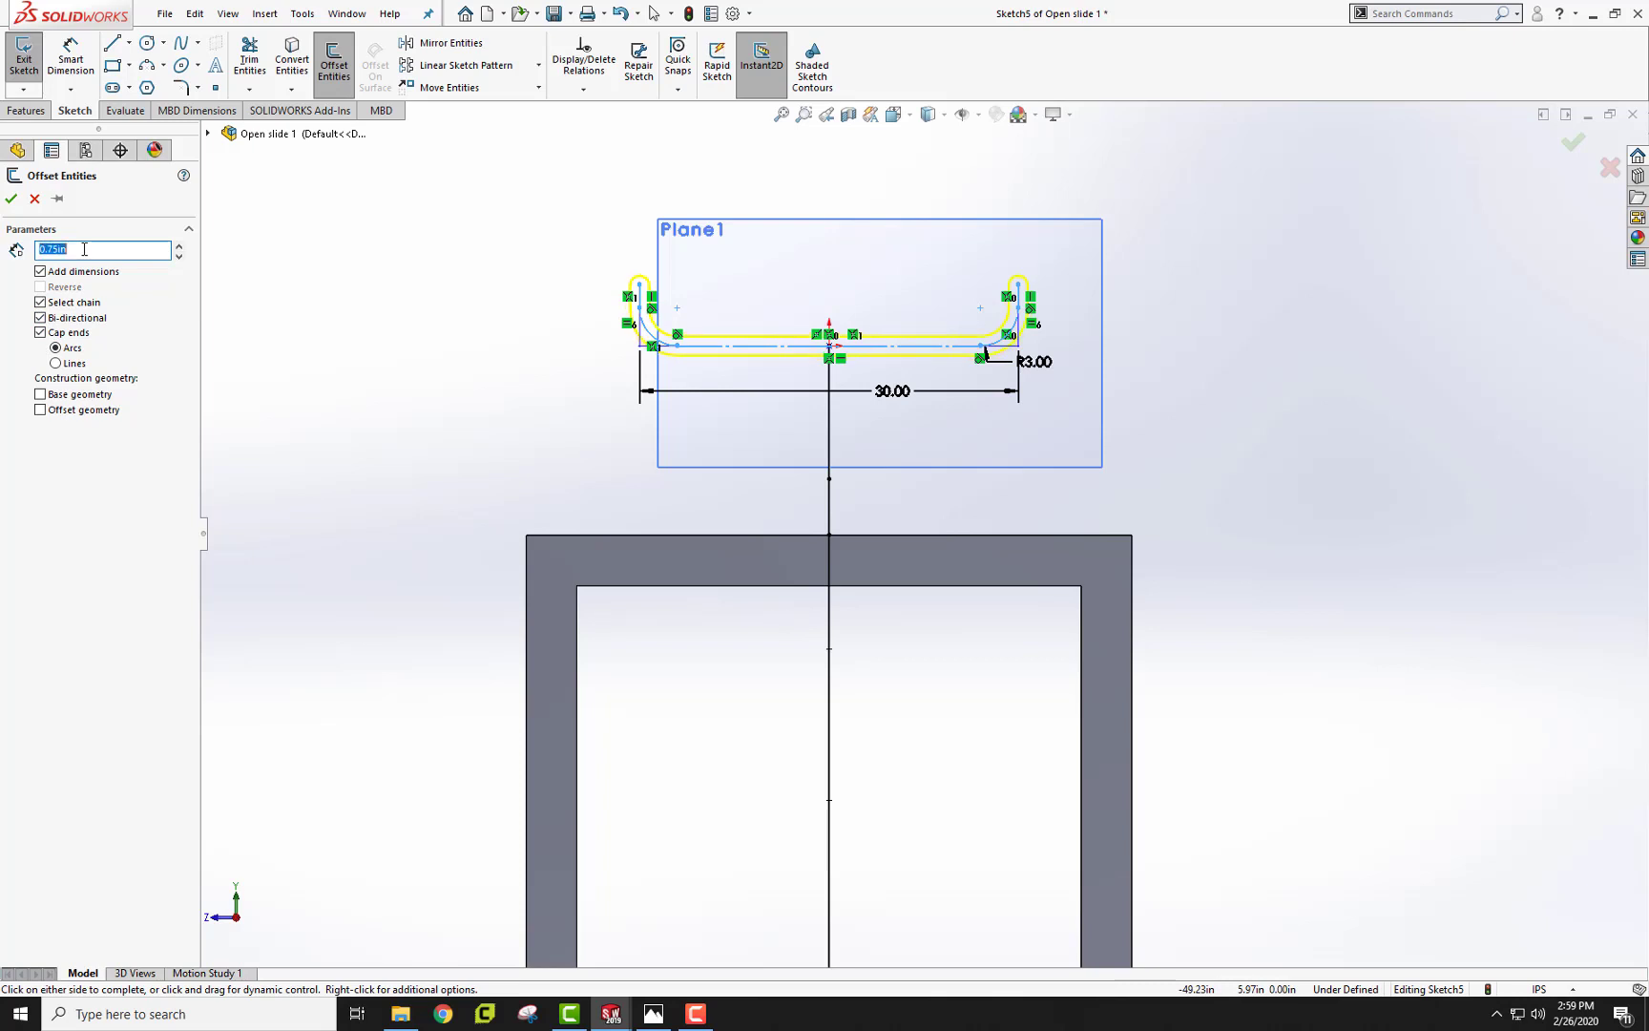
left_click(11, 199)
mouse_move(541, 309)
middle_mouse_down()
mouse_move(572, 323)
mouse_move(580, 357)
mouse_move(572, 302)
mouse_move(619, 349)
middle_mouse_up()
scroll(619, 350, "up", 3)
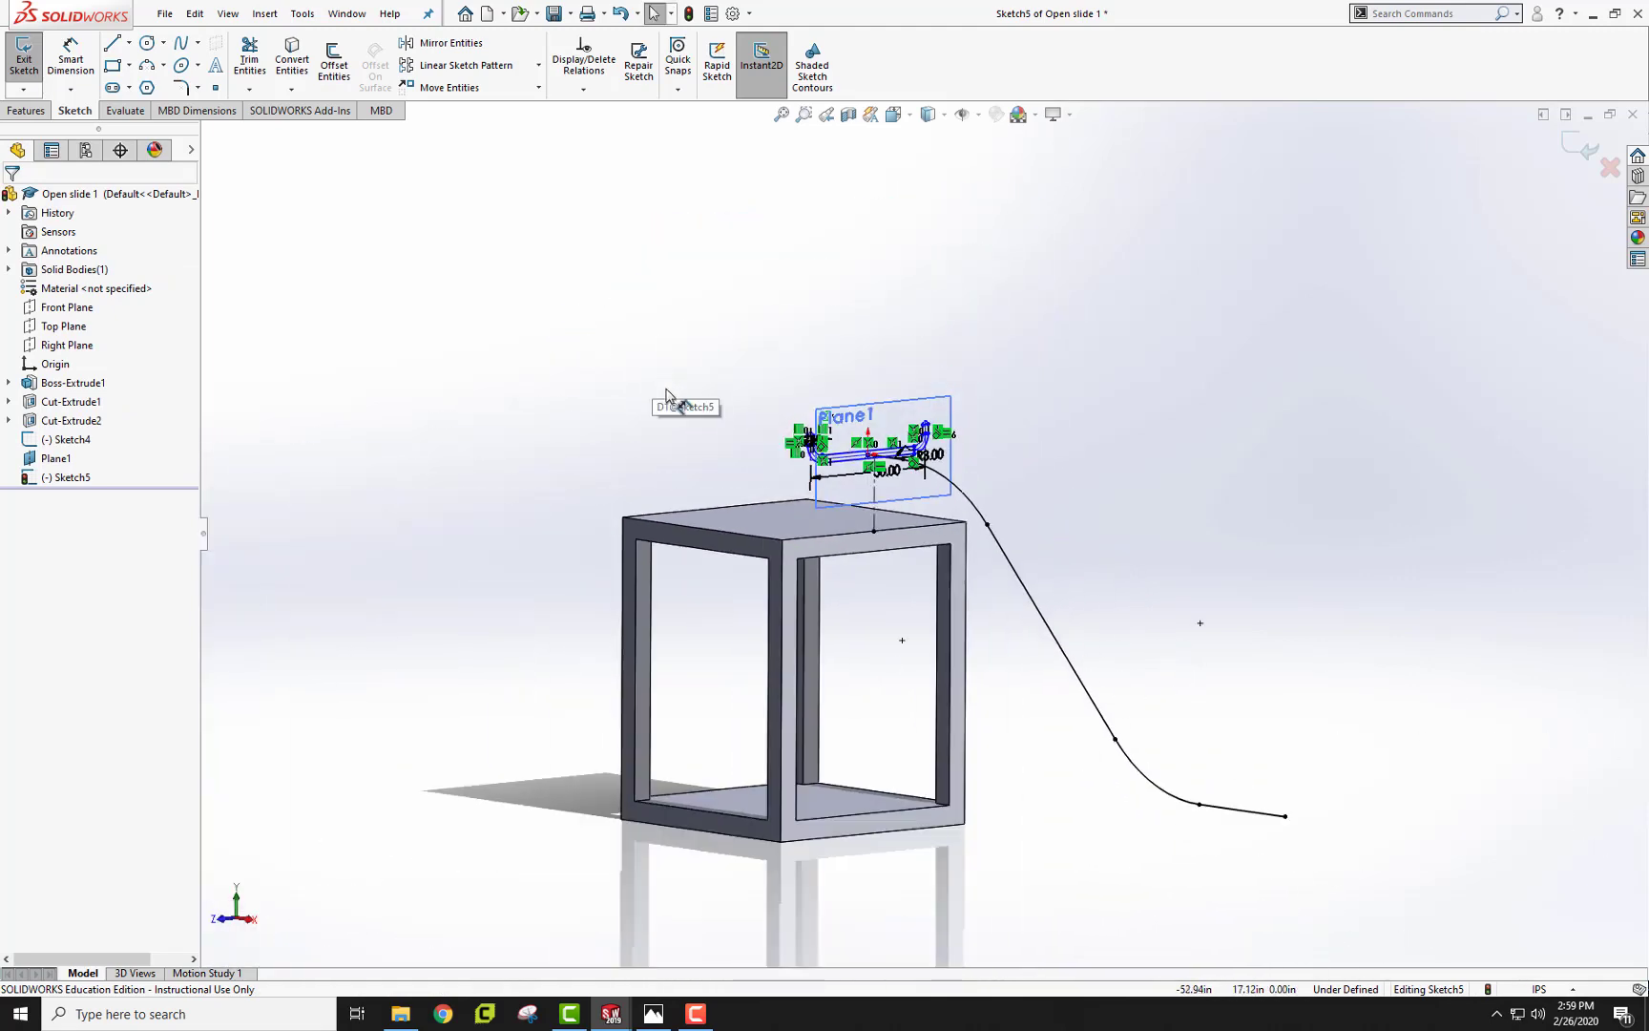
Sweep the Sketch5 channel profile along the Sketch4 S-curve to create Sweep1
left_click(24, 65)
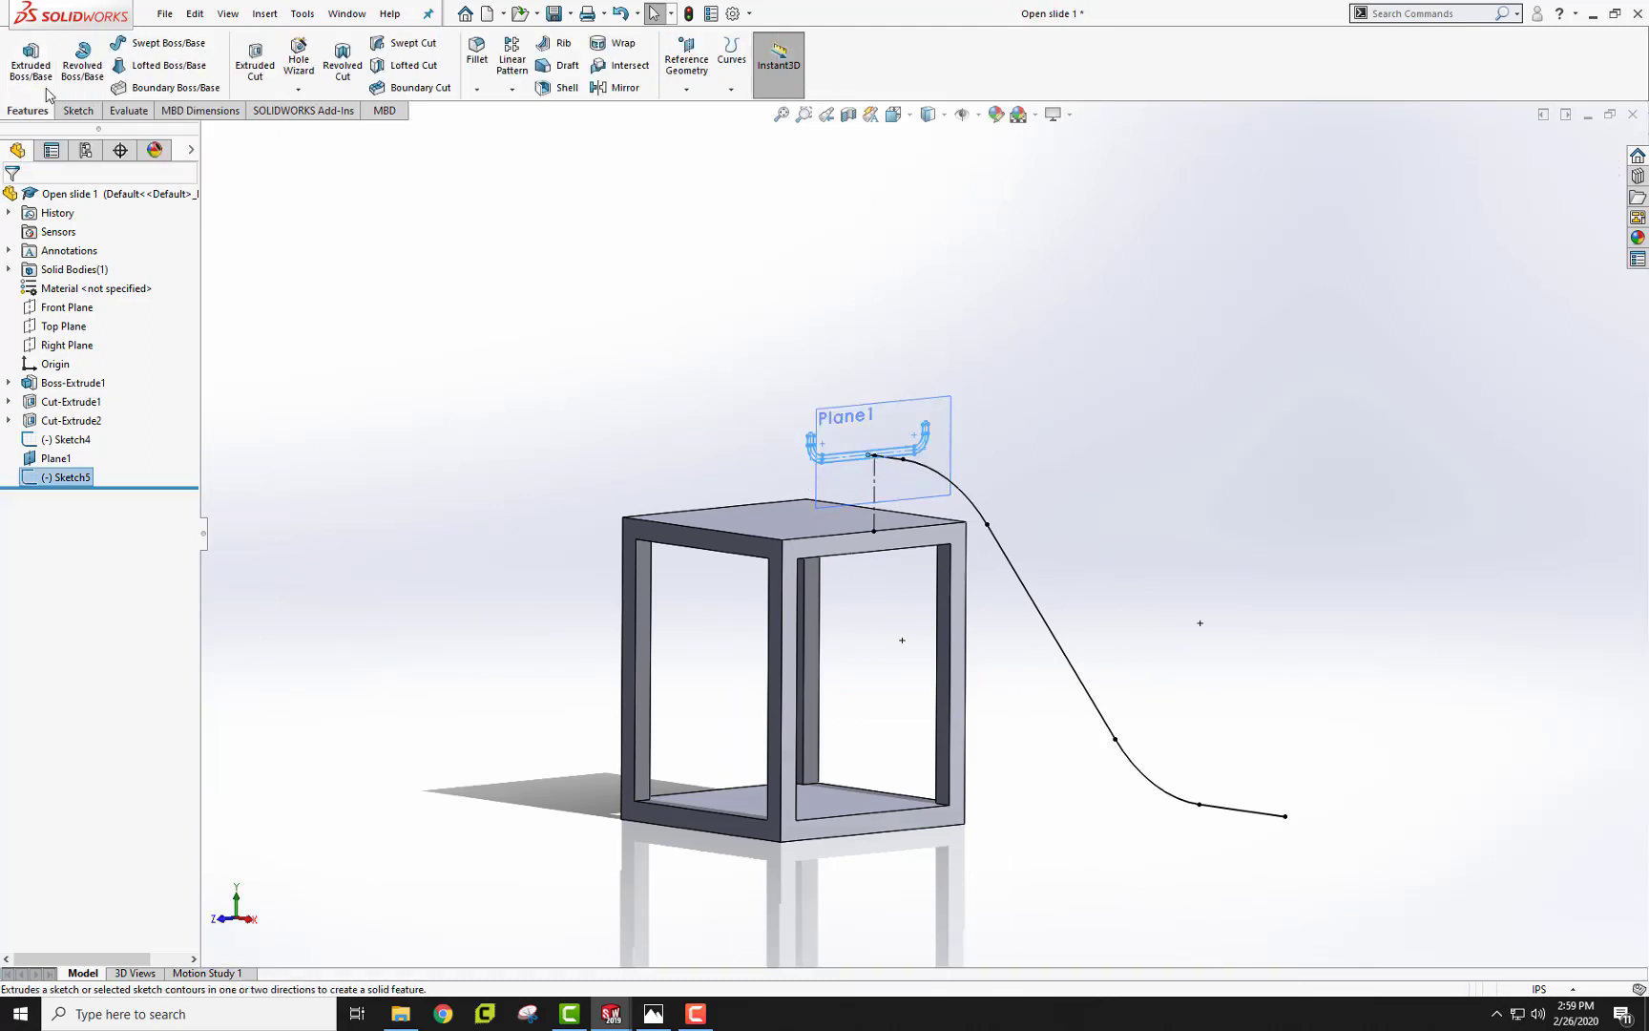
left_click(161, 43)
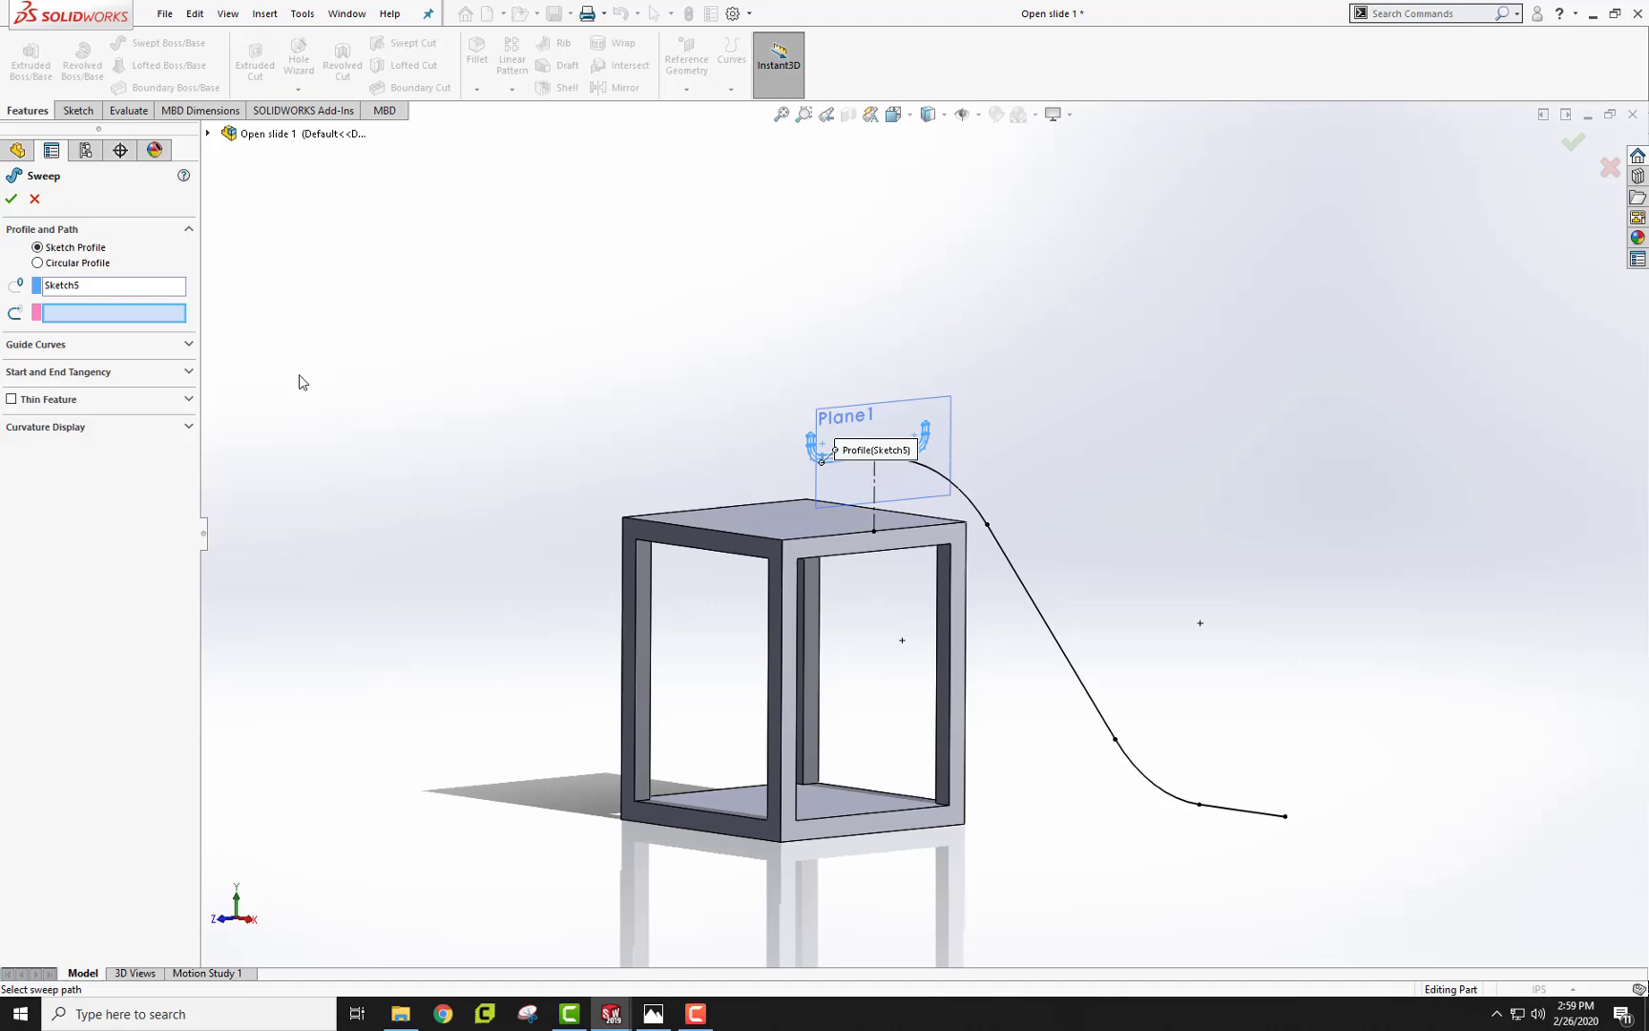
left_click(87, 315)
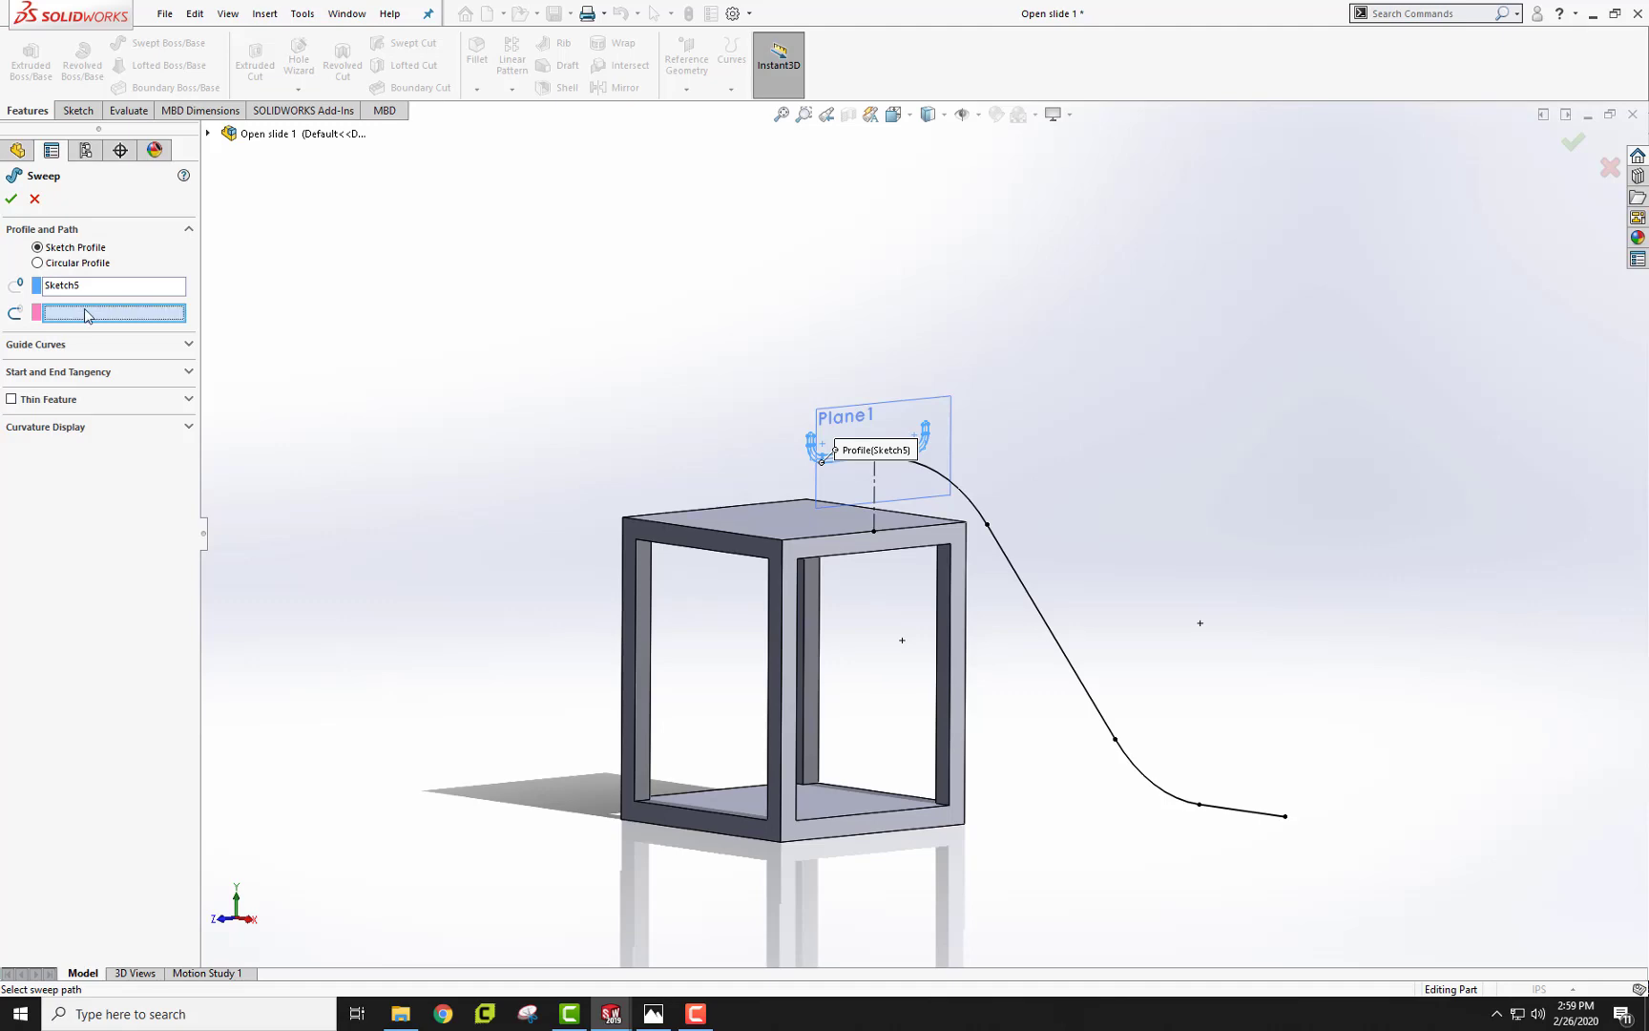
left_click(1083, 520)
mouse_move(1079, 523)
middle_mouse_down()
mouse_move(1028, 567)
mouse_move(1072, 568)
middle_mouse_up()
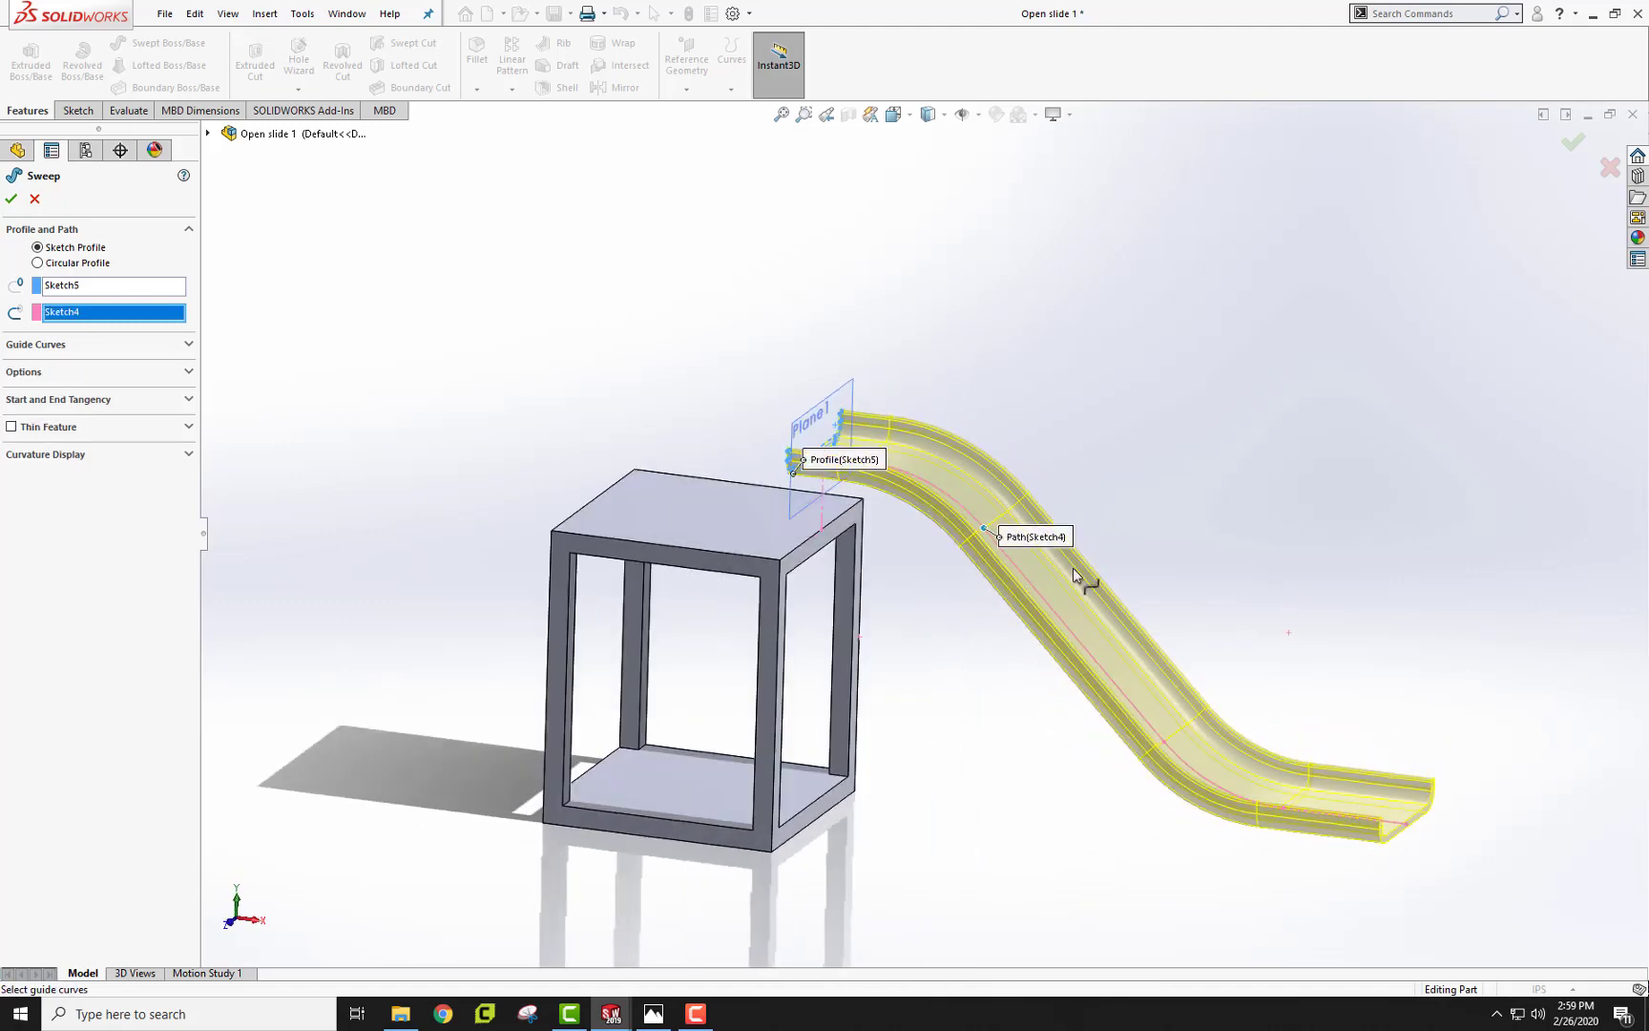
left_click(10, 202)
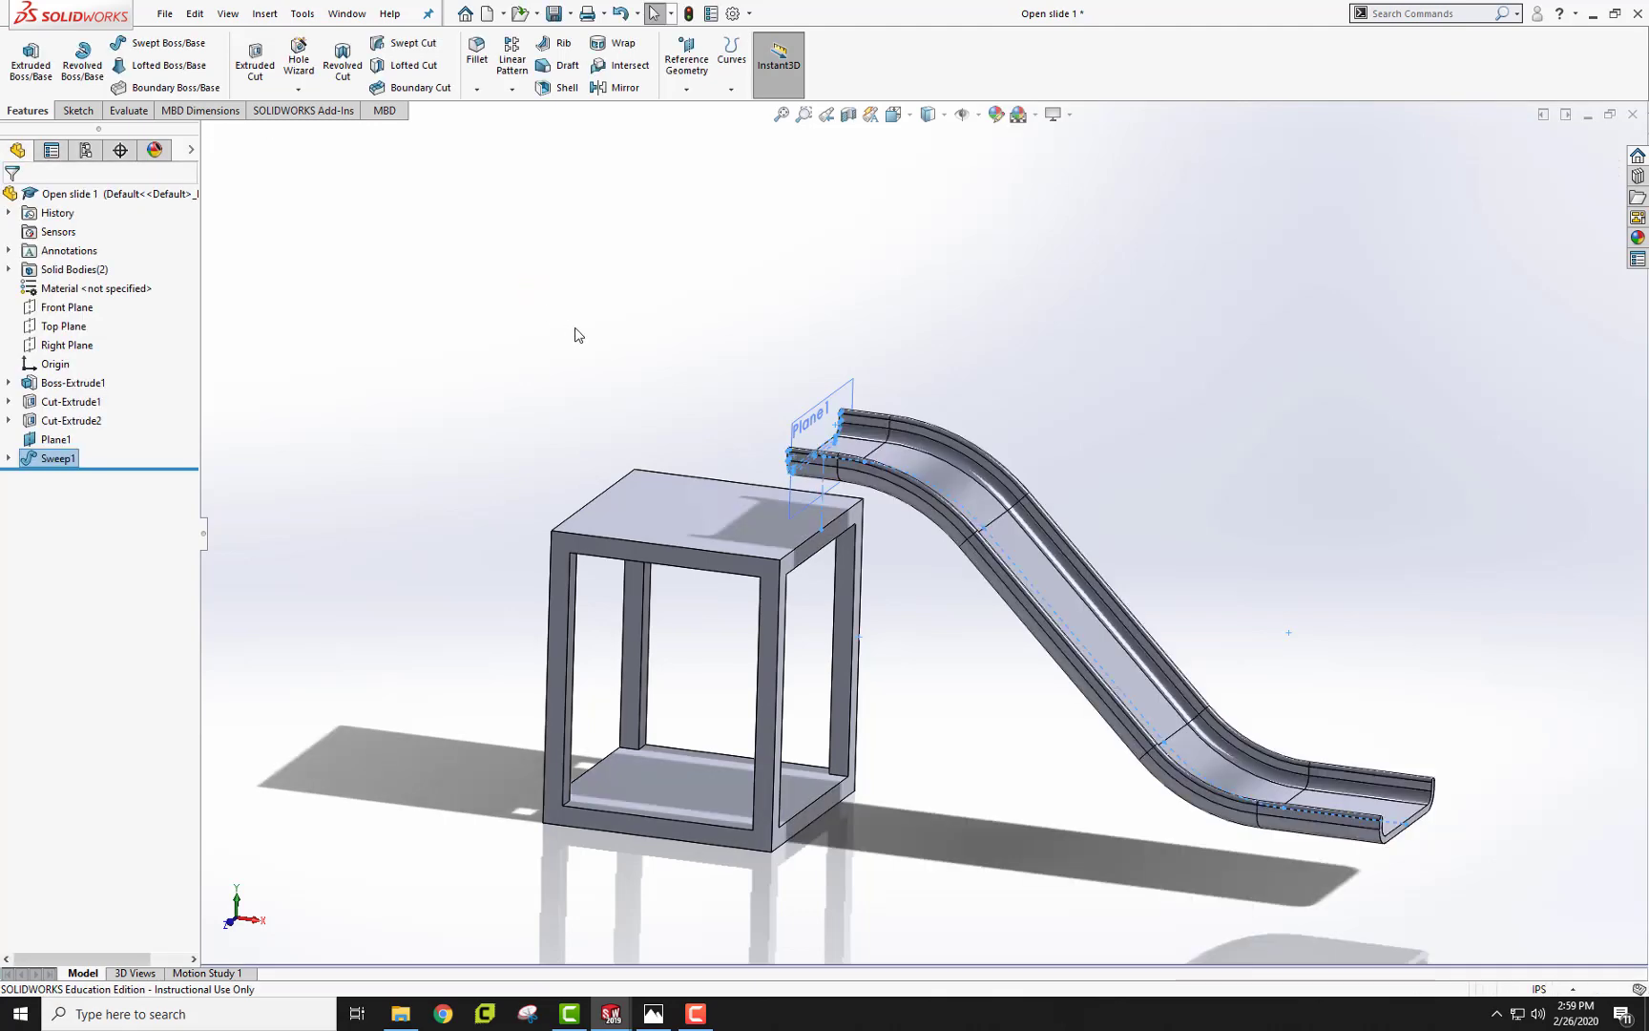
mouse_move(574, 331)
middle_mouse_down()
mouse_move(585, 246)
mouse_move(609, 292)
middle_mouse_up()
Start Sketch6 on Plane1, enlarge the plane and orbit to a working view
left_click(608, 291)
middle_click_drag(726, 321, 923, 351)
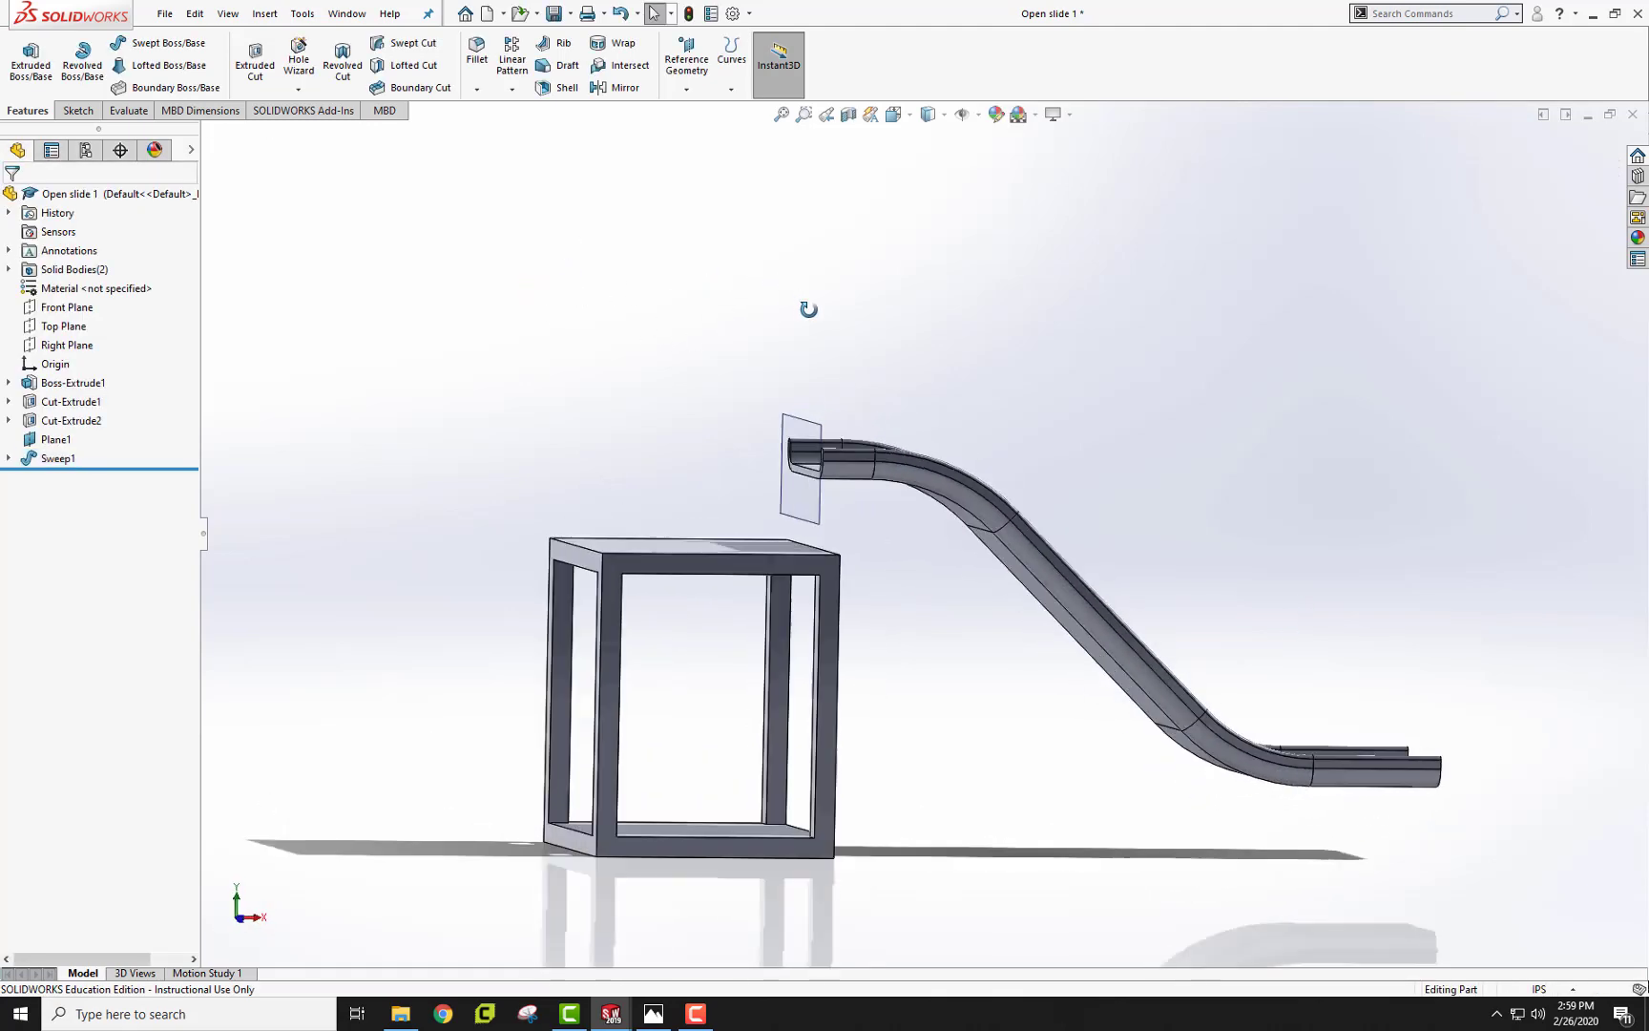
left_click(944, 446)
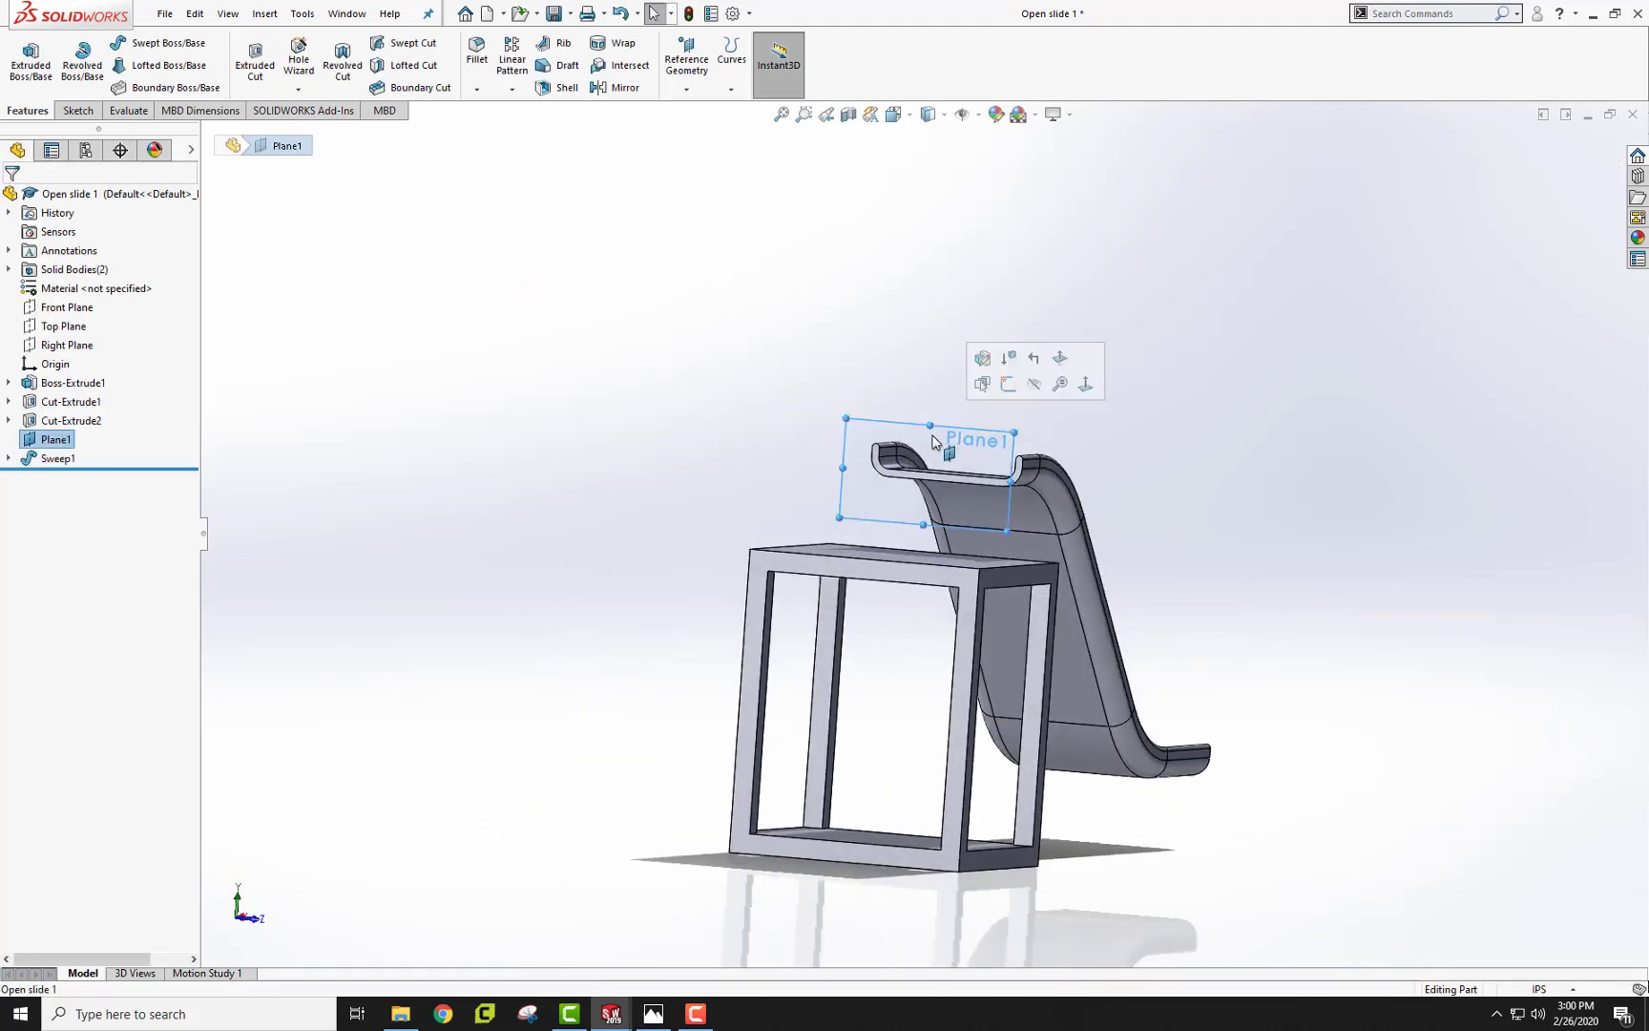
left_click(1002, 386)
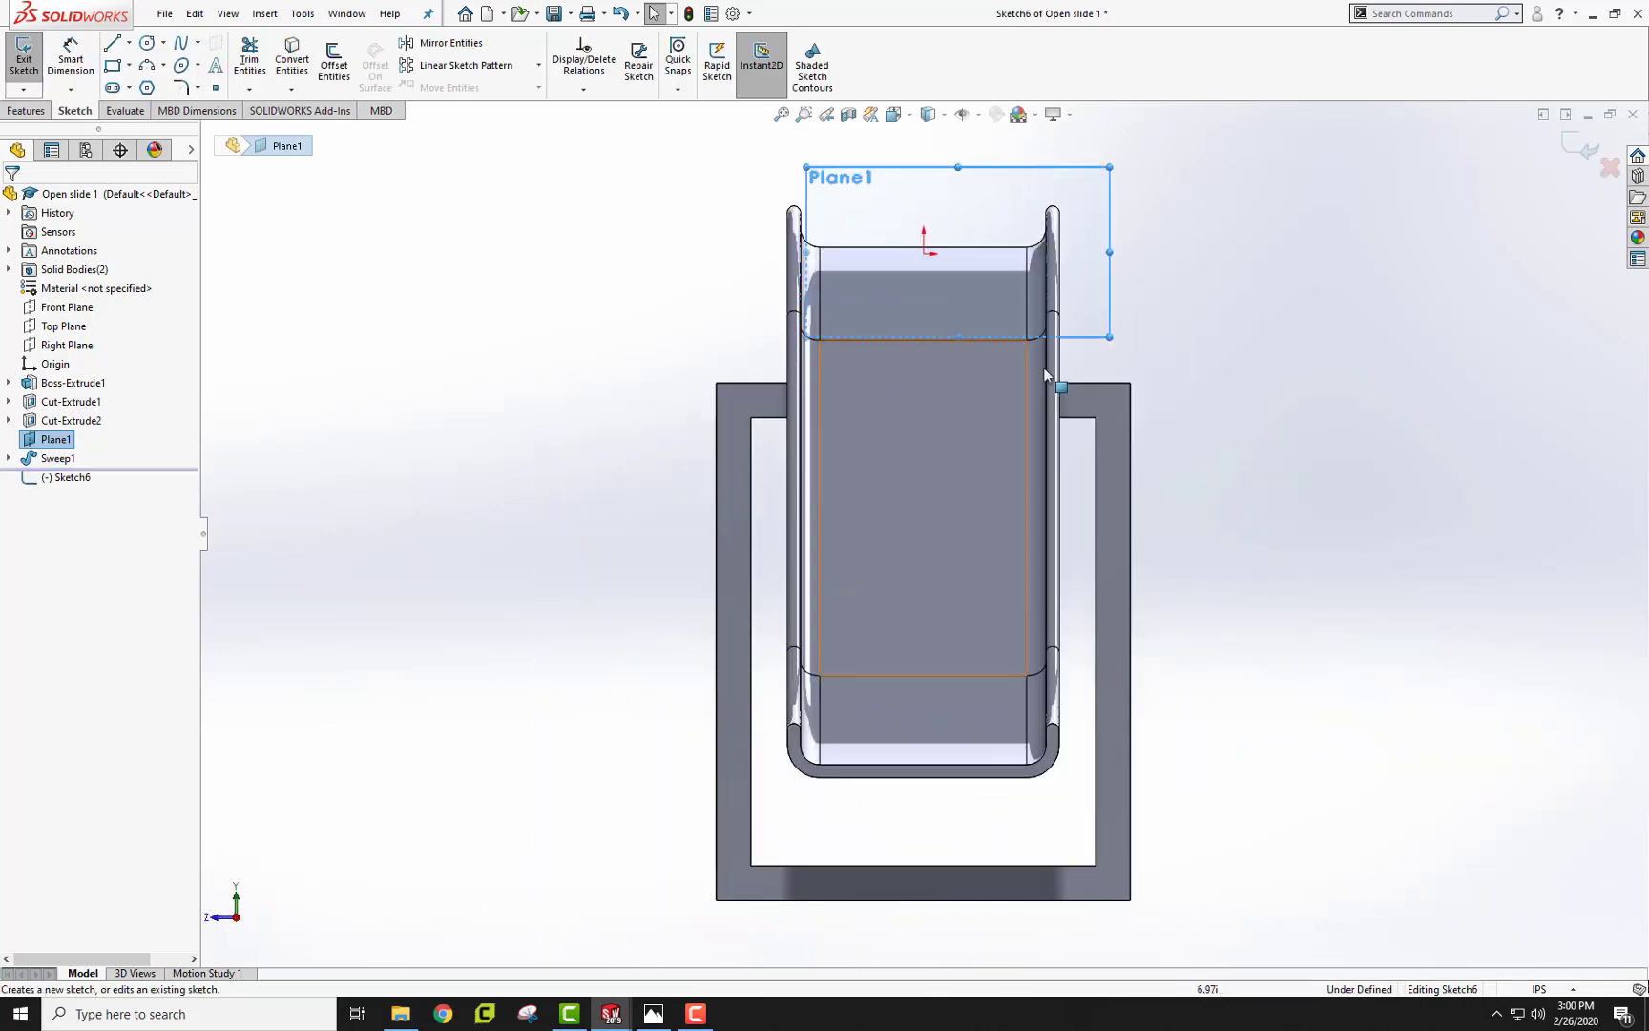
key("ctrl+8")
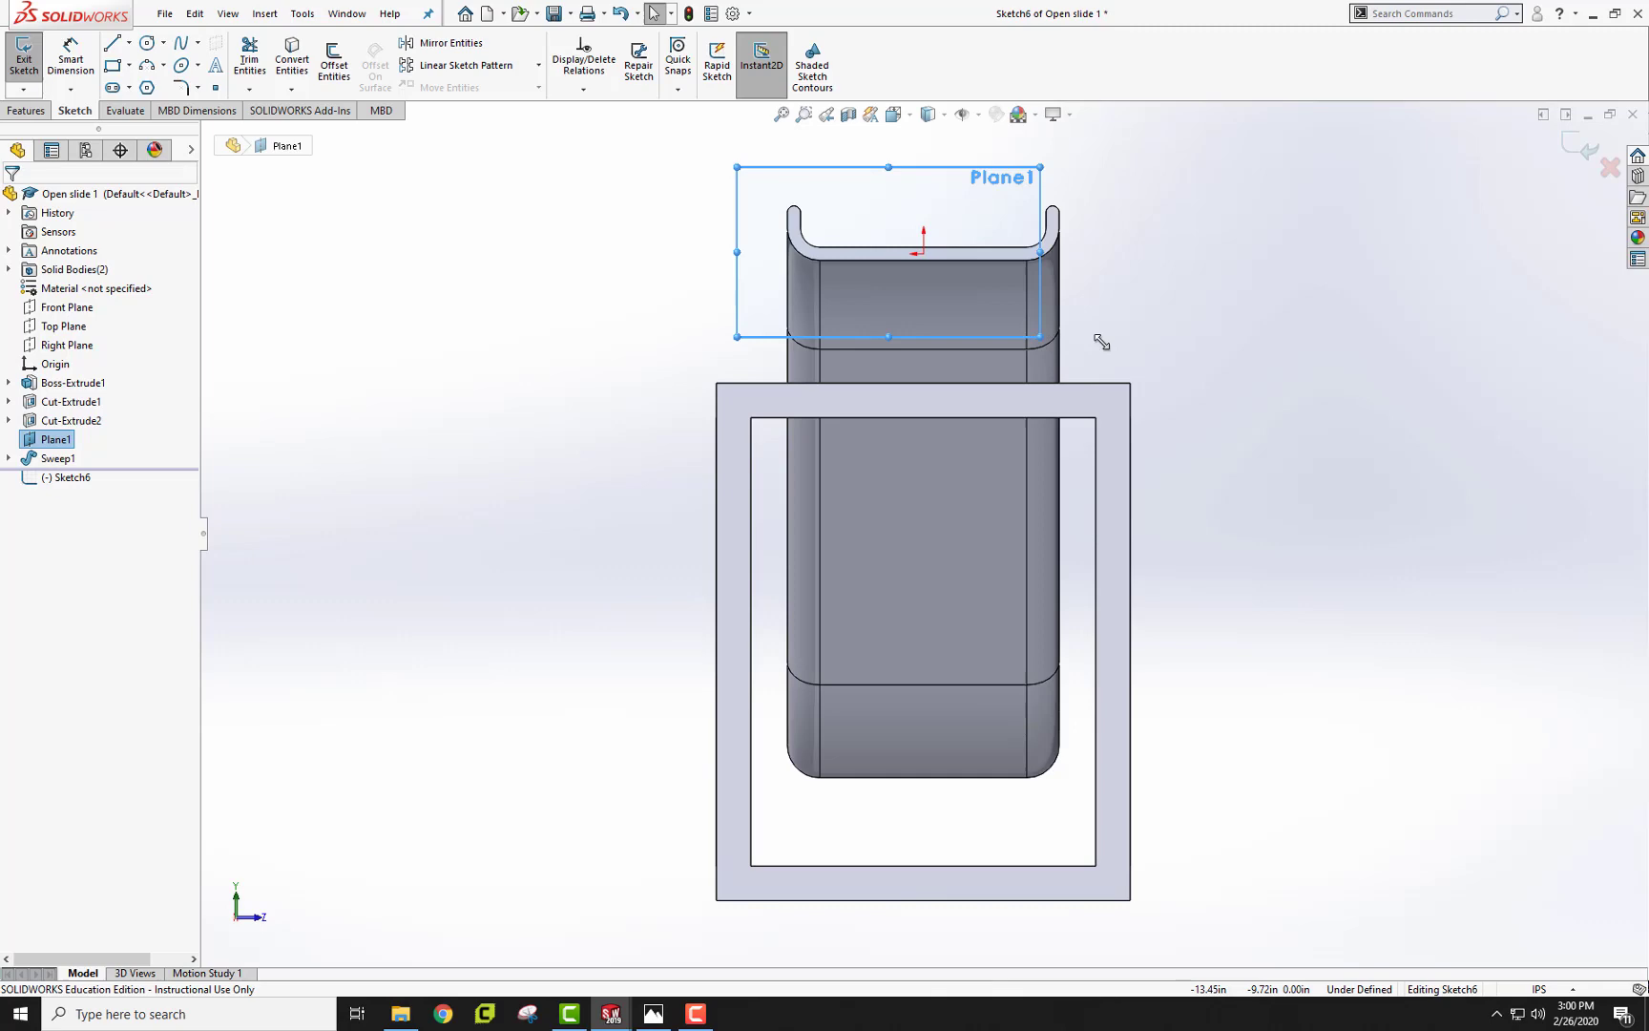
left_click_drag(1042, 337, 1211, 423)
mouse_move(1346, 372)
middle_mouse_down()
mouse_move(1371, 380)
mouse_move(1309, 392)
middle_mouse_up()
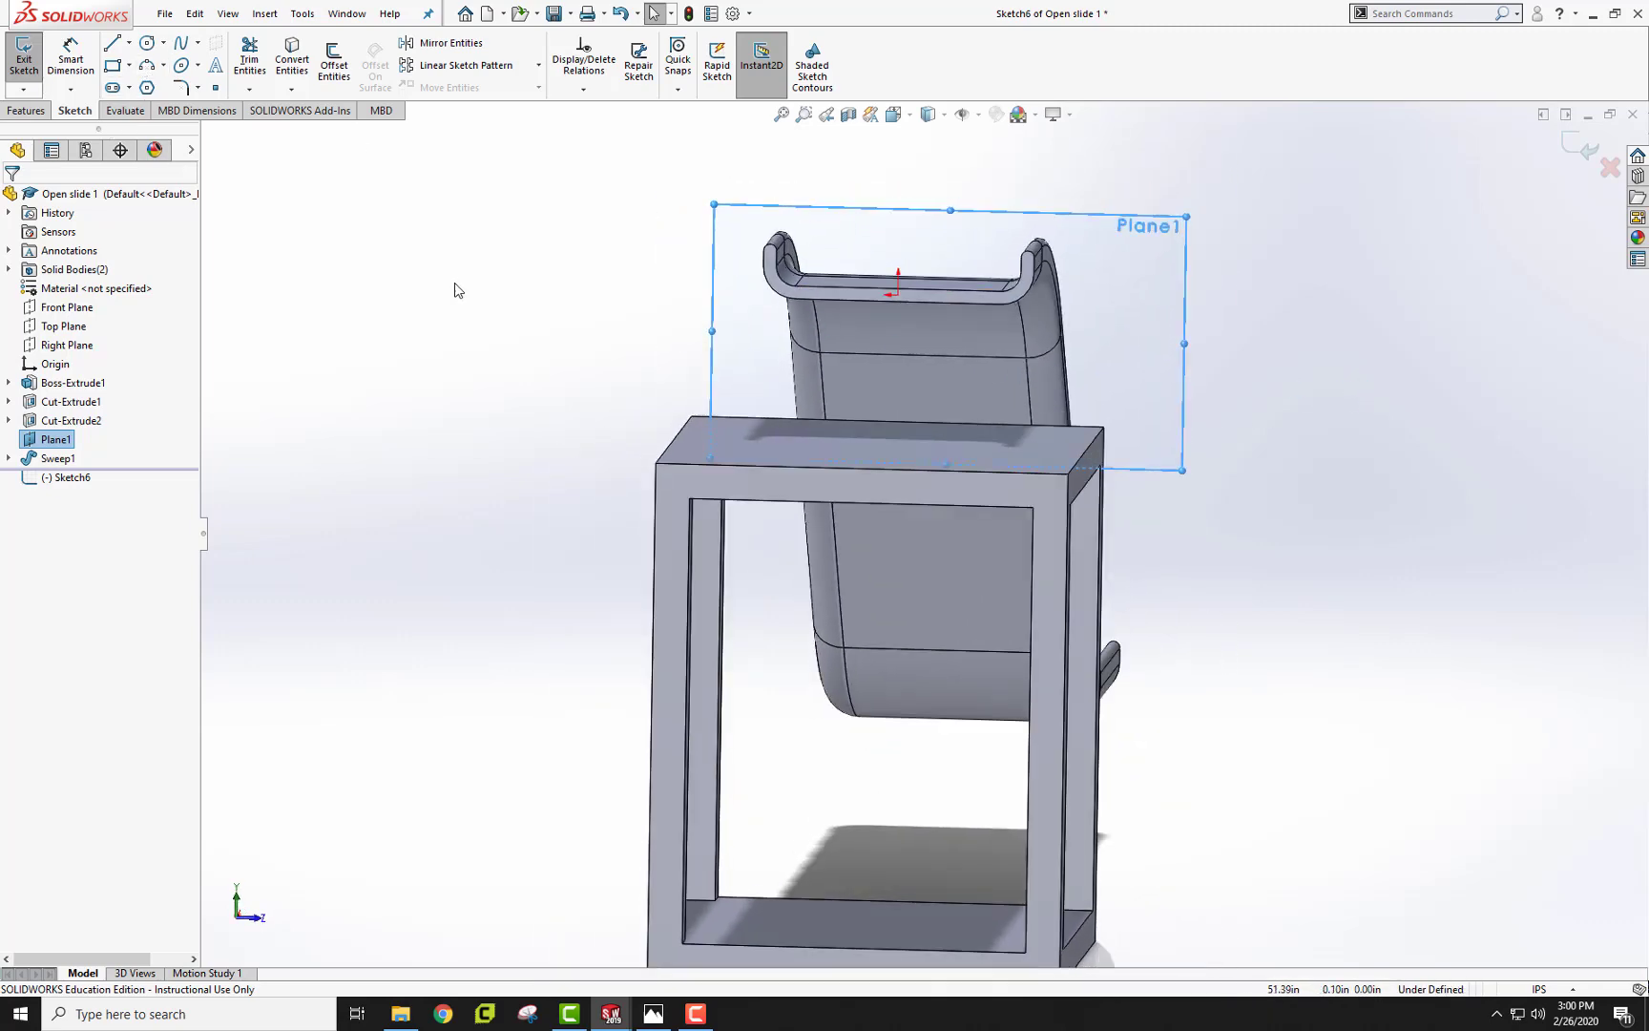
middle_click_drag(453, 289, 453, 255)
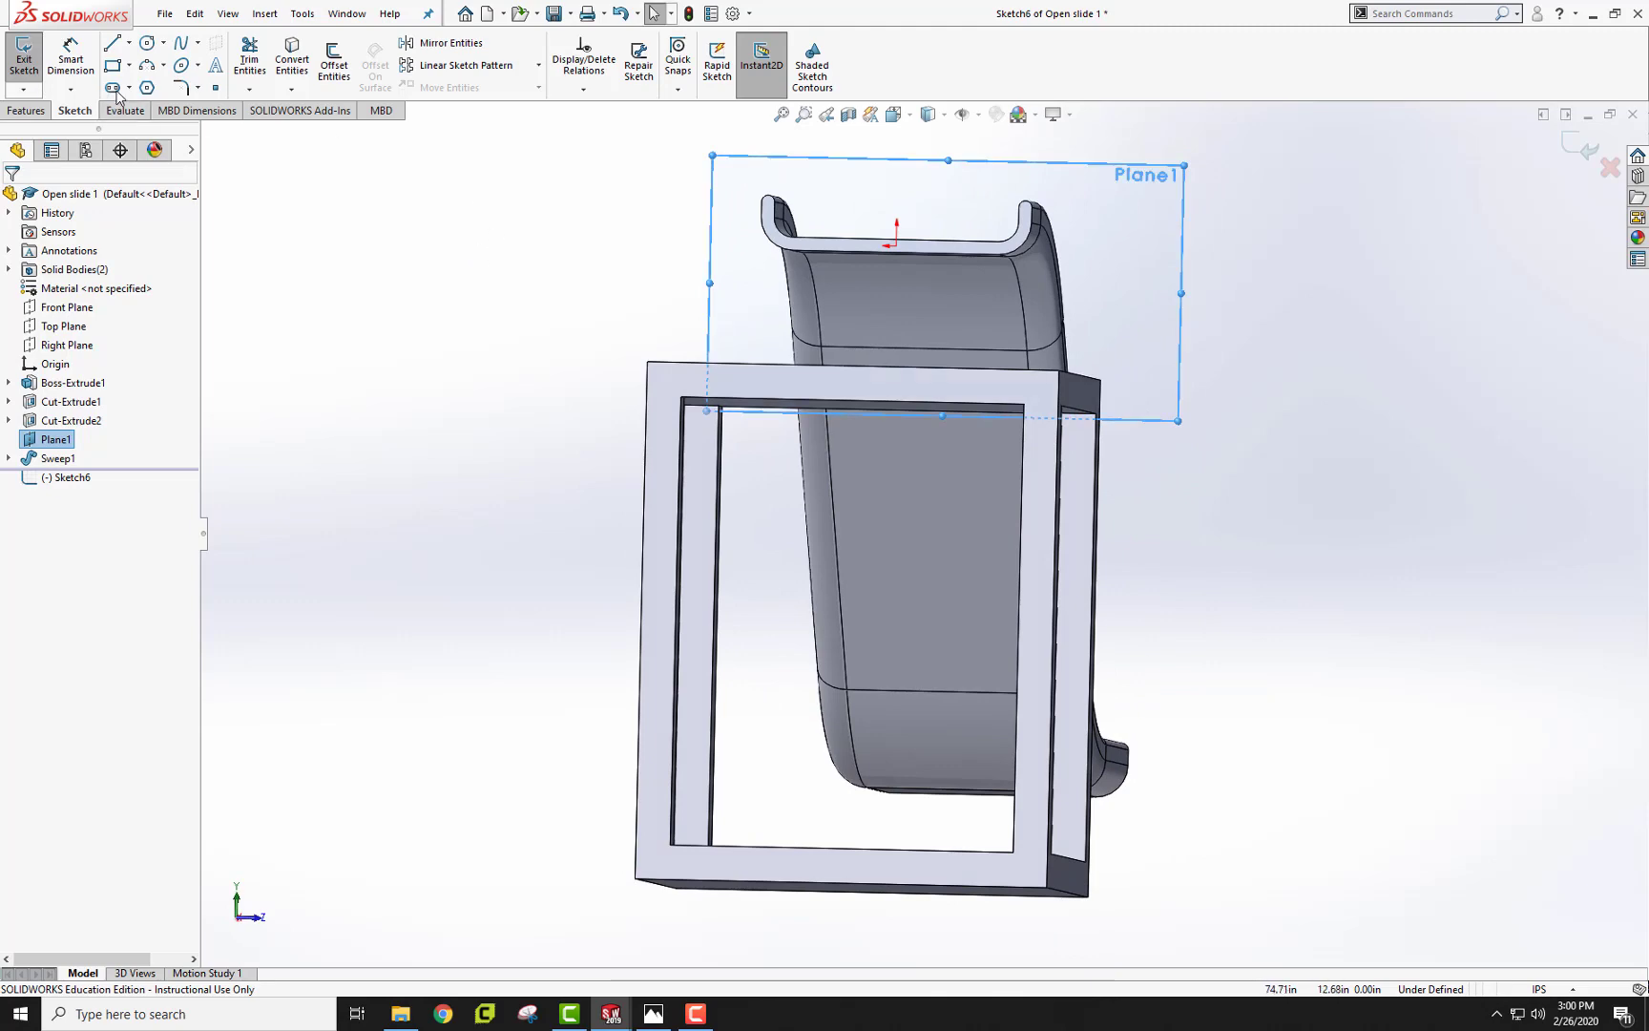
Draw a vertical centerline from the tube's top-edge midpoint down to the table top
left_click(114, 46)
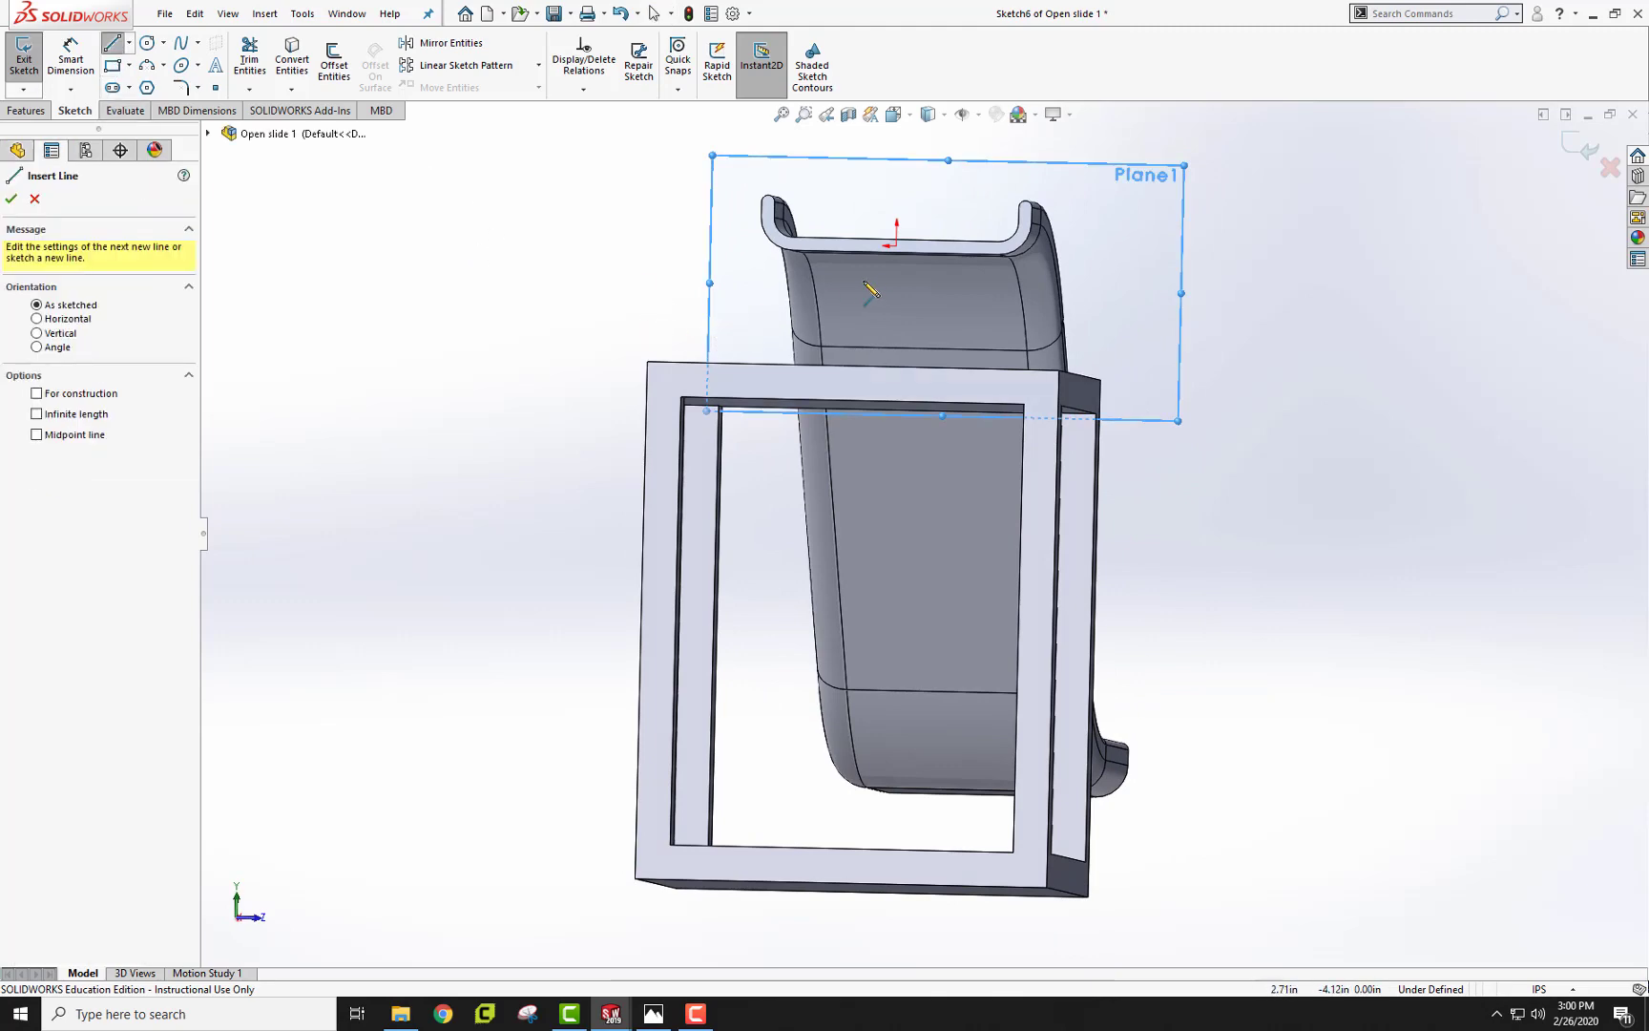
middle_click_drag(365, 240, 258, 154)
left_click(129, 42)
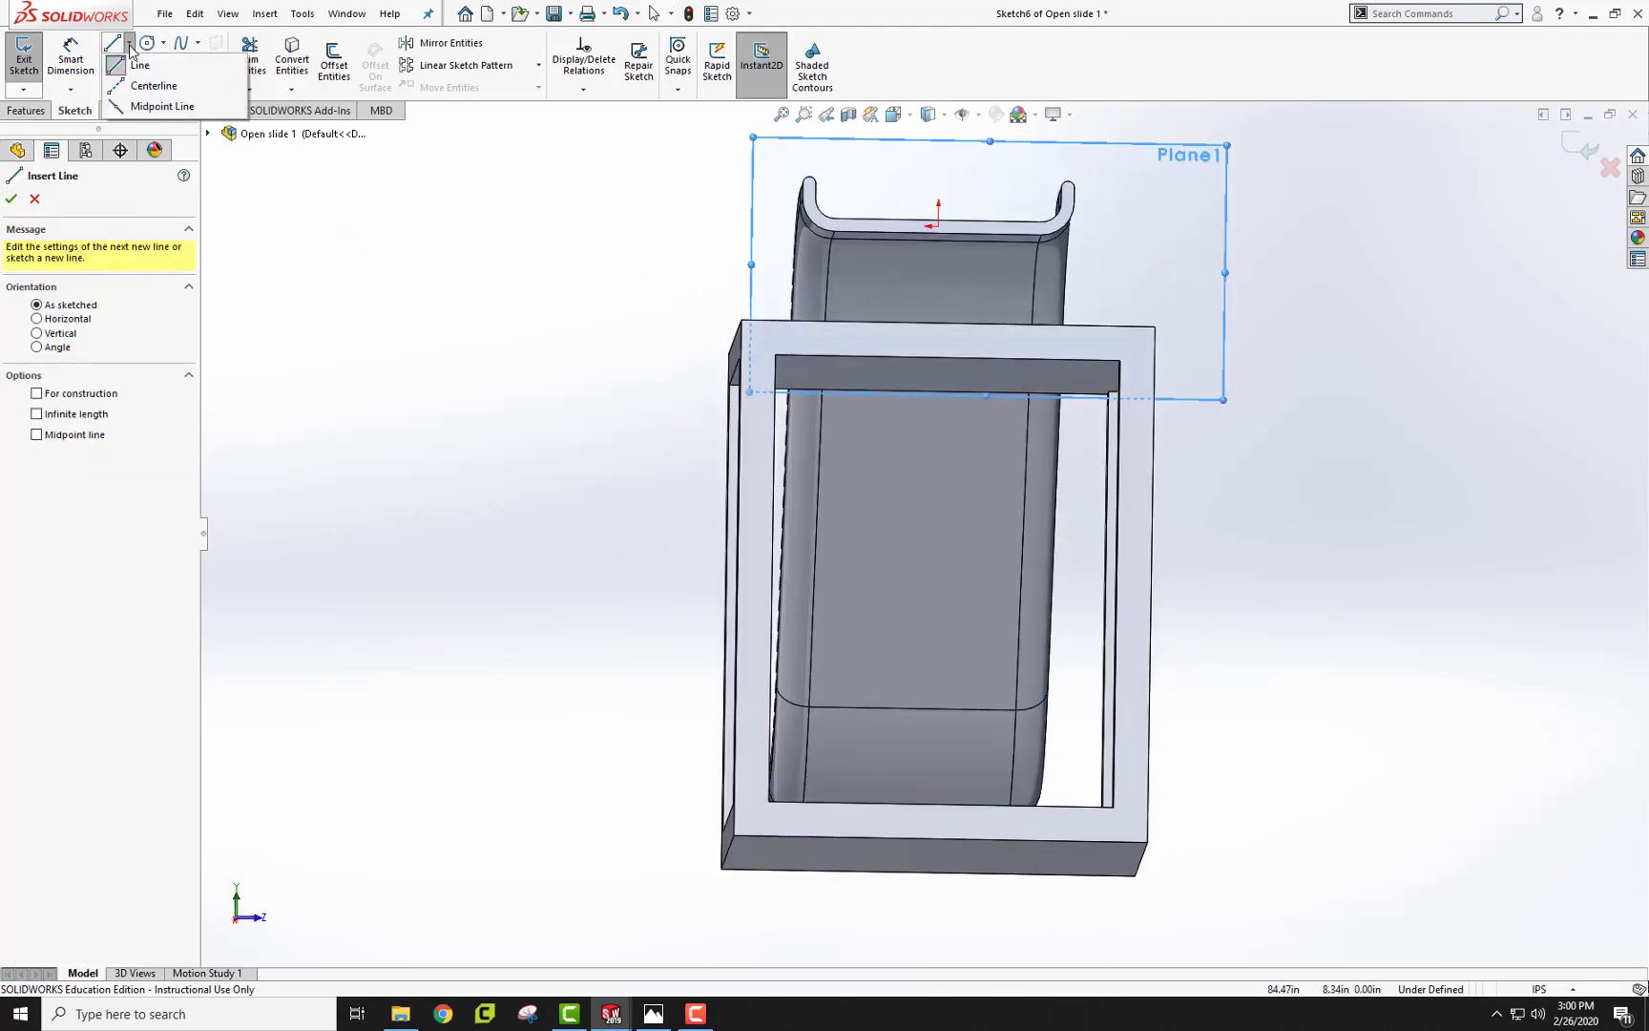
left_click(140, 89)
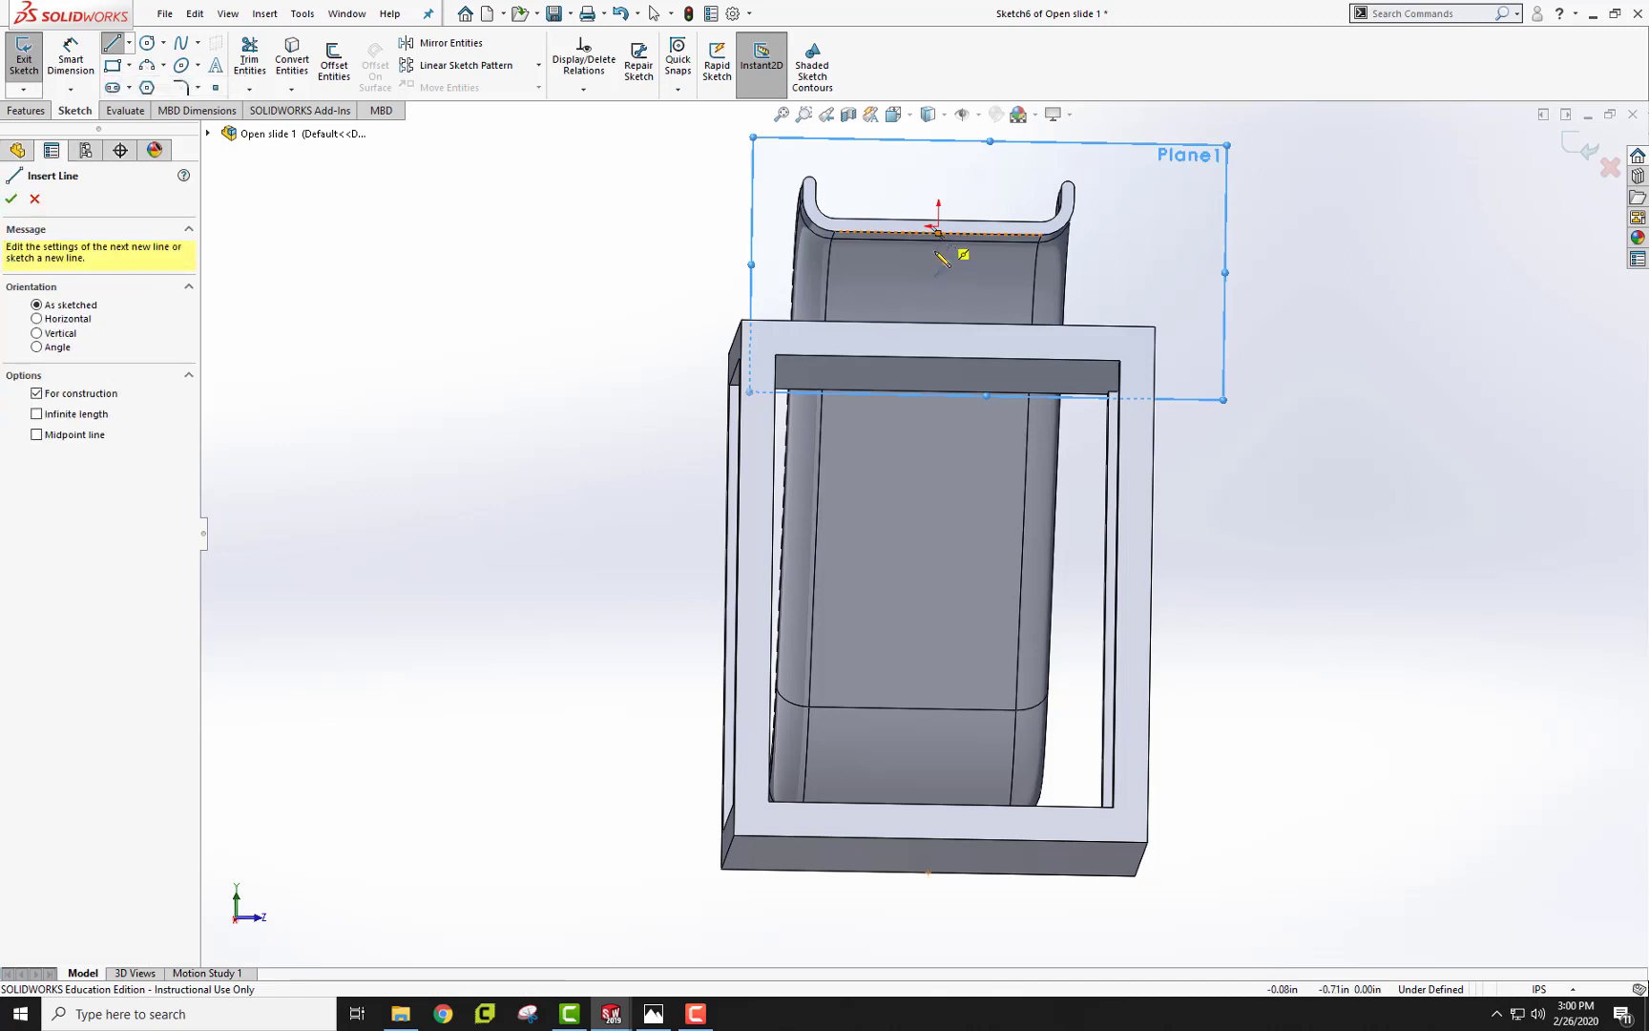
left_click(938, 252)
middle_click_drag(953, 323, 951, 368)
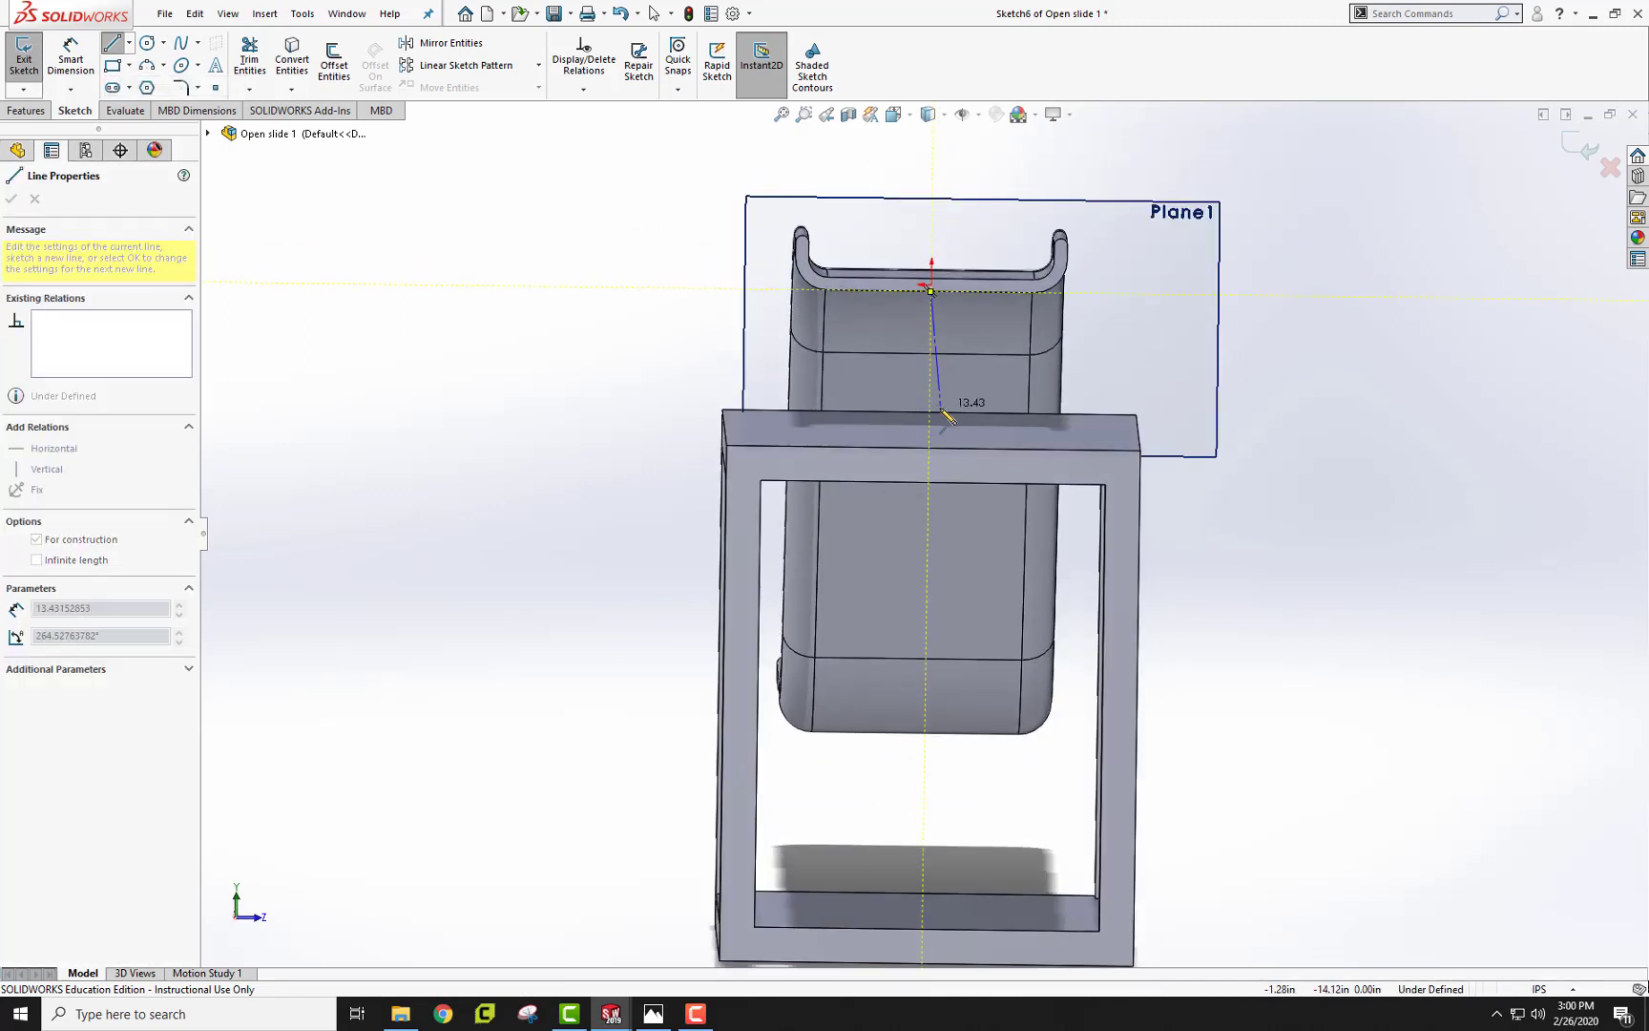
double_click(929, 416)
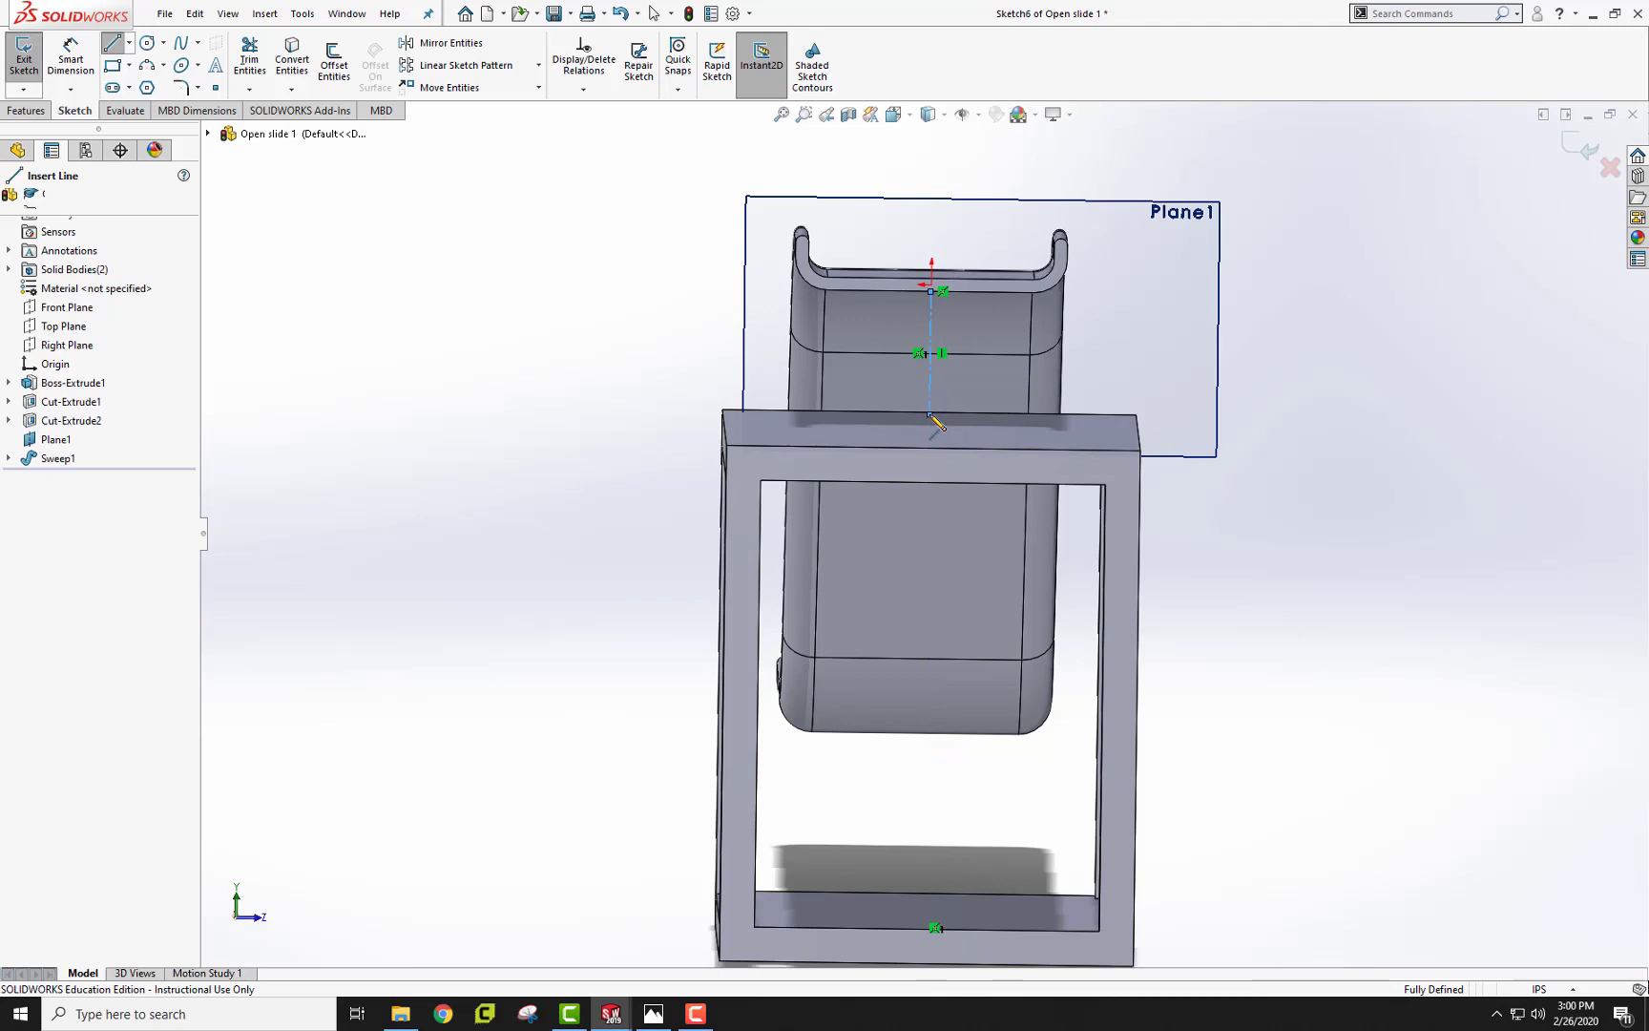
key("Escape")
Draw a horizontal line to the tube's right wall and an 18.00 upright line along it
left_click(117, 48)
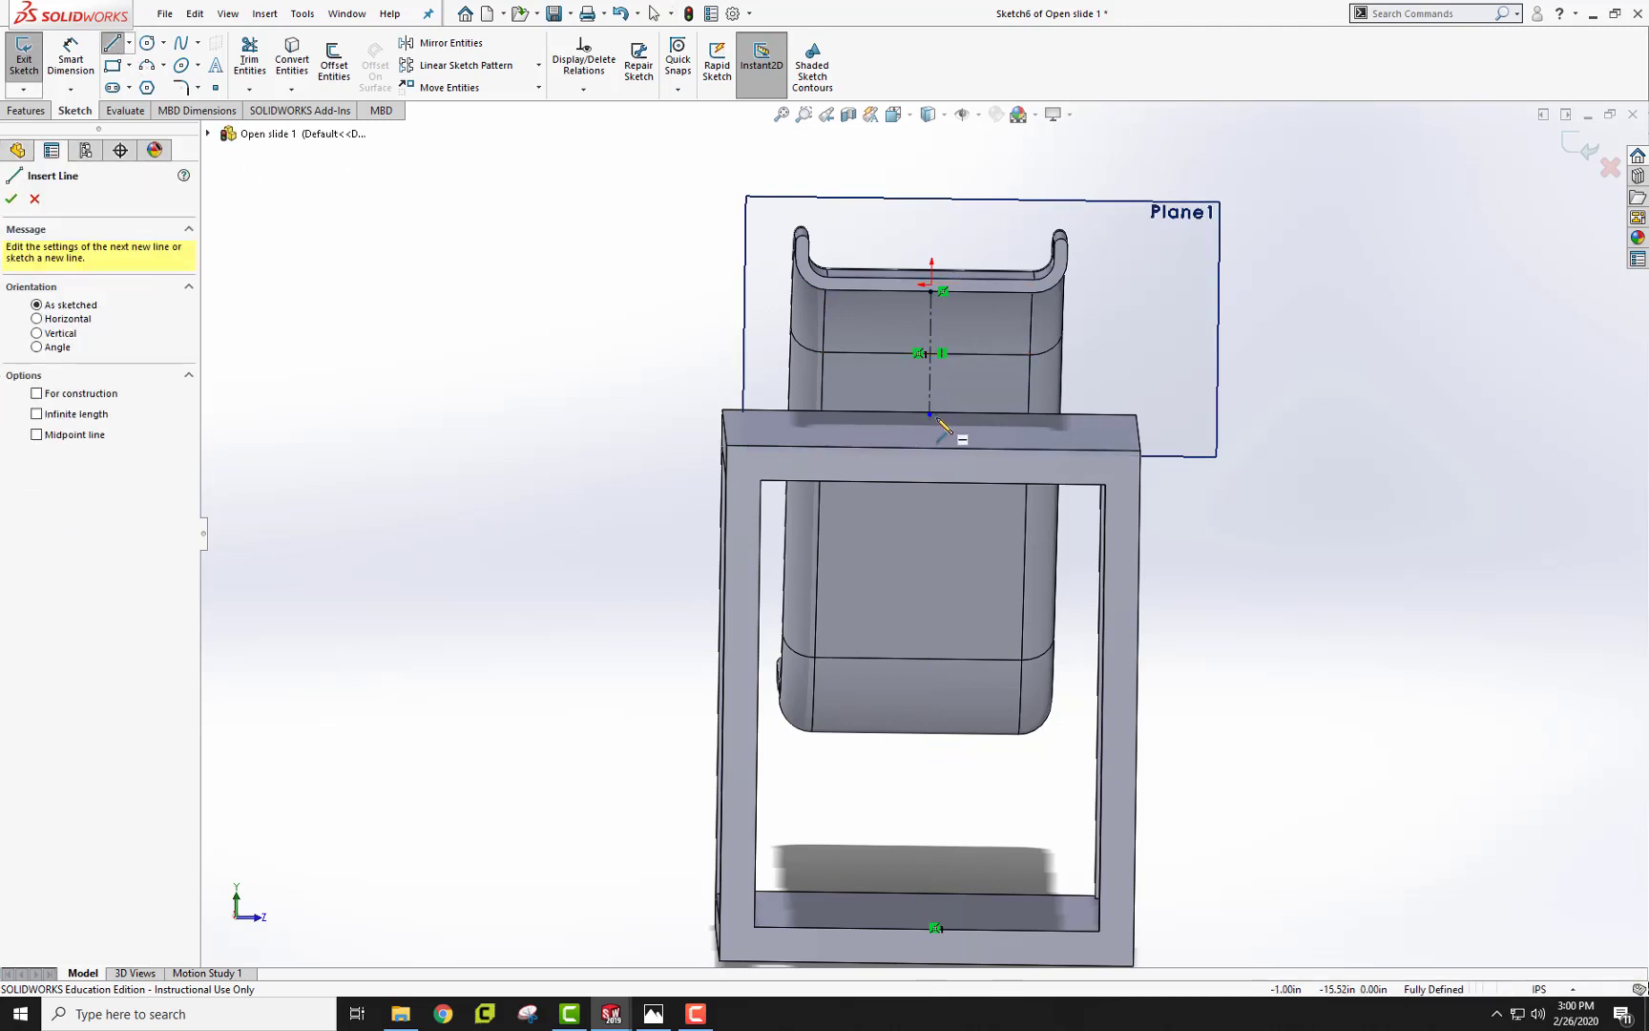
left_click(935, 420)
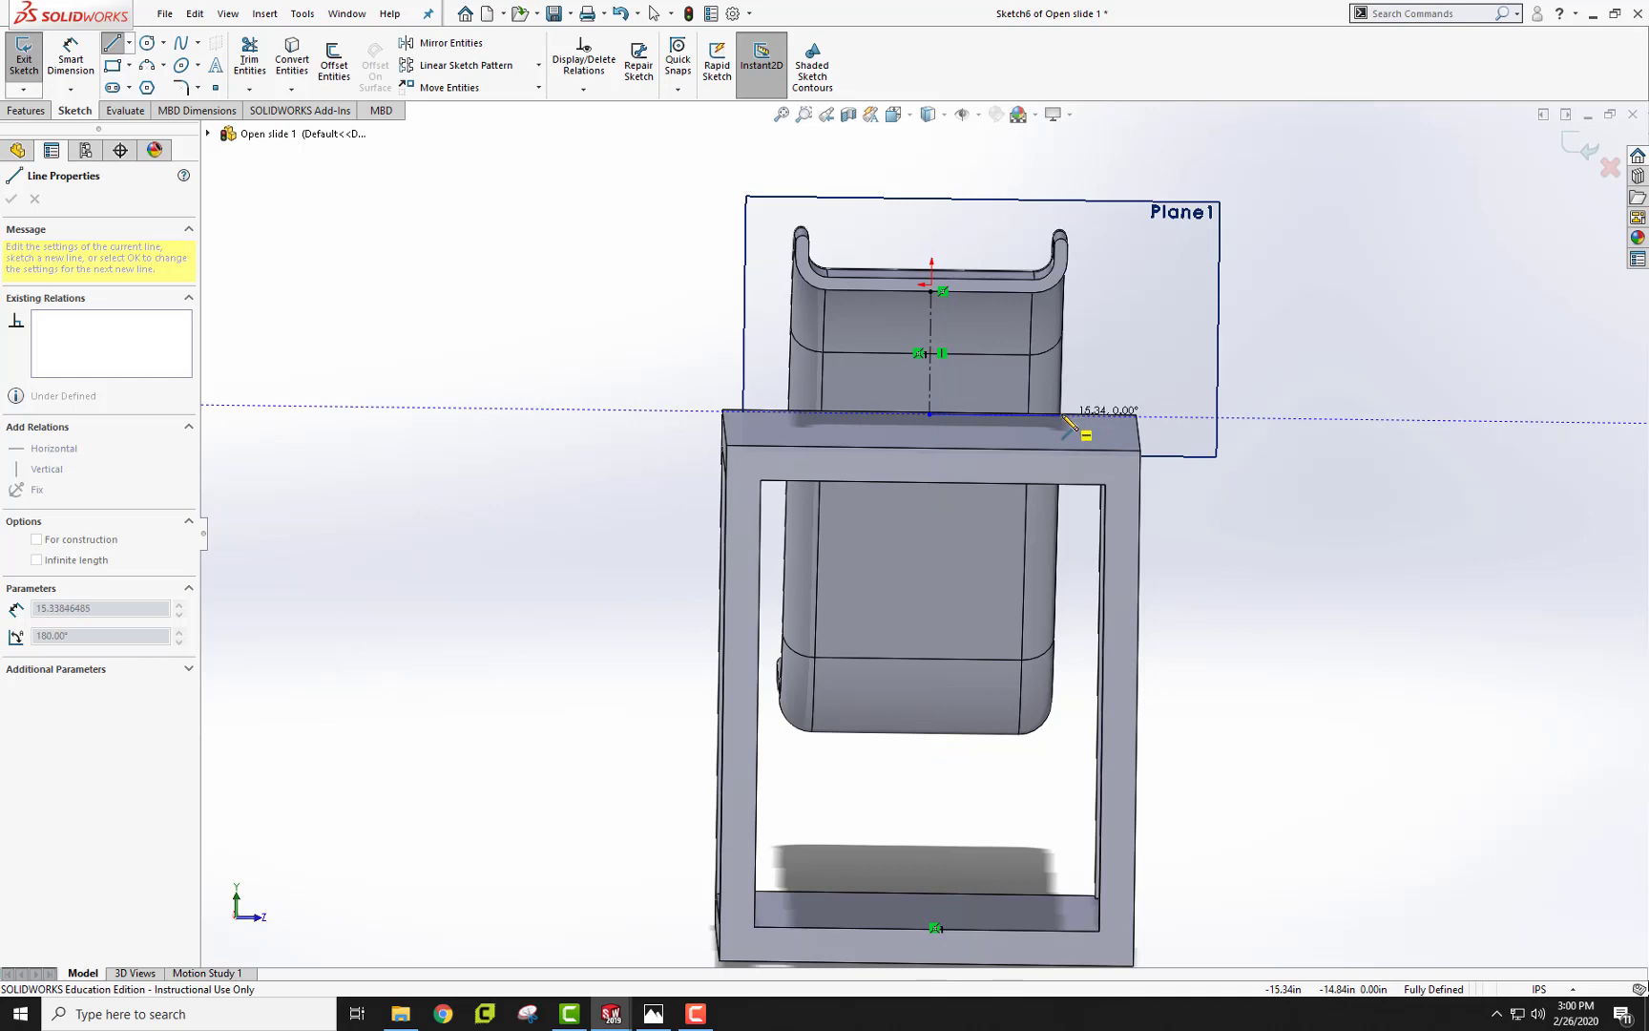
key("ctrl+7")
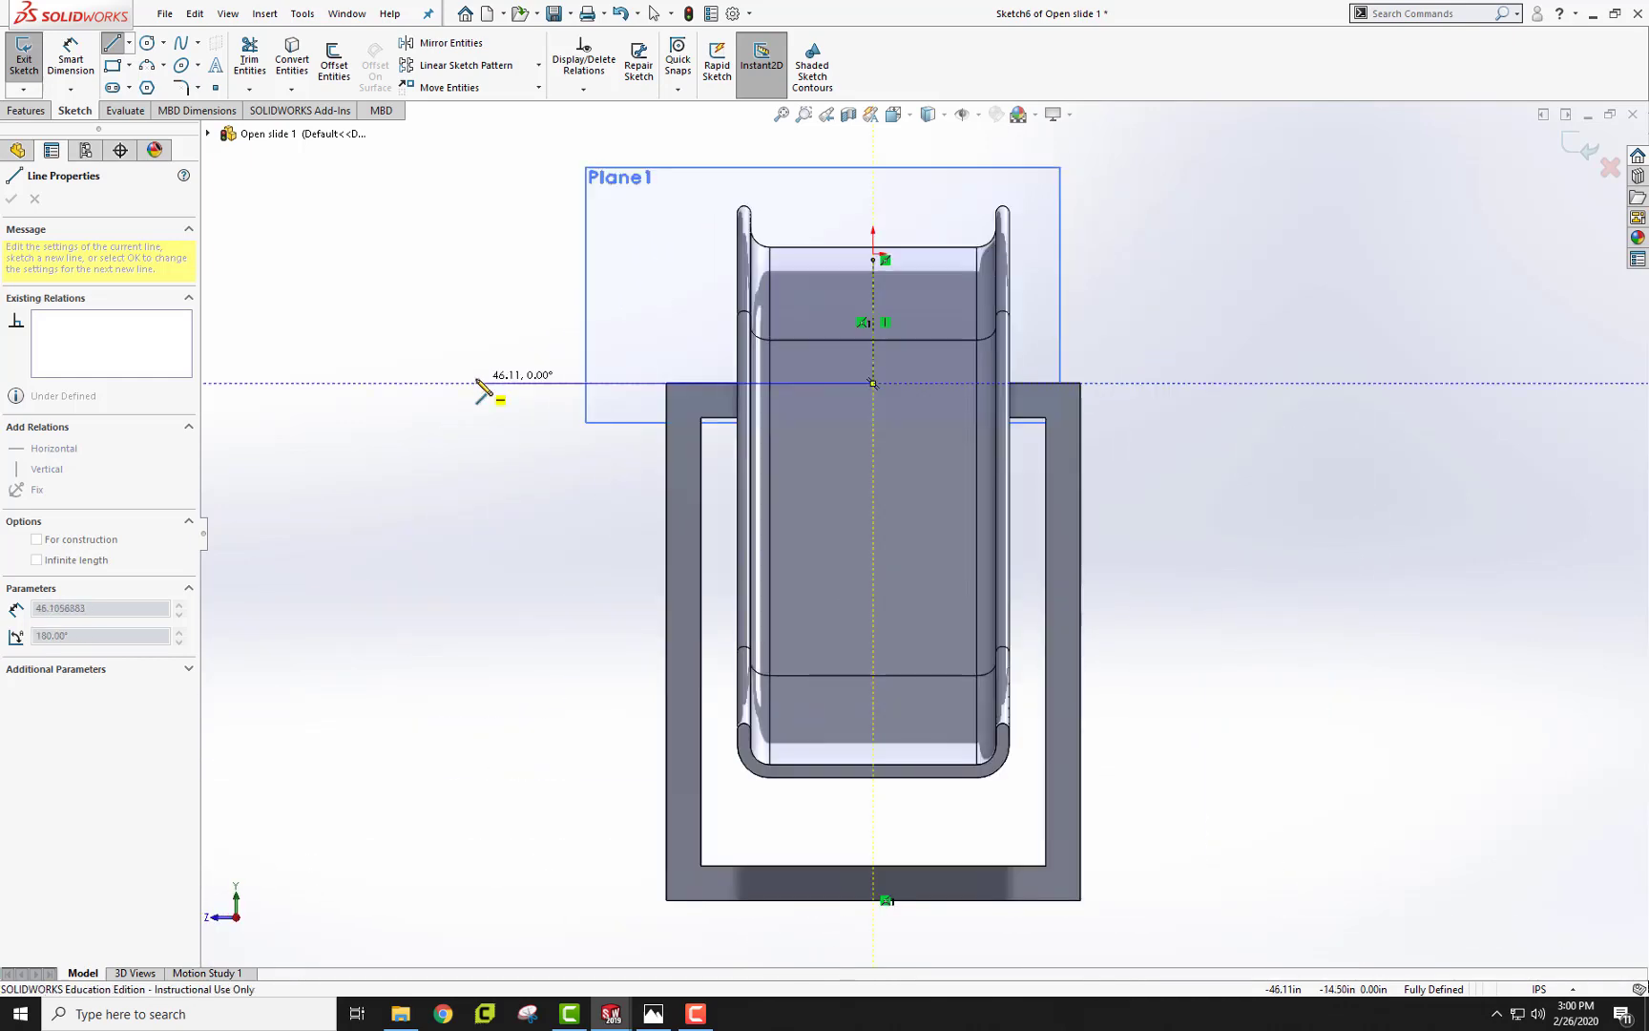
key("ctrl+8")
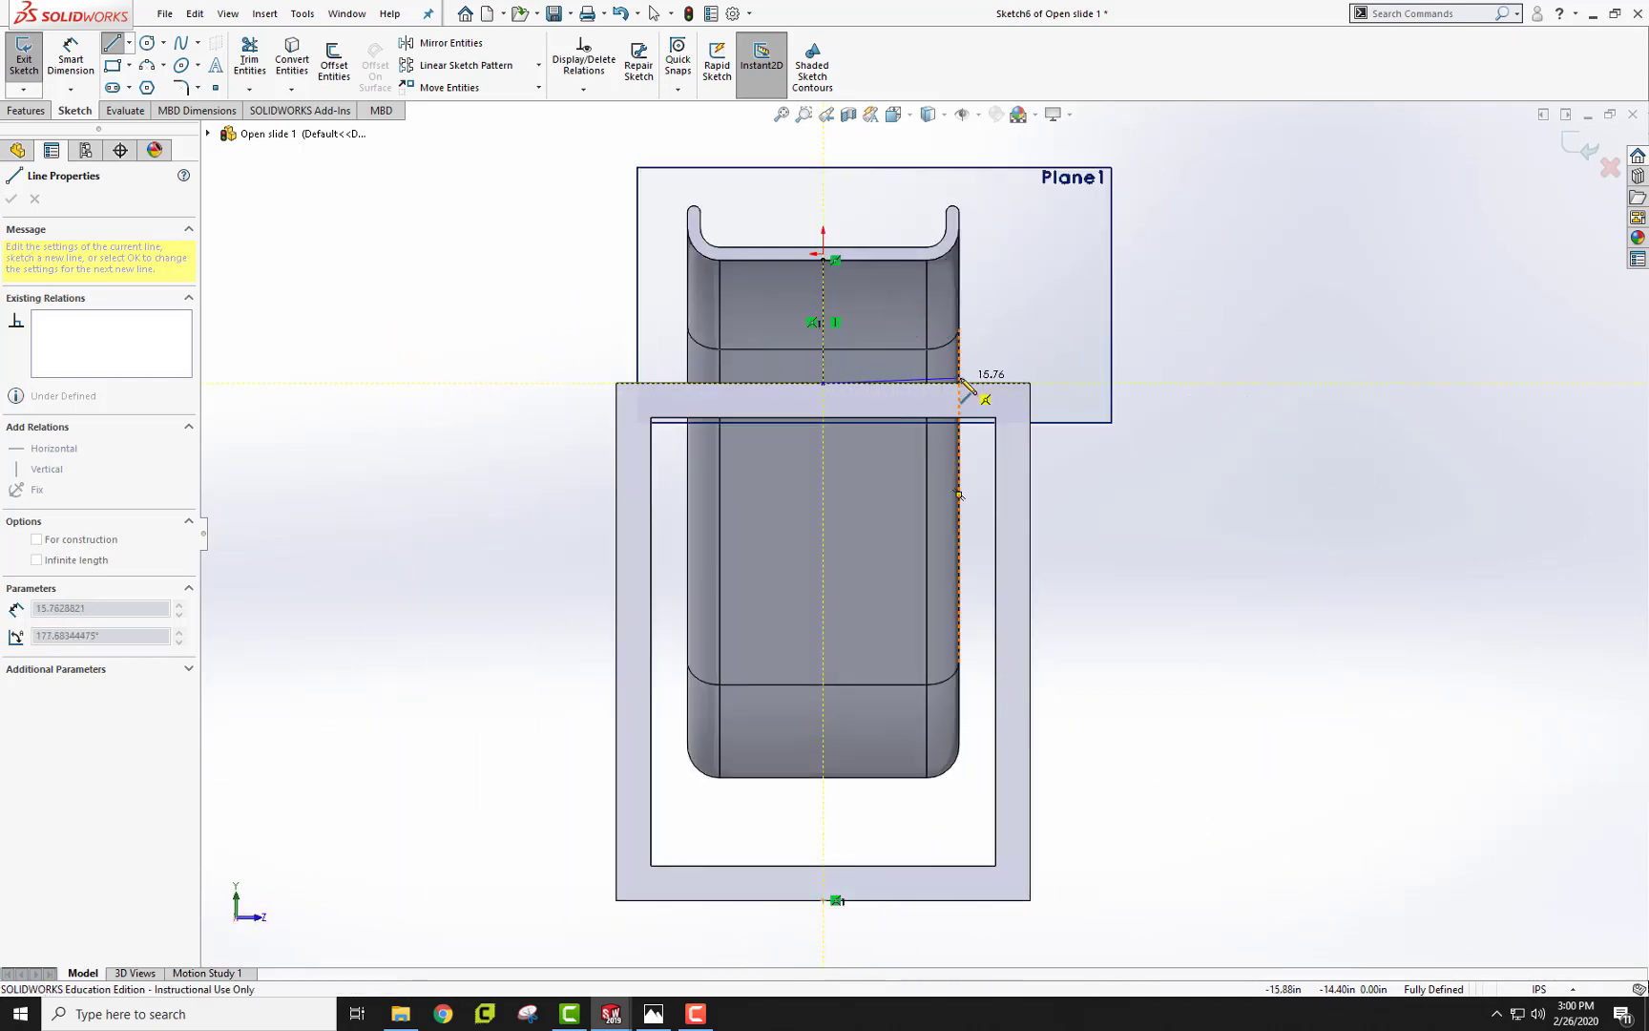
left_click(958, 383)
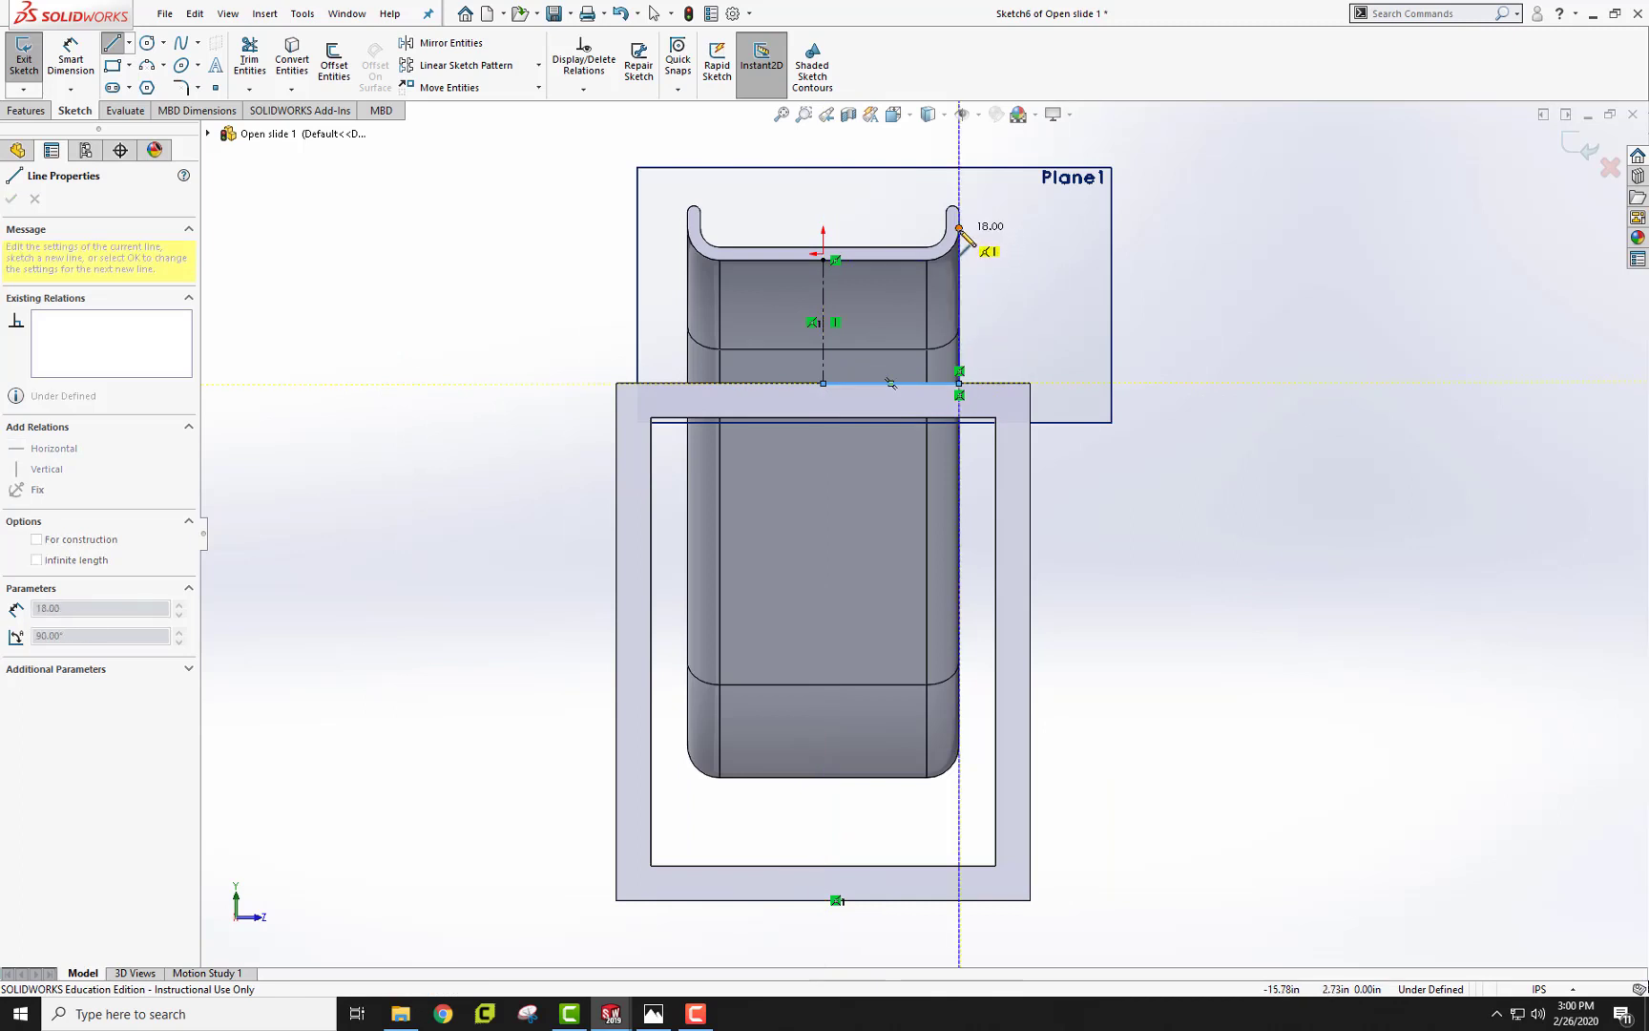
left_click(959, 237)
key("Escape")
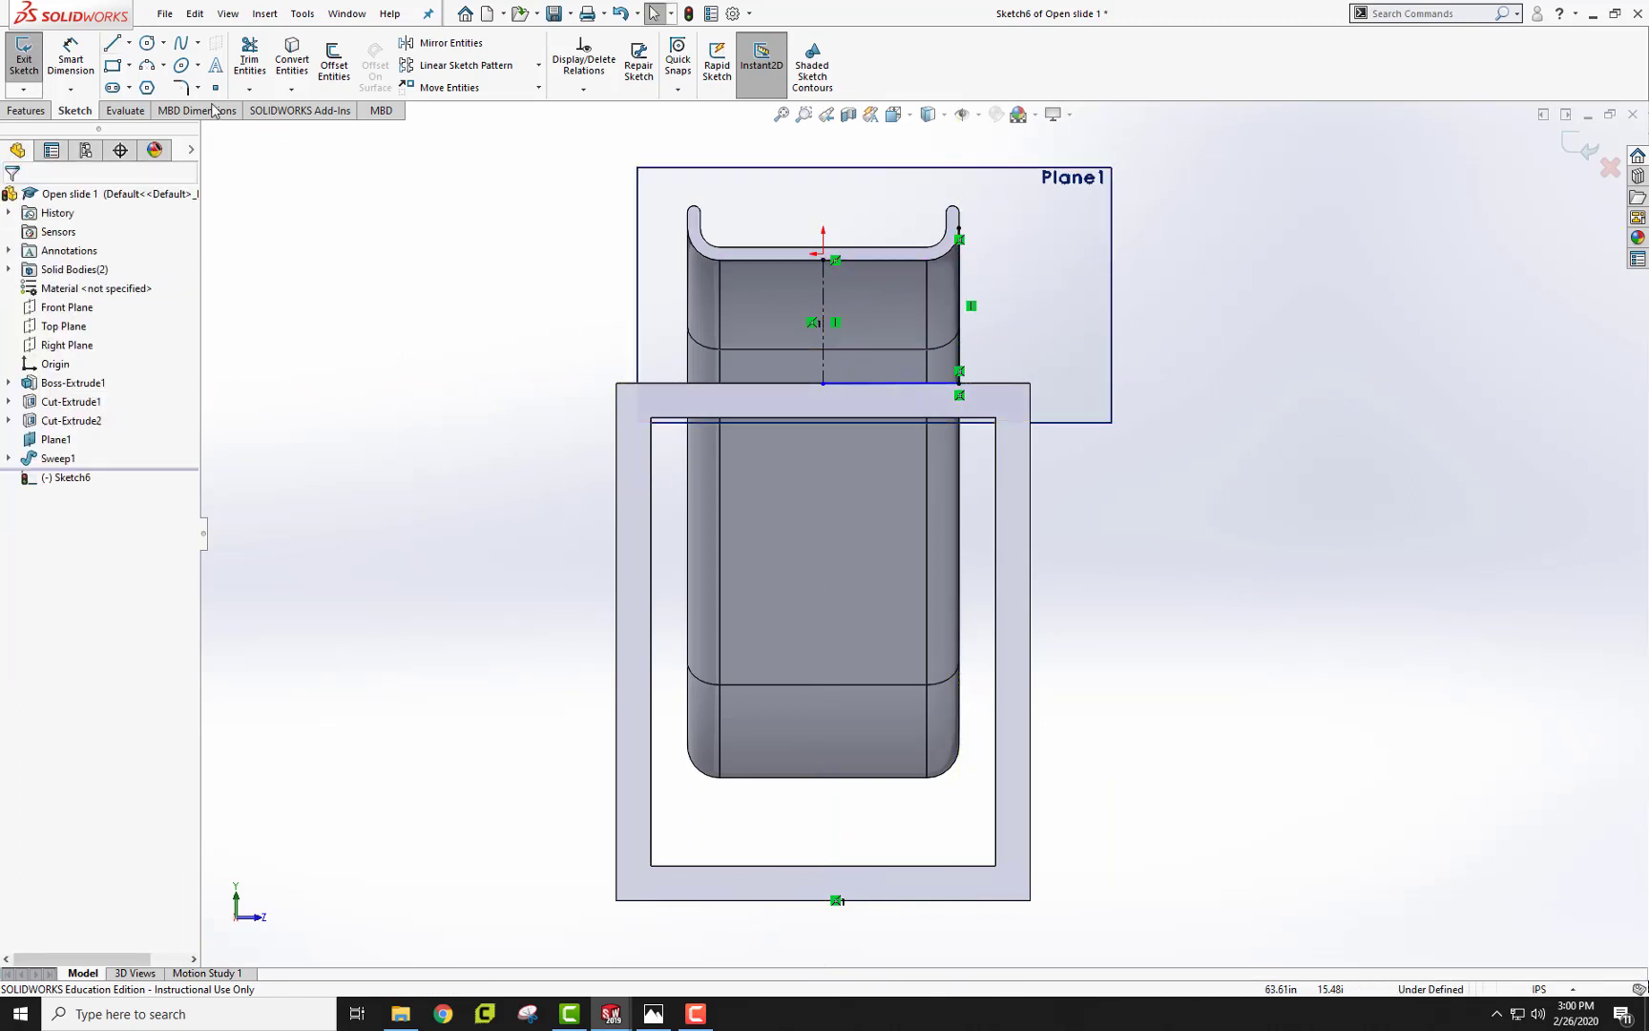
Convert the tube's rounded rim edge and top edge into sketch entities
left_click(308, 64)
left_click(944, 264)
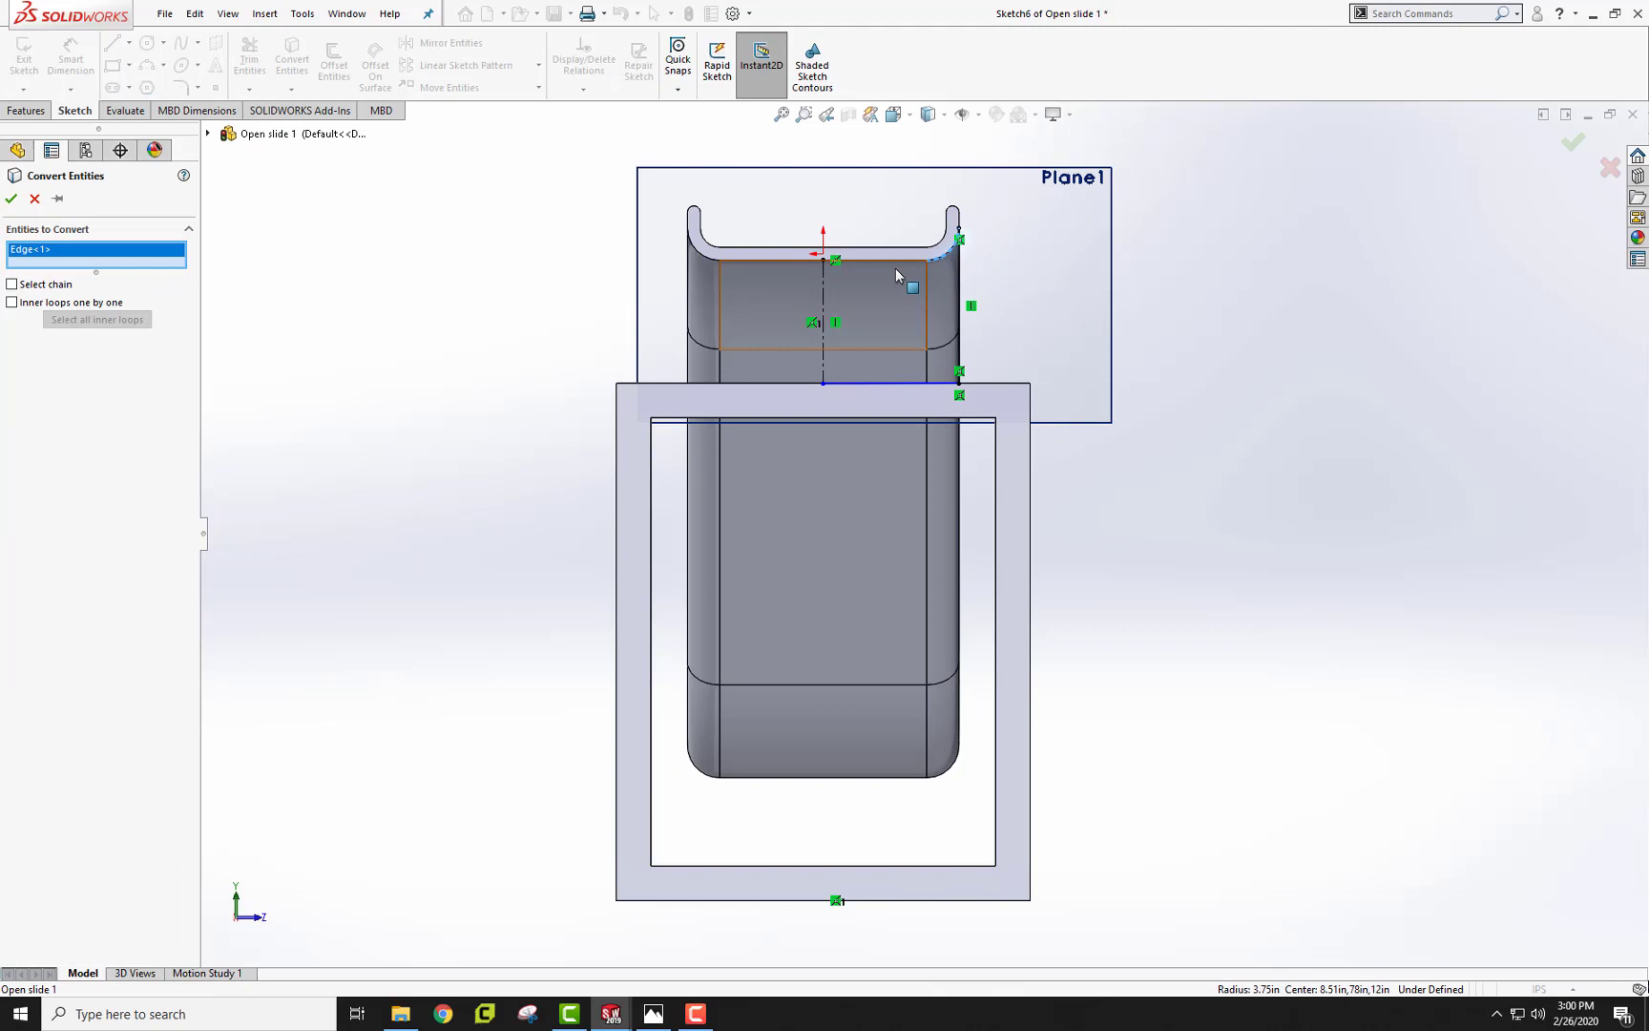
left_click(898, 262)
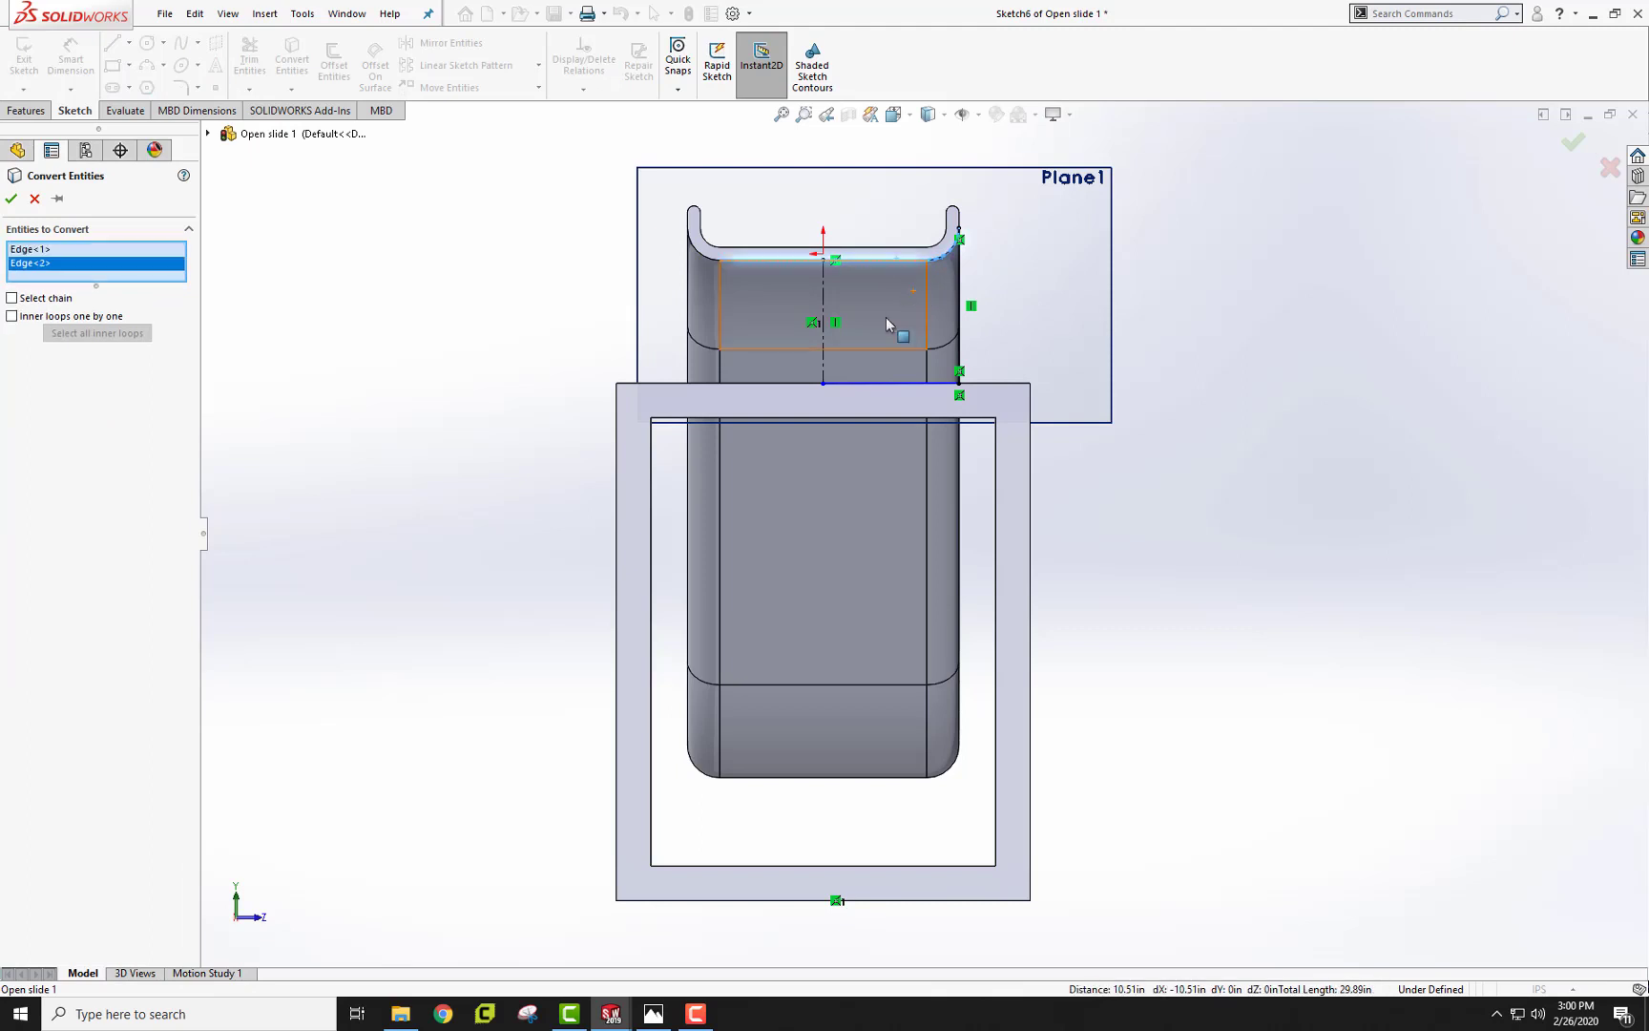
left_click(11, 200)
After undoing a trim, mirror the right-half profile across the centerline and exit Sketch6
left_click(249, 58)
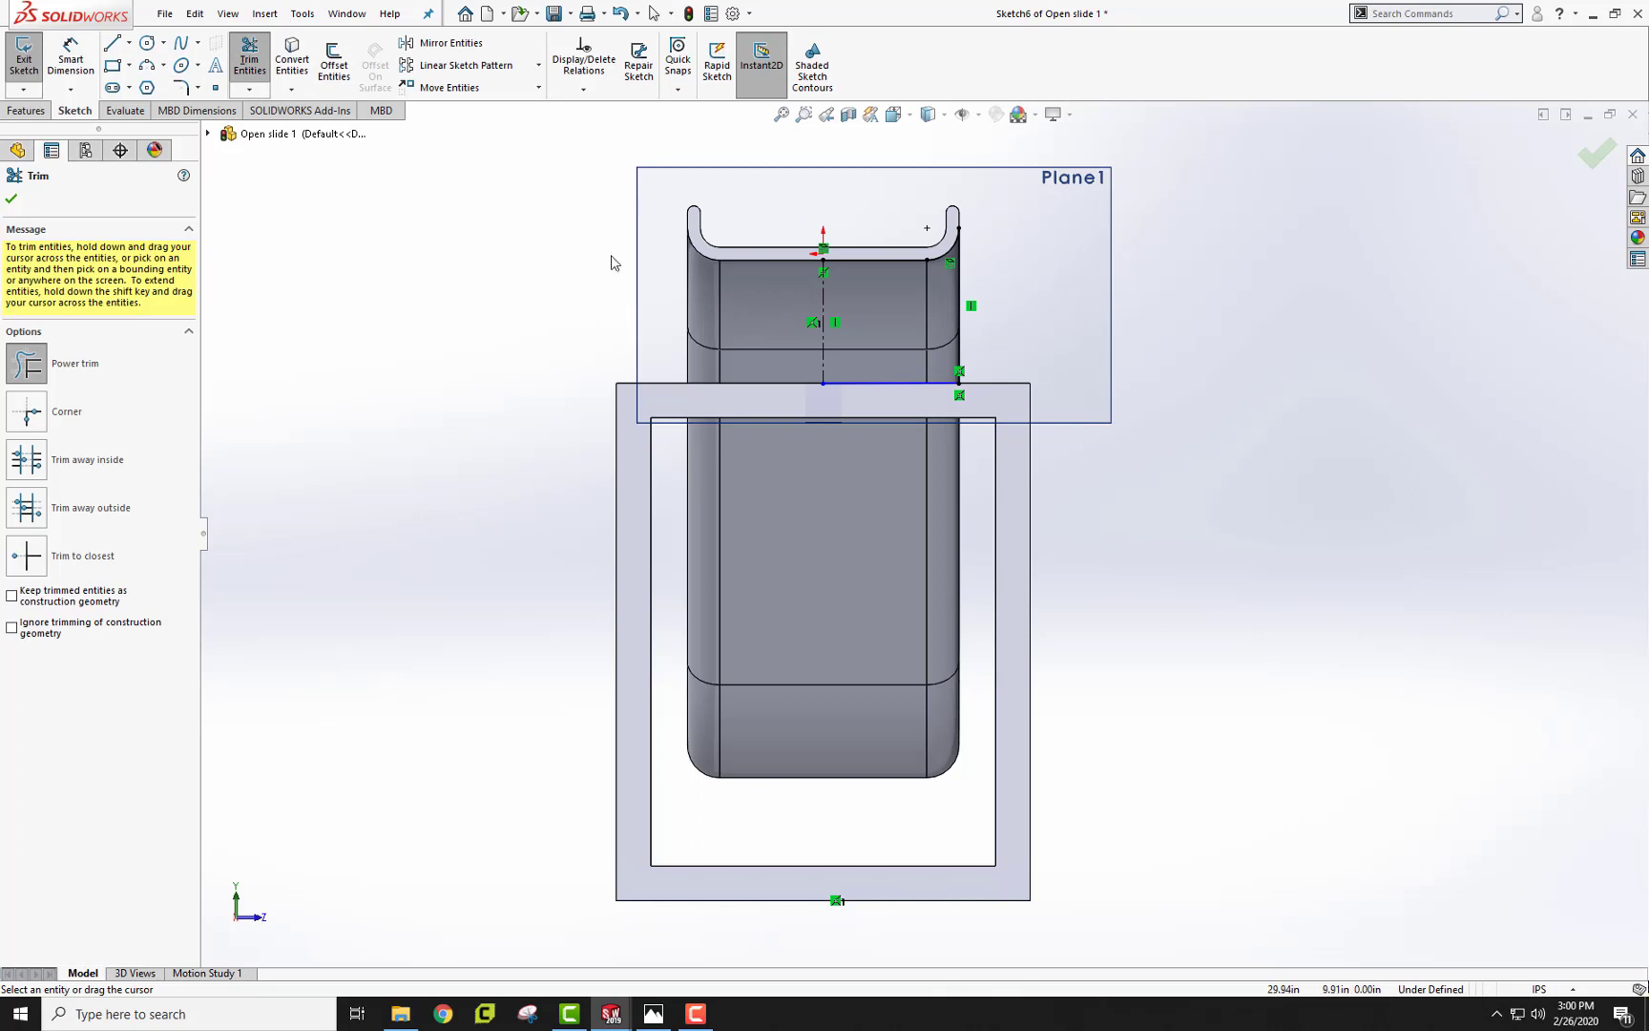
left_click_drag(612, 263, 1072, 417)
key("Escape")
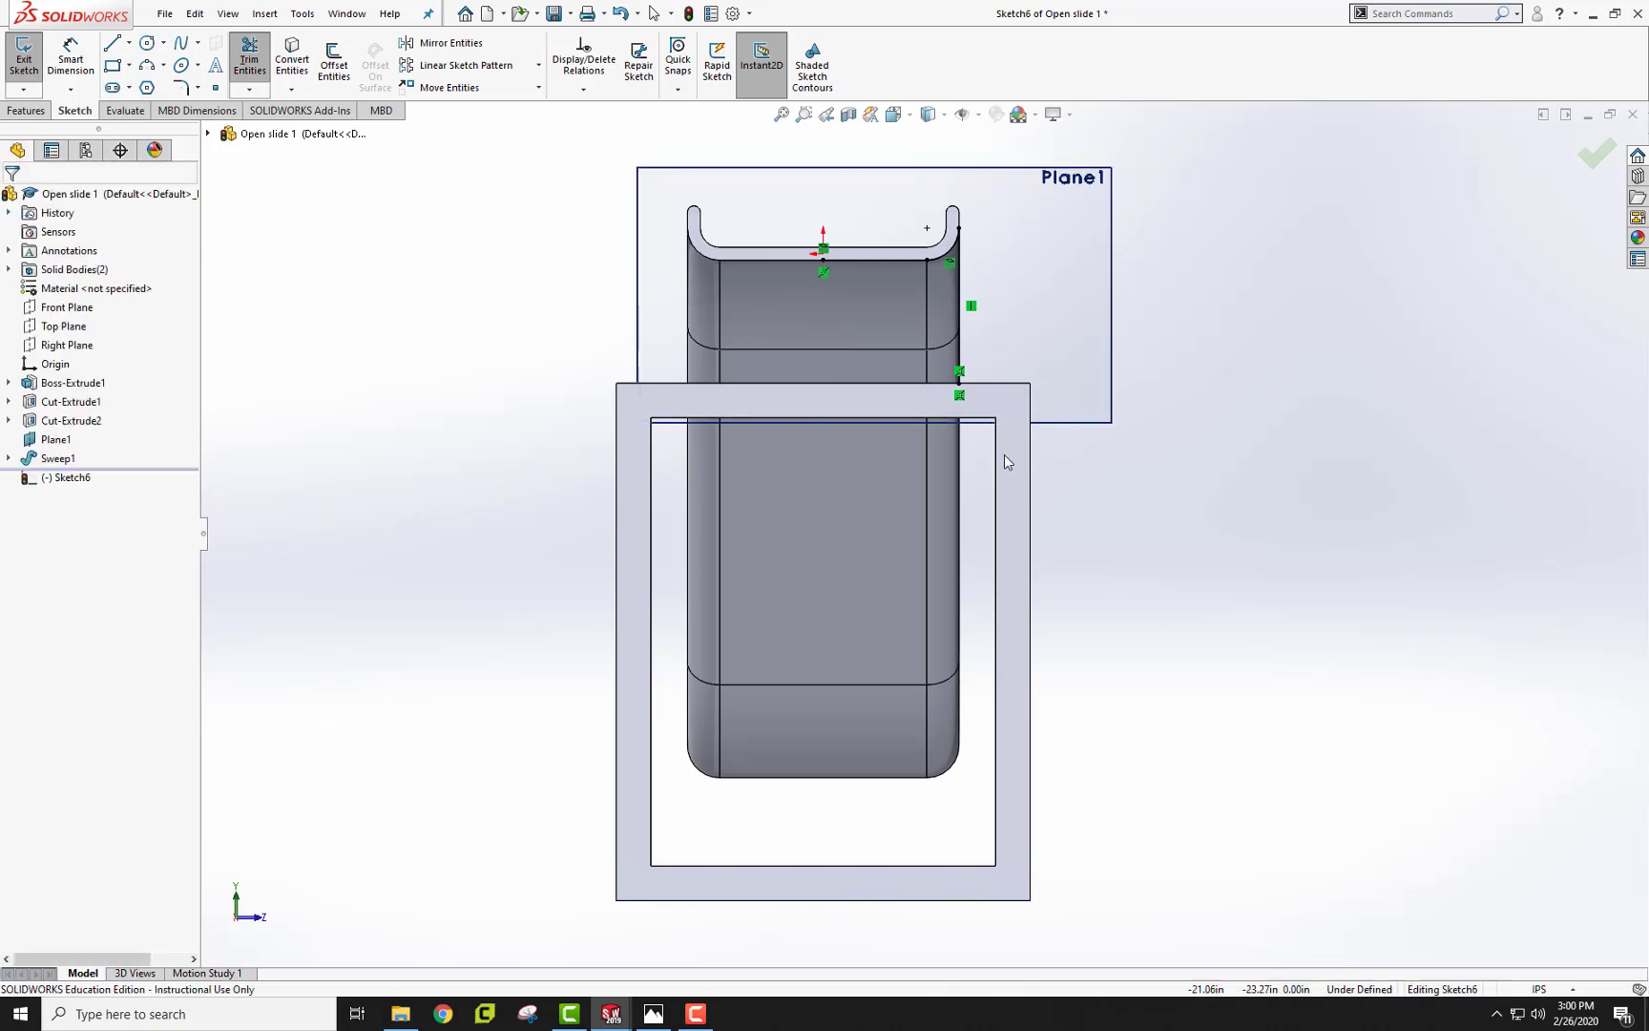
key("ctrl+z")
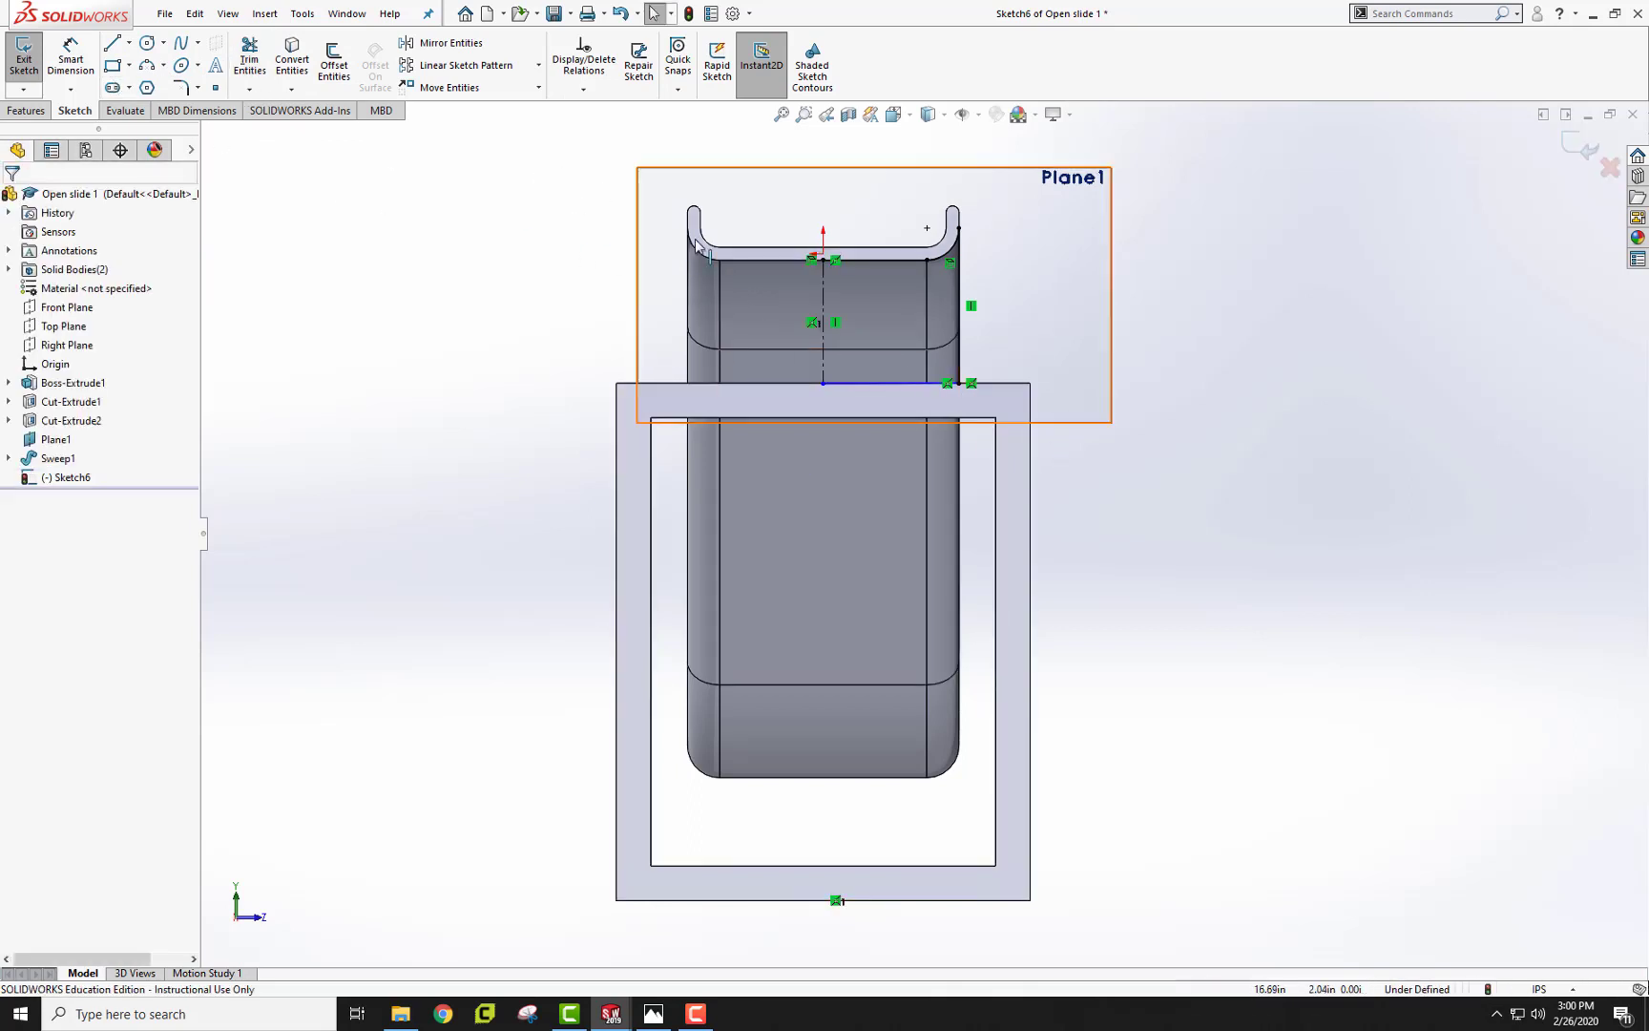
left_click_drag(610, 195, 1046, 416)
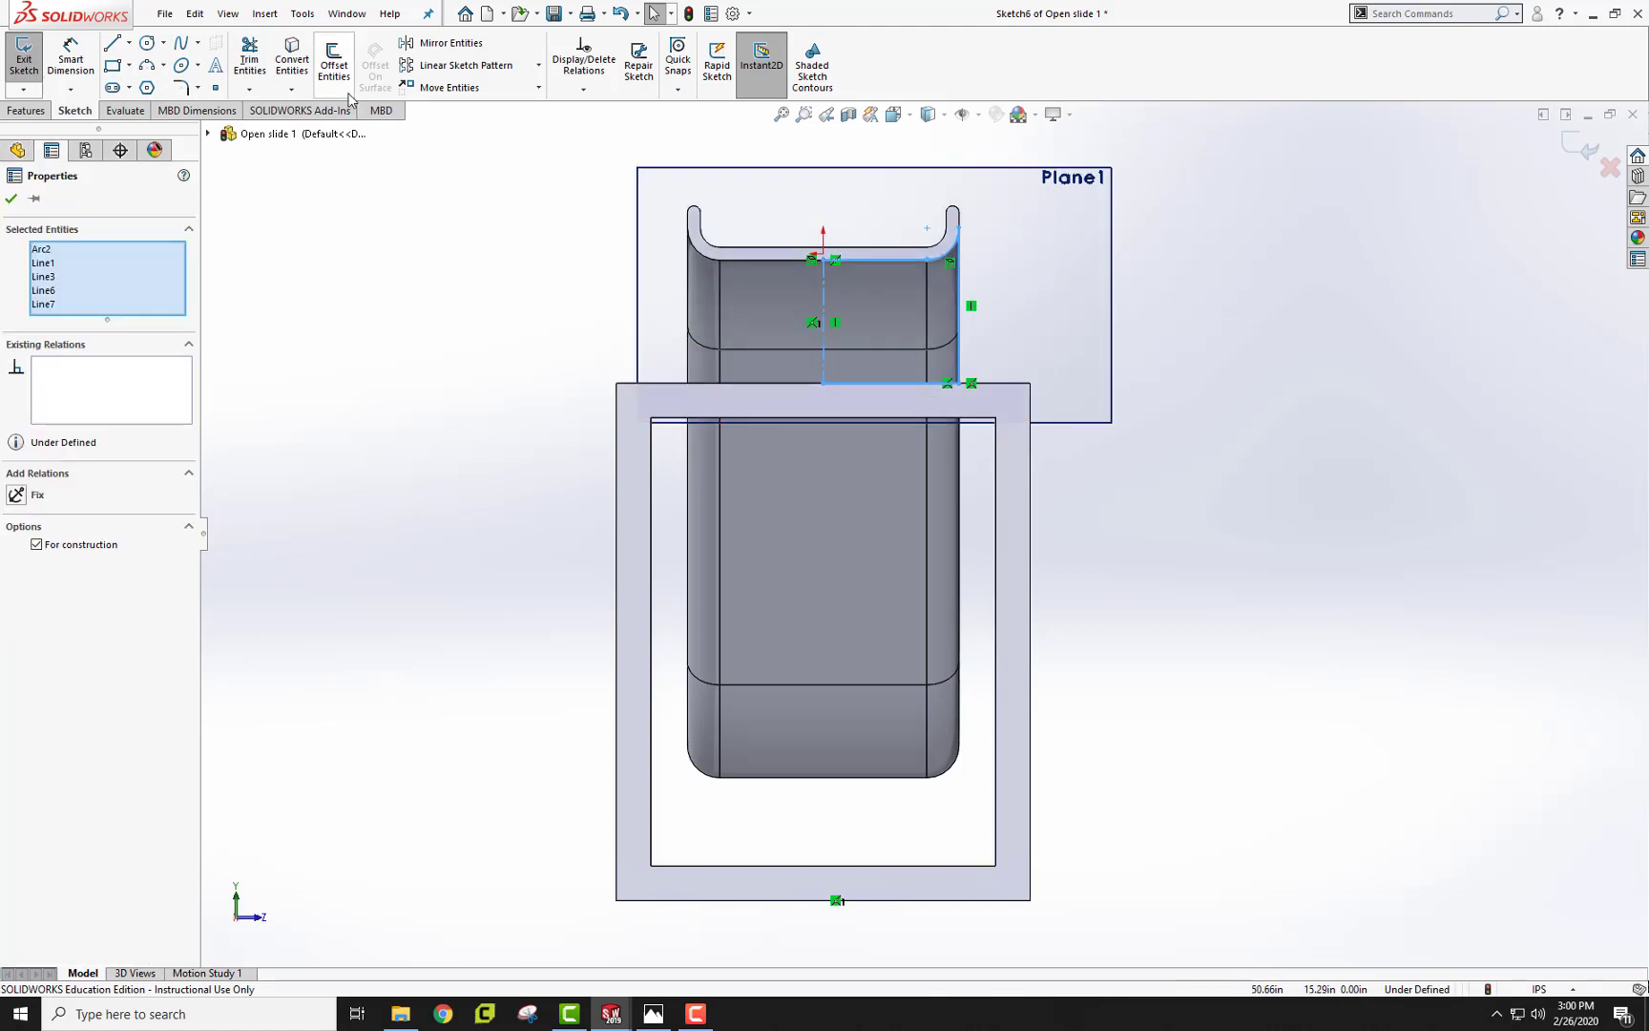
left_click(431, 48)
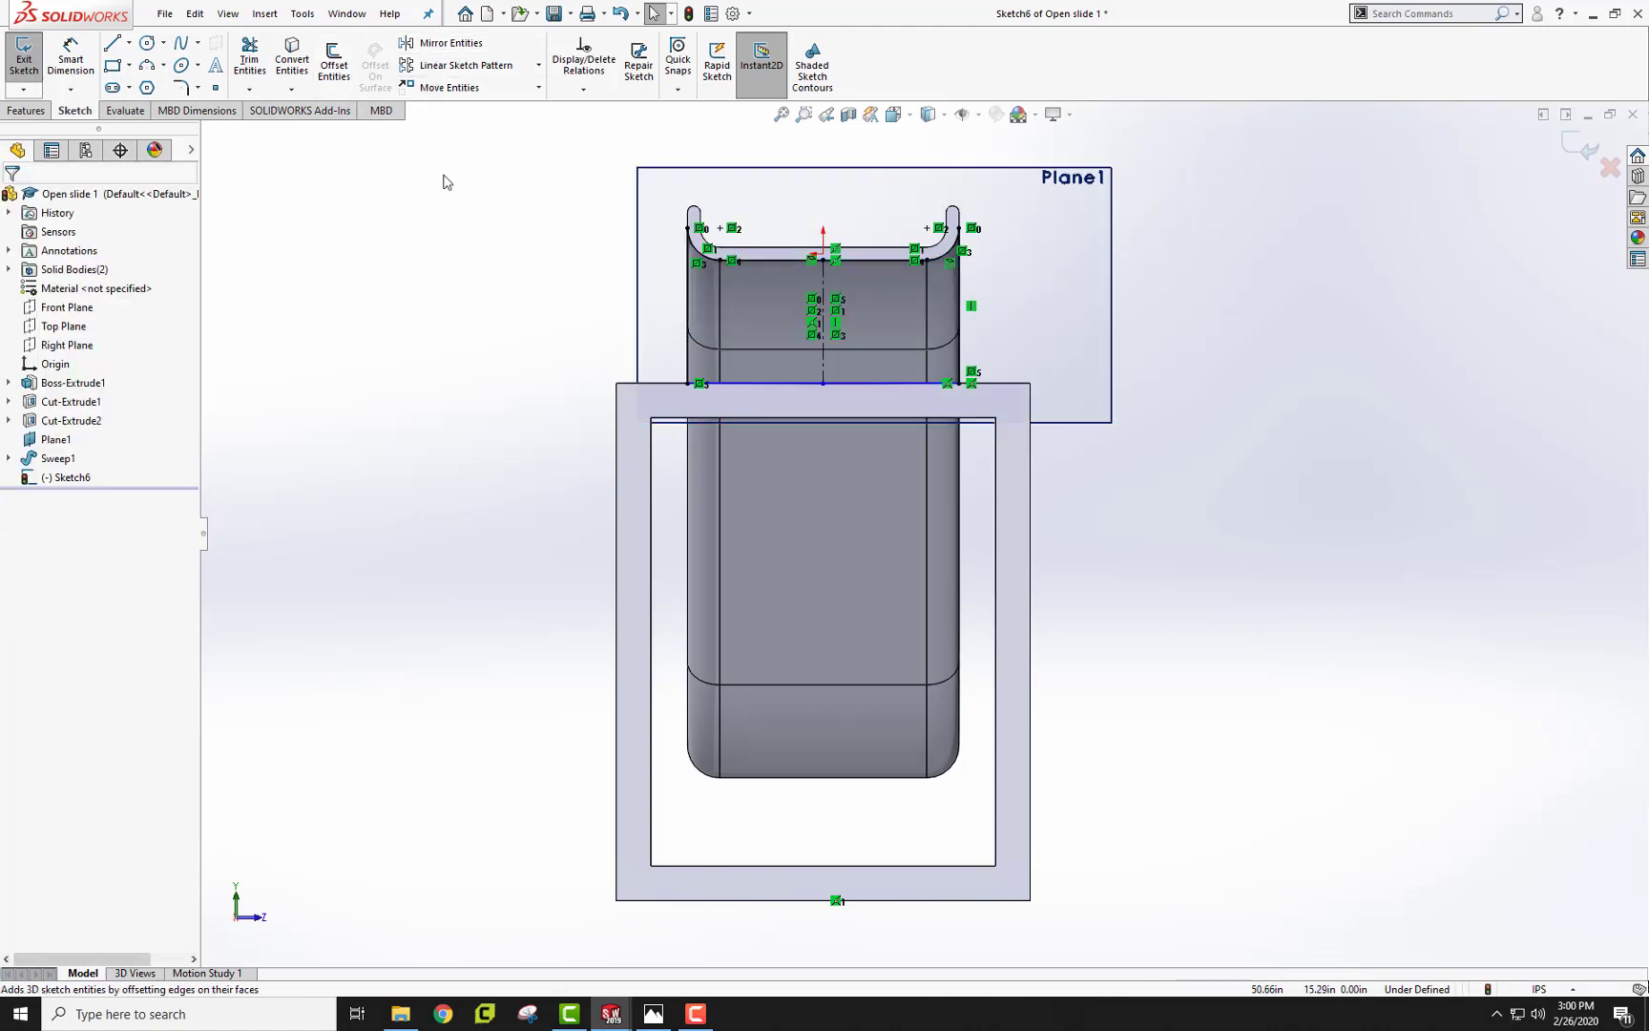
key("ctrl+b")
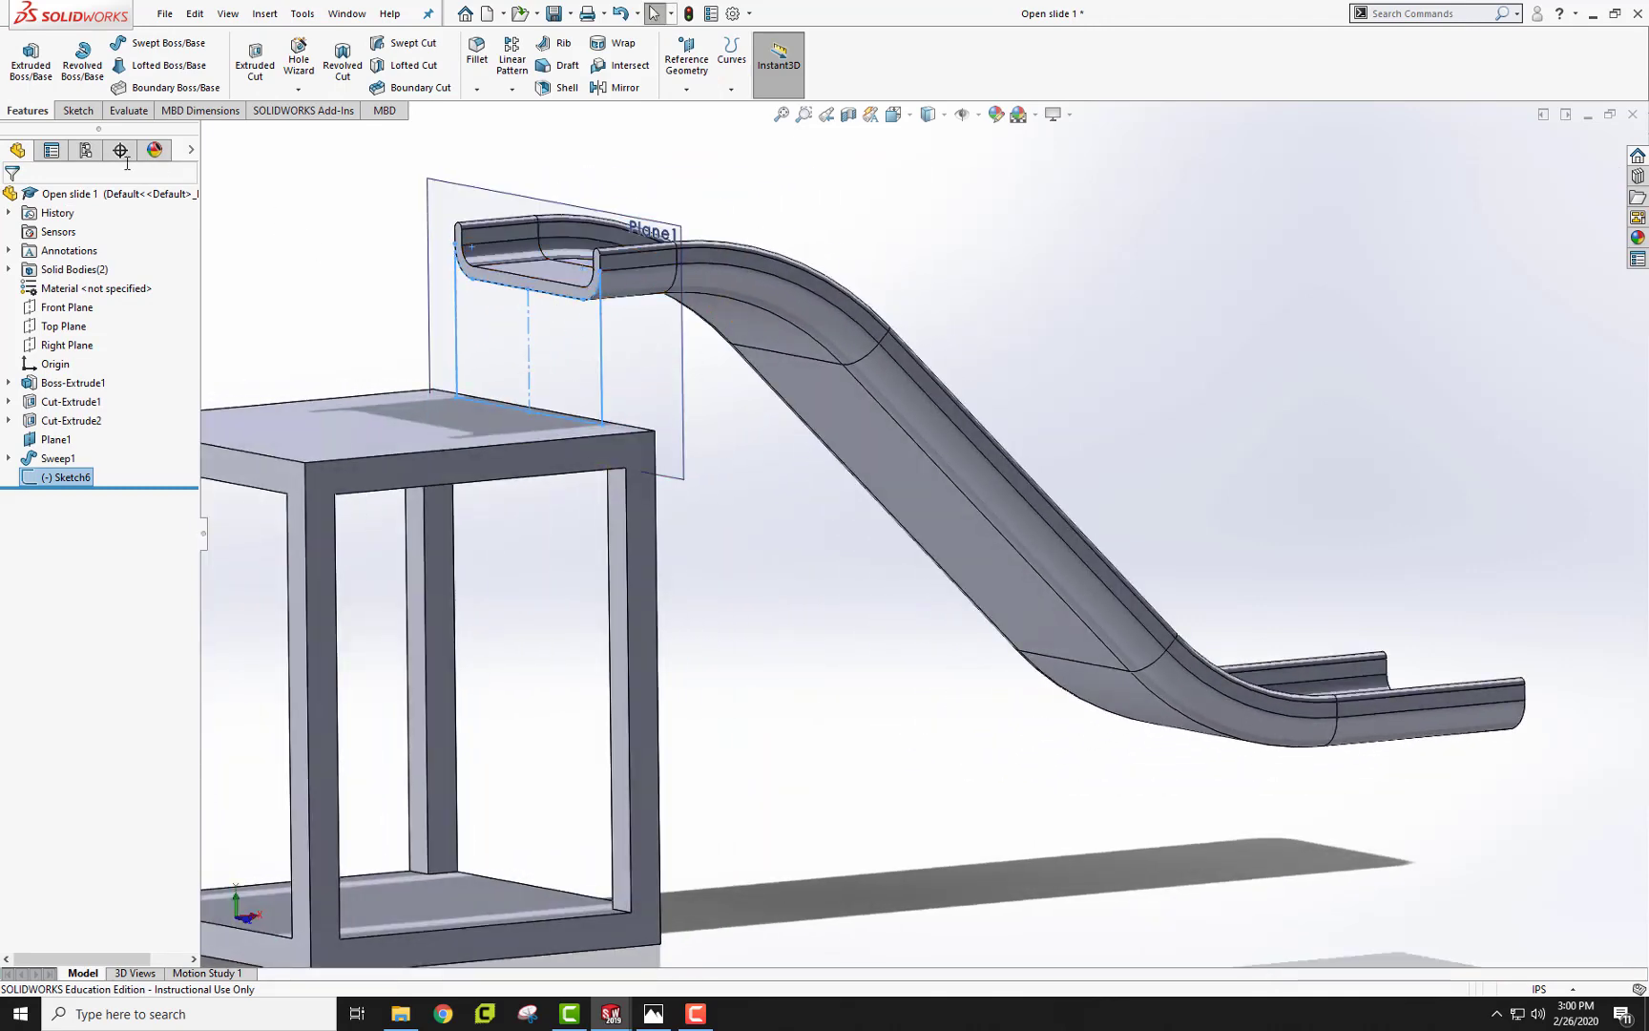
Extrude both Sketch6 regions 2 in, reversed toward the table, as Boss-Extrude2
left_click(30, 62)
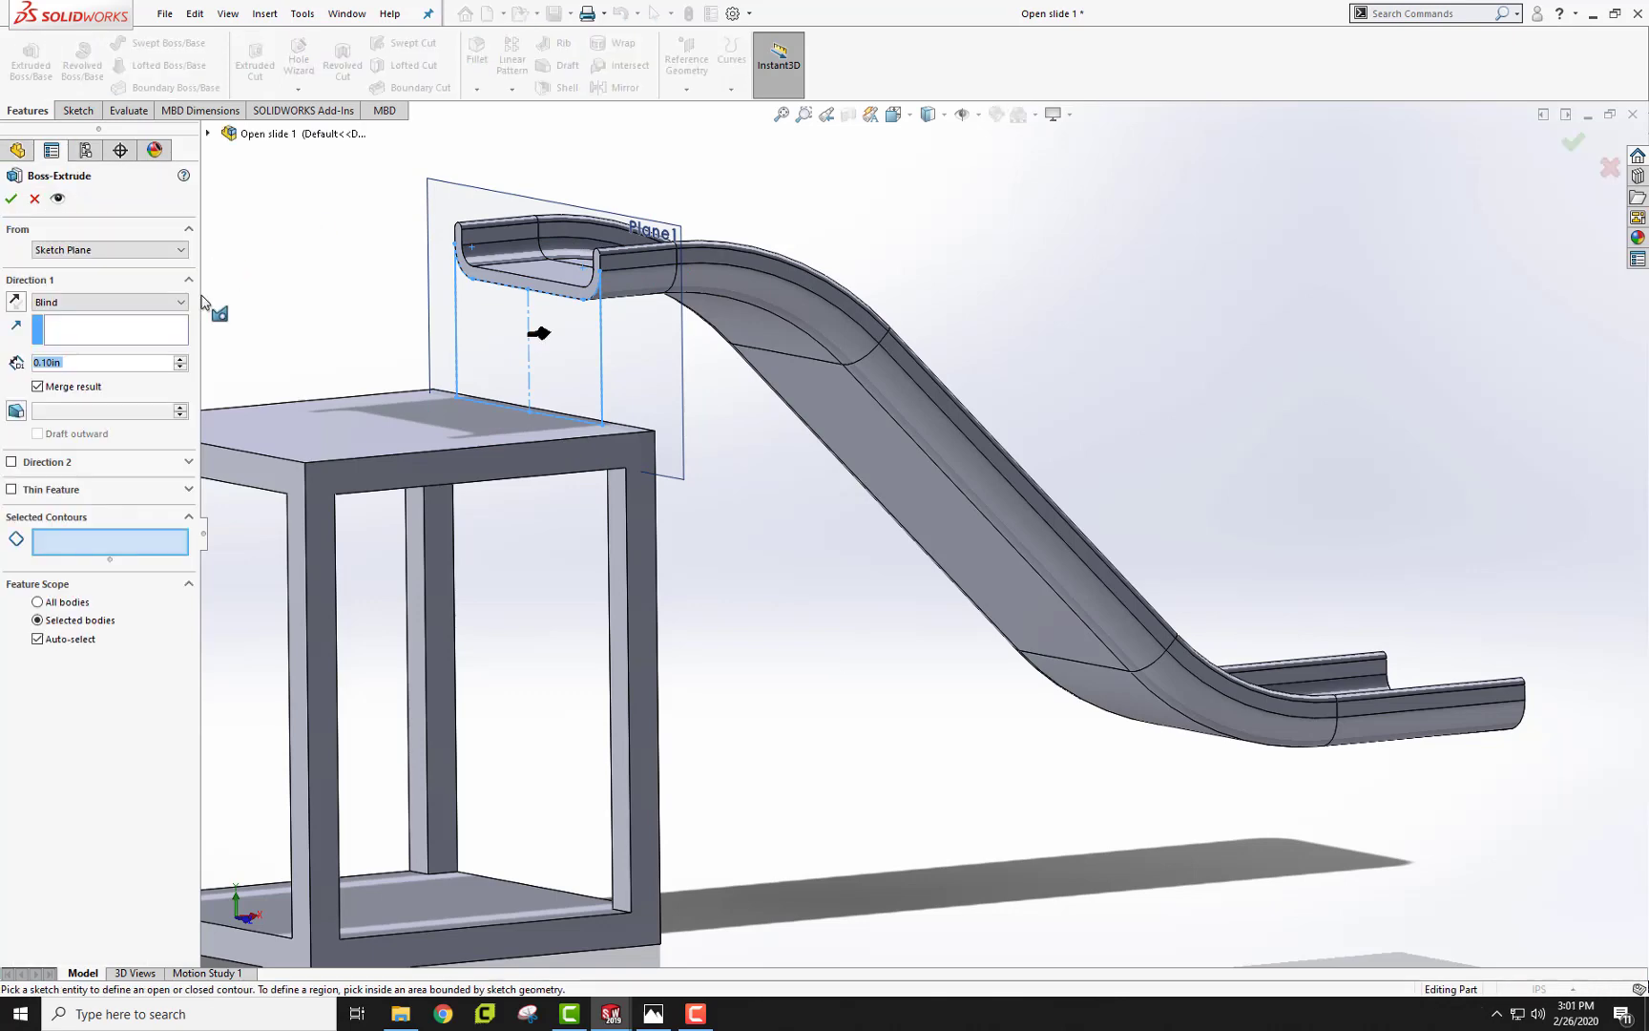
left_click(496, 355)
left_click(557, 379)
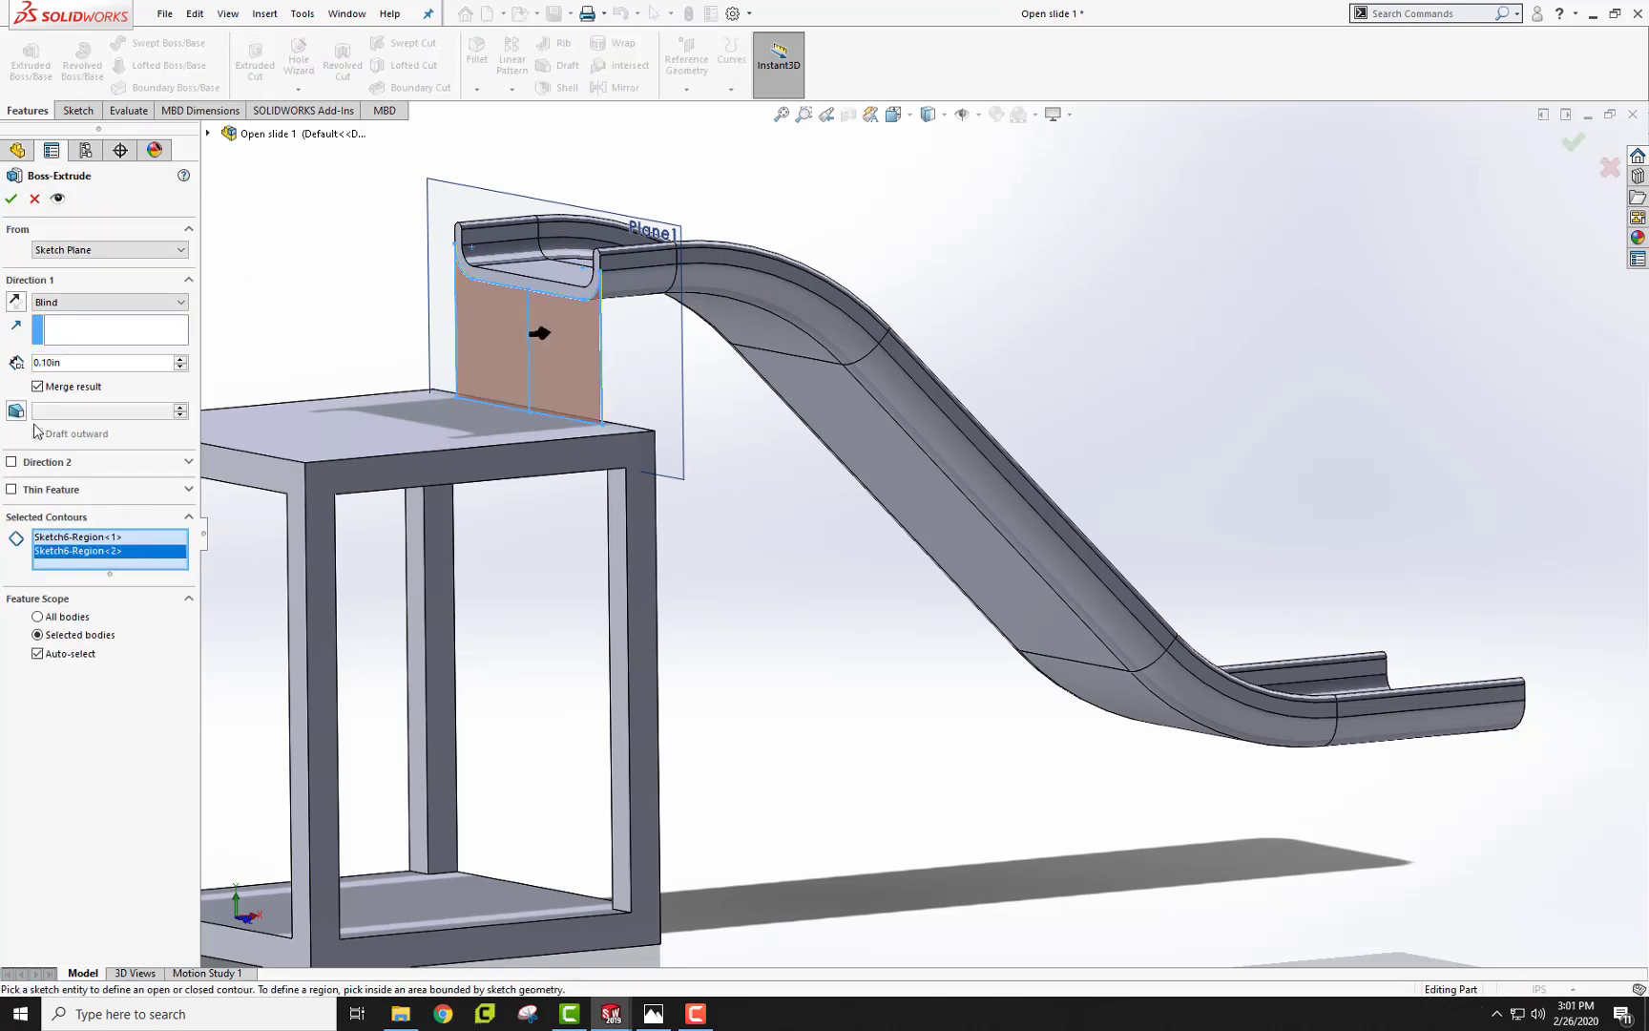
left_click(17, 304)
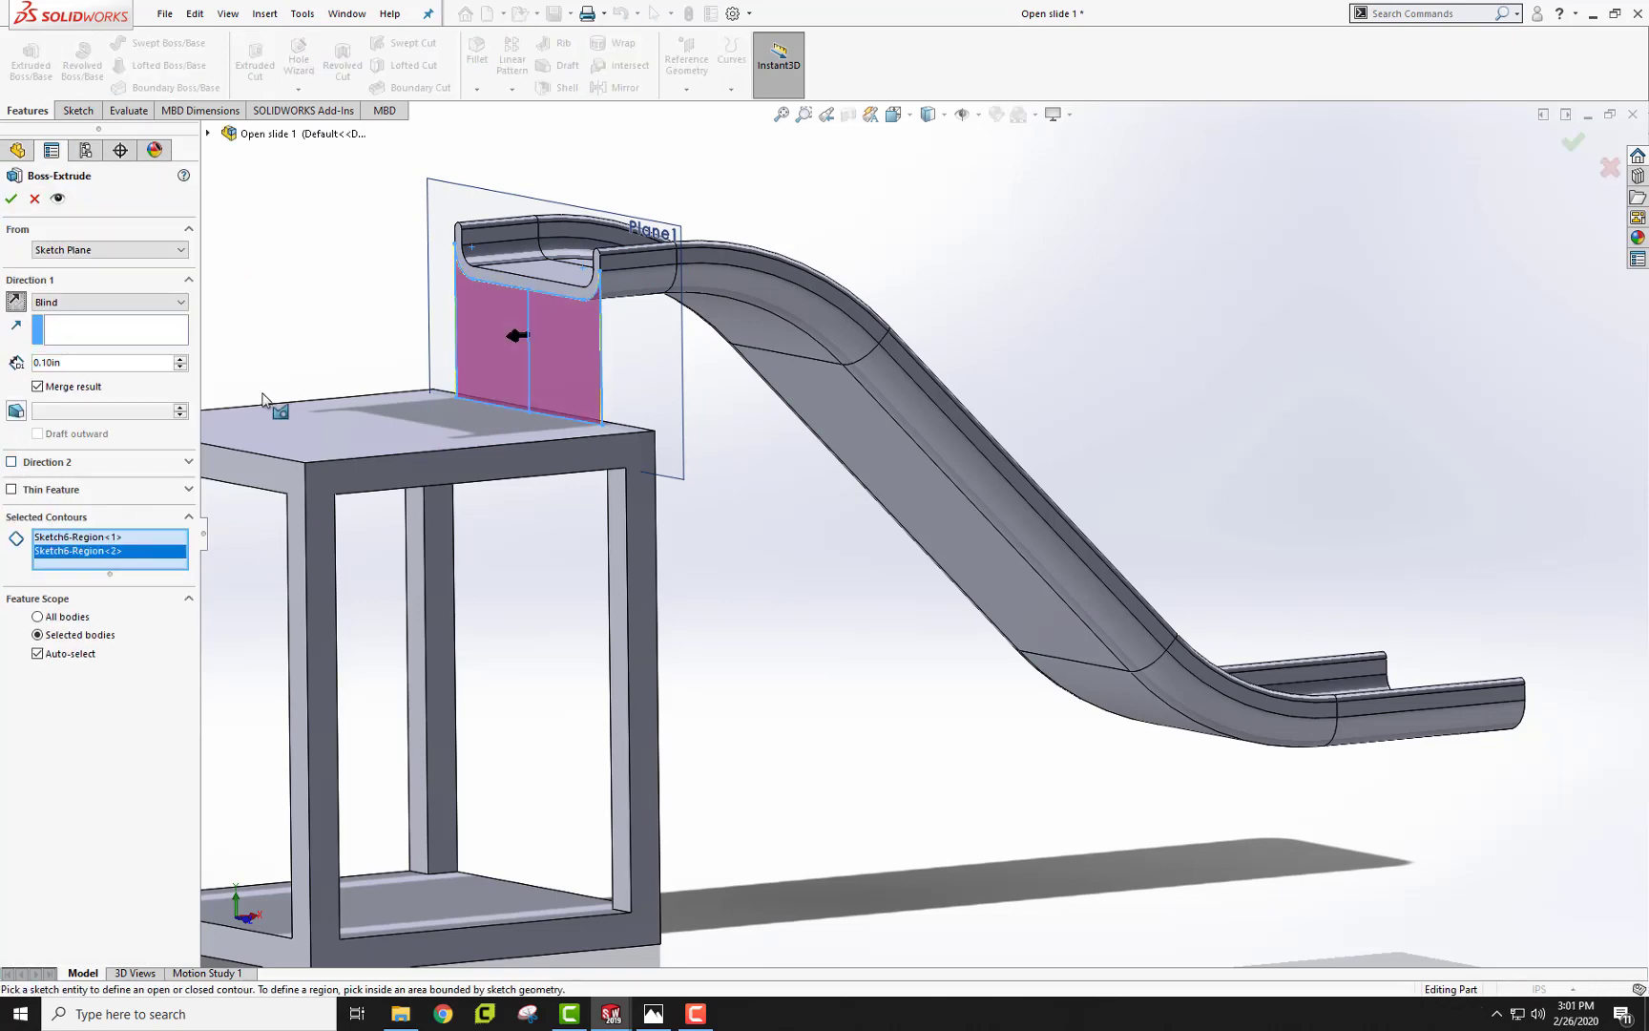
middle_click_drag(264, 399, 310, 393)
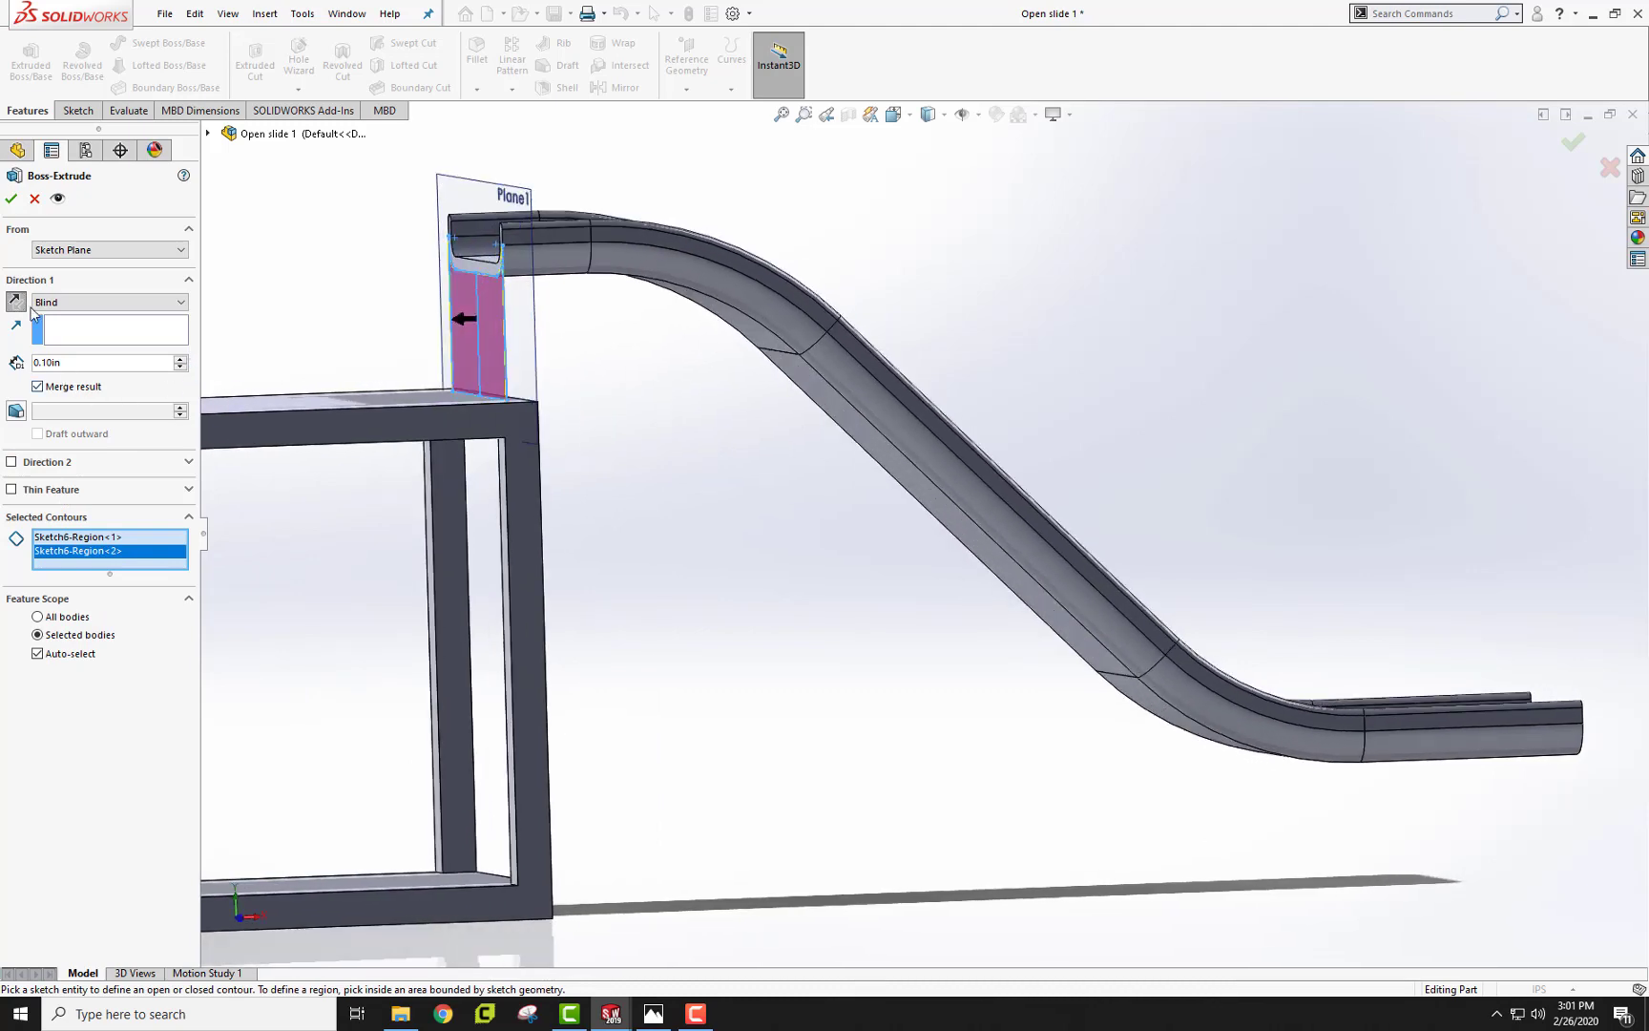
type("2")
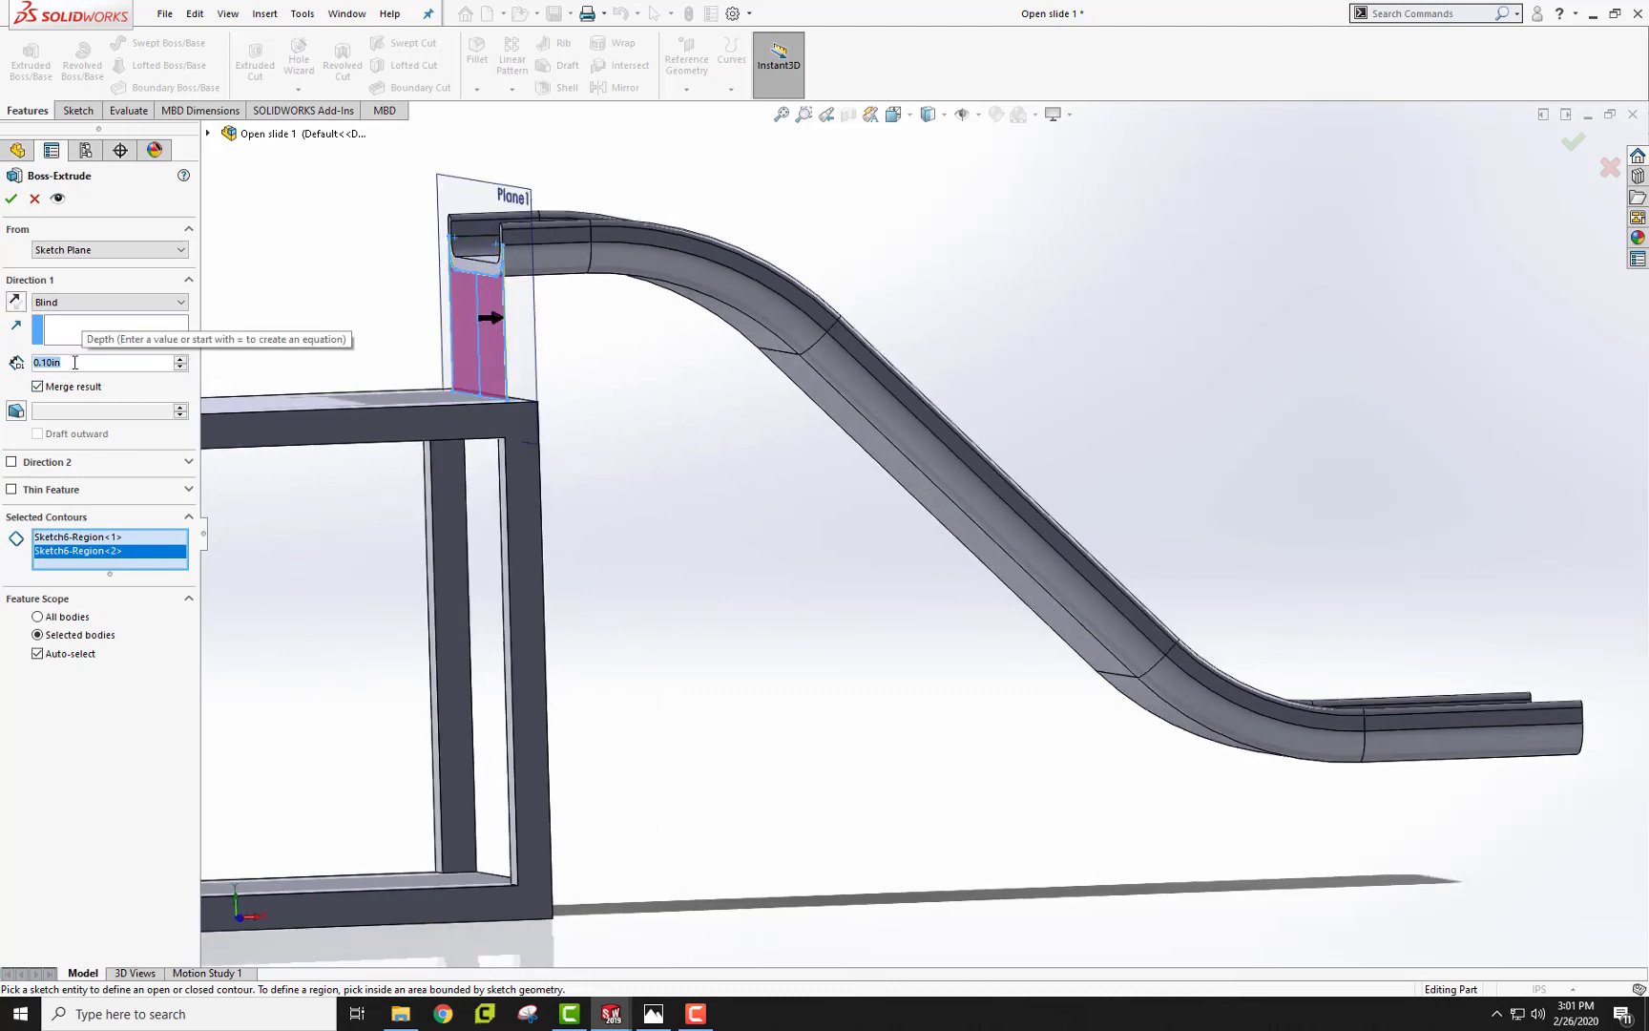
key("Return")
left_click(11, 197)
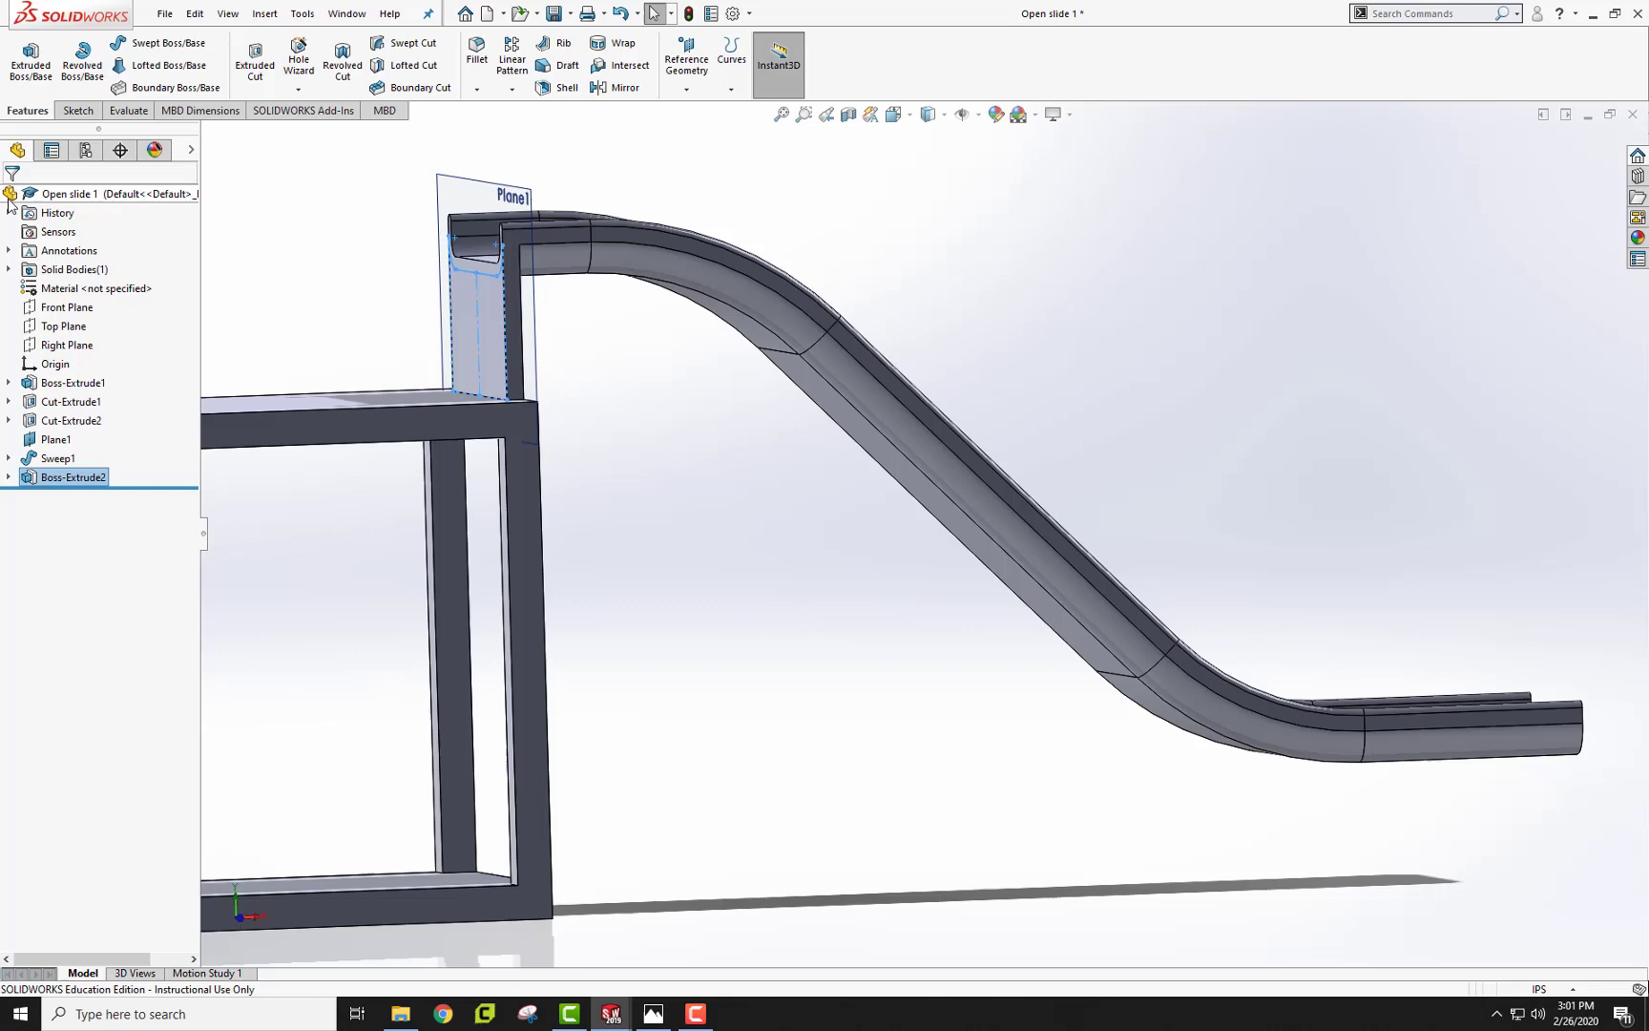
middle_click_drag(354, 380, 840, 602)
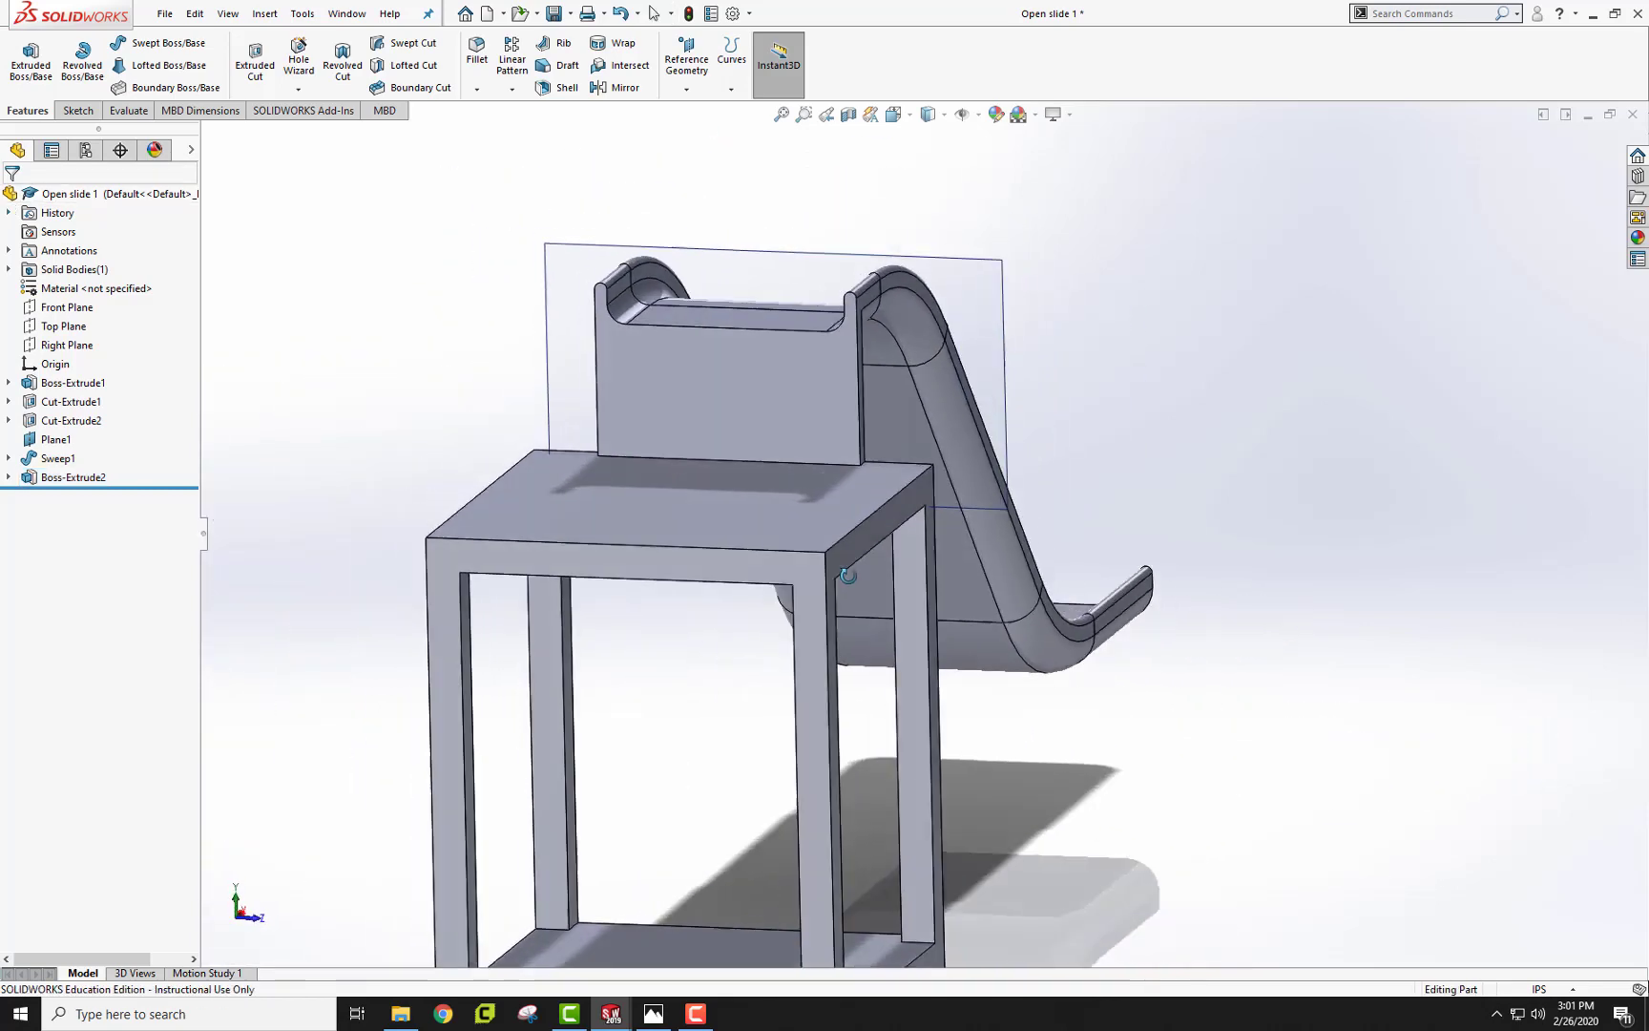
middle_click_drag(841, 604, 698, 364)
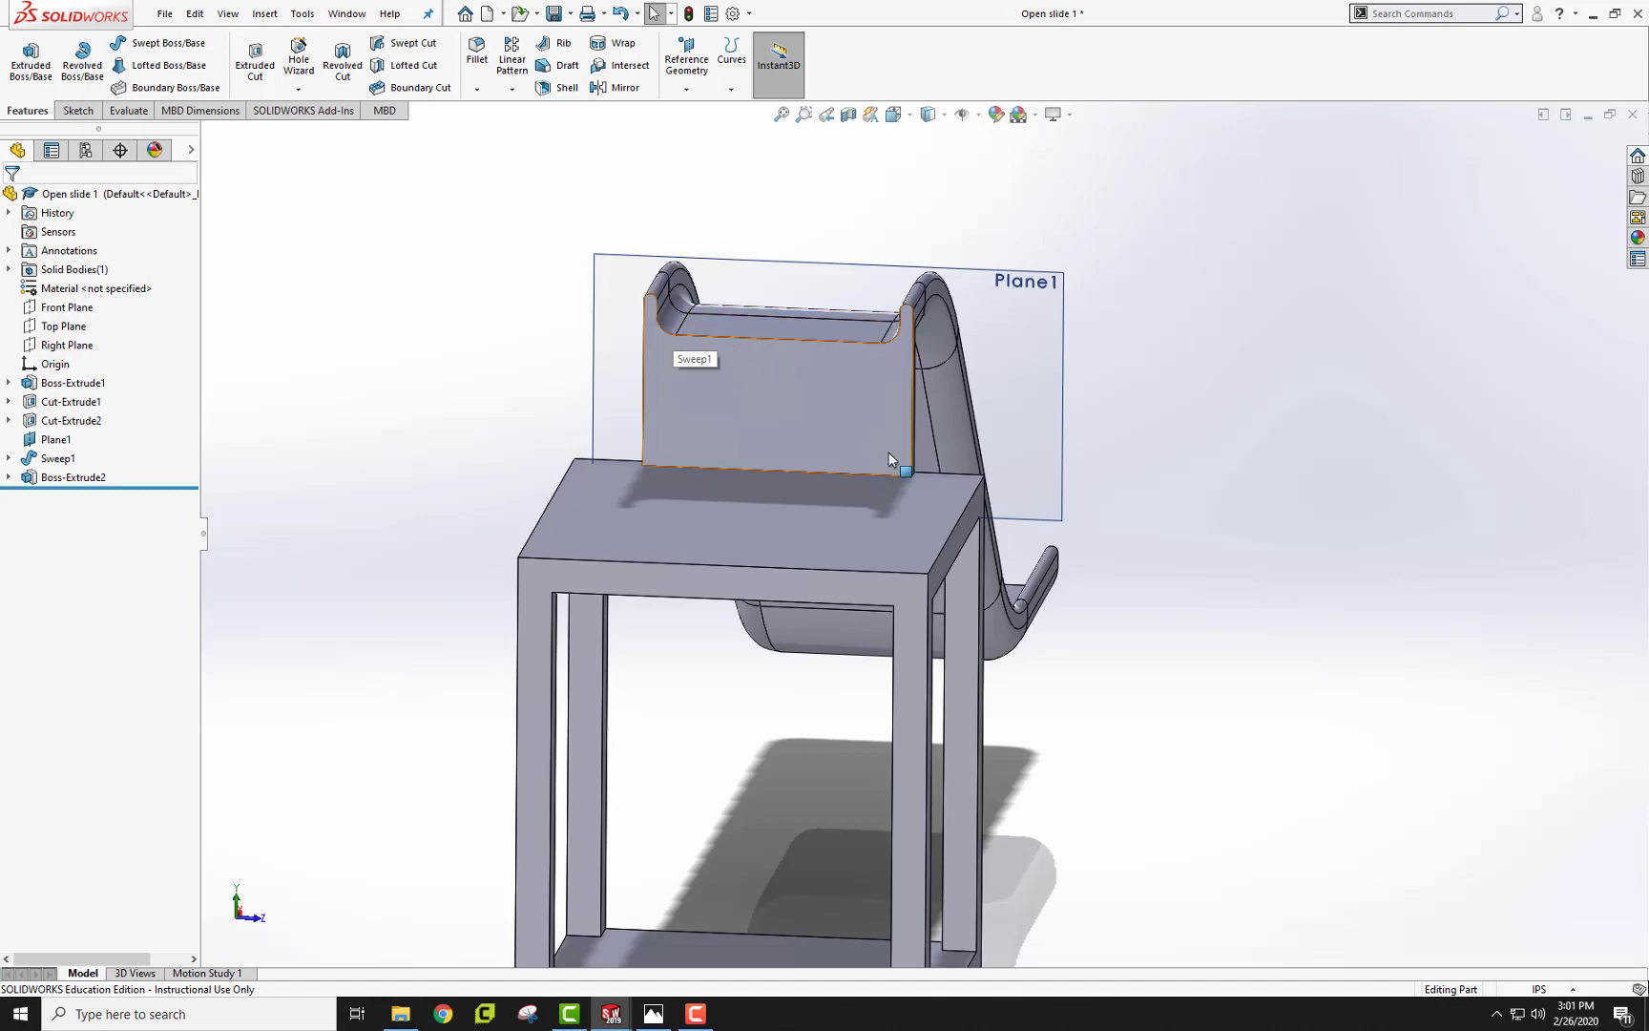
mouse_move(834, 396)
middle_mouse_down()
mouse_move(1046, 500)
mouse_move(965, 563)
mouse_move(985, 572)
mouse_move(916, 592)
mouse_move(939, 541)
mouse_move(972, 596)
middle_mouse_up()
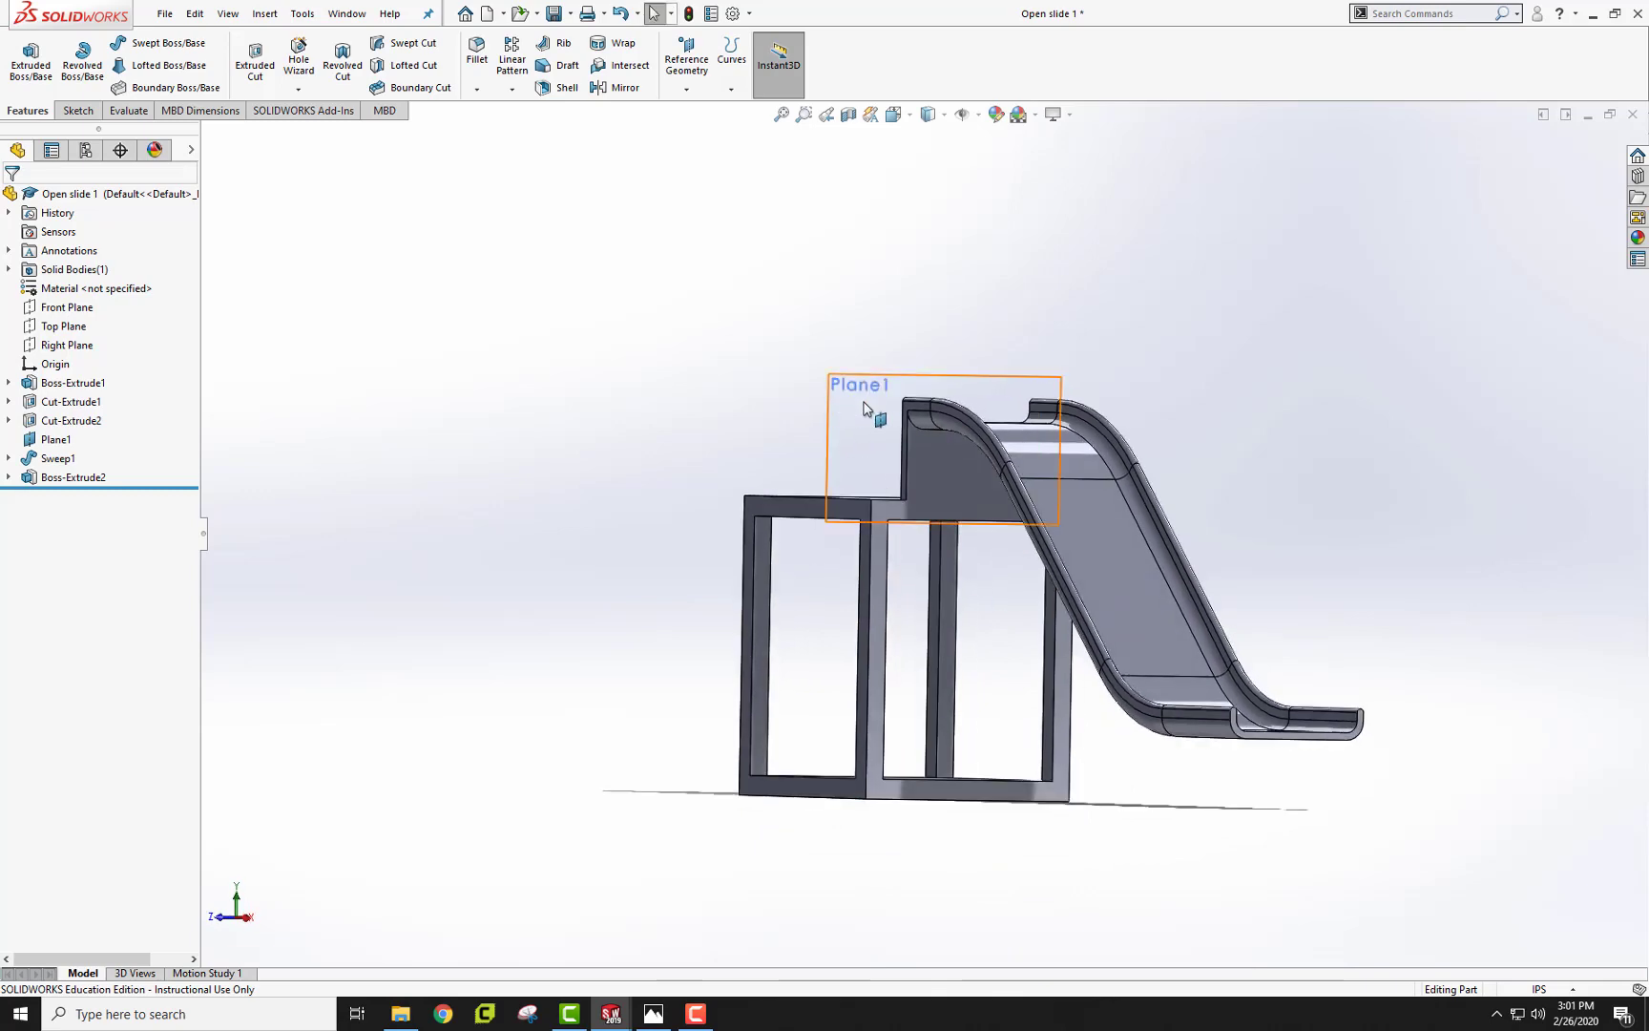
Reopen Boss-Extrude2's sketch, copy the box-selected profile lines, and exit the sketch
left_click(75, 477)
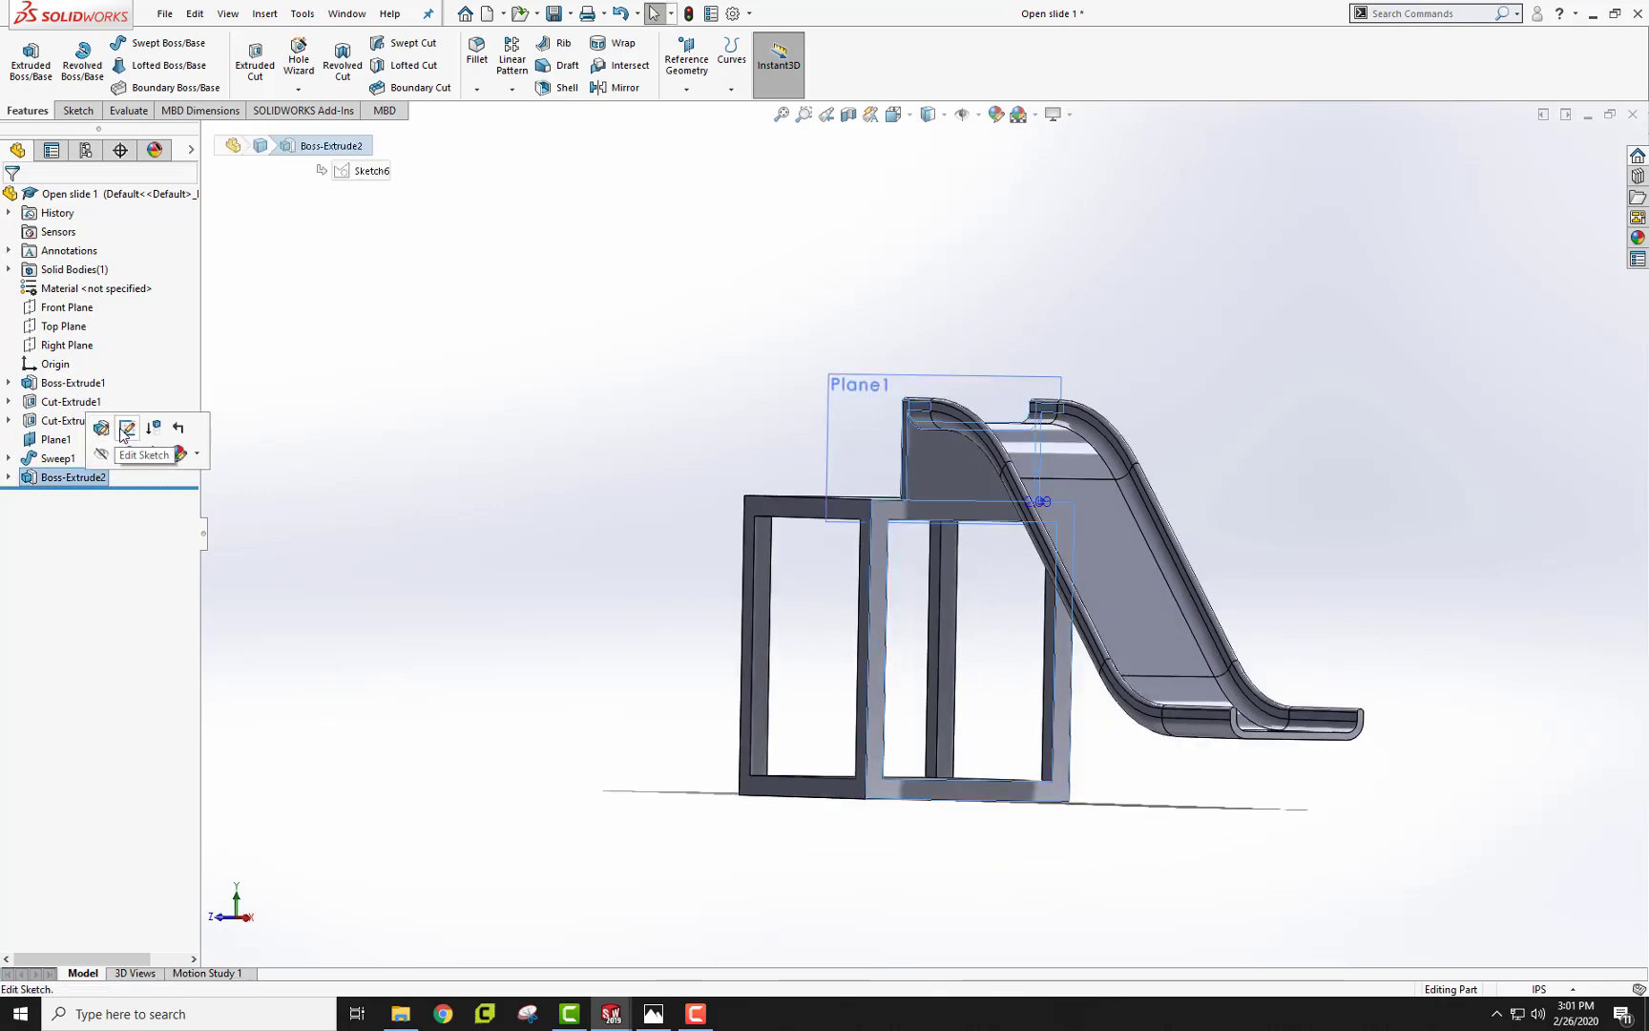
left_click(126, 427)
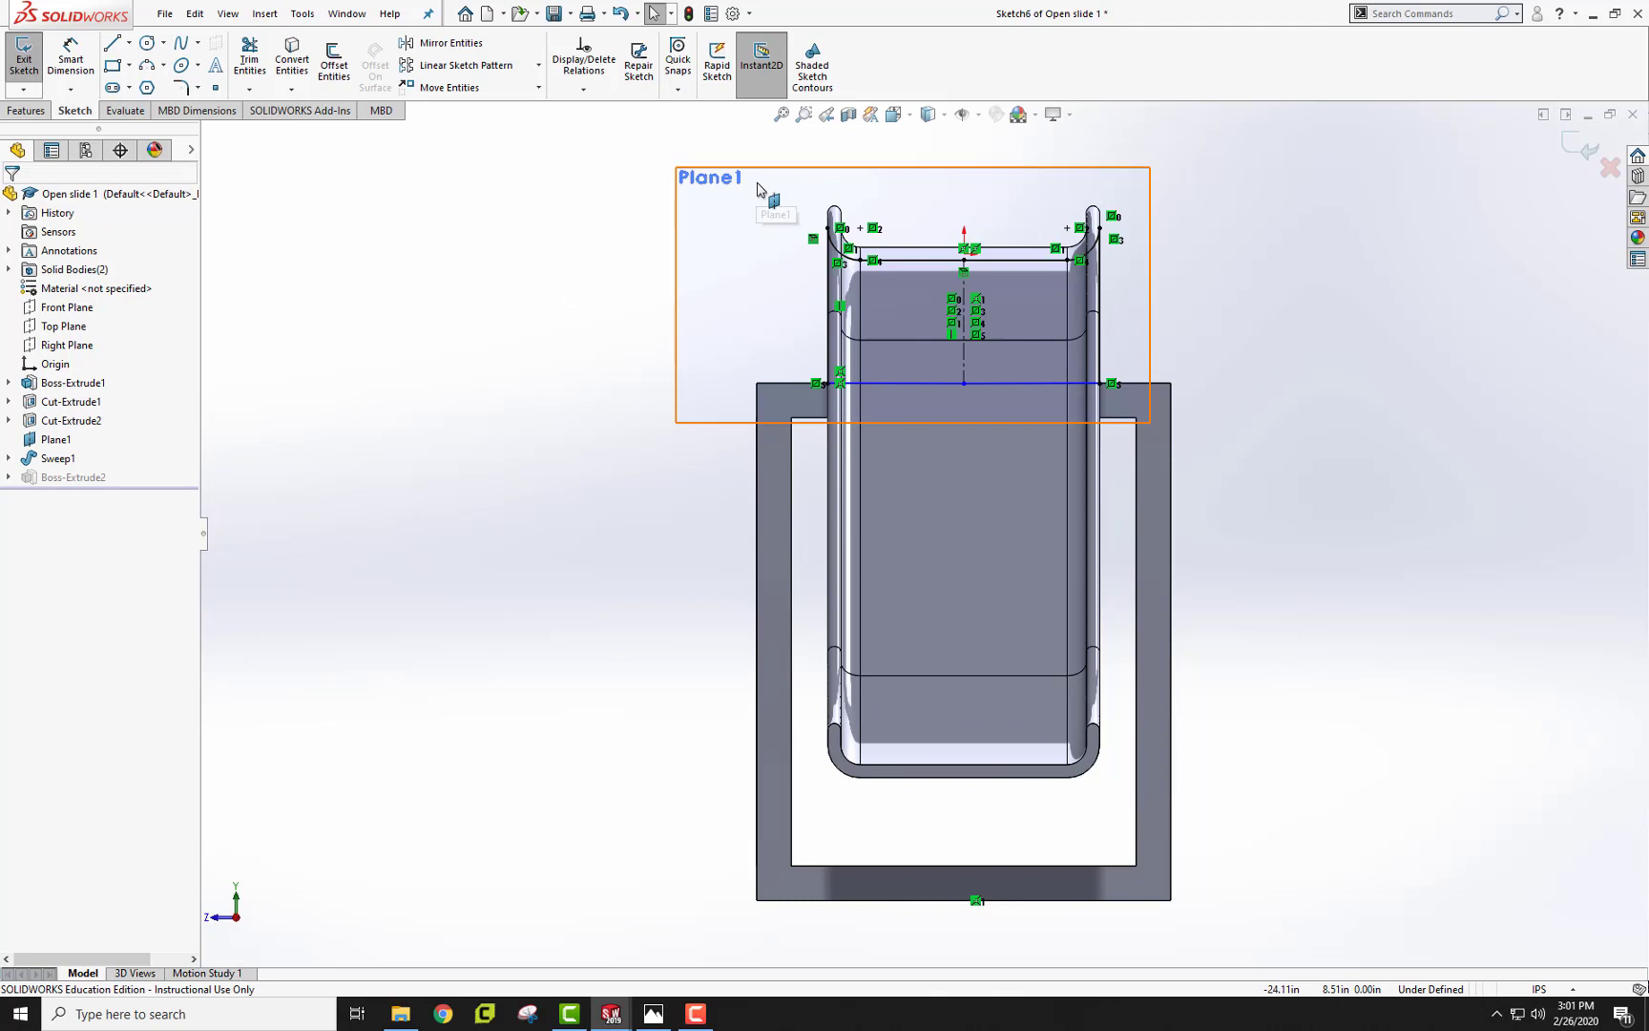
left_click_drag(758, 189, 1180, 425)
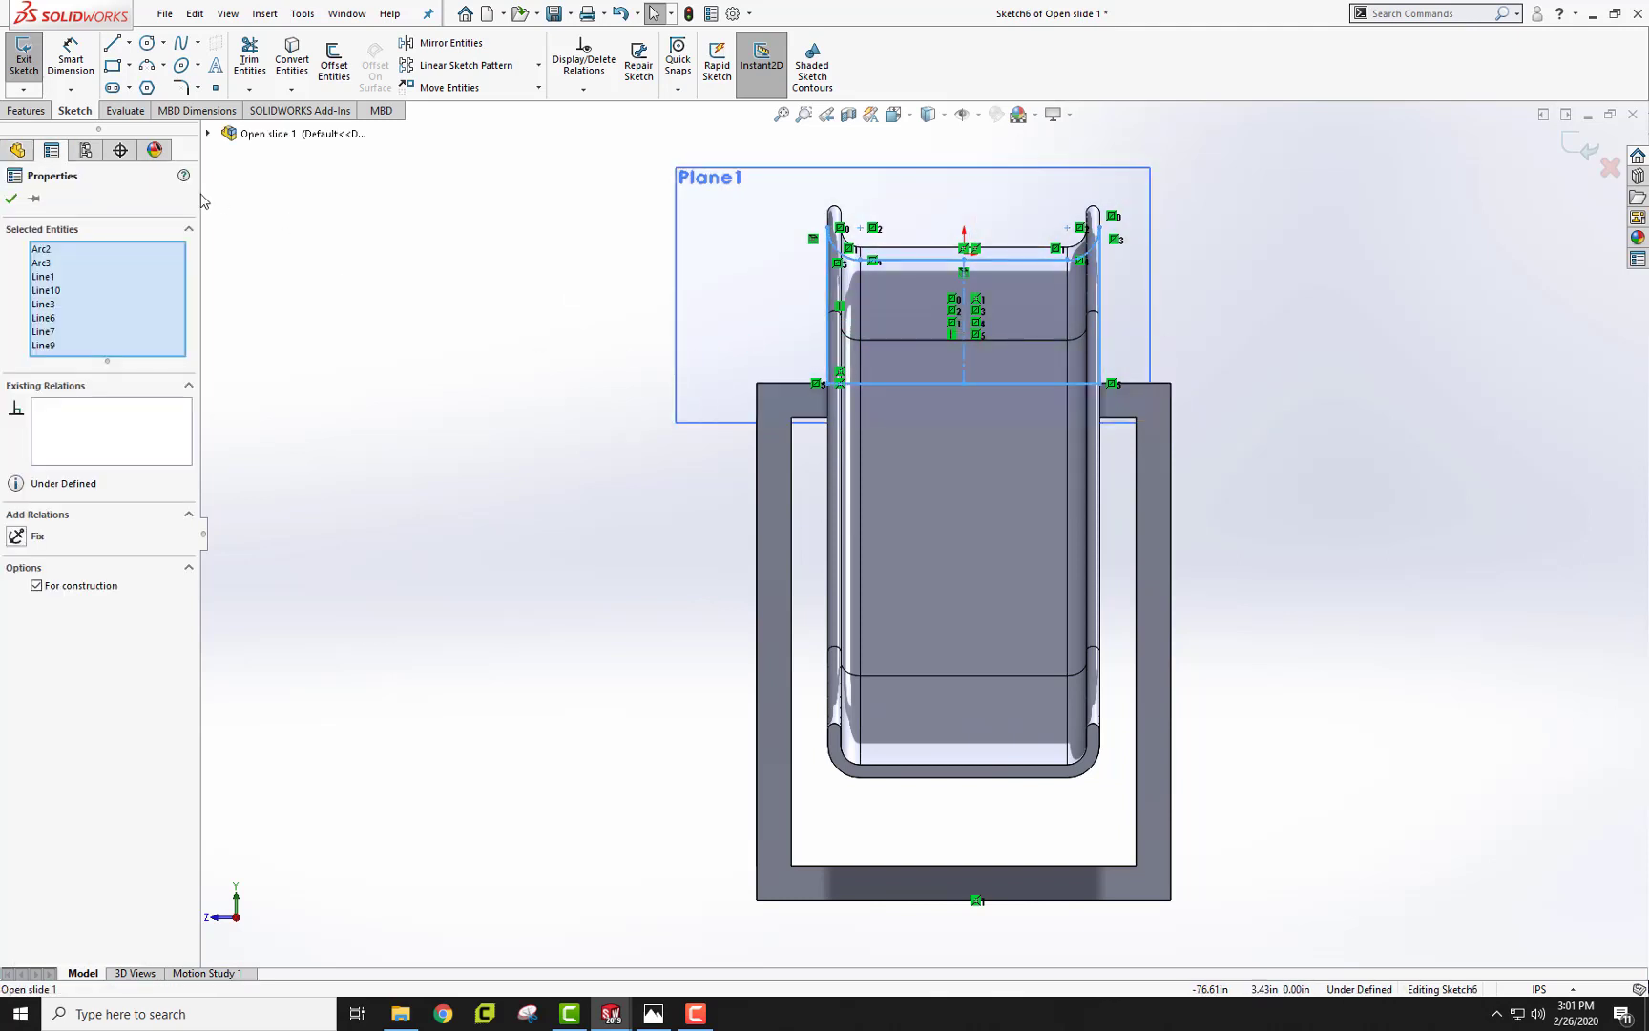
left_click(195, 14)
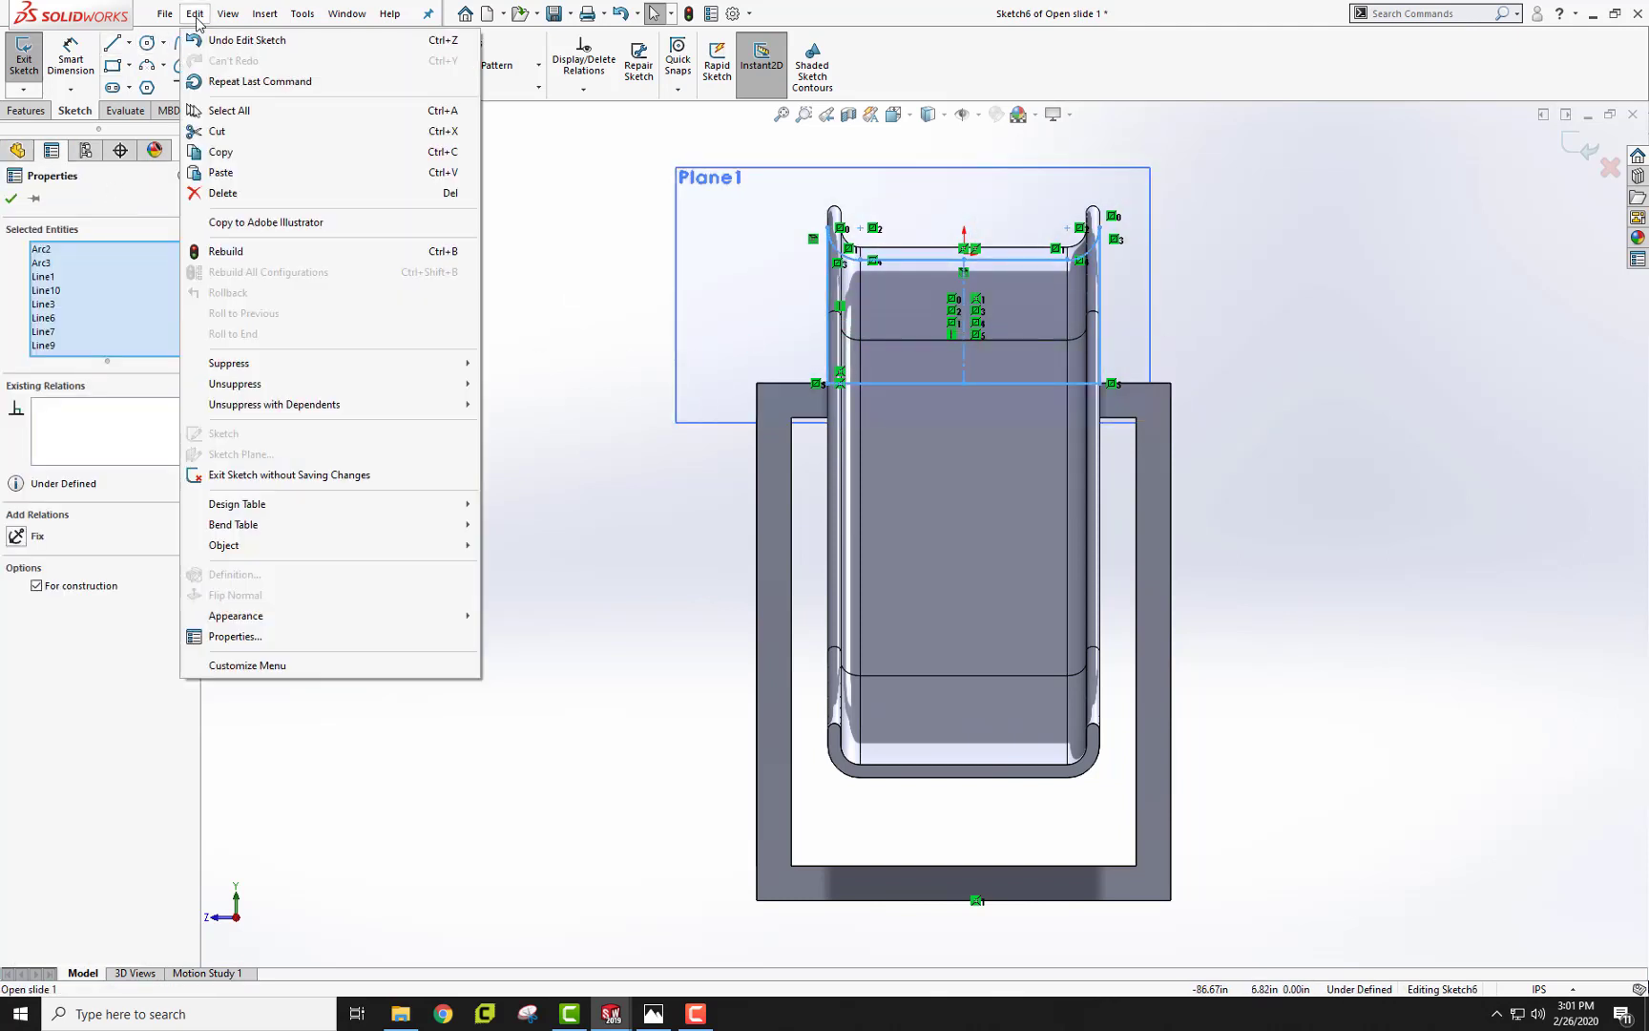
left_click(212, 152)
left_click(34, 75)
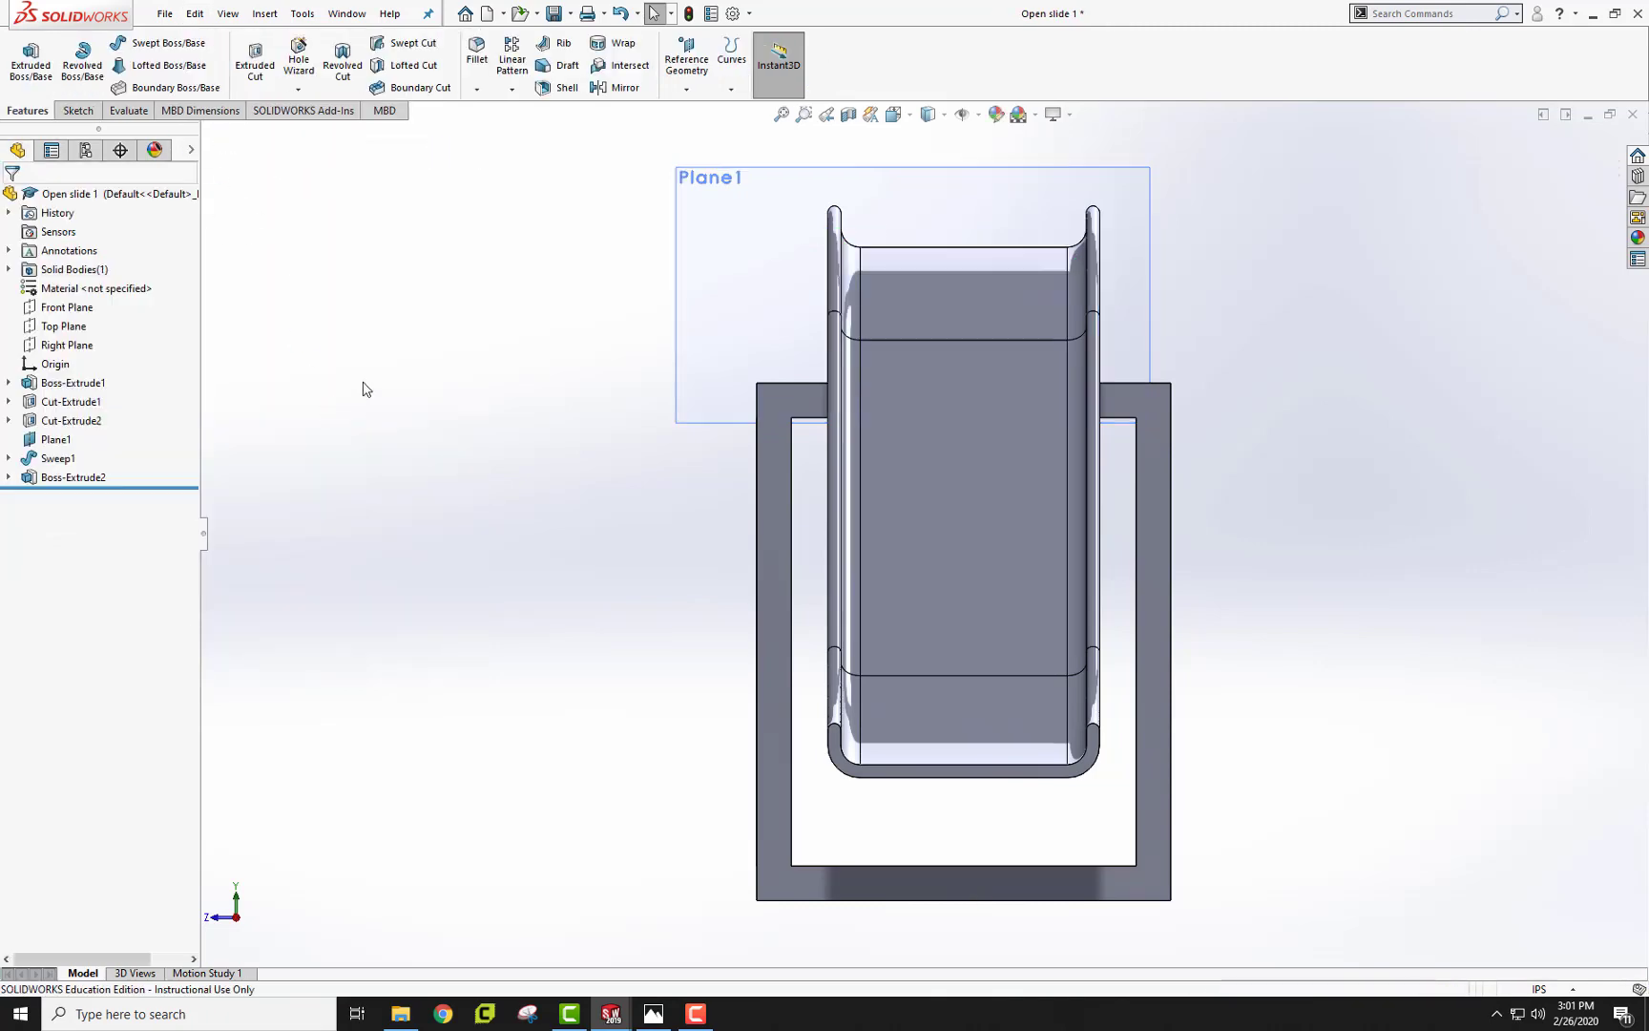
Create Plane2 offset 15 in, flipped, from the sweep's exit end face and enlarge it
mouse_move(362, 387)
middle_mouse_down()
mouse_move(1250, 789)
mouse_move(1302, 689)
mouse_move(1350, 780)
middle_mouse_up()
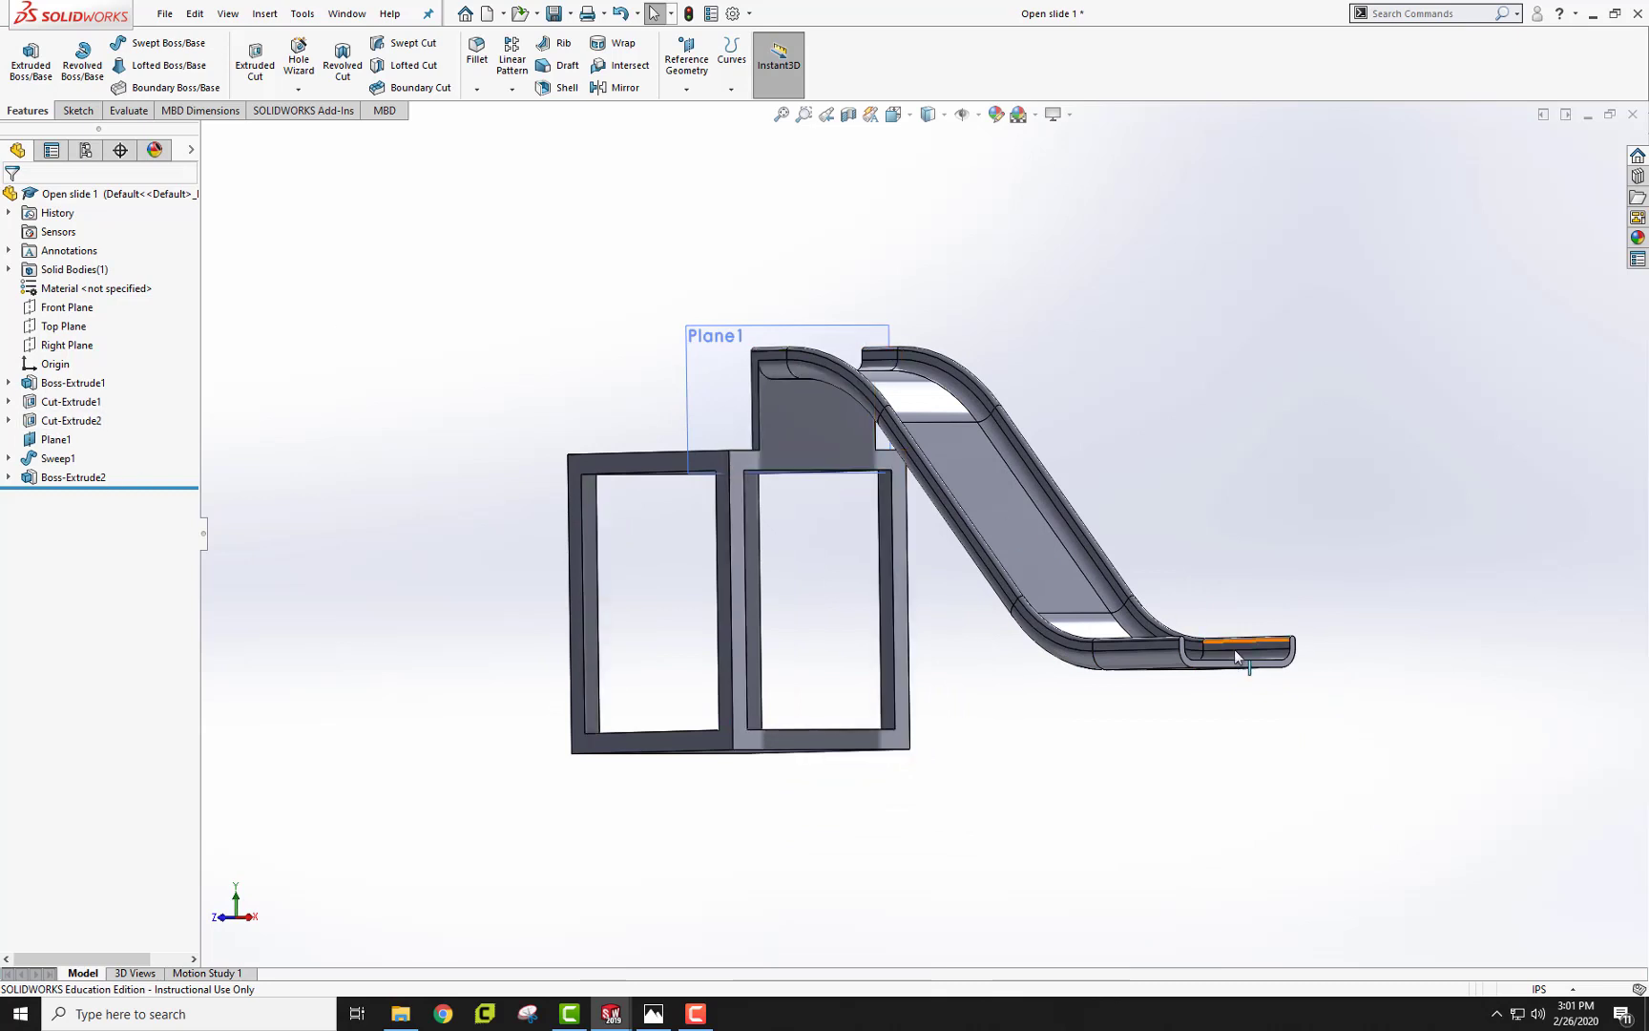
scroll(1237, 660, "down", 3)
left_click(1095, 659)
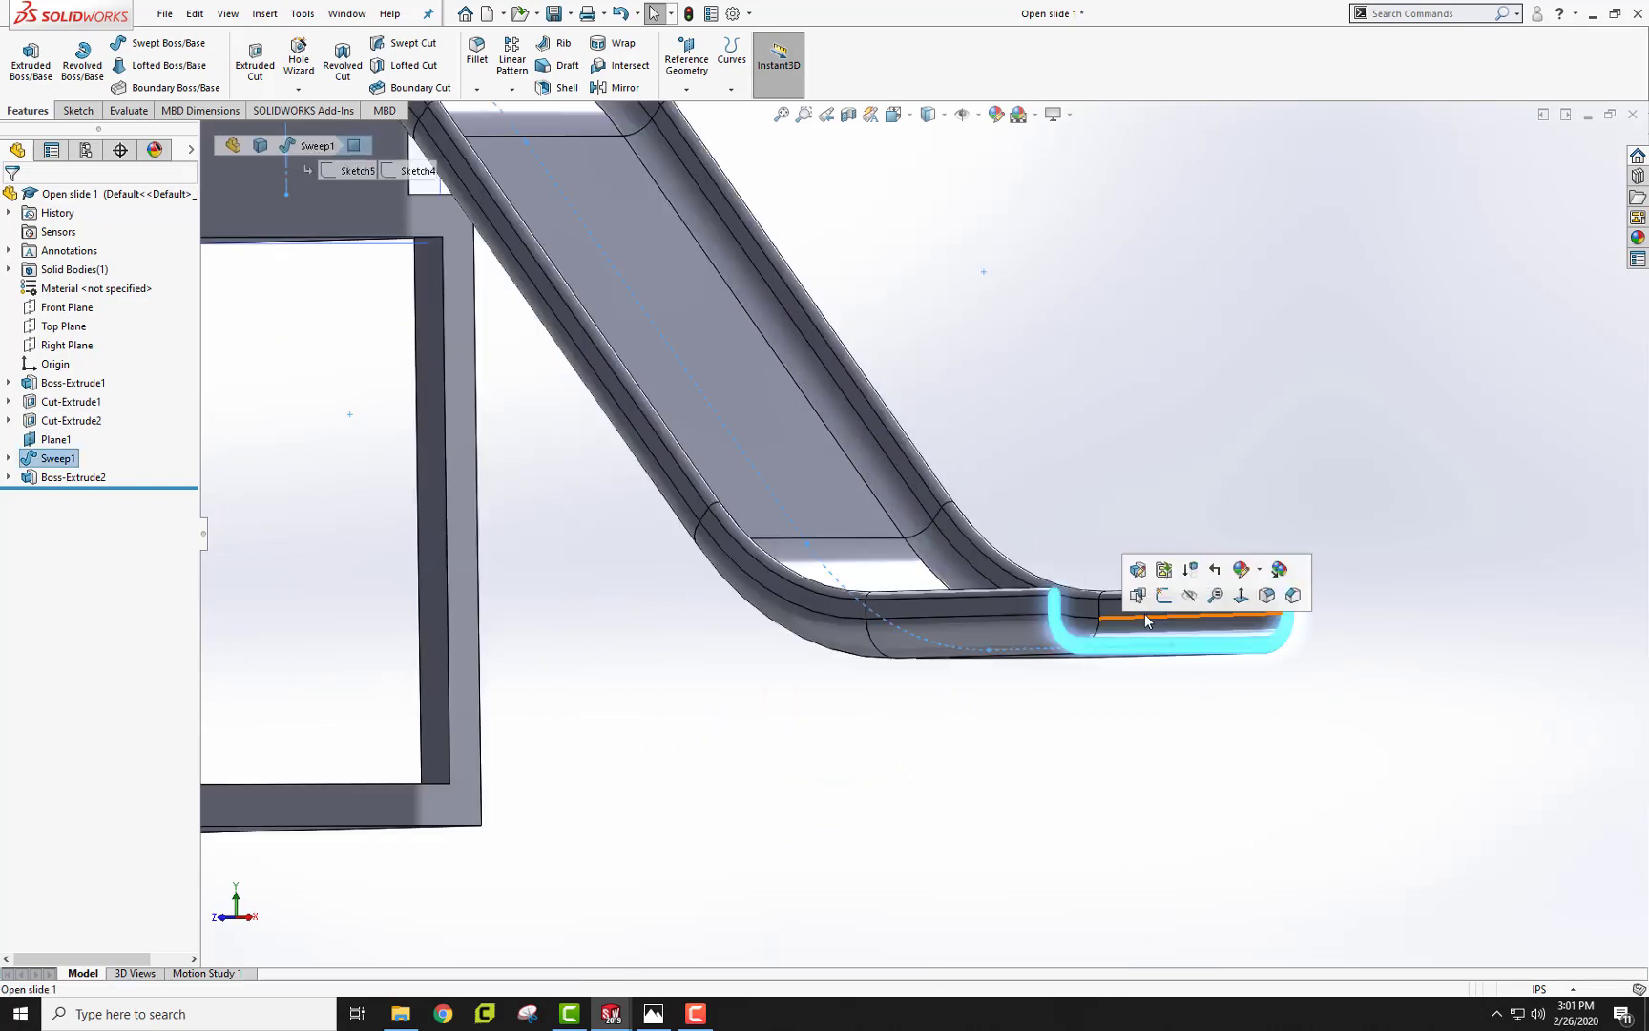
left_click(686, 71)
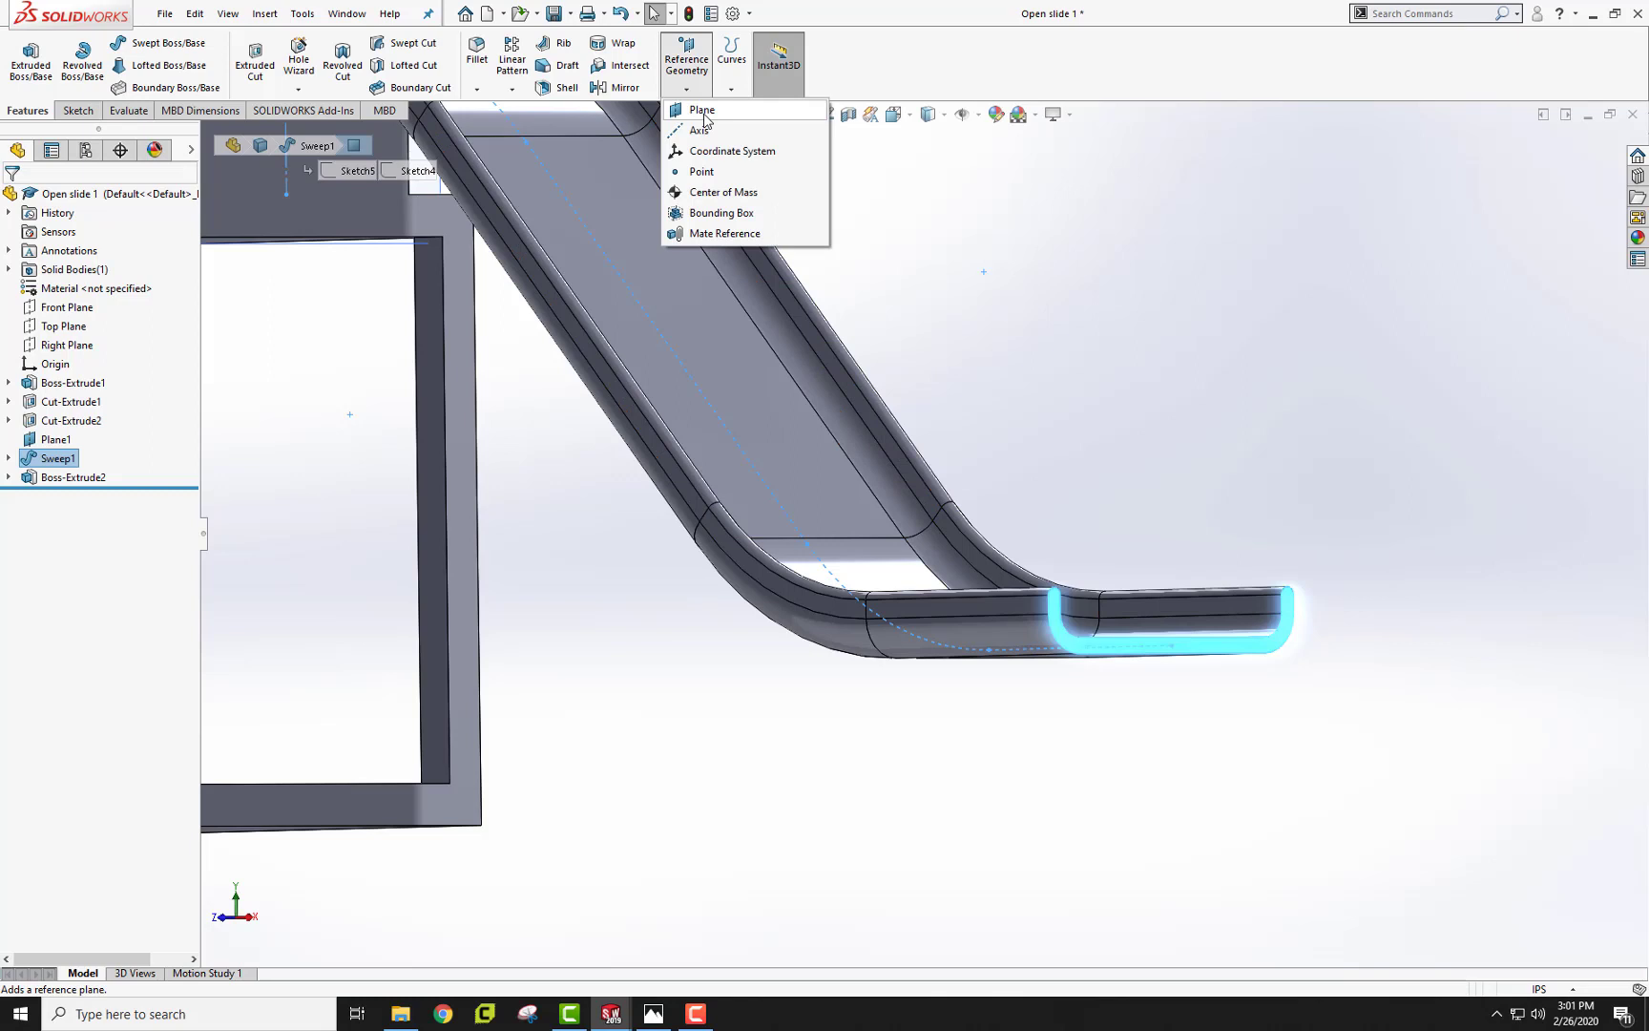
left_click(701, 111)
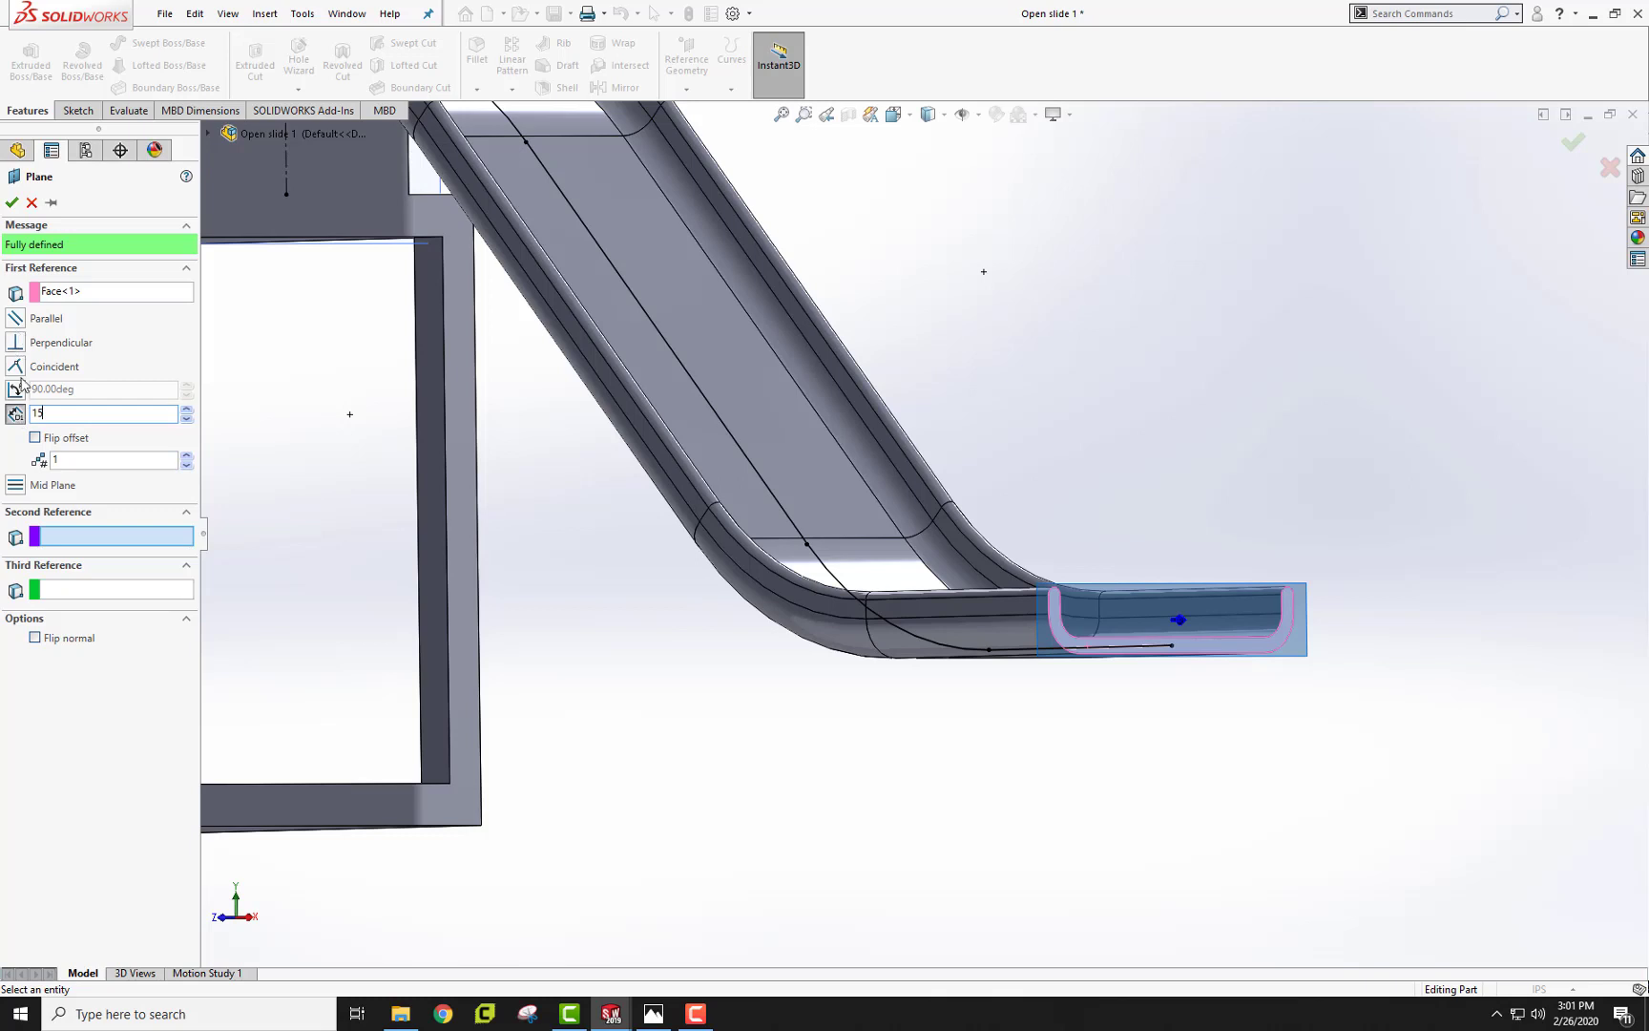
left_click(35, 439)
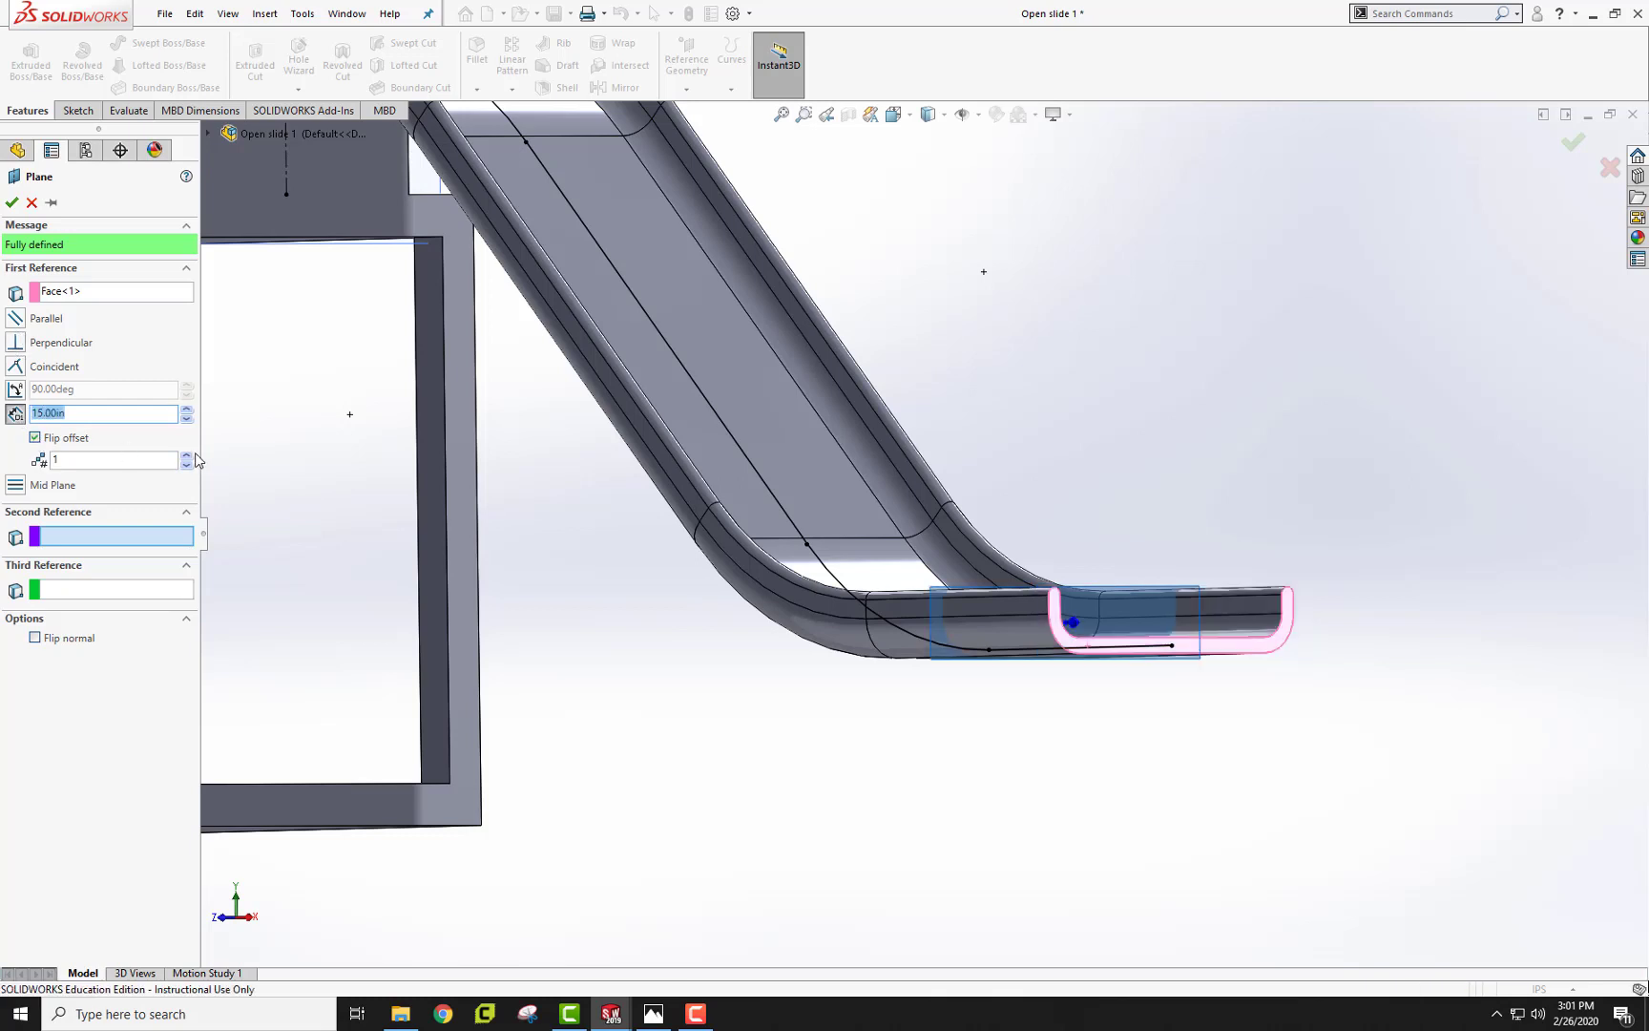
left_click(12, 202)
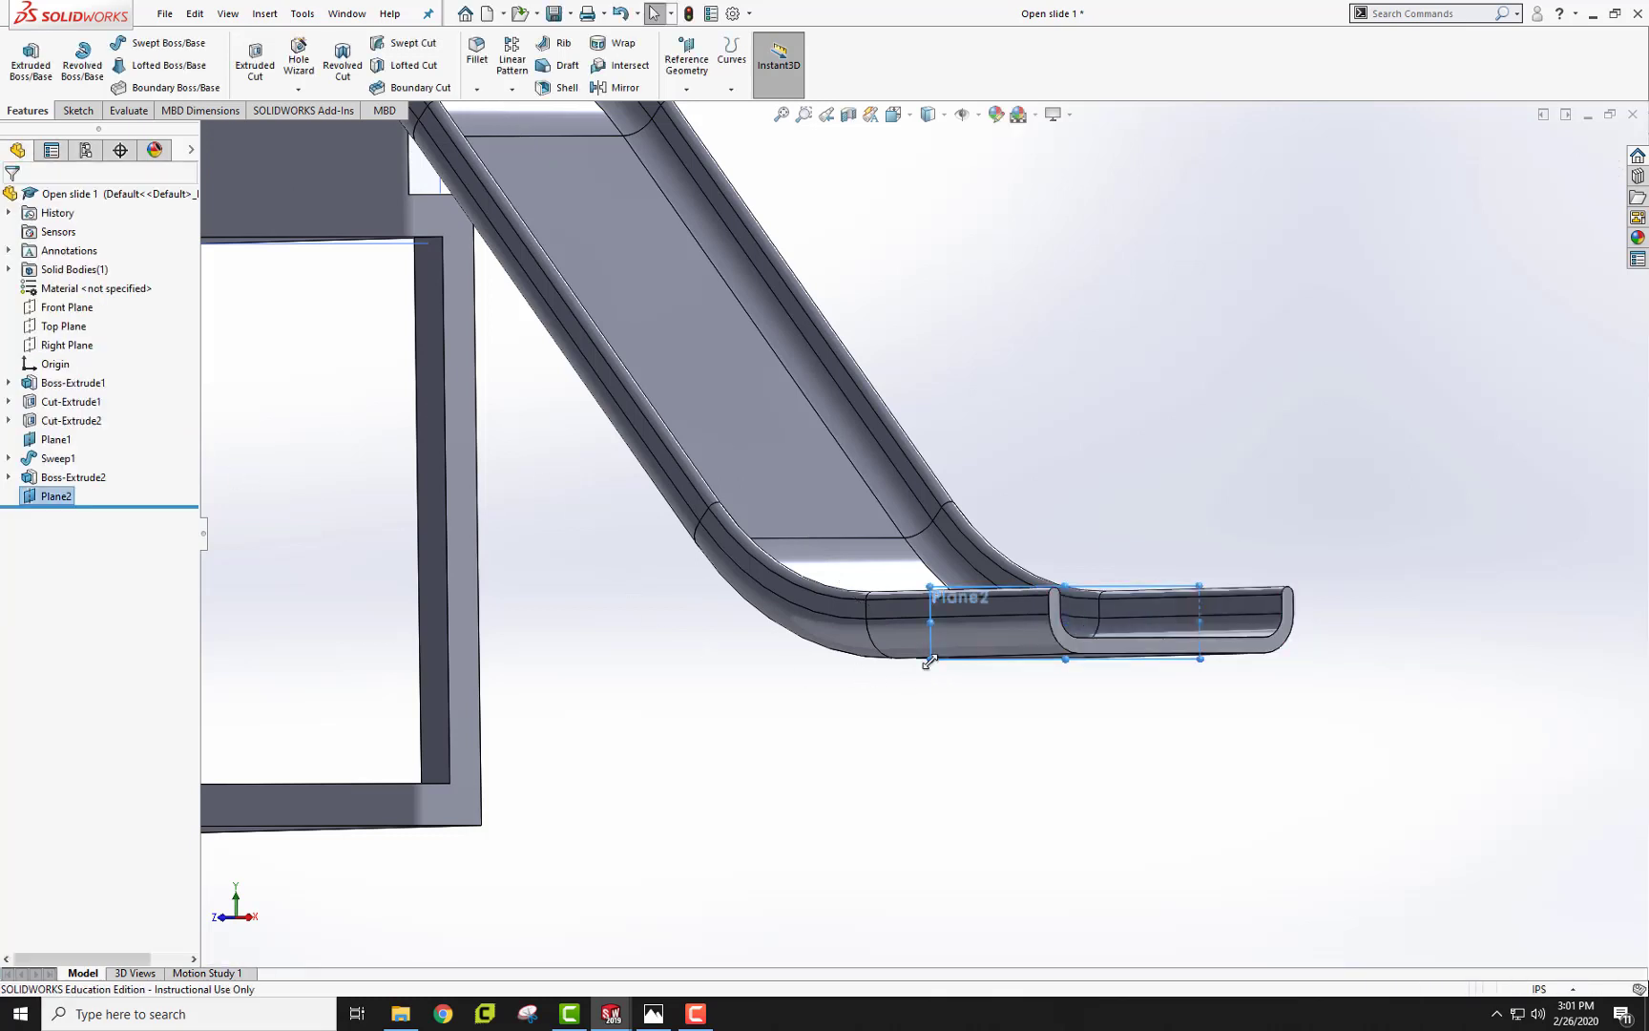
left_click_drag(926, 661, 885, 839)
left_click_drag(1200, 711, 1337, 712)
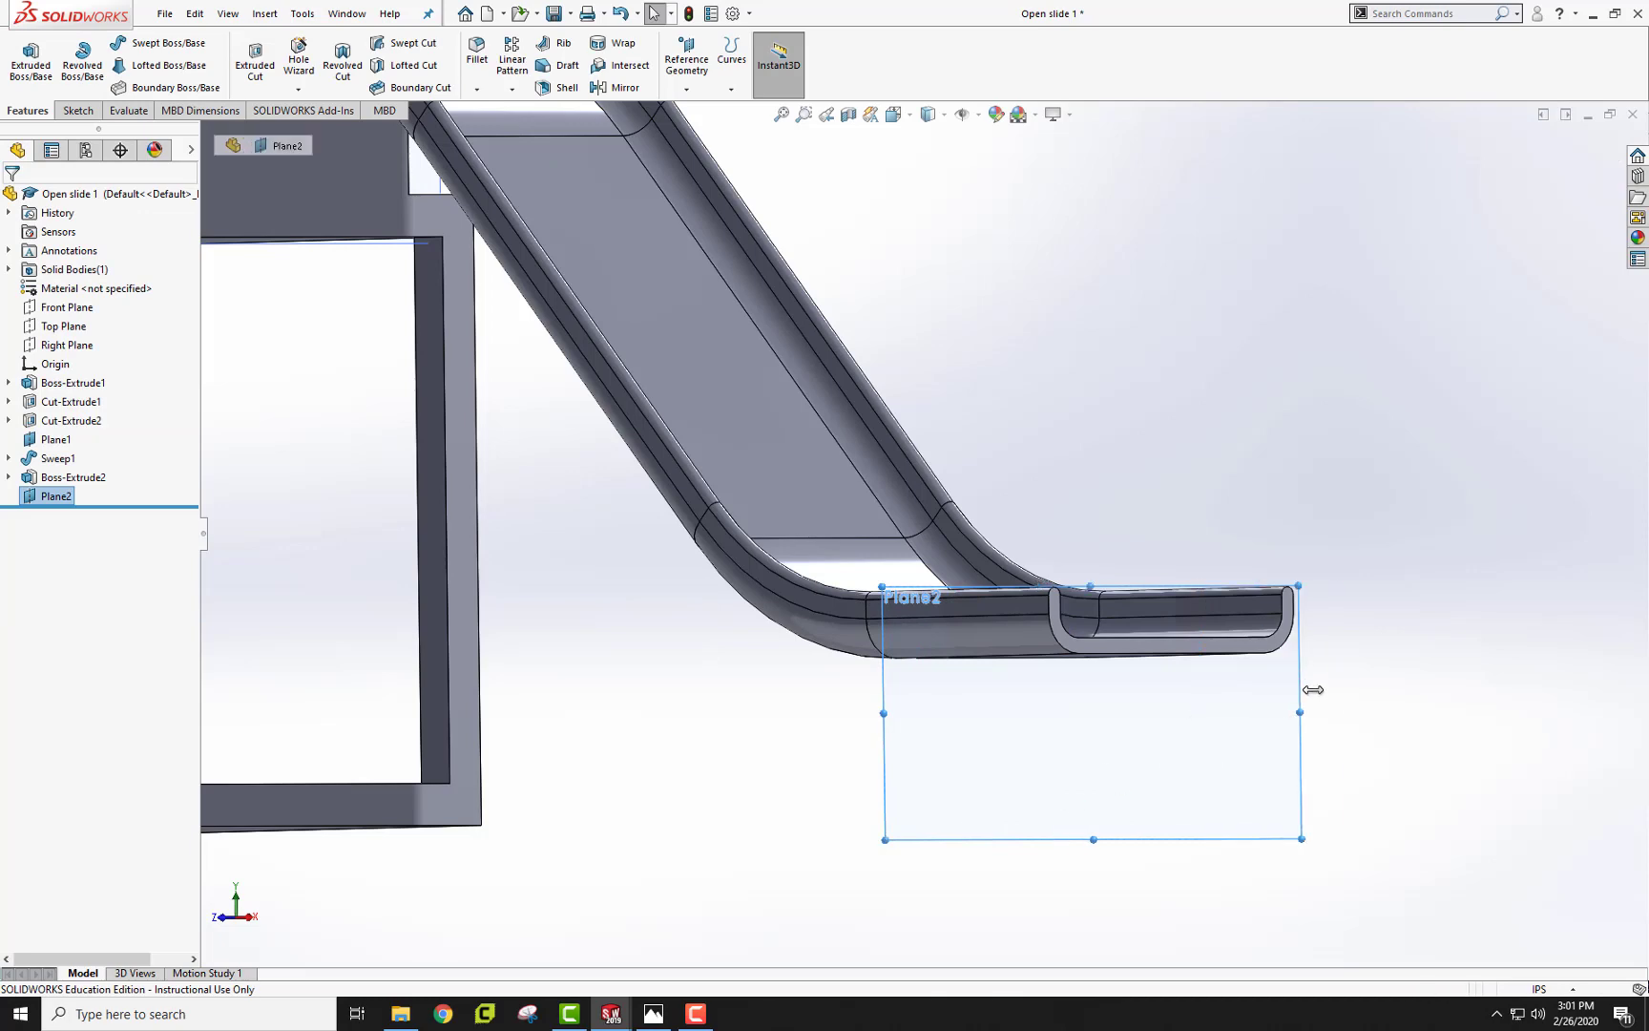
left_click(1002, 754)
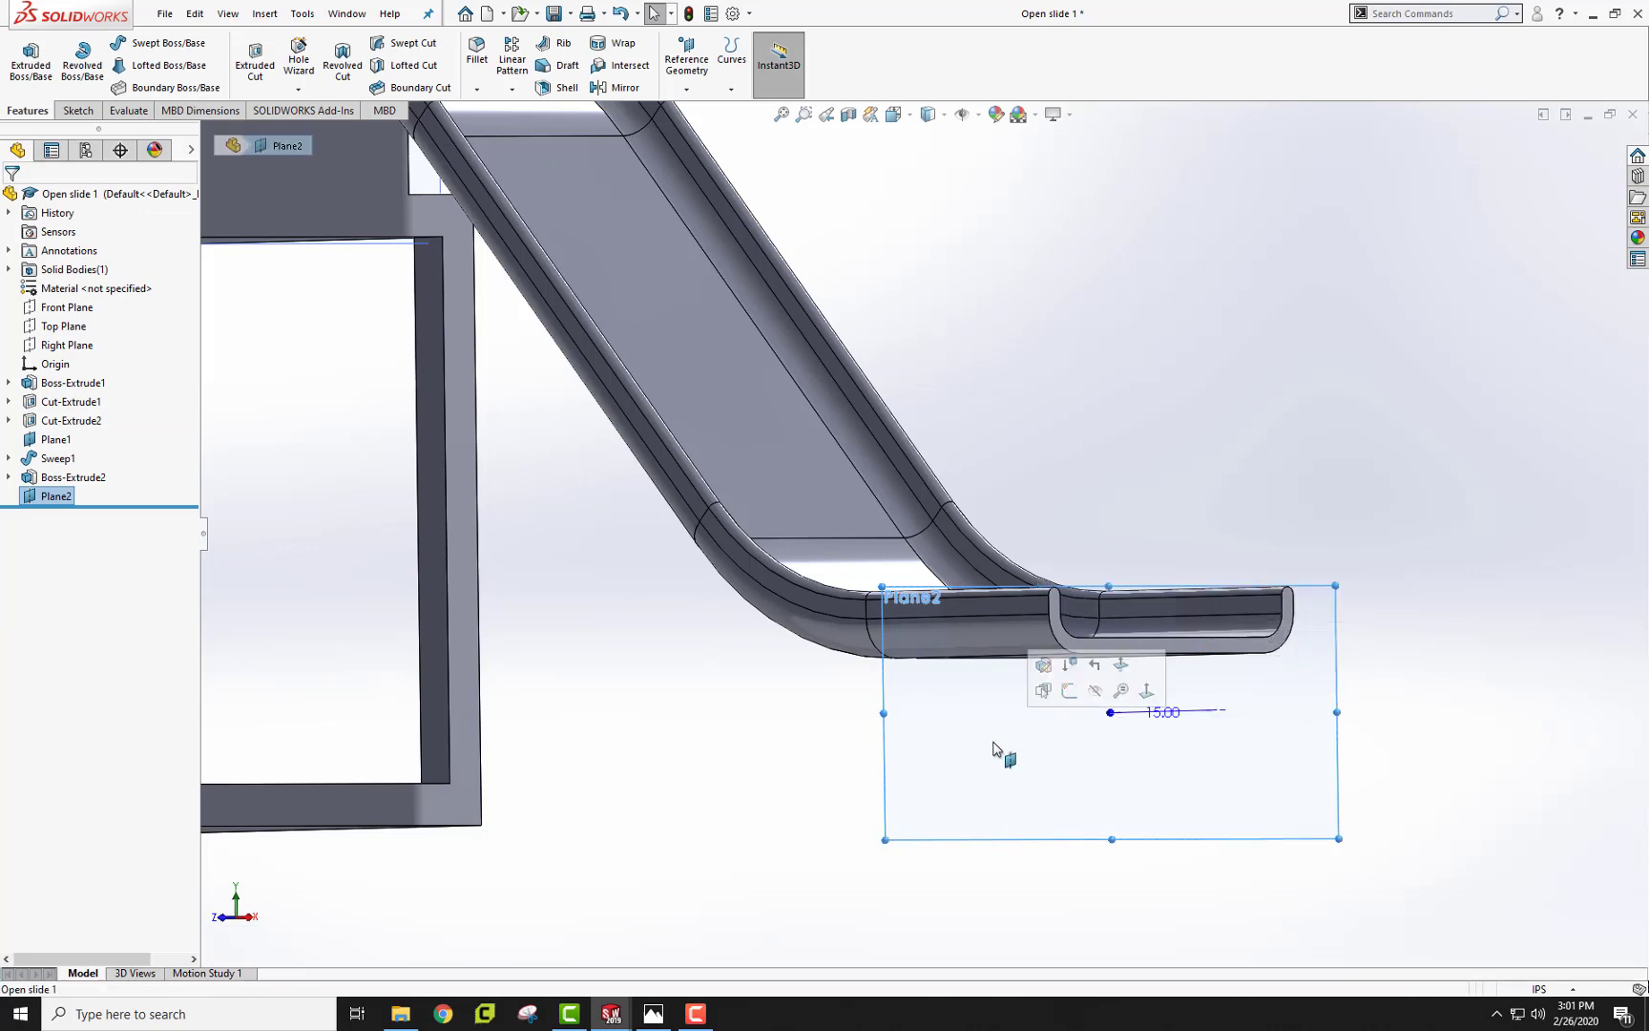
Paste the copied tube profile into a Plane2 sketch and move it beneath the slide's exit end
left_click(1072, 690)
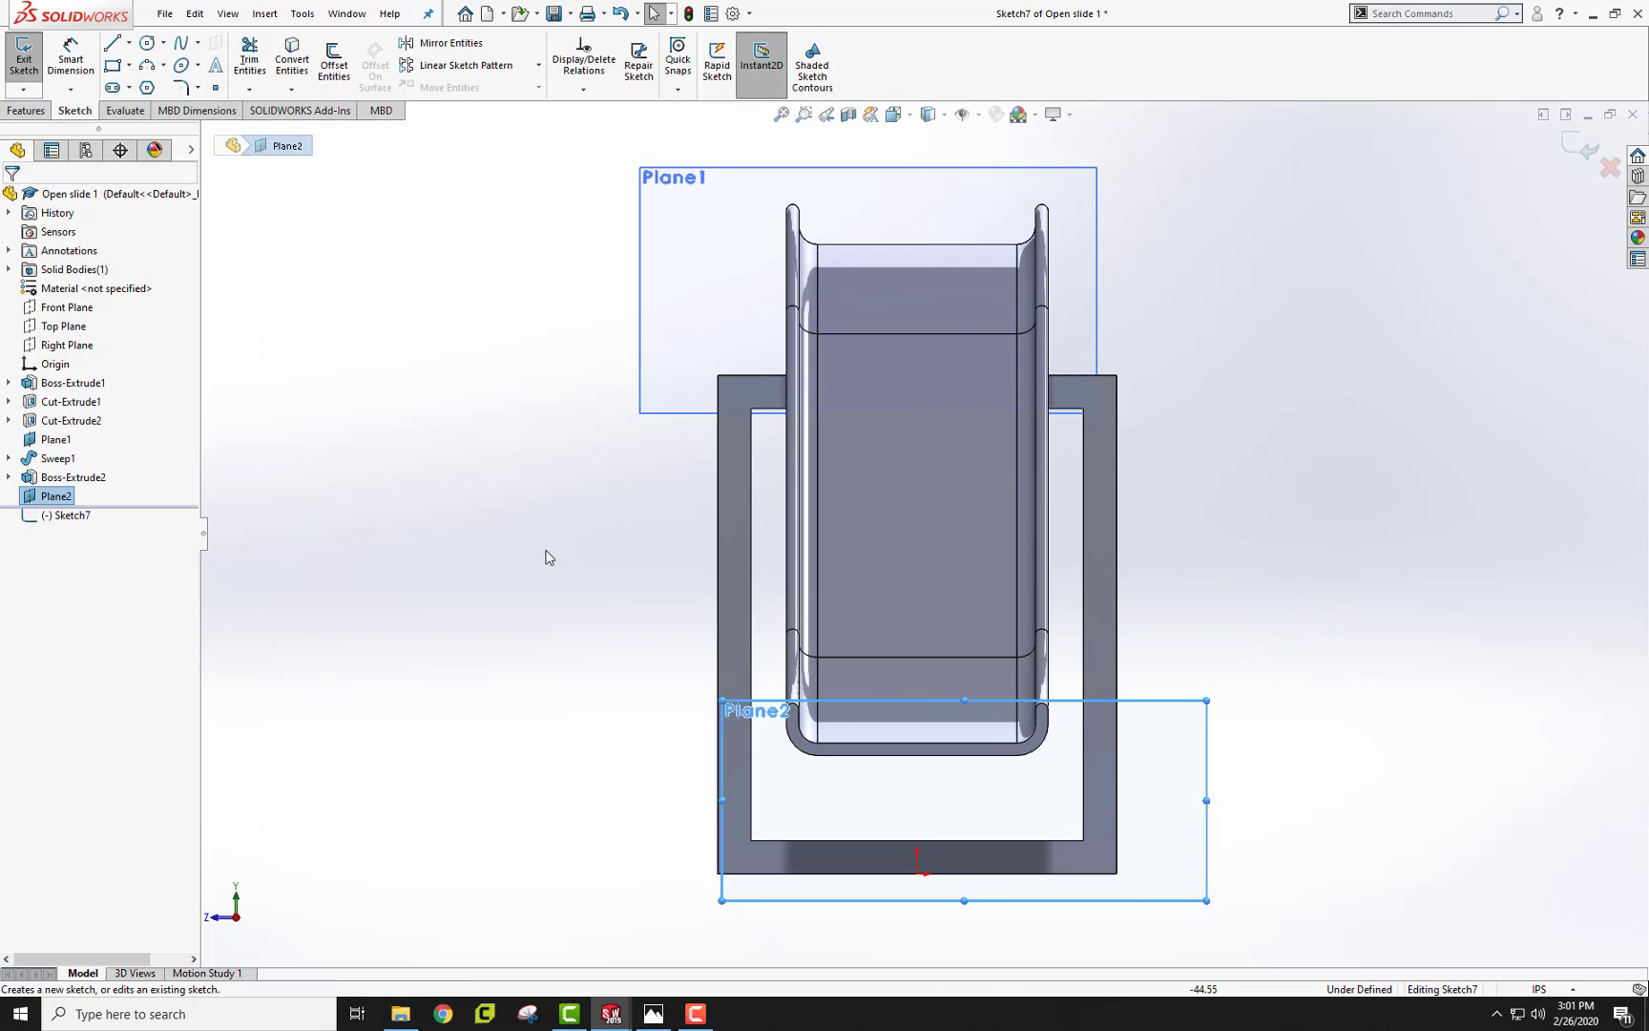
left_click(195, 13)
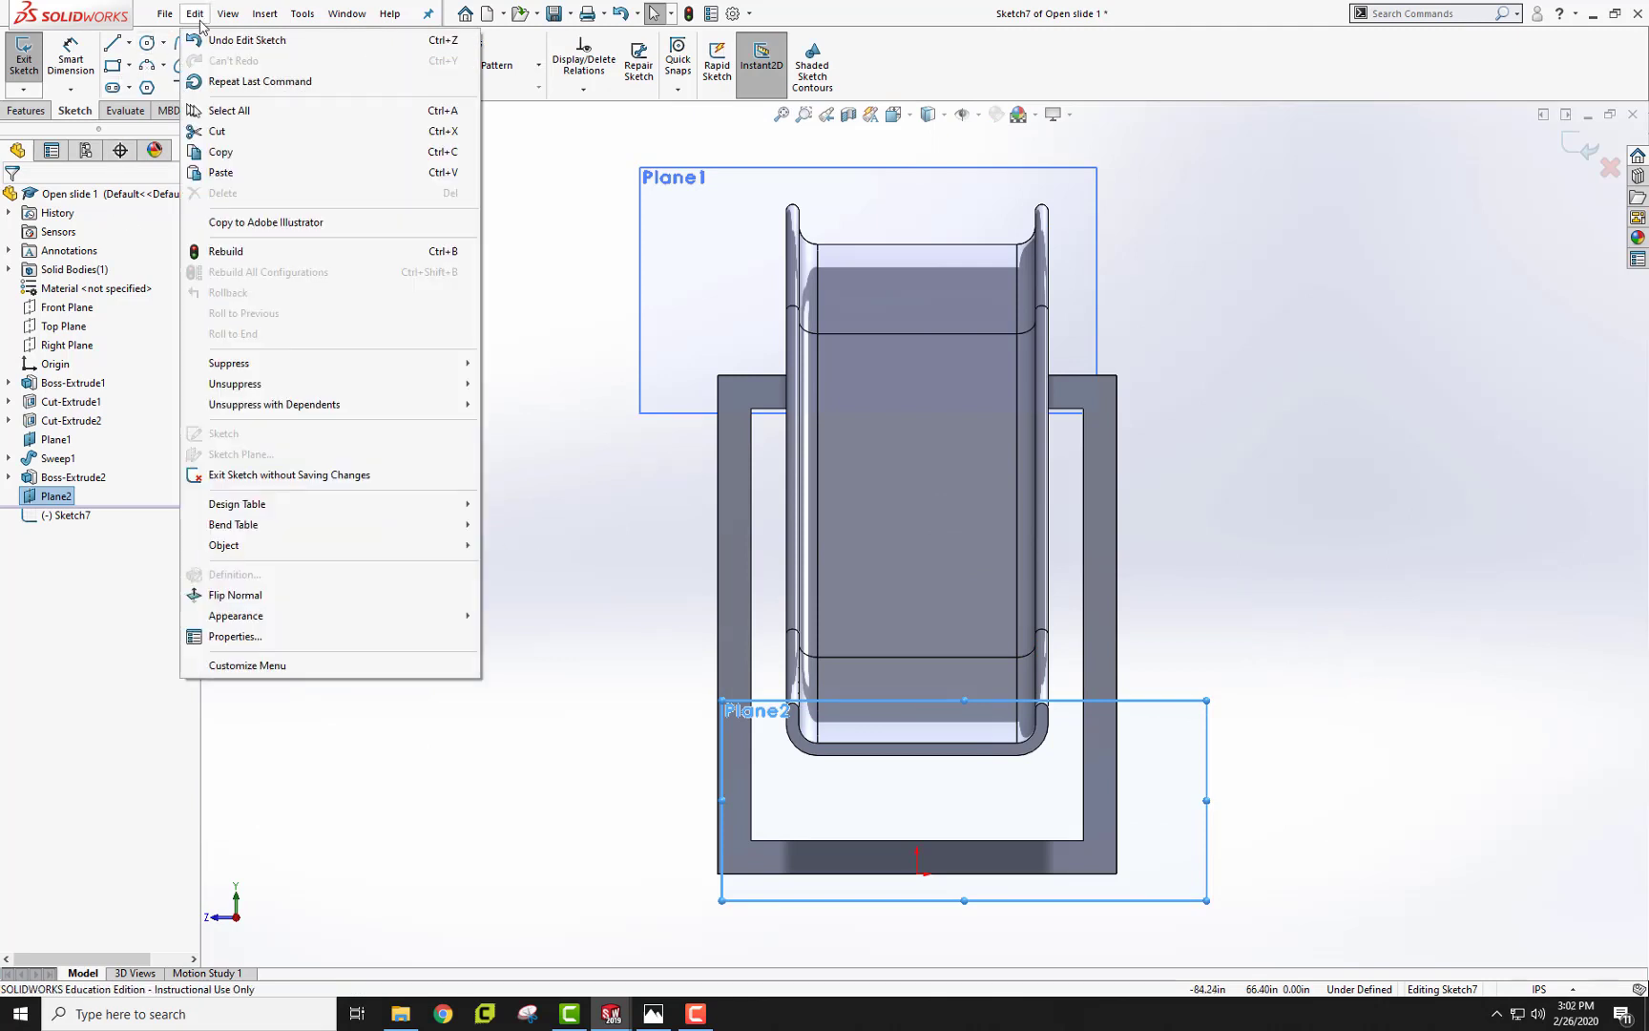
left_click(245, 172)
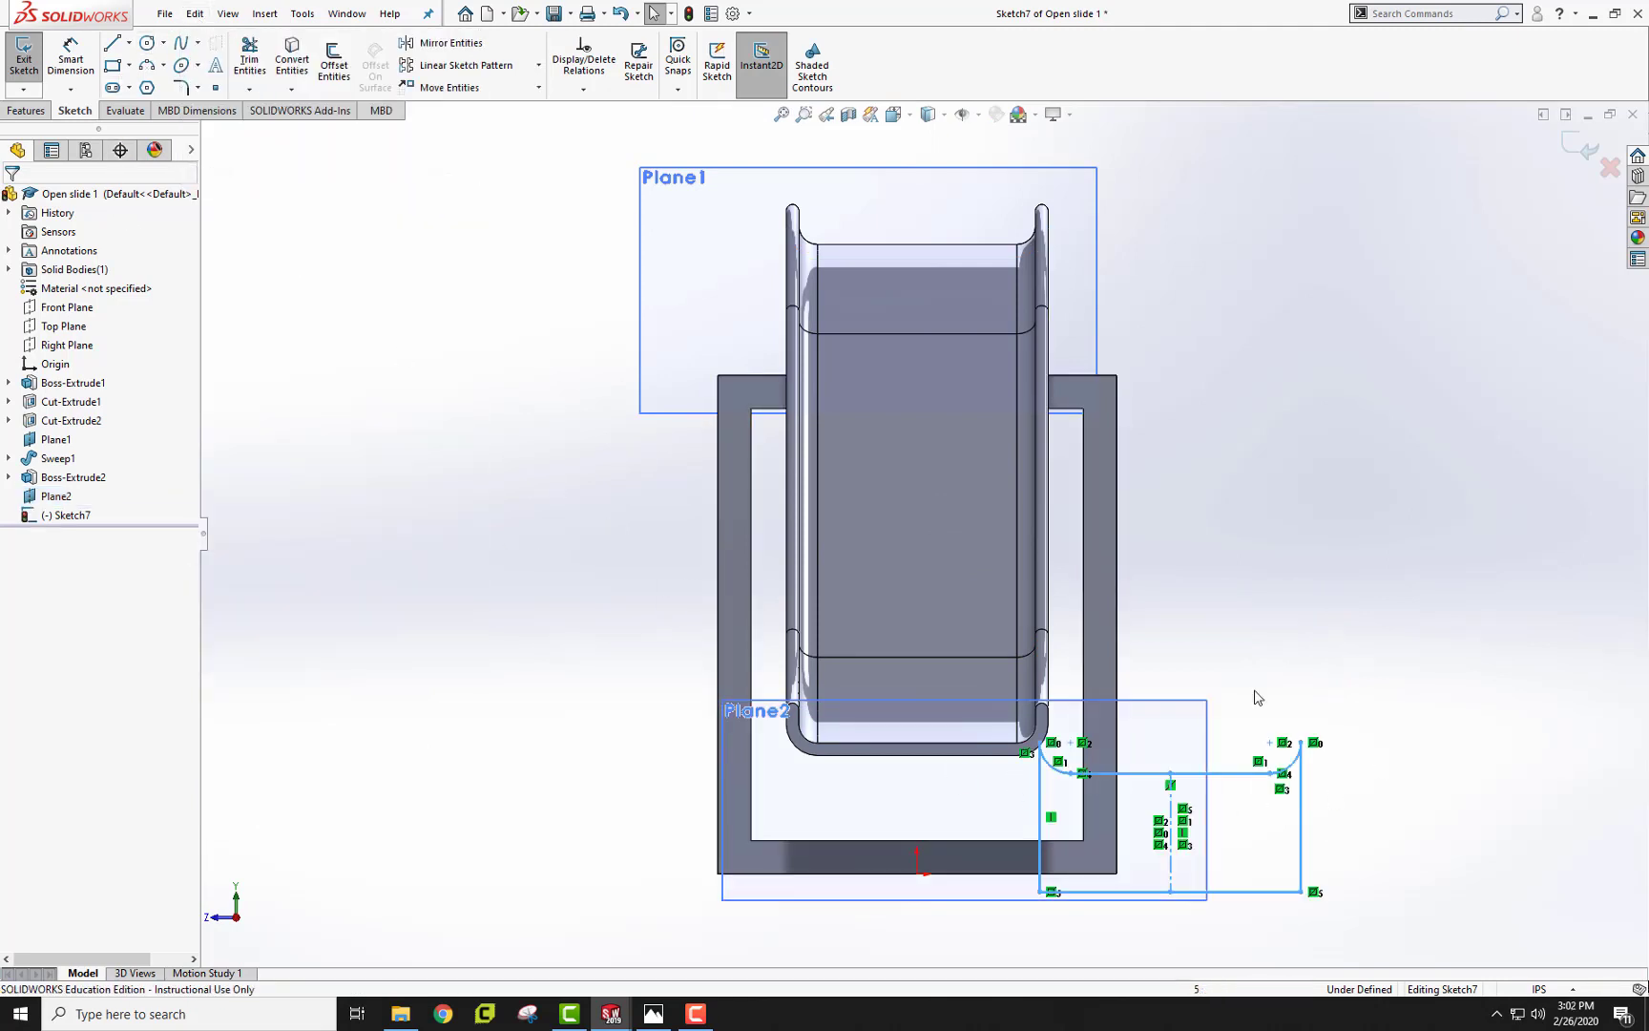
left_click_drag(661, 644, 1451, 943)
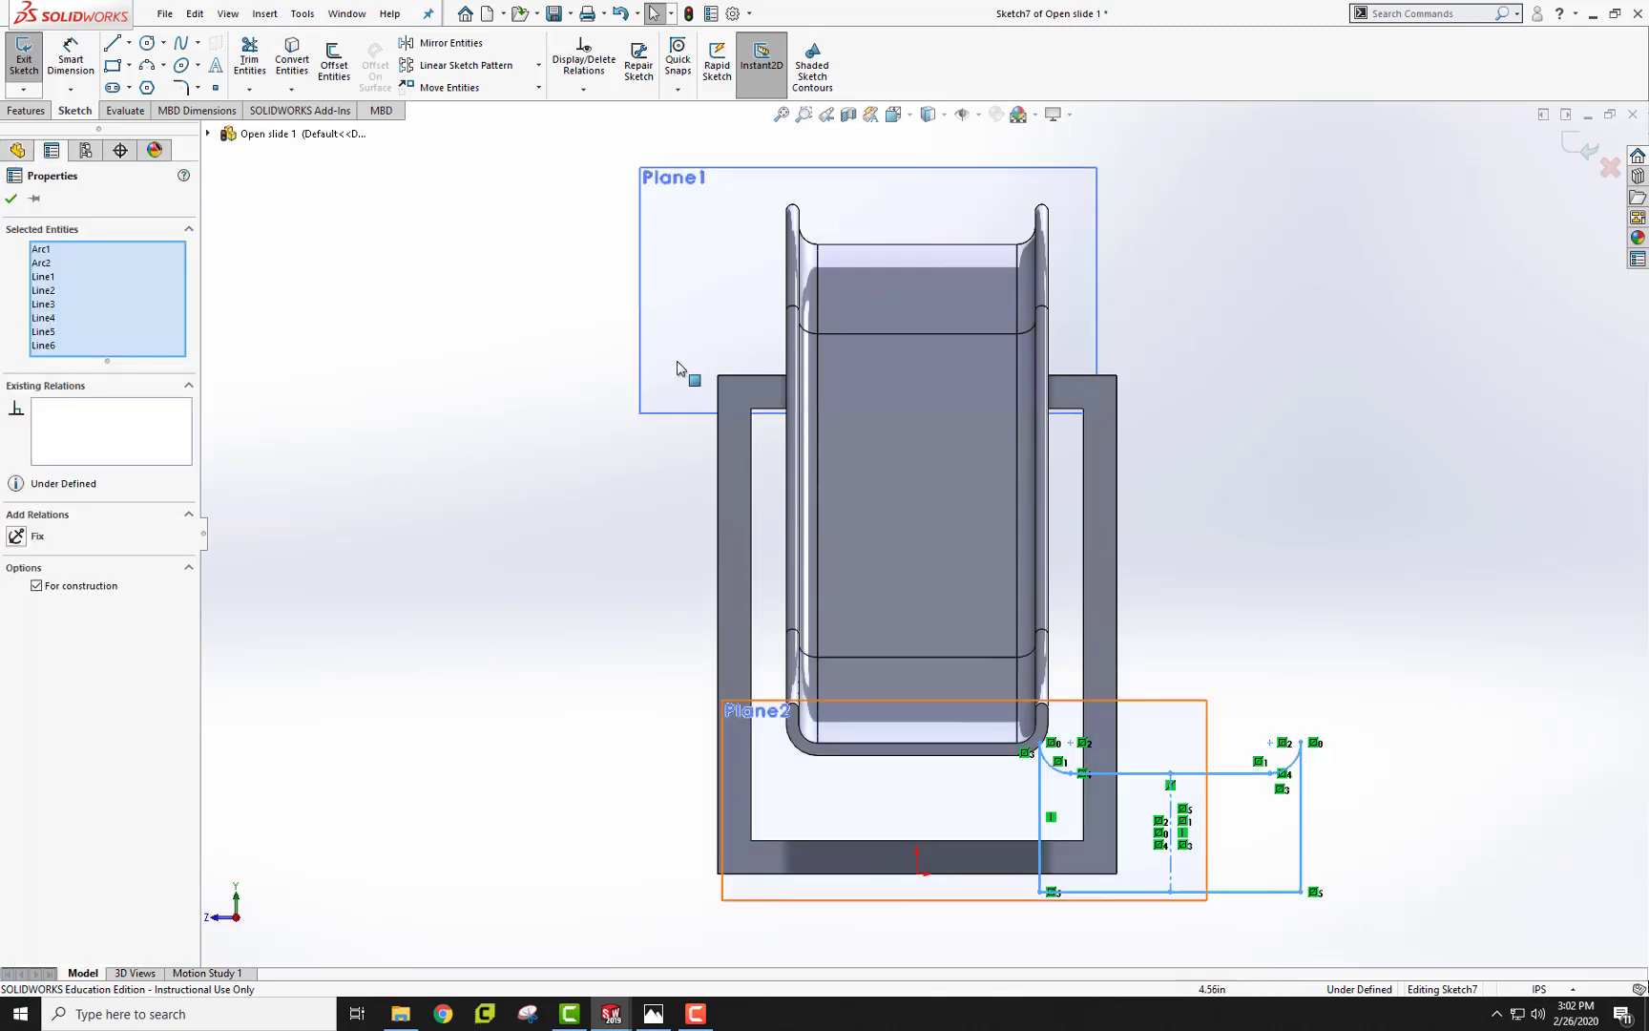
left_click(466, 90)
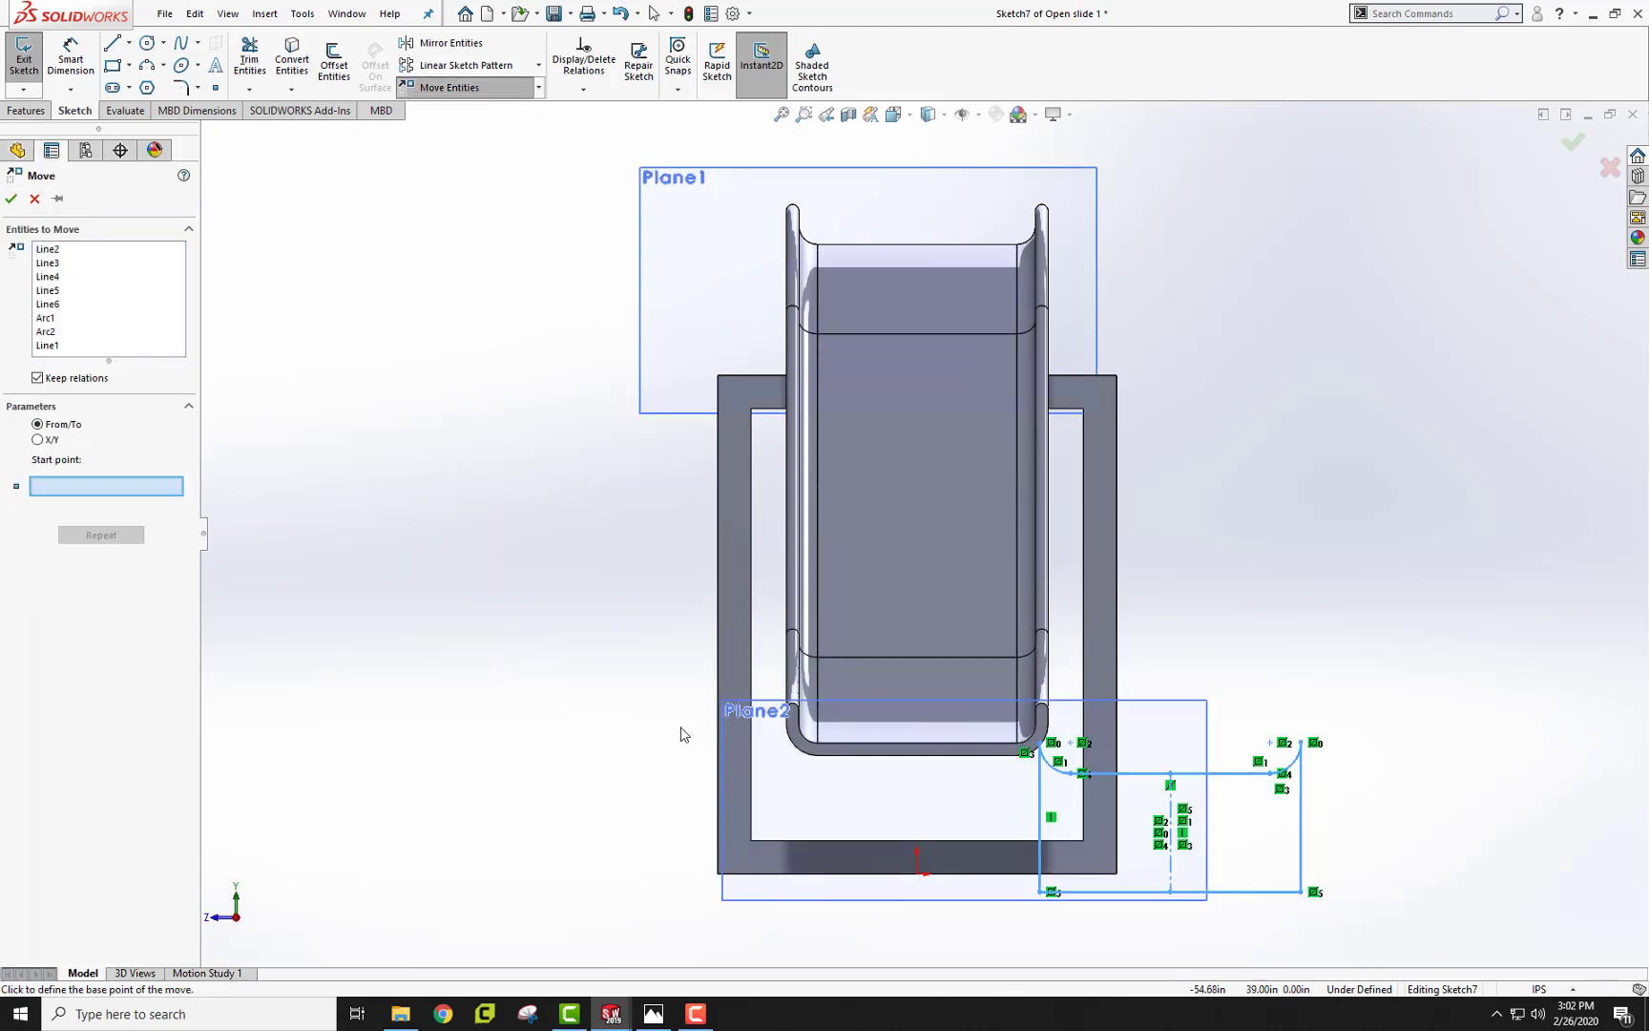
left_click(1170, 774)
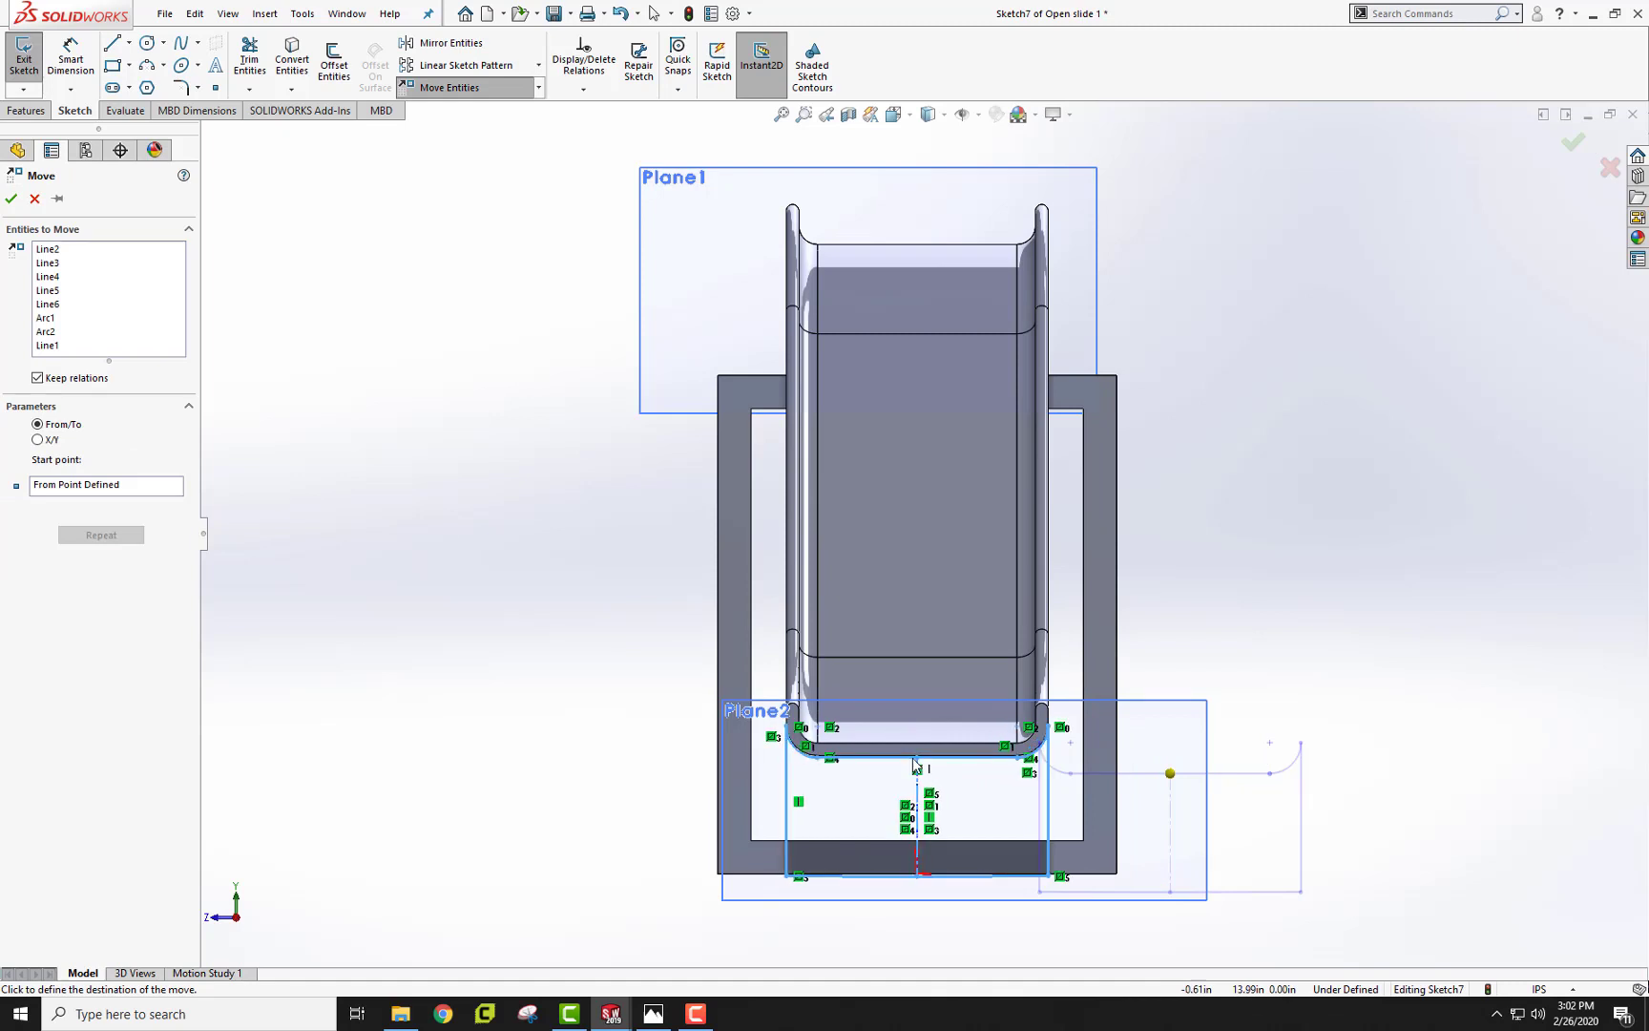
left_click(916, 768)
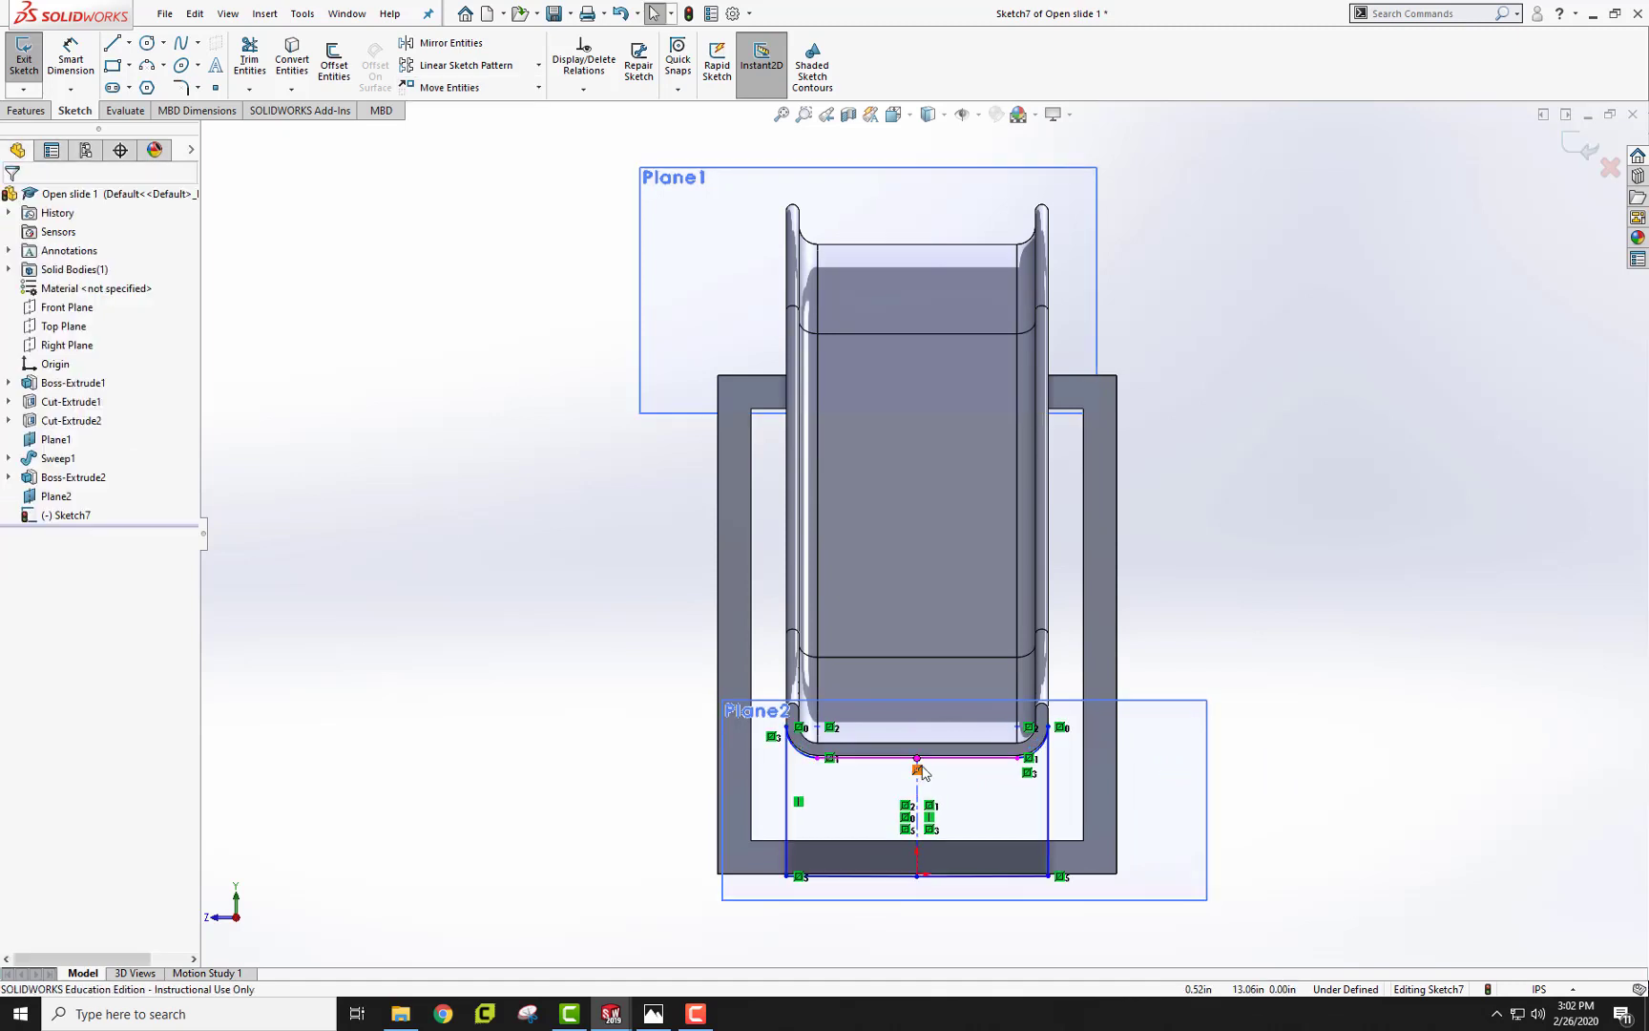
left_click(24, 56)
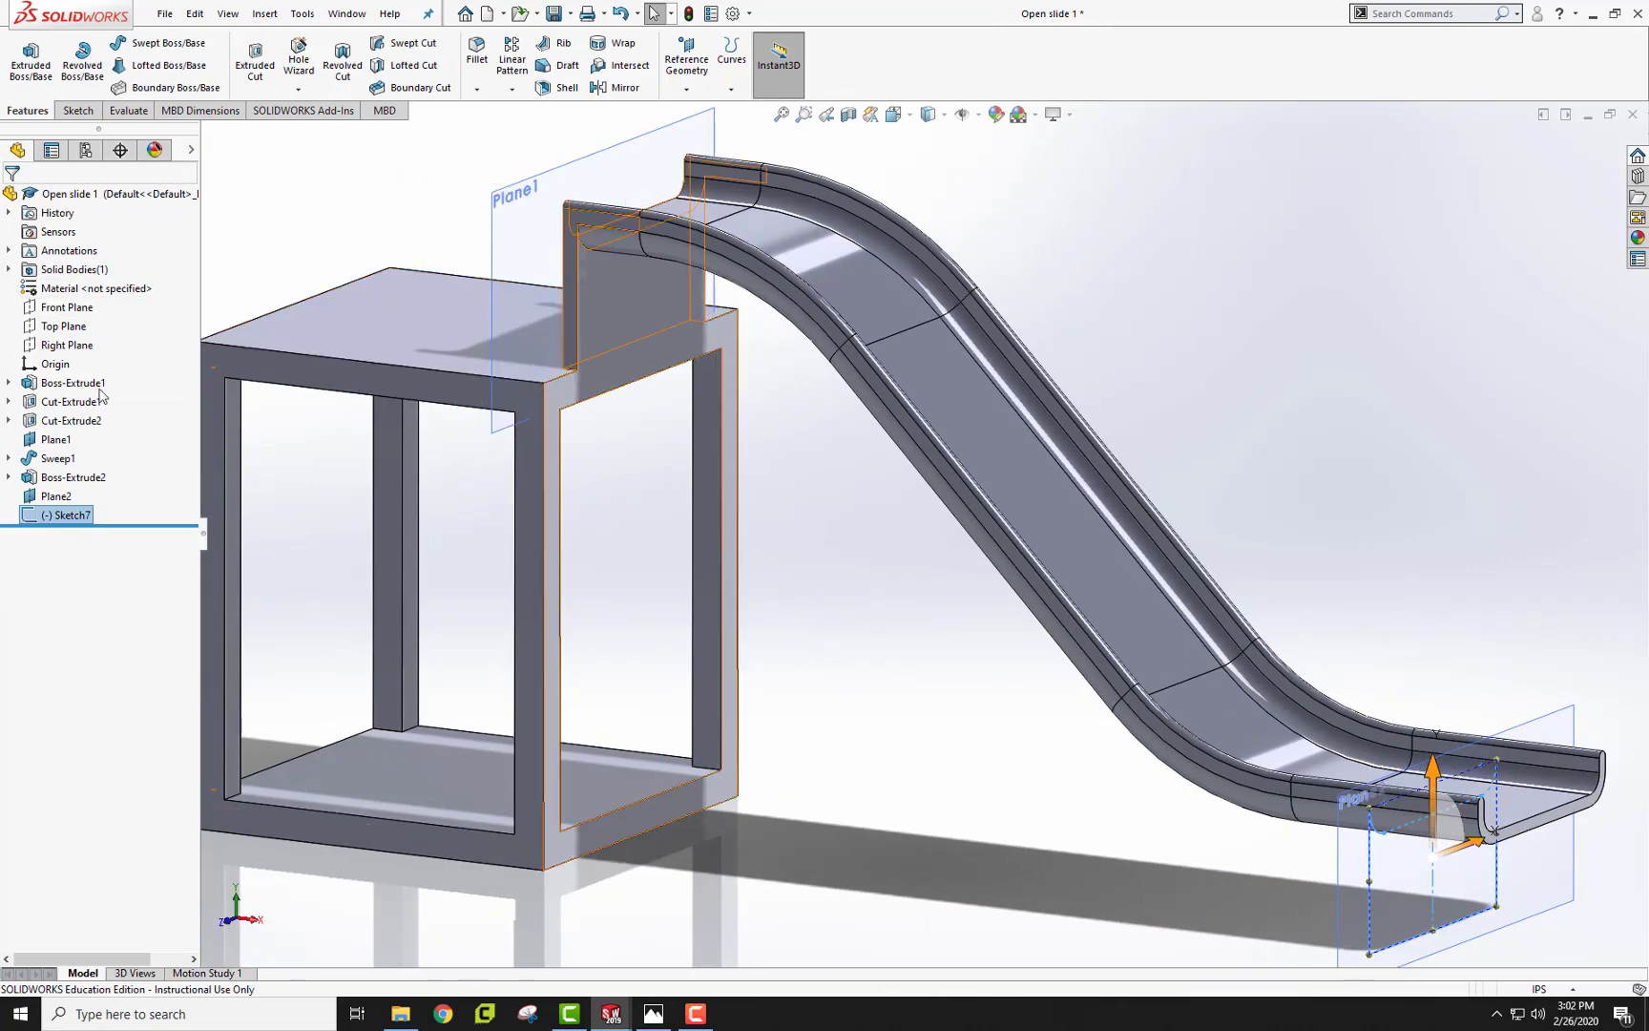
Extrude Sketch7 at the default depth into a support block under the slide's lower end
left_click(39, 75)
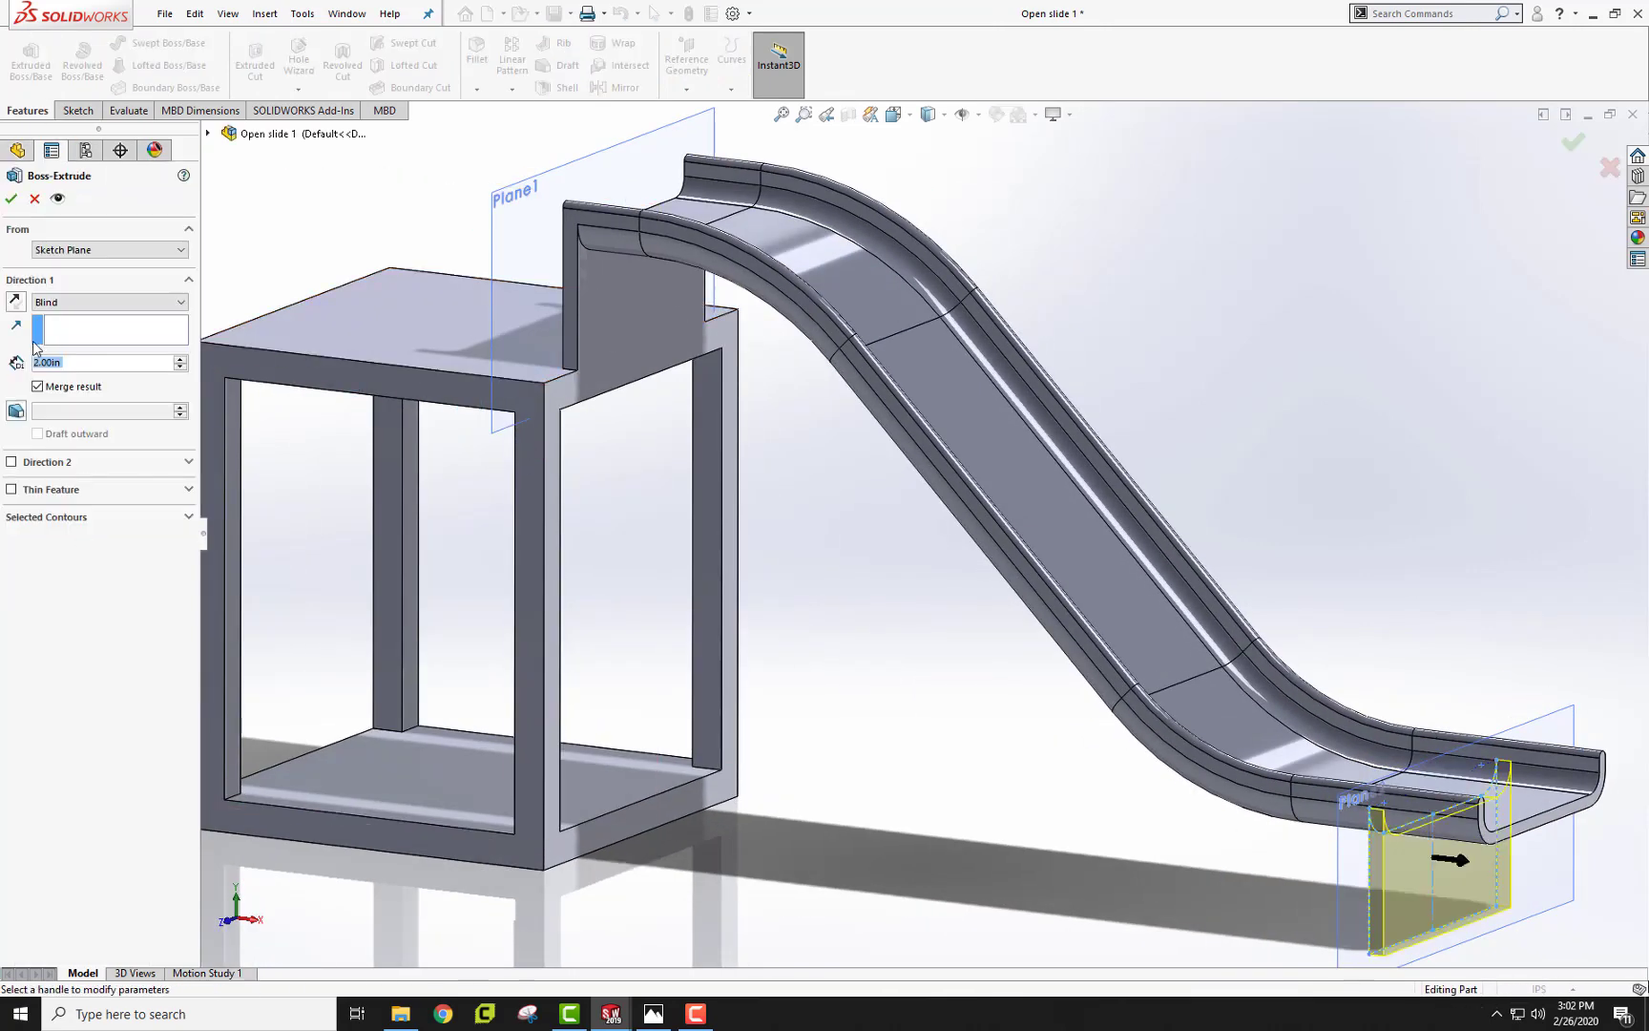
left_click(10, 199)
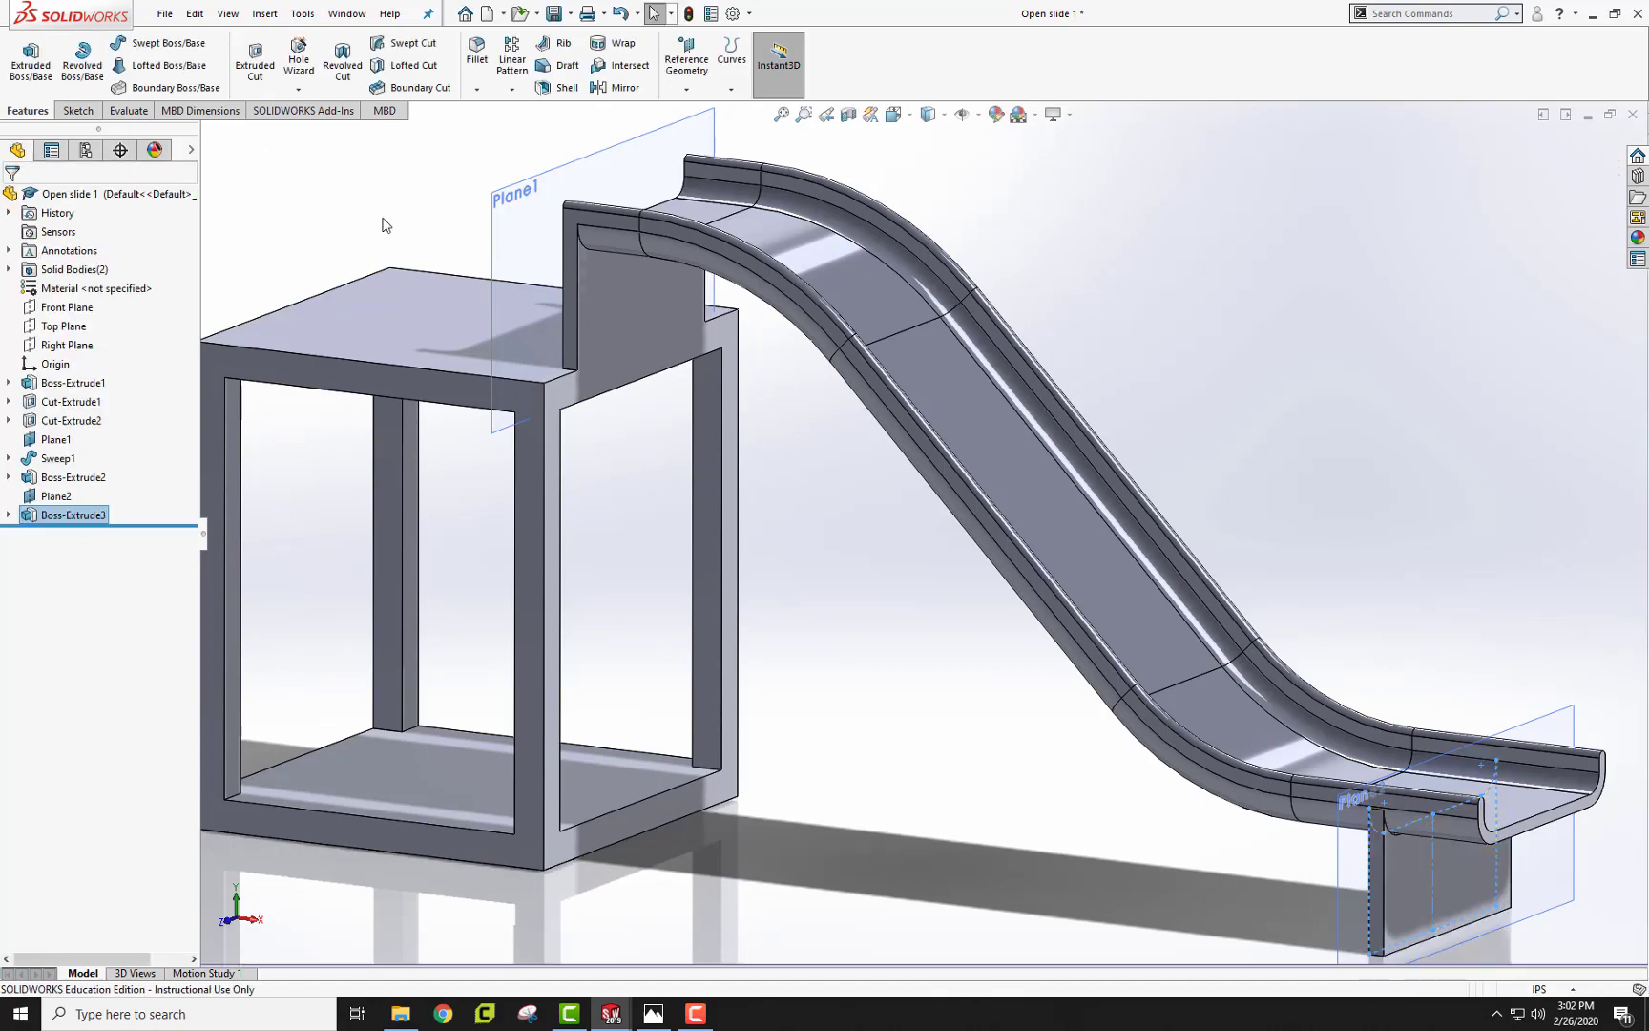
mouse_move(1149, 347)
middle_mouse_down()
mouse_move(1027, 315)
mouse_move(1183, 358)
mouse_move(1093, 350)
mouse_move(1123, 344)
mouse_move(1117, 390)
mouse_move(1076, 336)
mouse_move(588, 472)
middle_mouse_up()
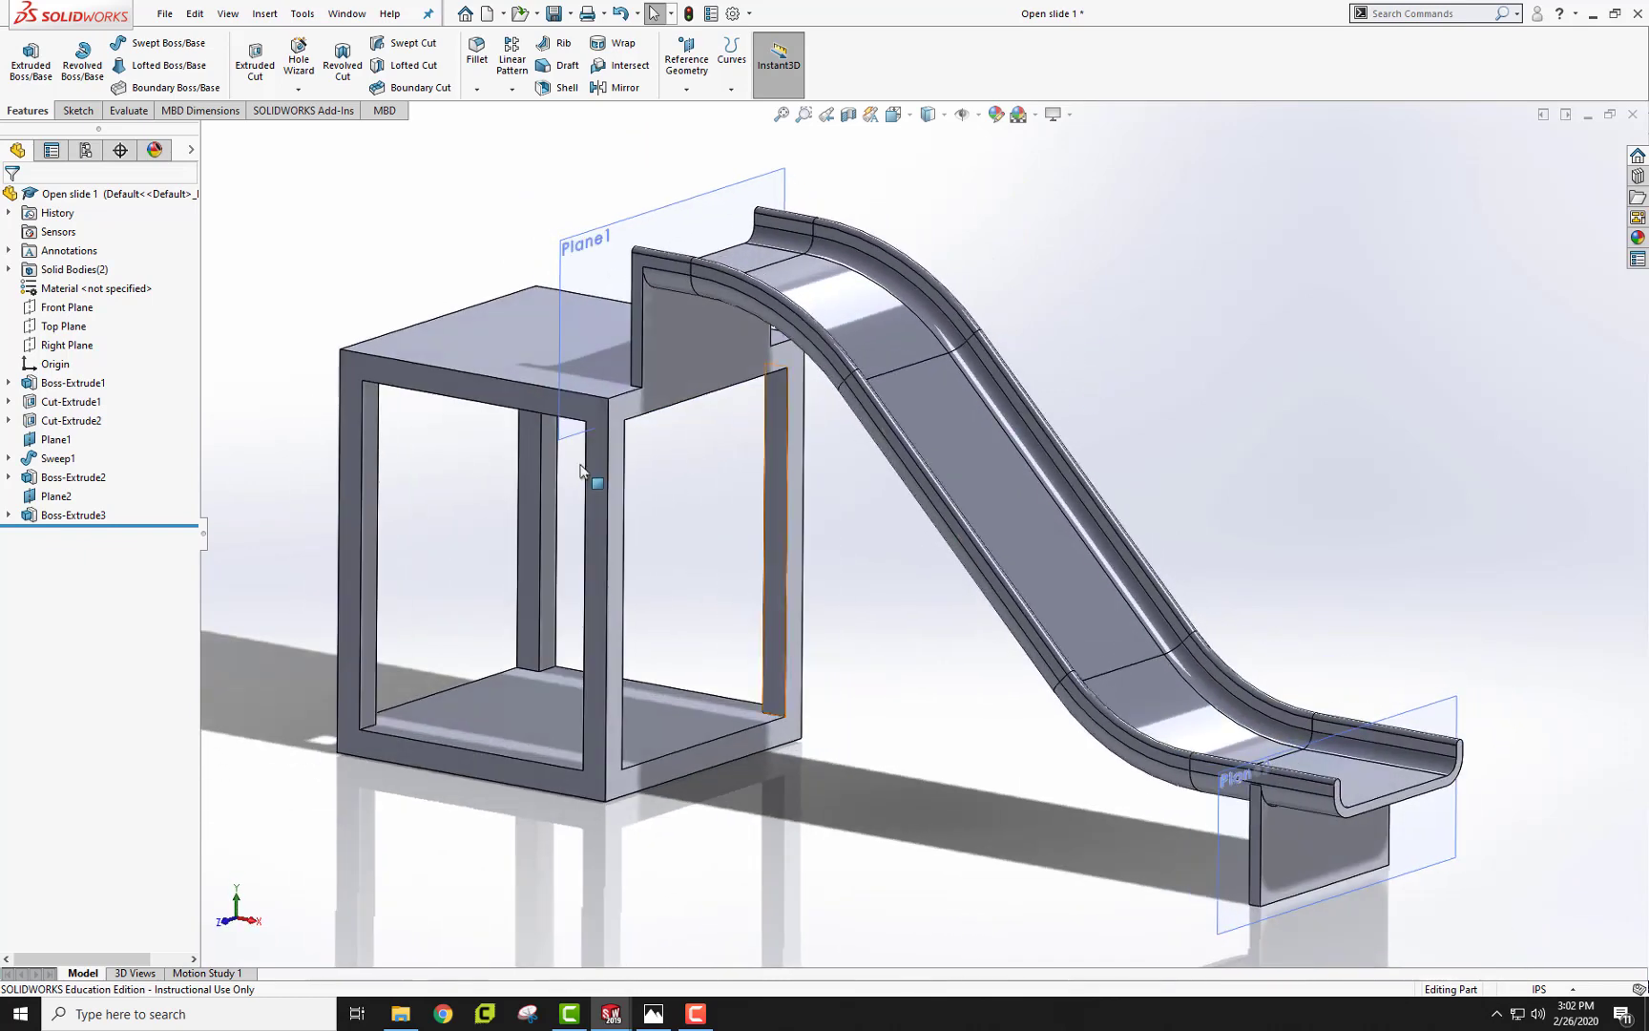
Hide Plane2 and Plane1, then select the slide and exit block features in the tree
right_click(67, 498)
left_click(109, 470)
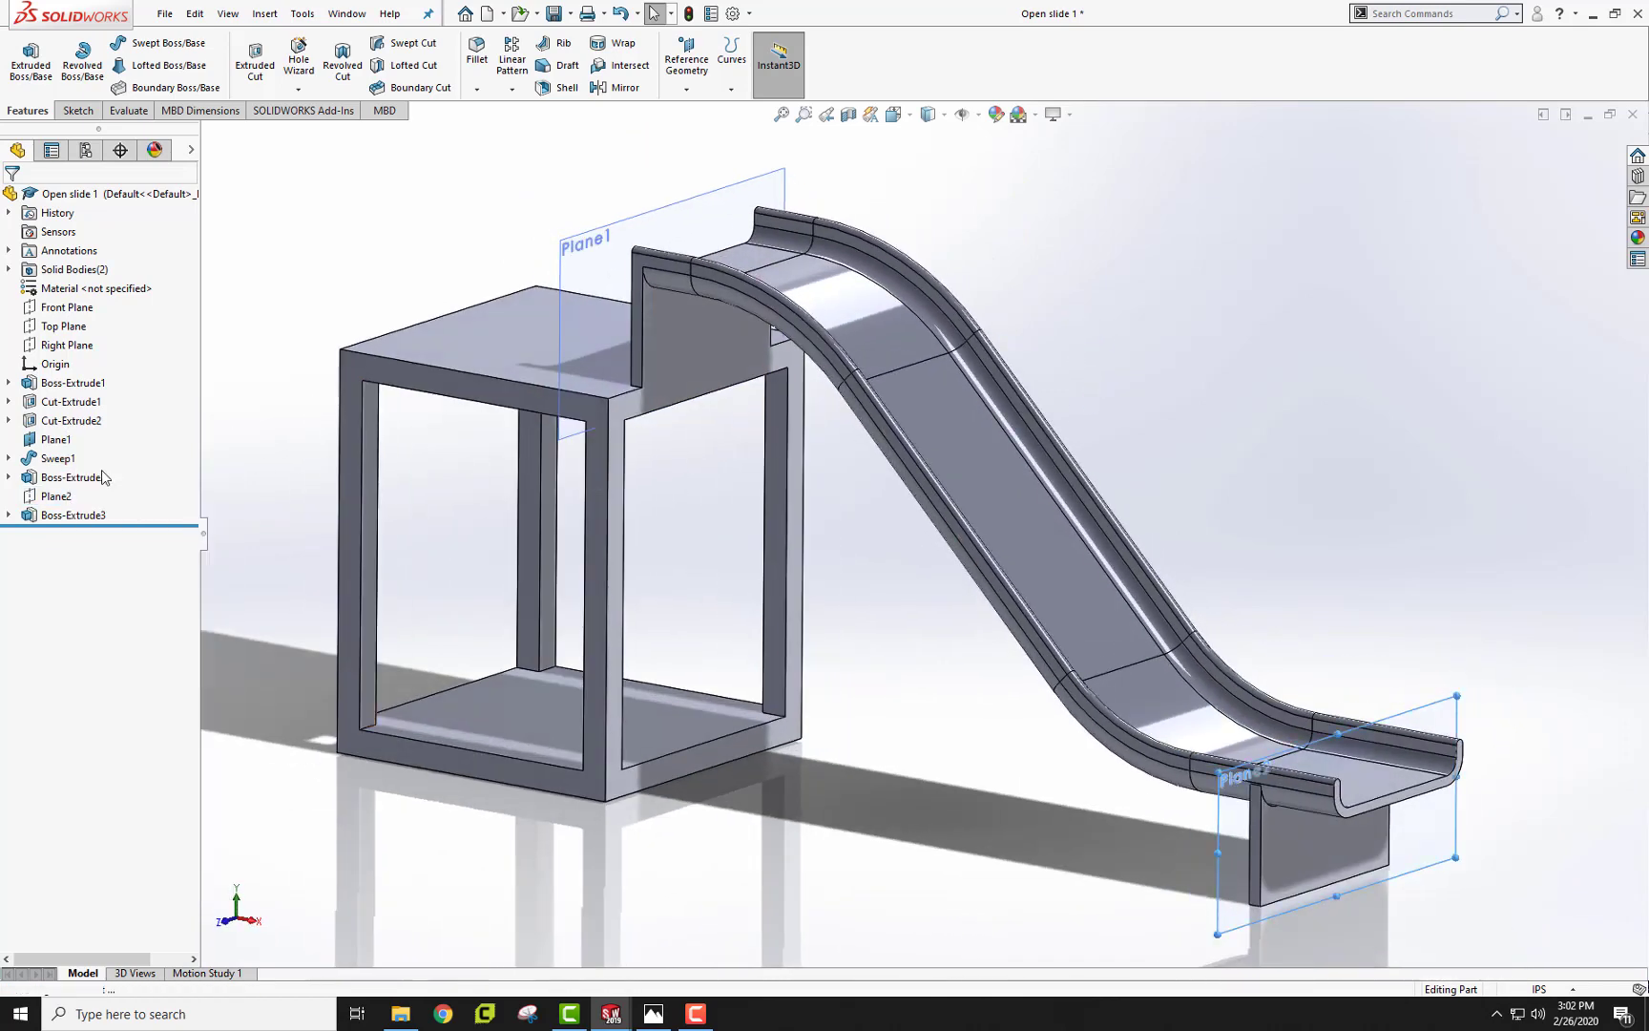
right_click(56, 439)
left_click(108, 410)
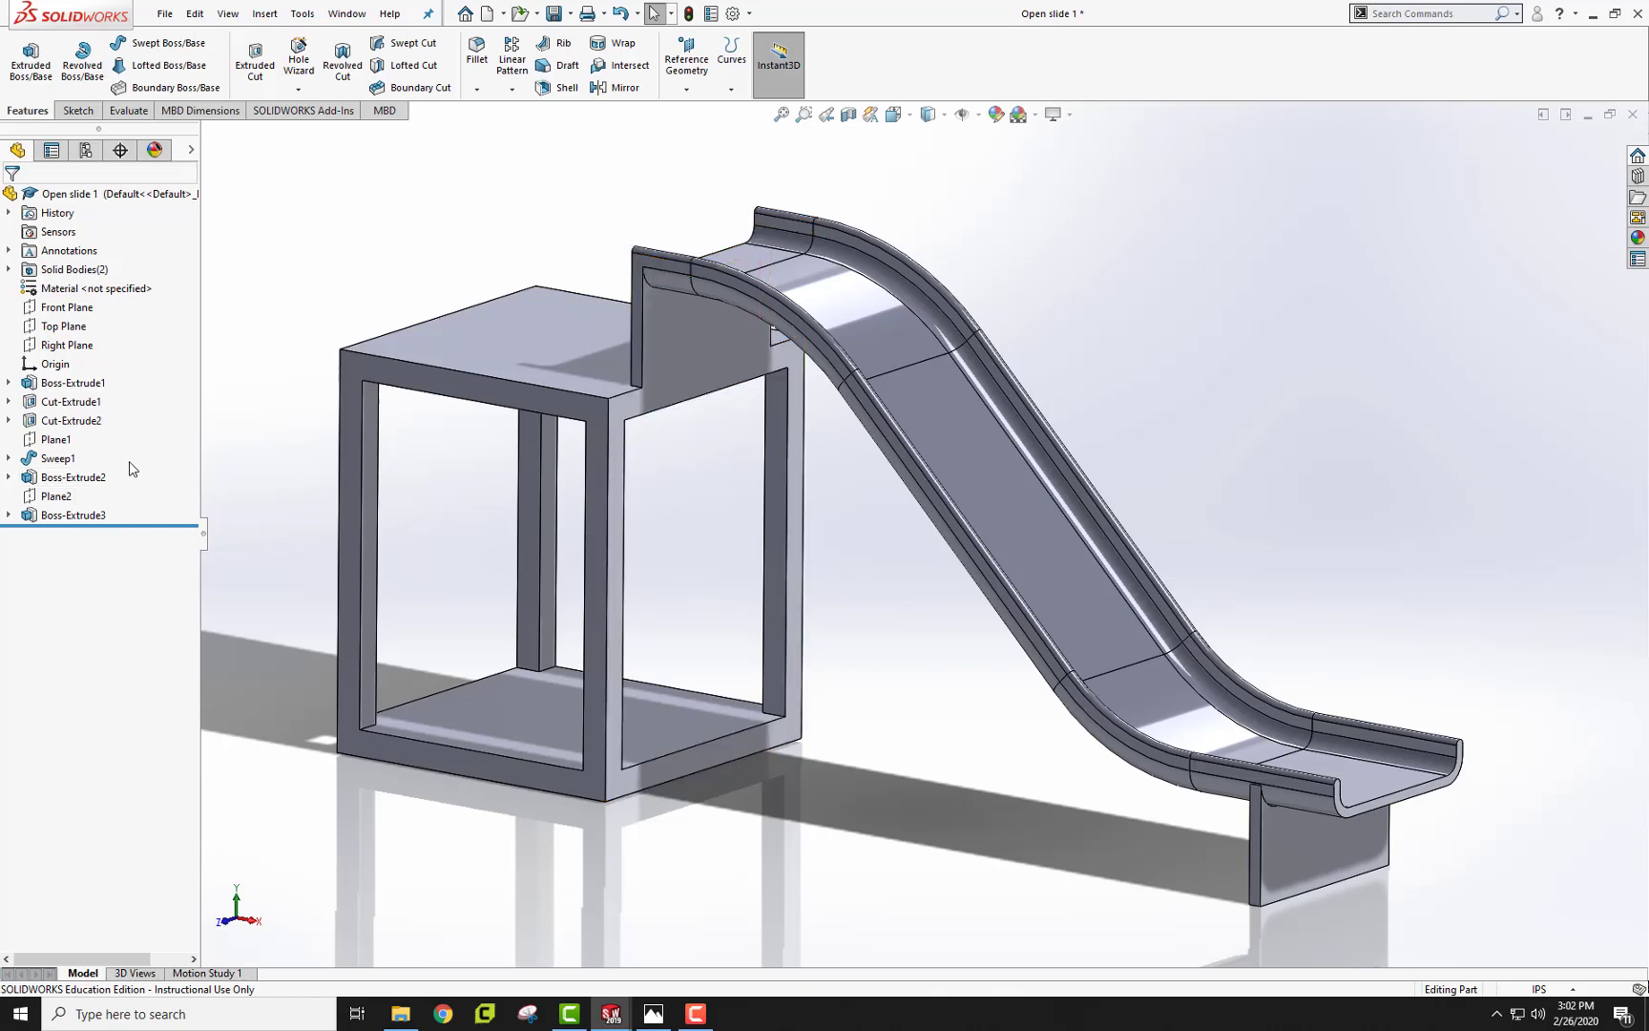
left_click_drag(130, 459, 45, 525)
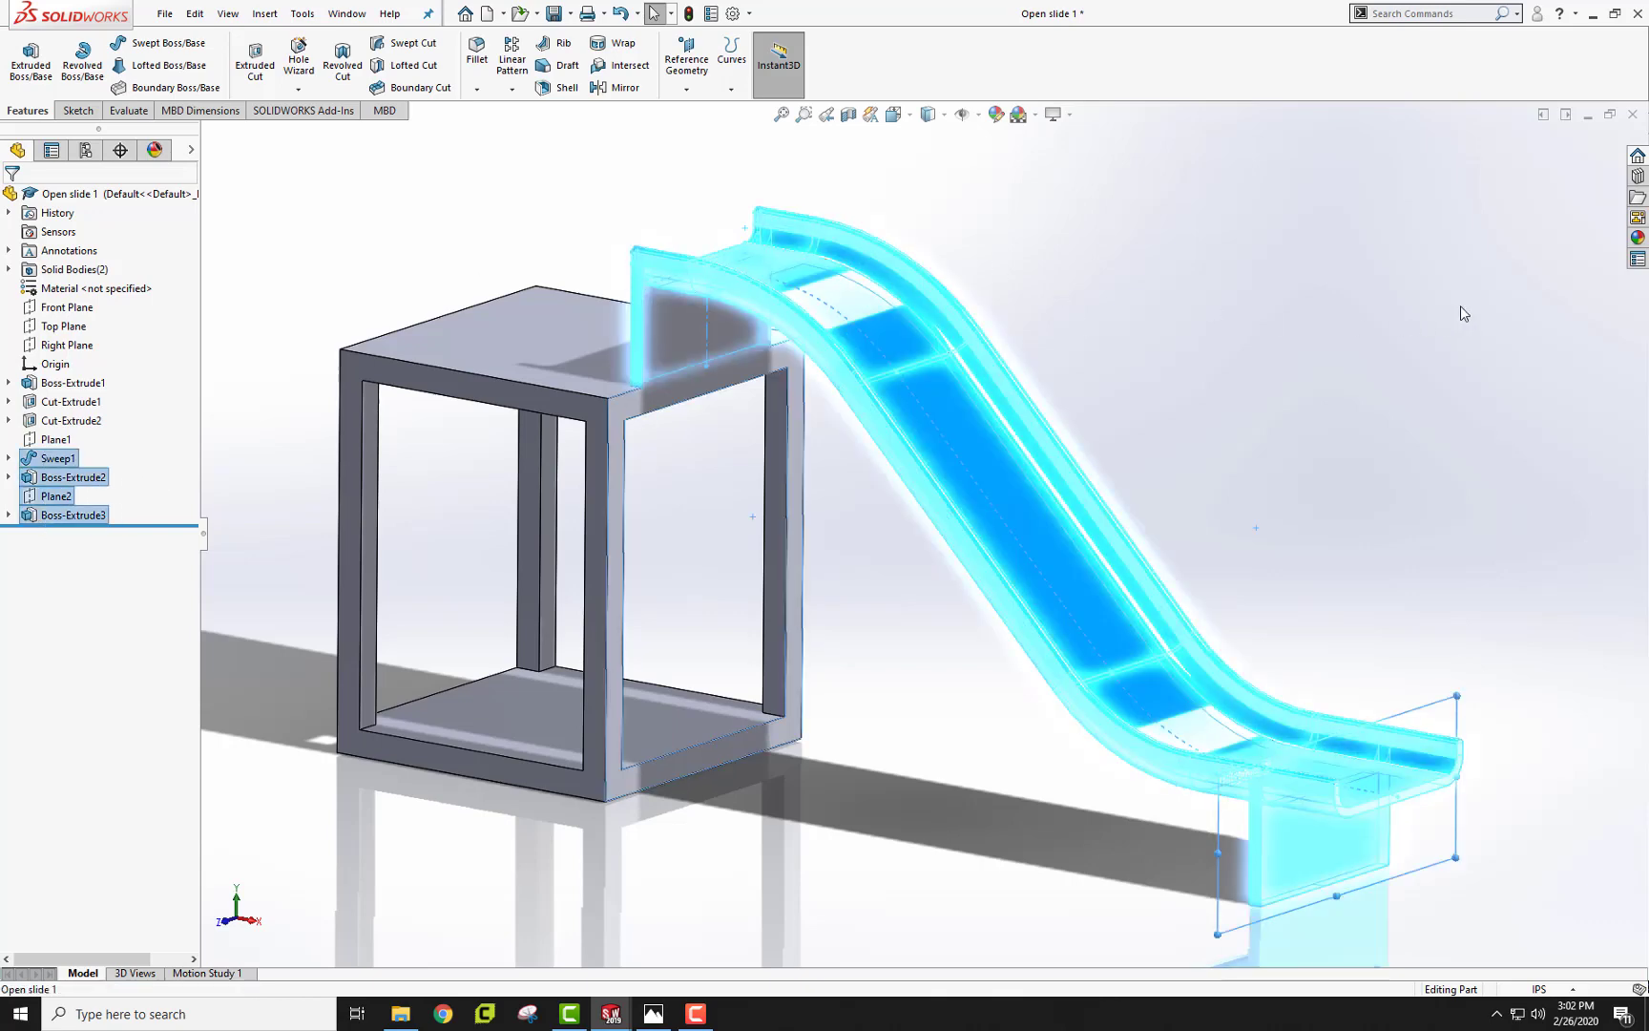
Apply yellow high gloss plastic from Appearances > Plastic > High Gloss to the slide and blocks
left_click(1638, 238)
left_click(1443, 165)
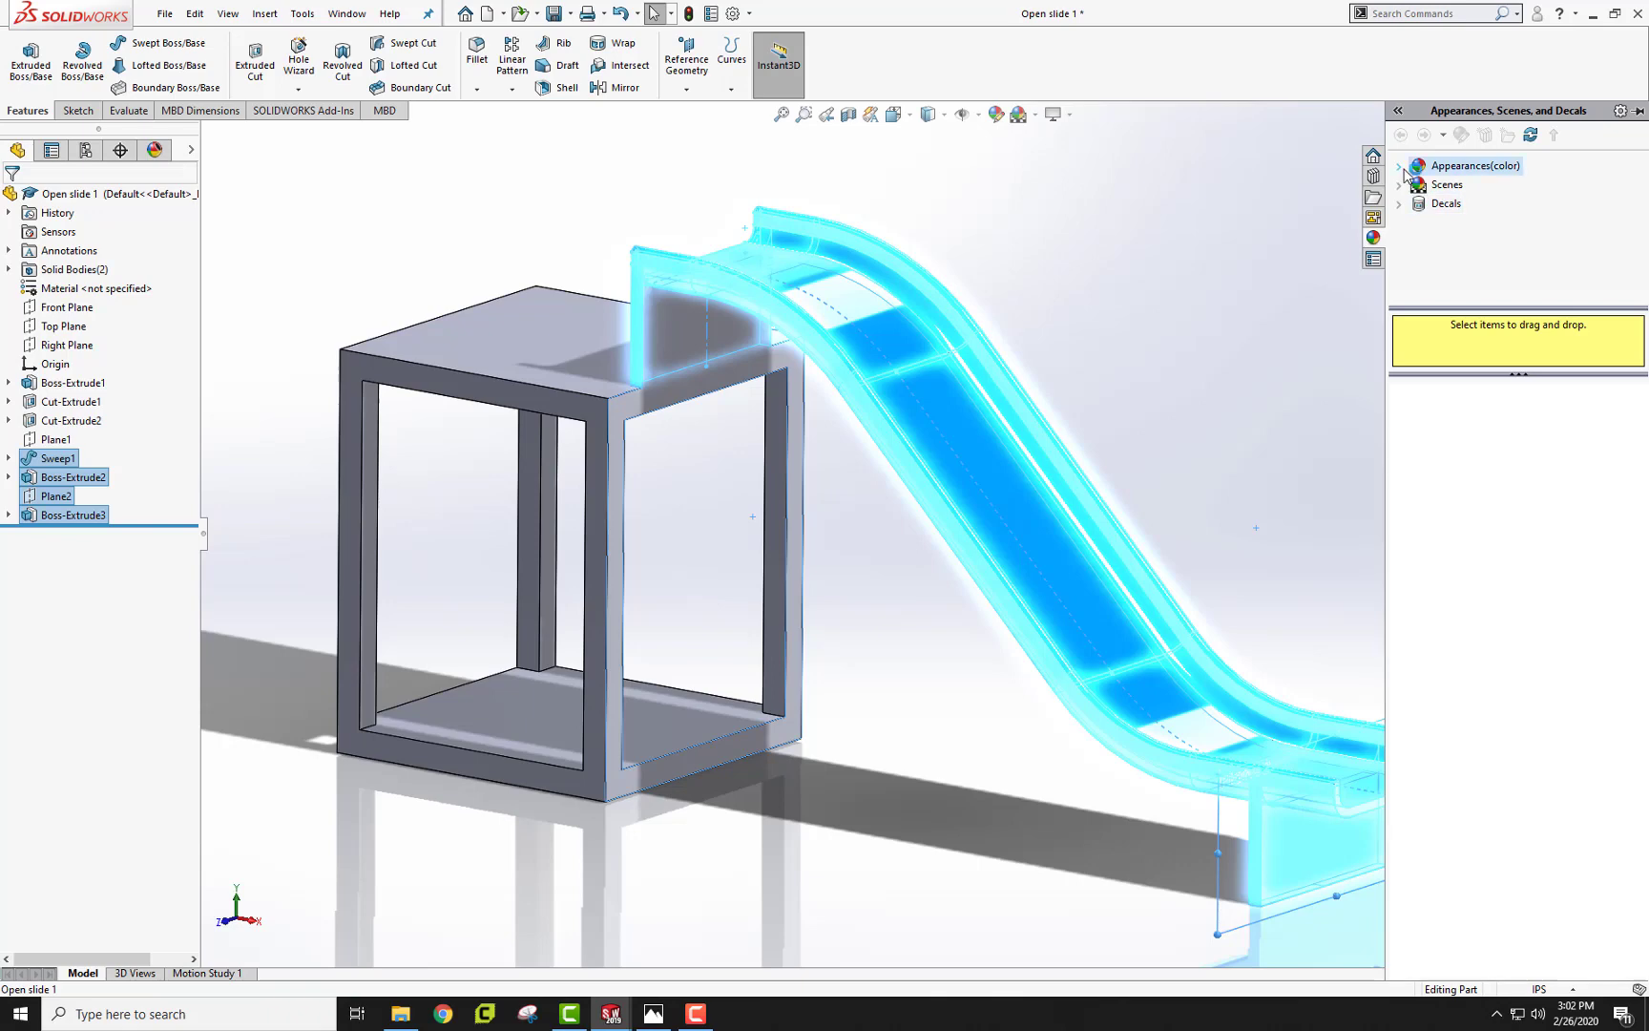
left_click(1418, 185)
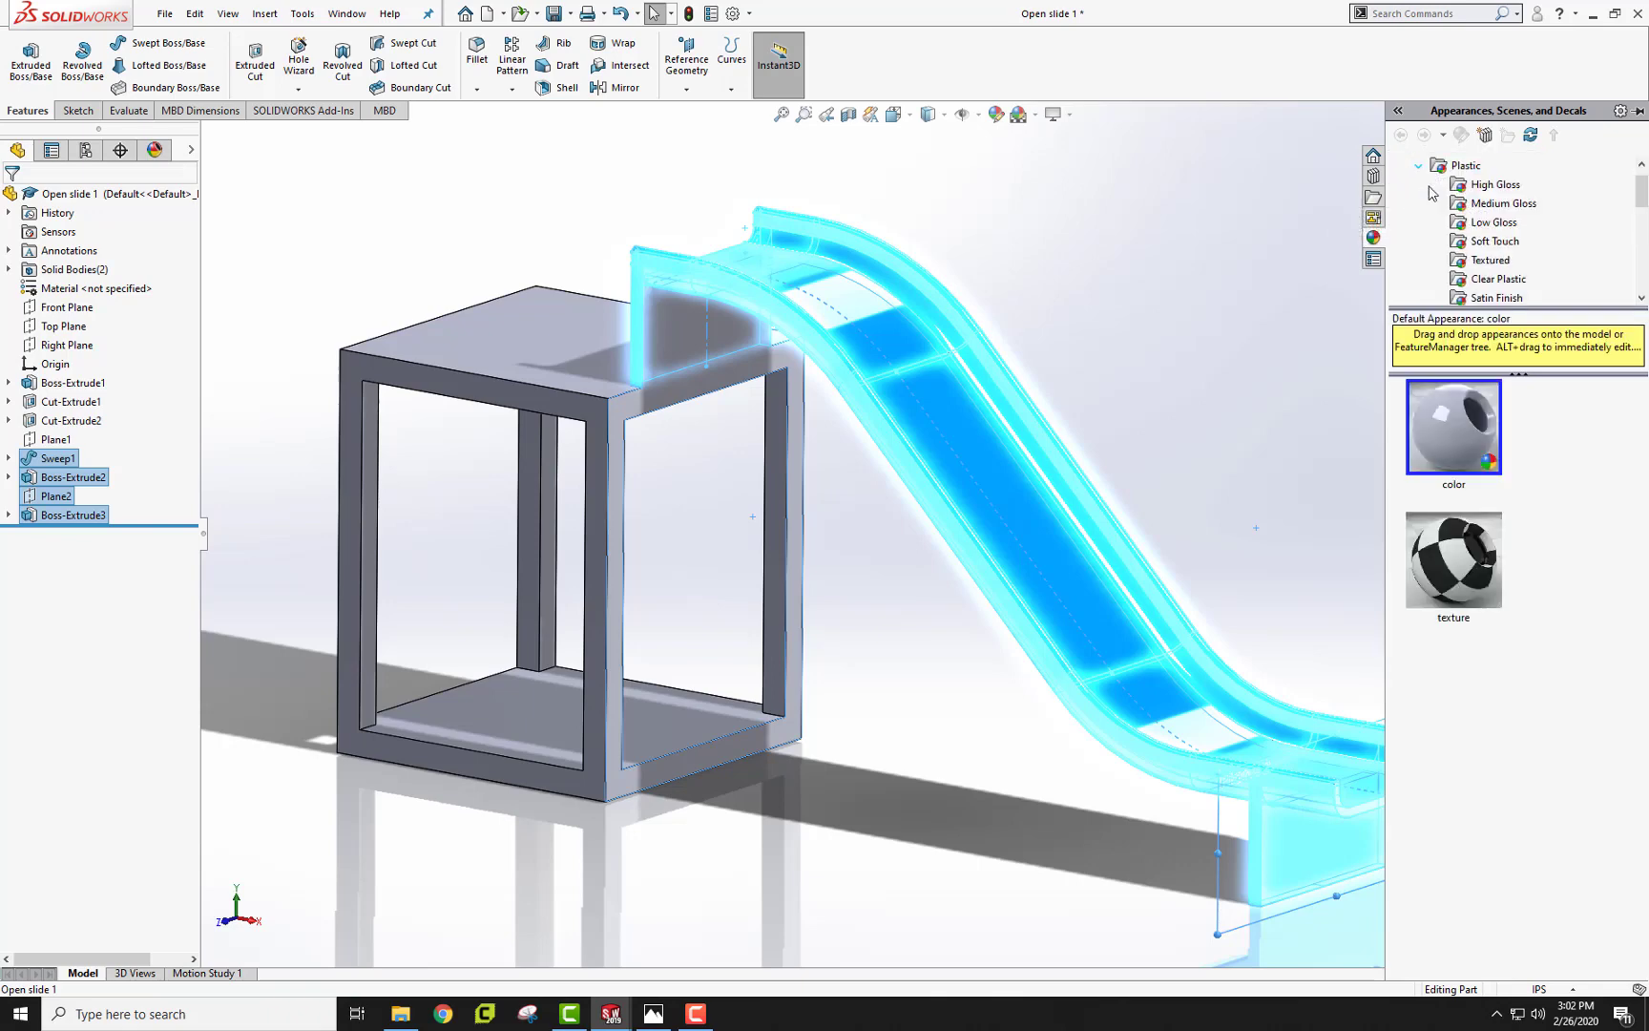
left_click(1489, 186)
scroll(1526, 704, "down", 5)
double_click(1470, 652)
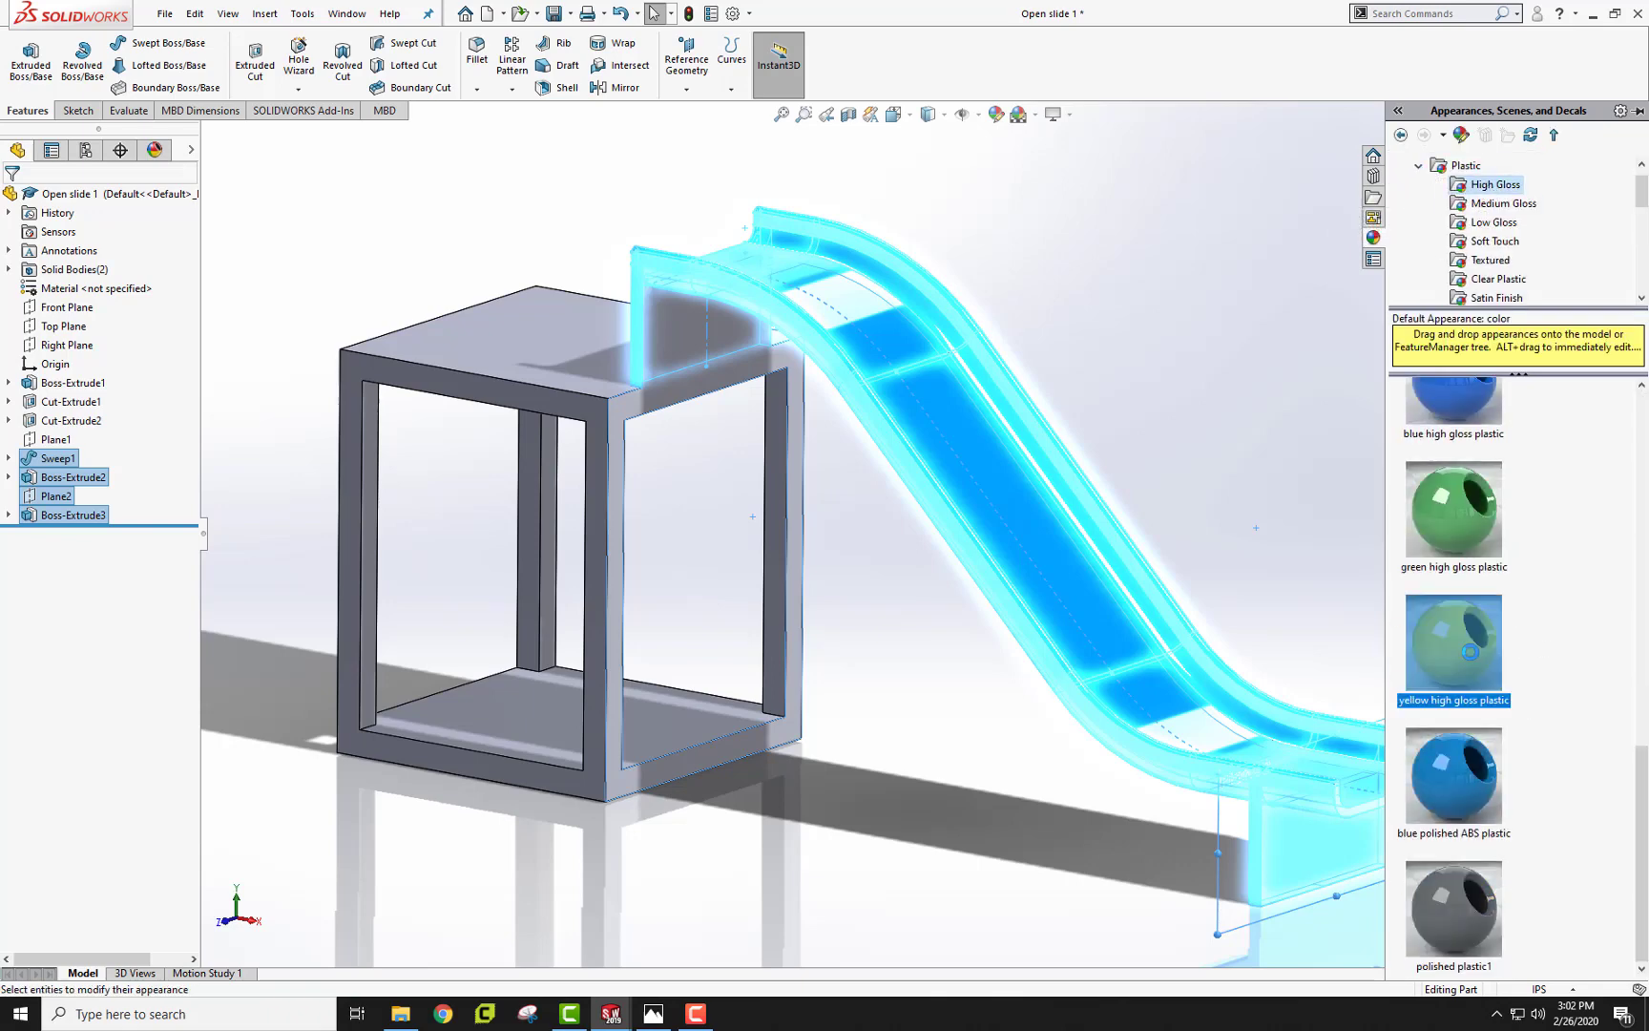
middle_click_drag(1254, 484, 1280, 361)
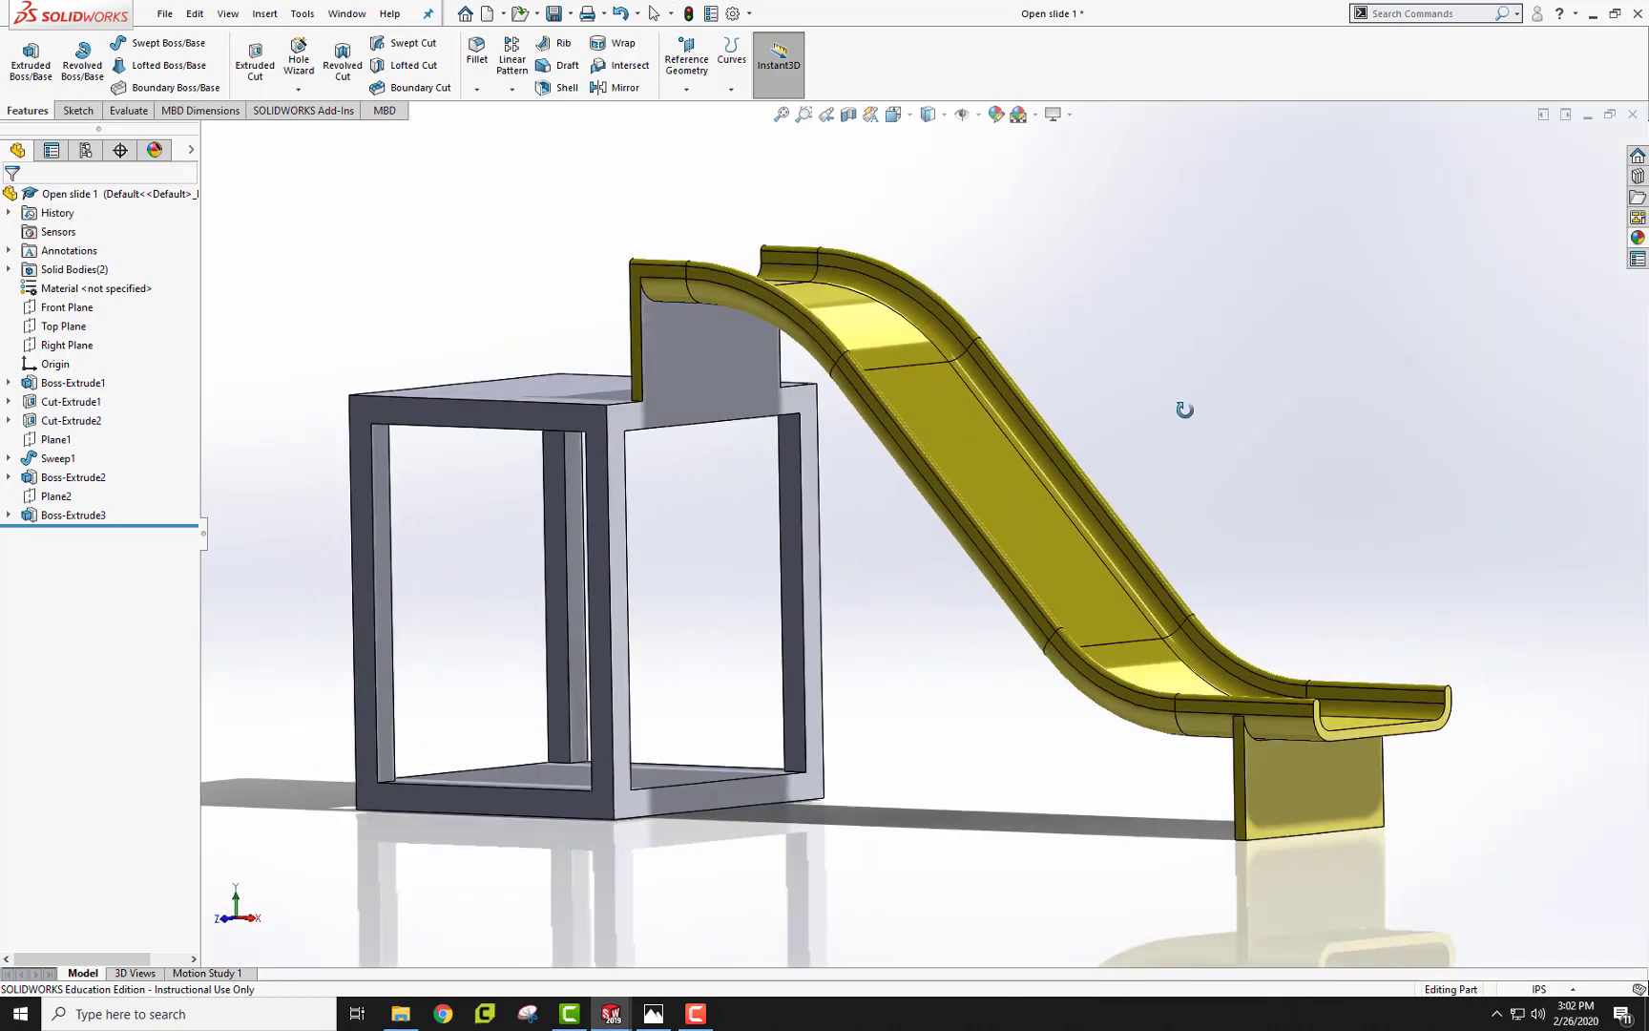
middle_click_drag(1281, 361, 1160, 407)
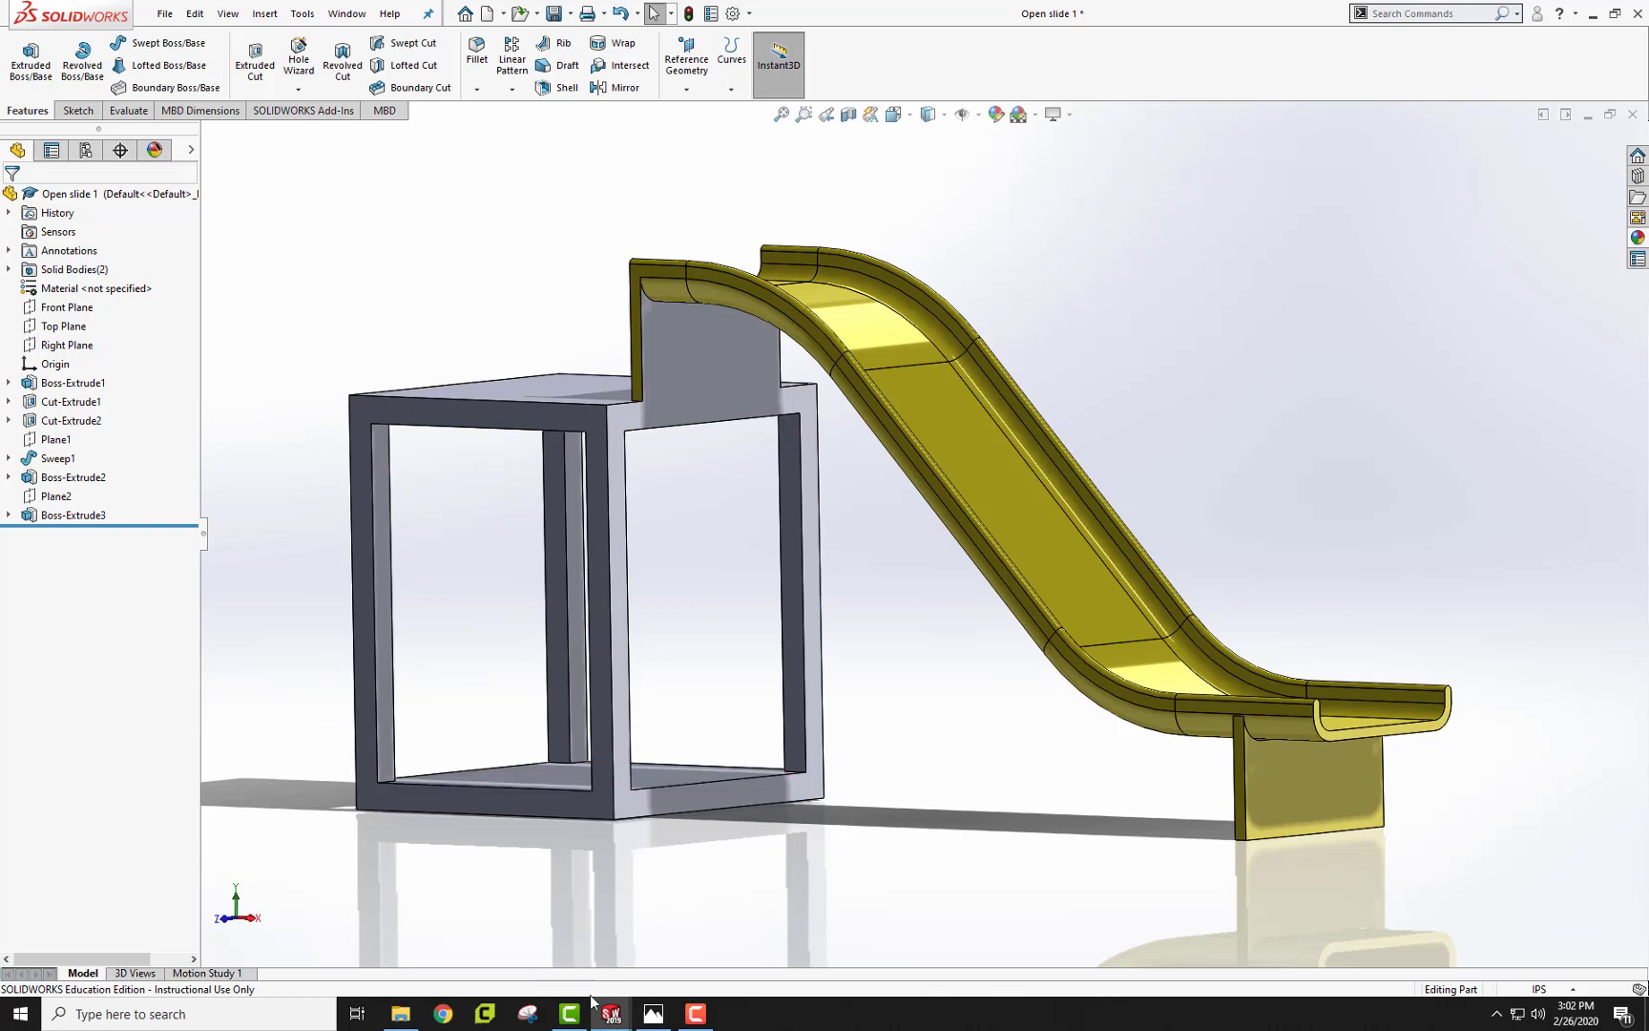
mouse_move(611, 1014)
left_click(745, 974)
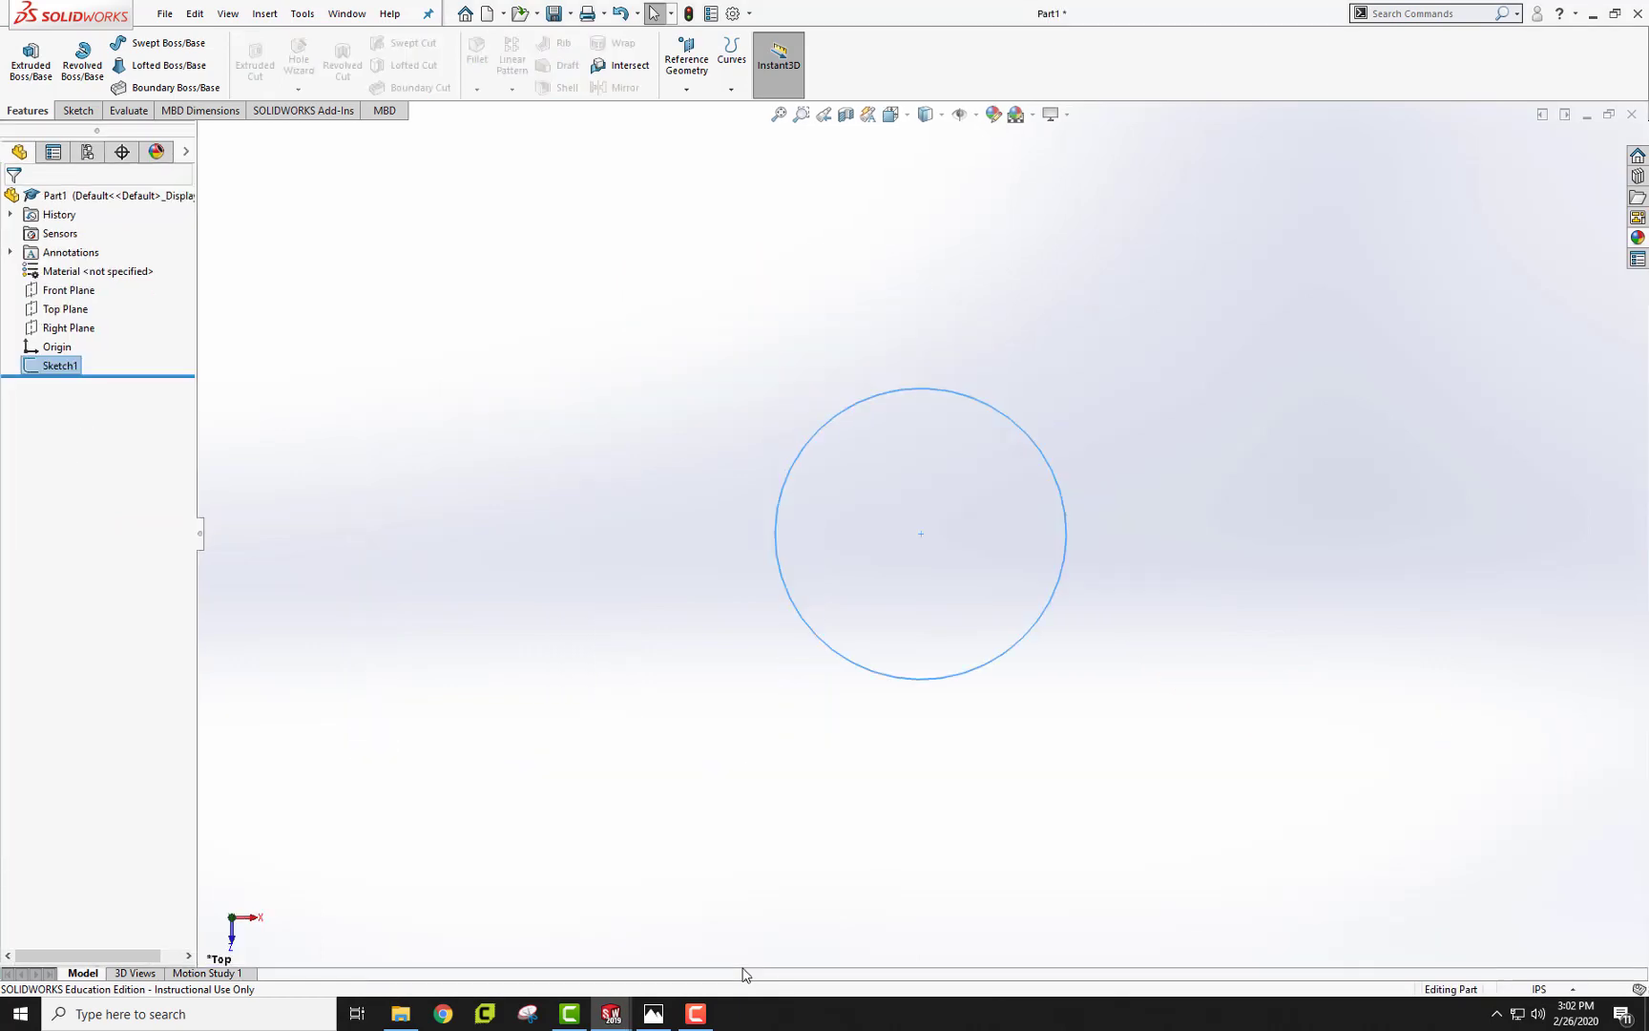
left_click(57, 366)
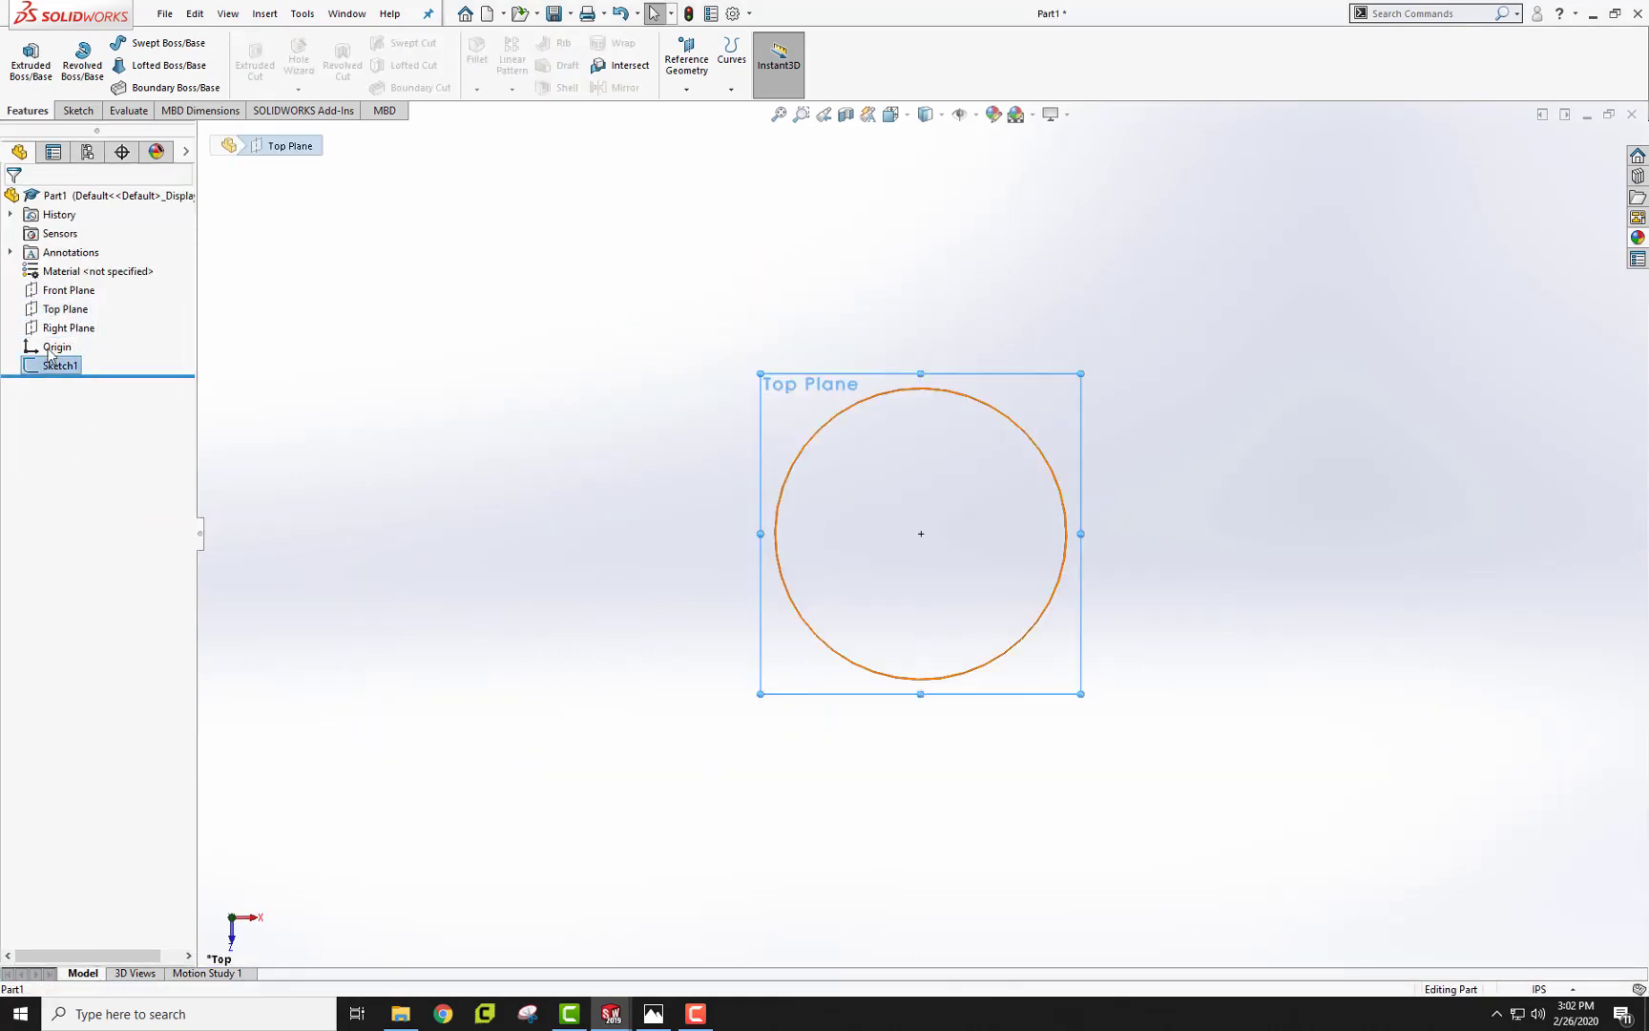
left_click(44, 325)
mouse_move(637, 504)
middle_mouse_down()
mouse_move(644, 313)
mouse_move(596, 204)
mouse_move(611, 207)
middle_mouse_up()
left_click(23, 59)
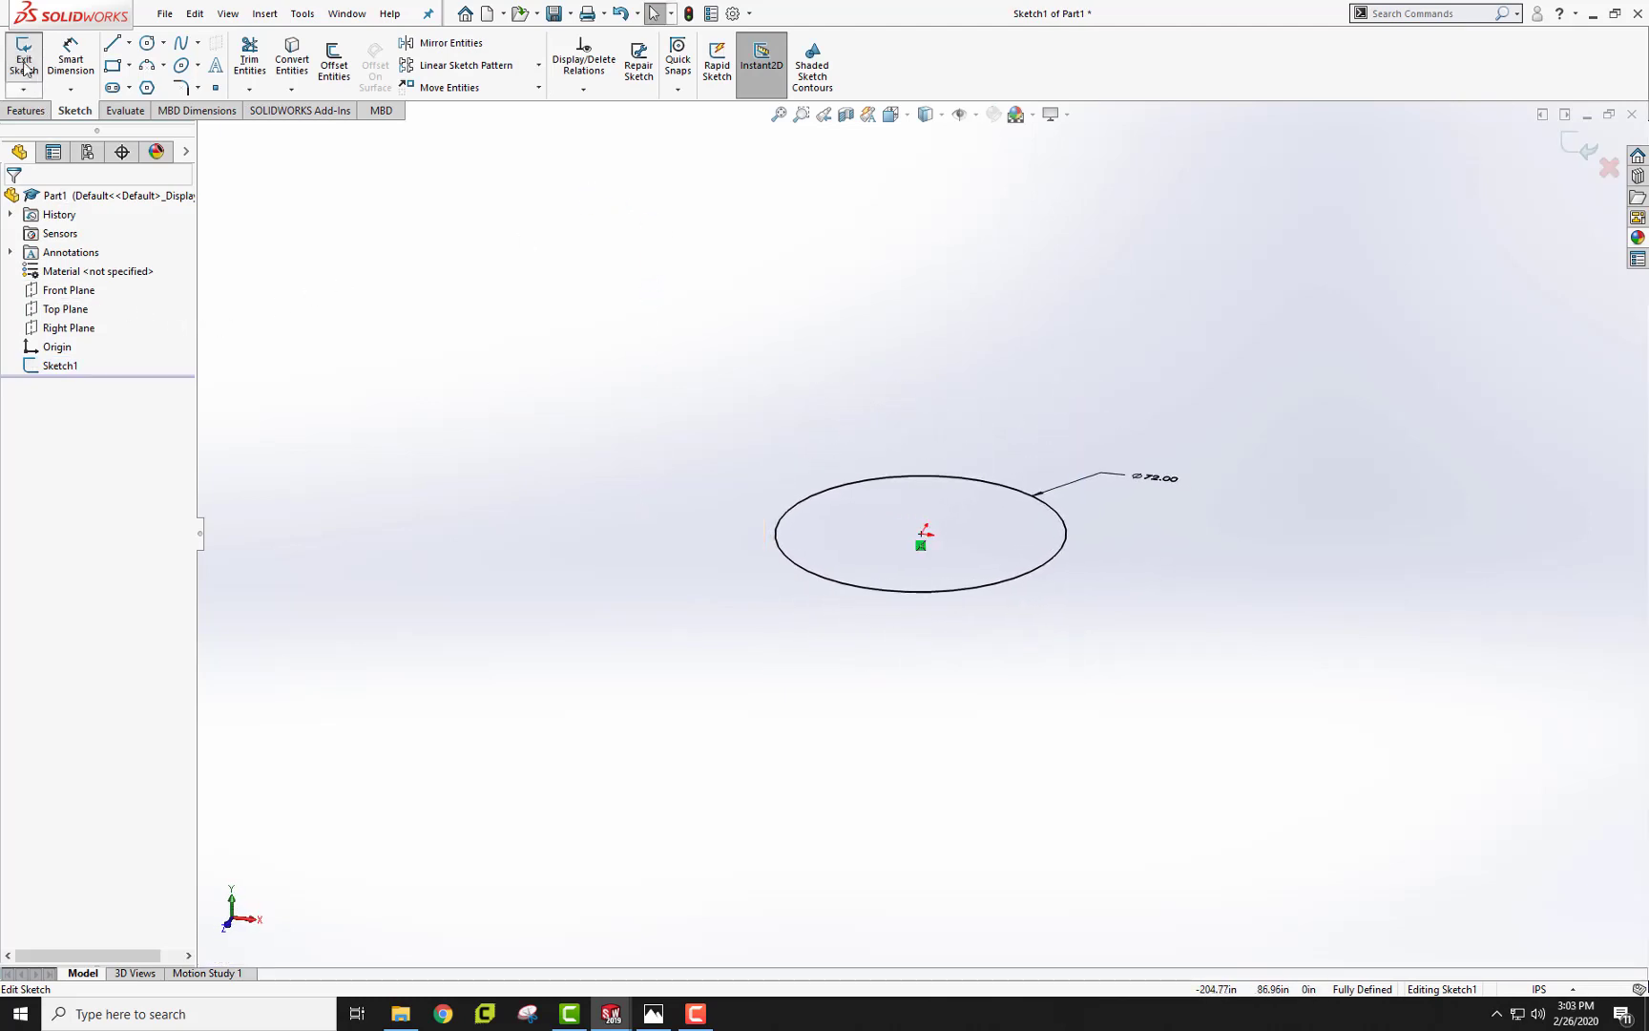
left_click(150, 368)
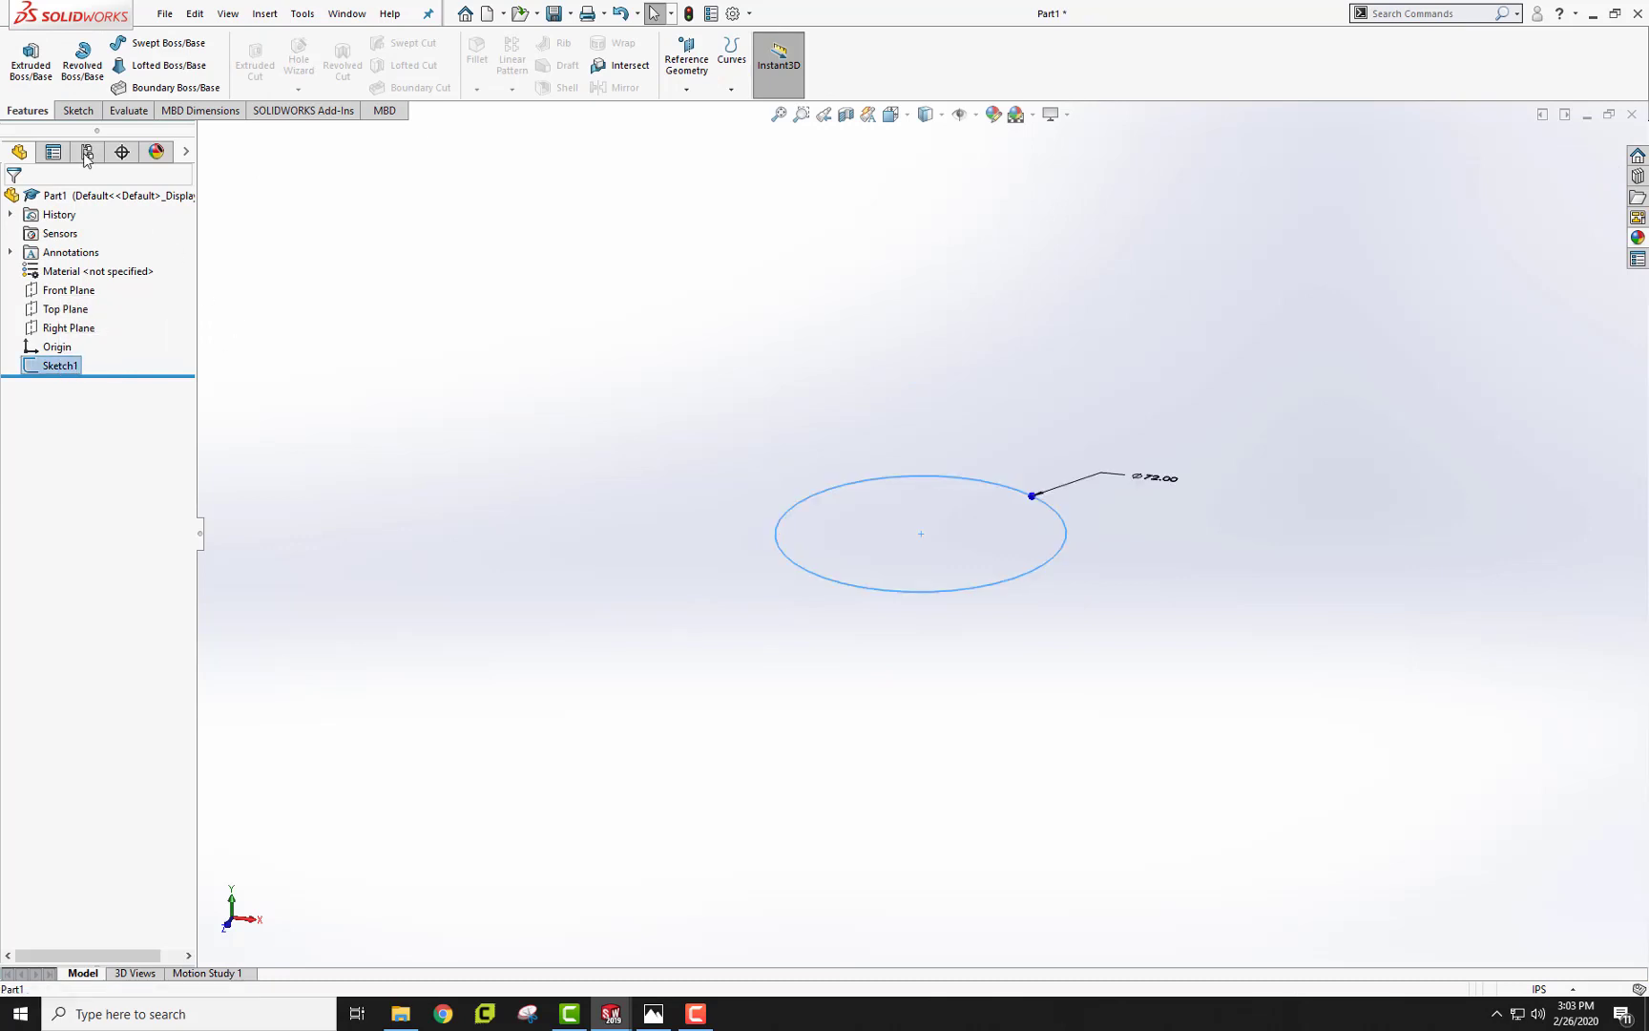
Start a Helix and Spiral from the circle and drag its pitch taller
left_click(729, 90)
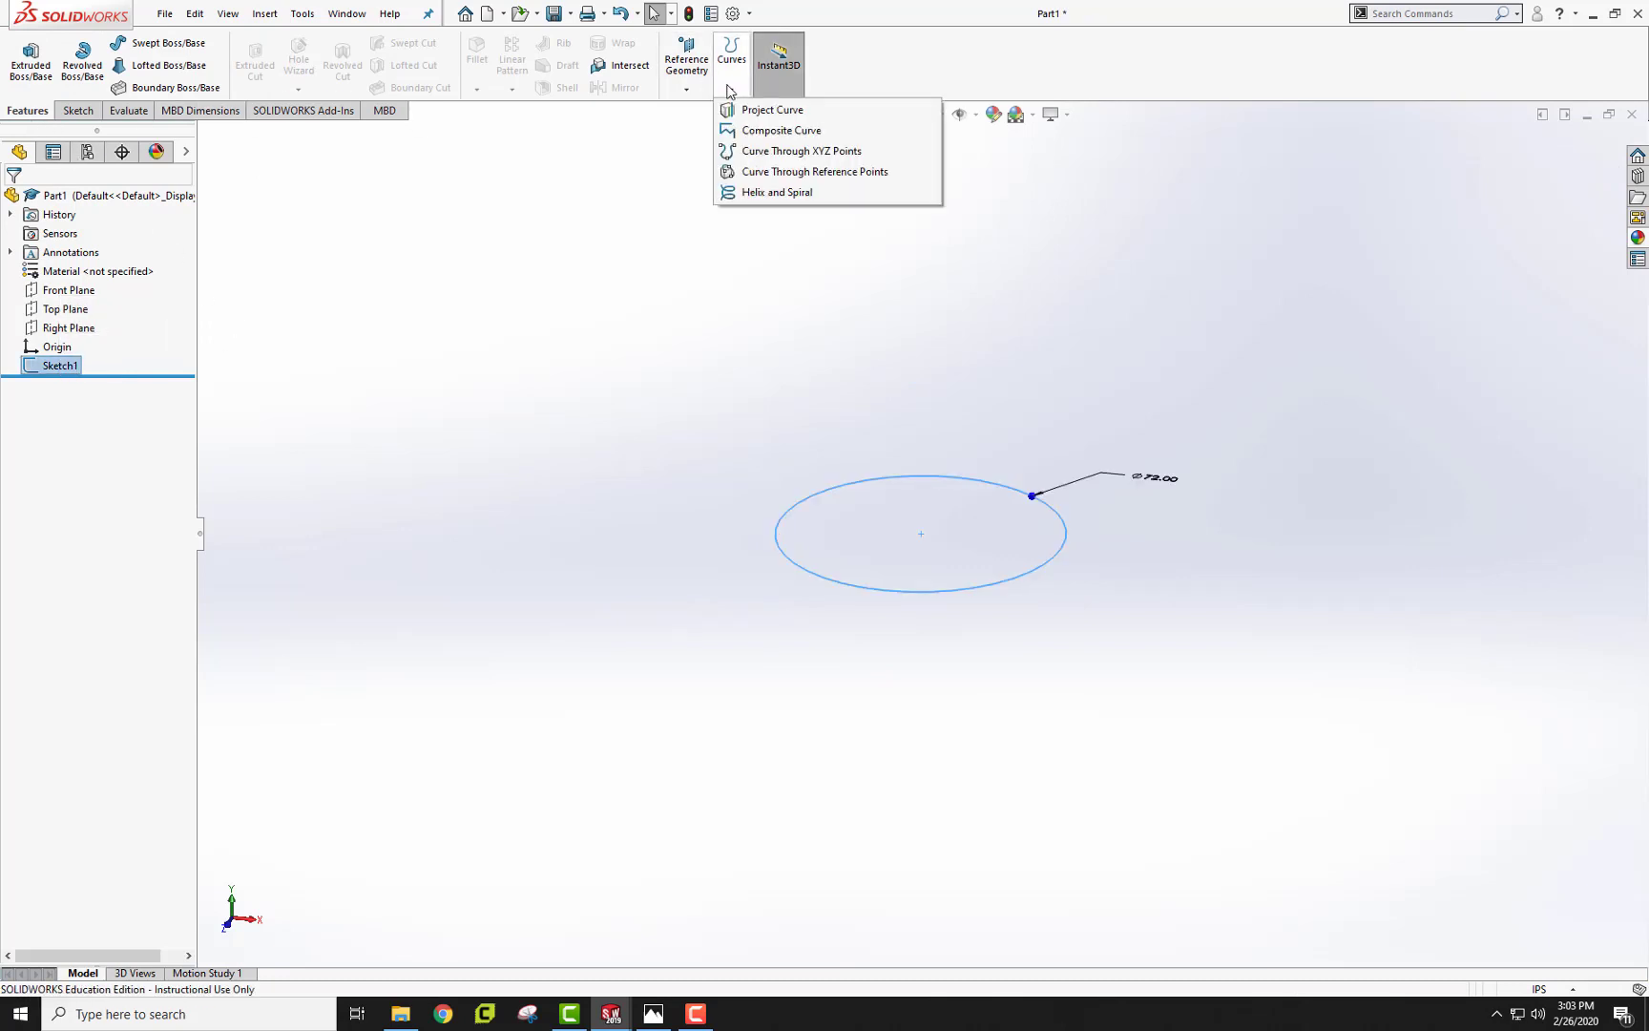
left_click(728, 92)
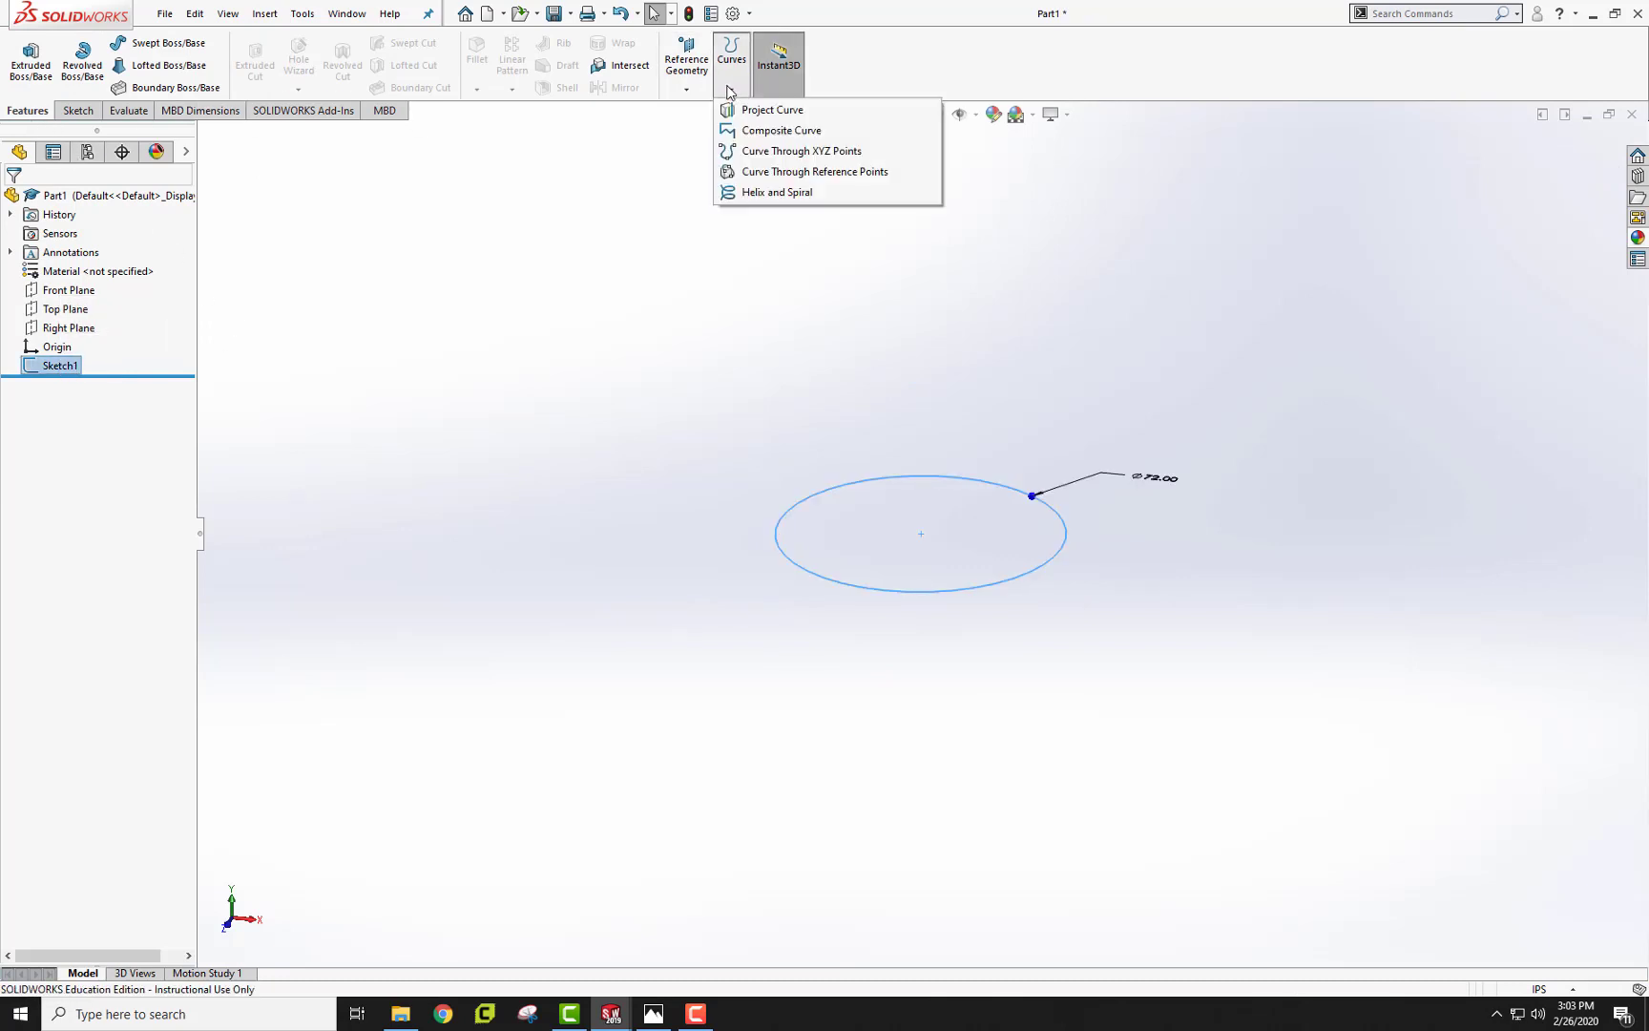
left_click(770, 197)
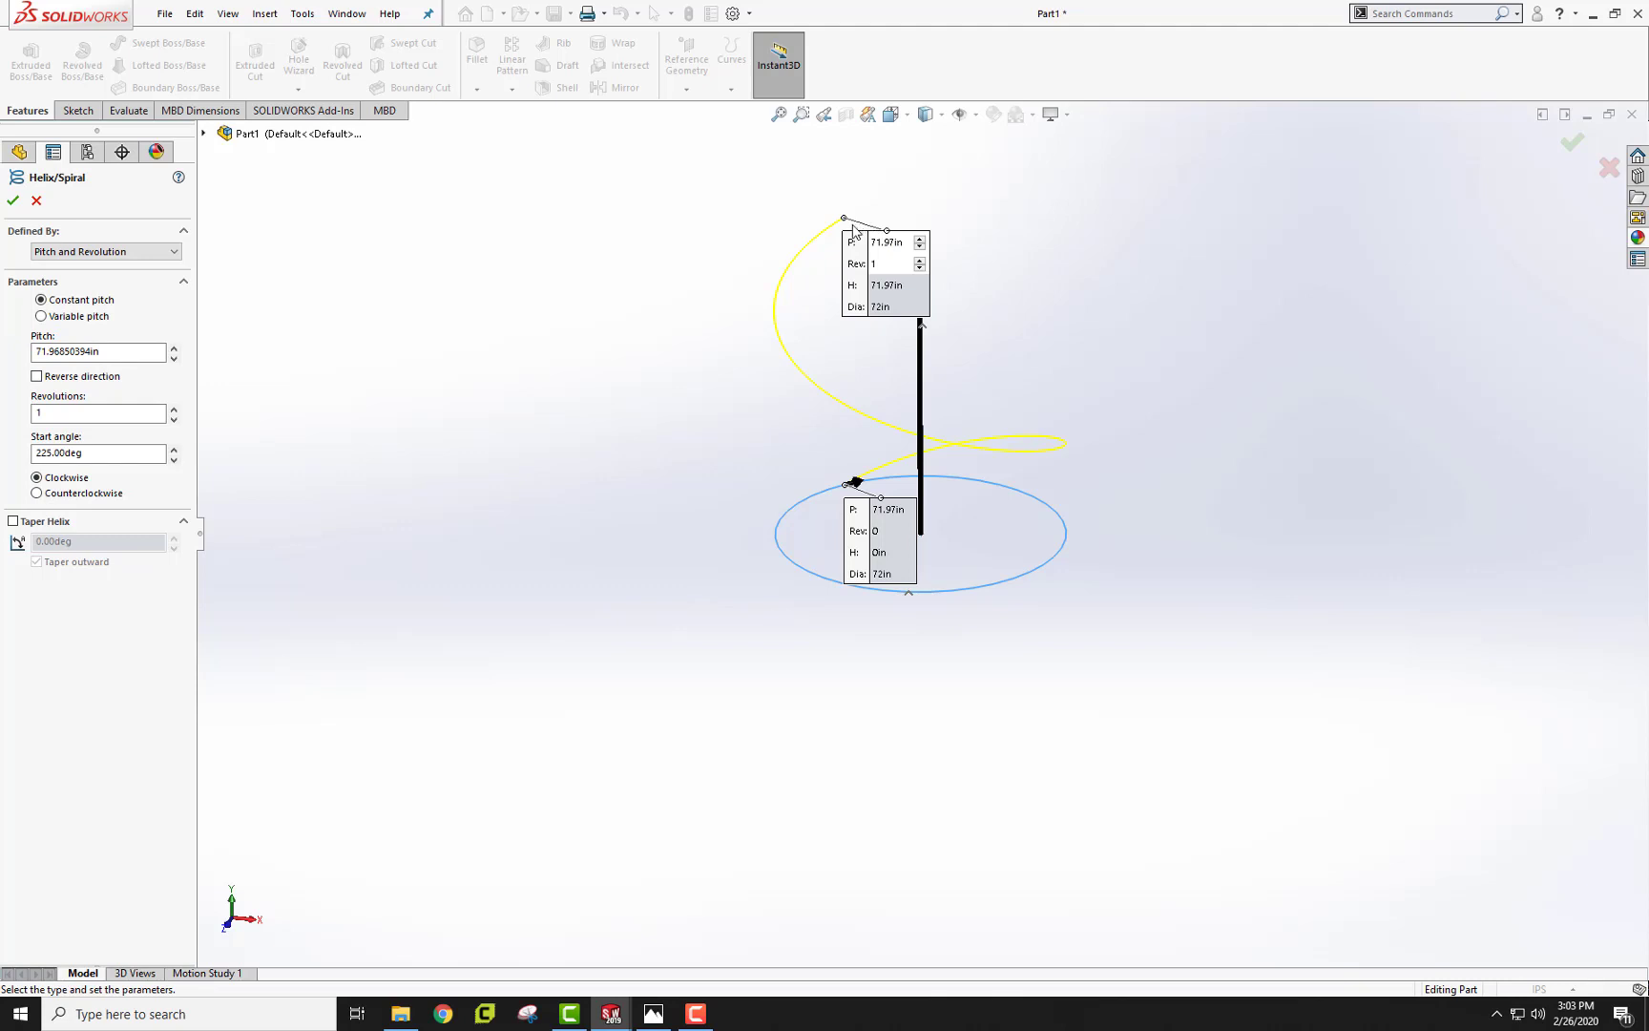
scroll(895, 219, "down", 1)
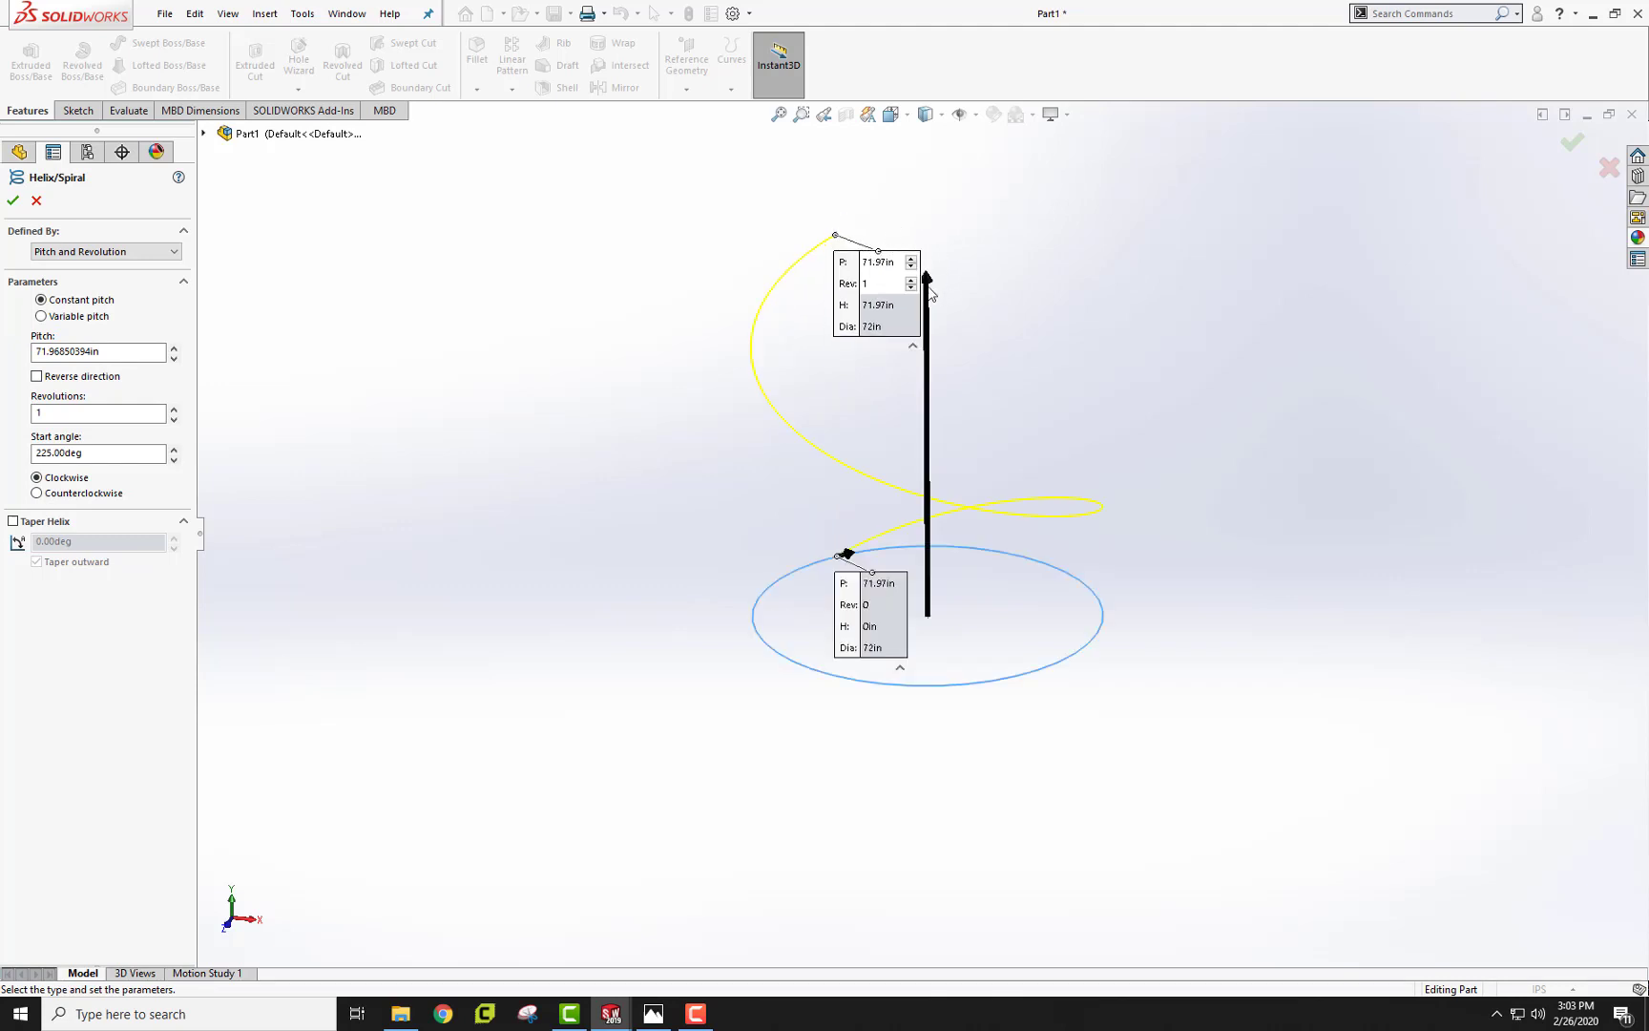
left_click_drag(936, 249, 949, 187)
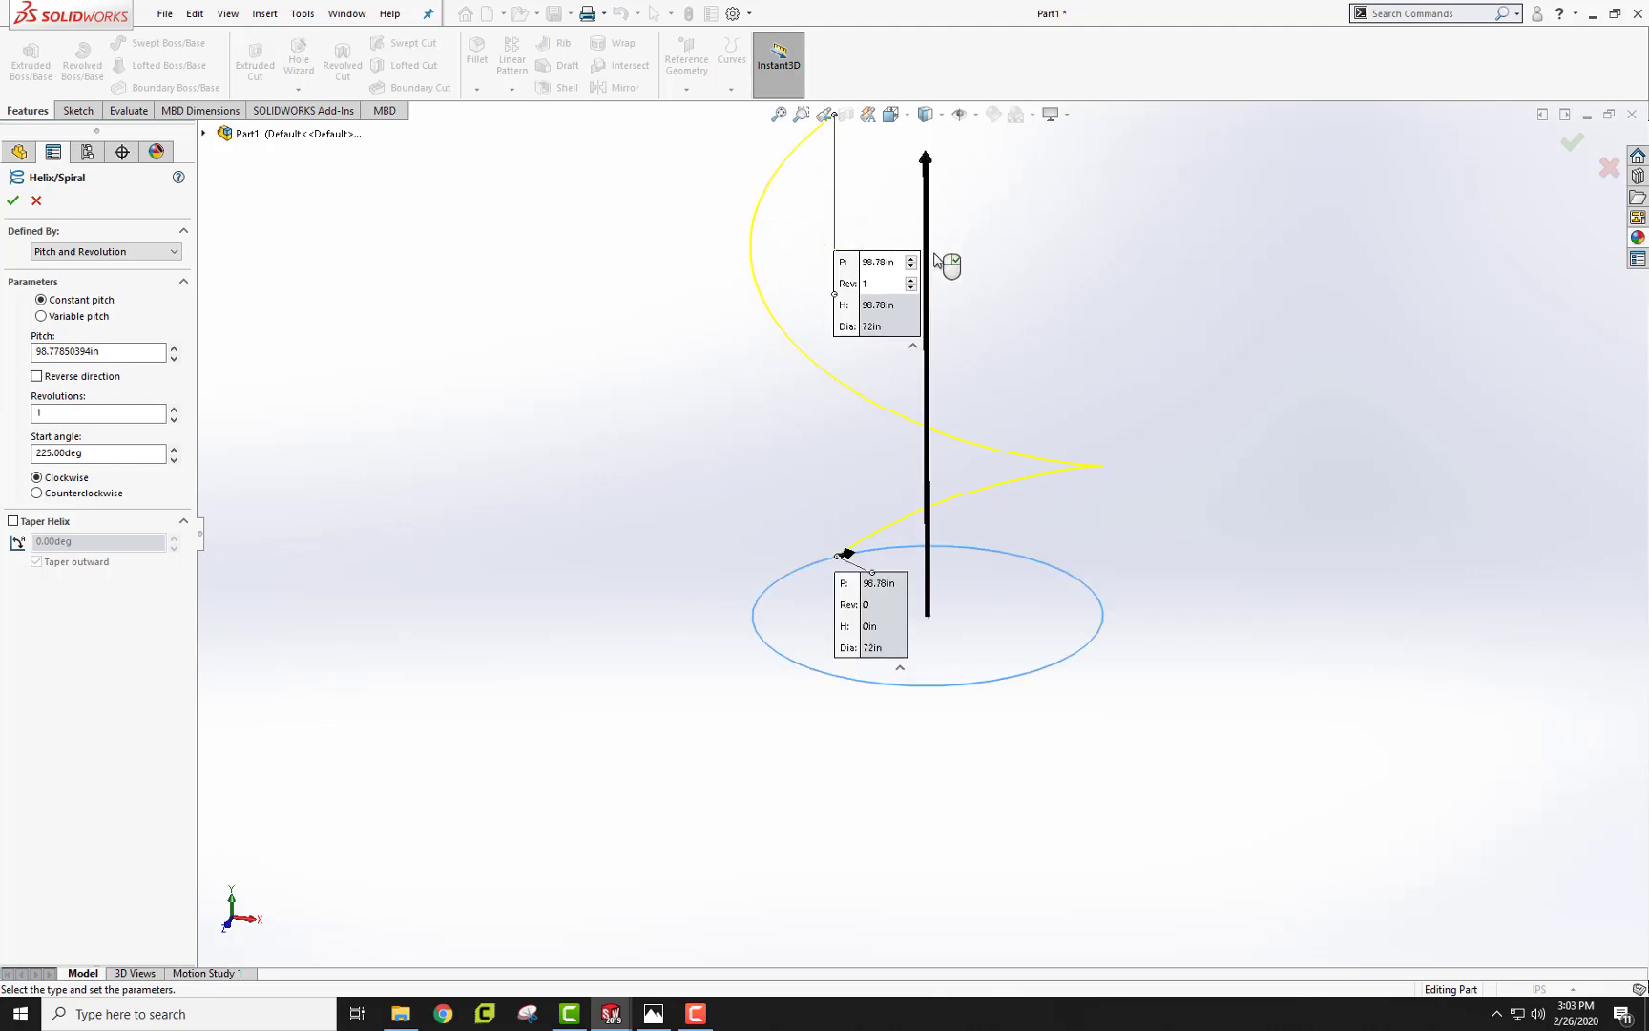
scroll(939, 262, "up", 3)
left_click_drag(927, 317, 942, 270)
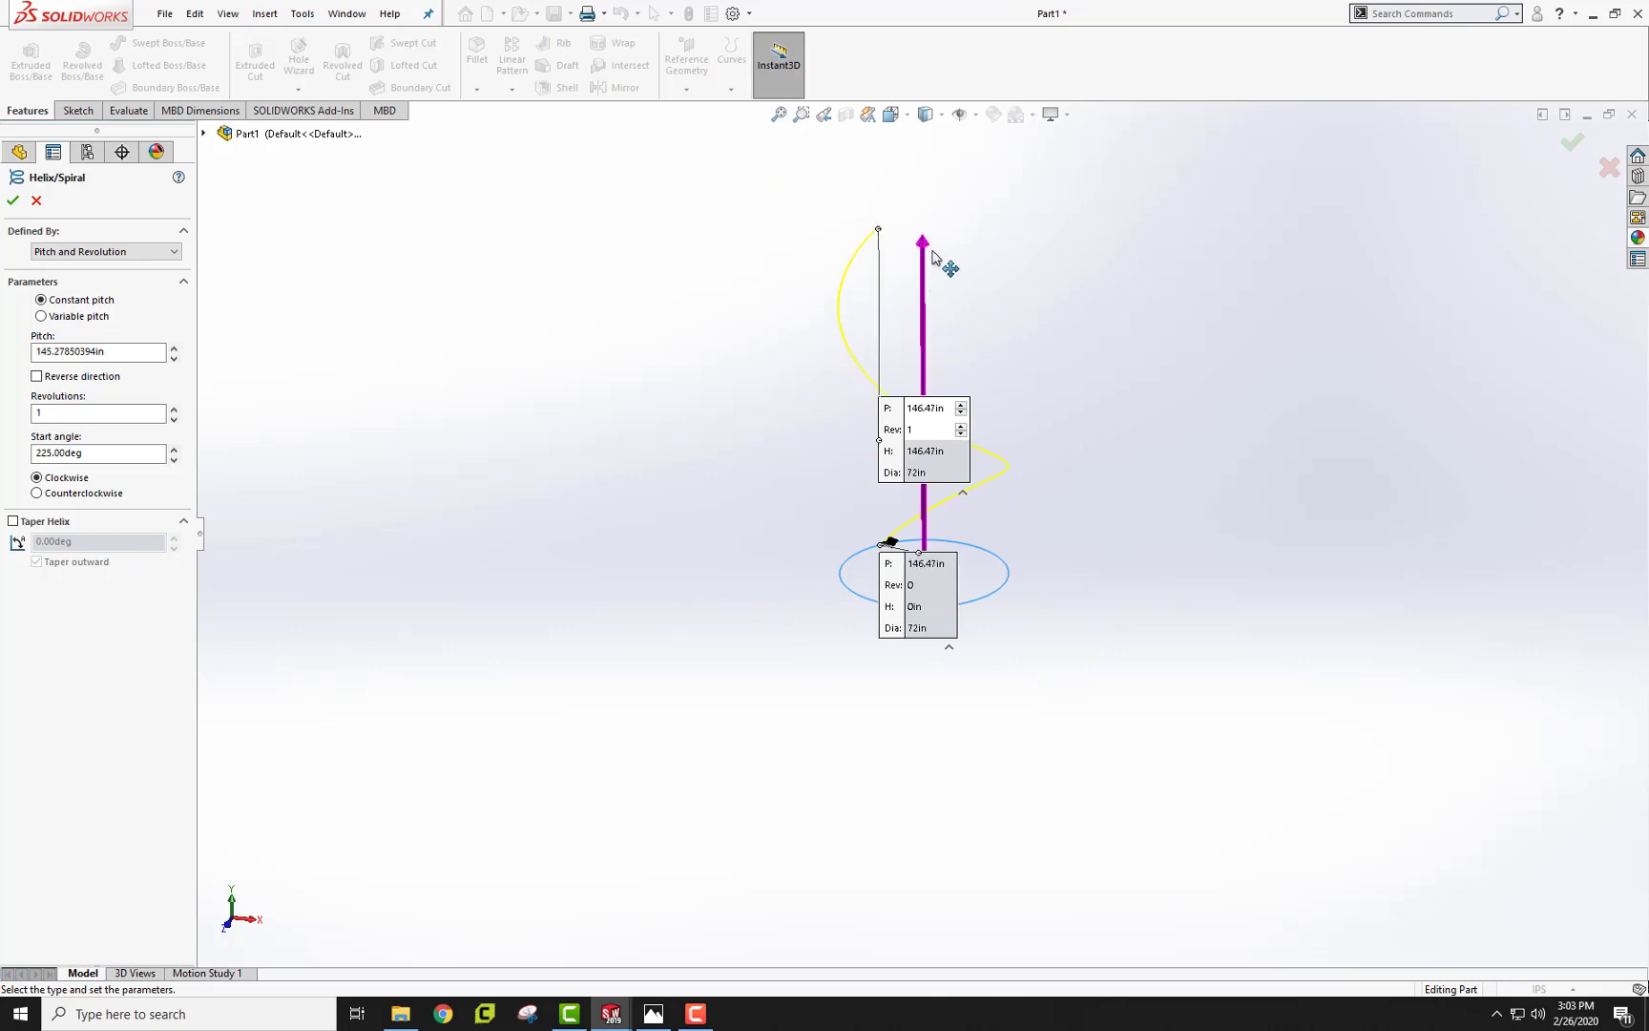
Set 2 revolutions, 0° start angle and about 72 in pitch, then accept the helix
double_click(113, 413)
type("2")
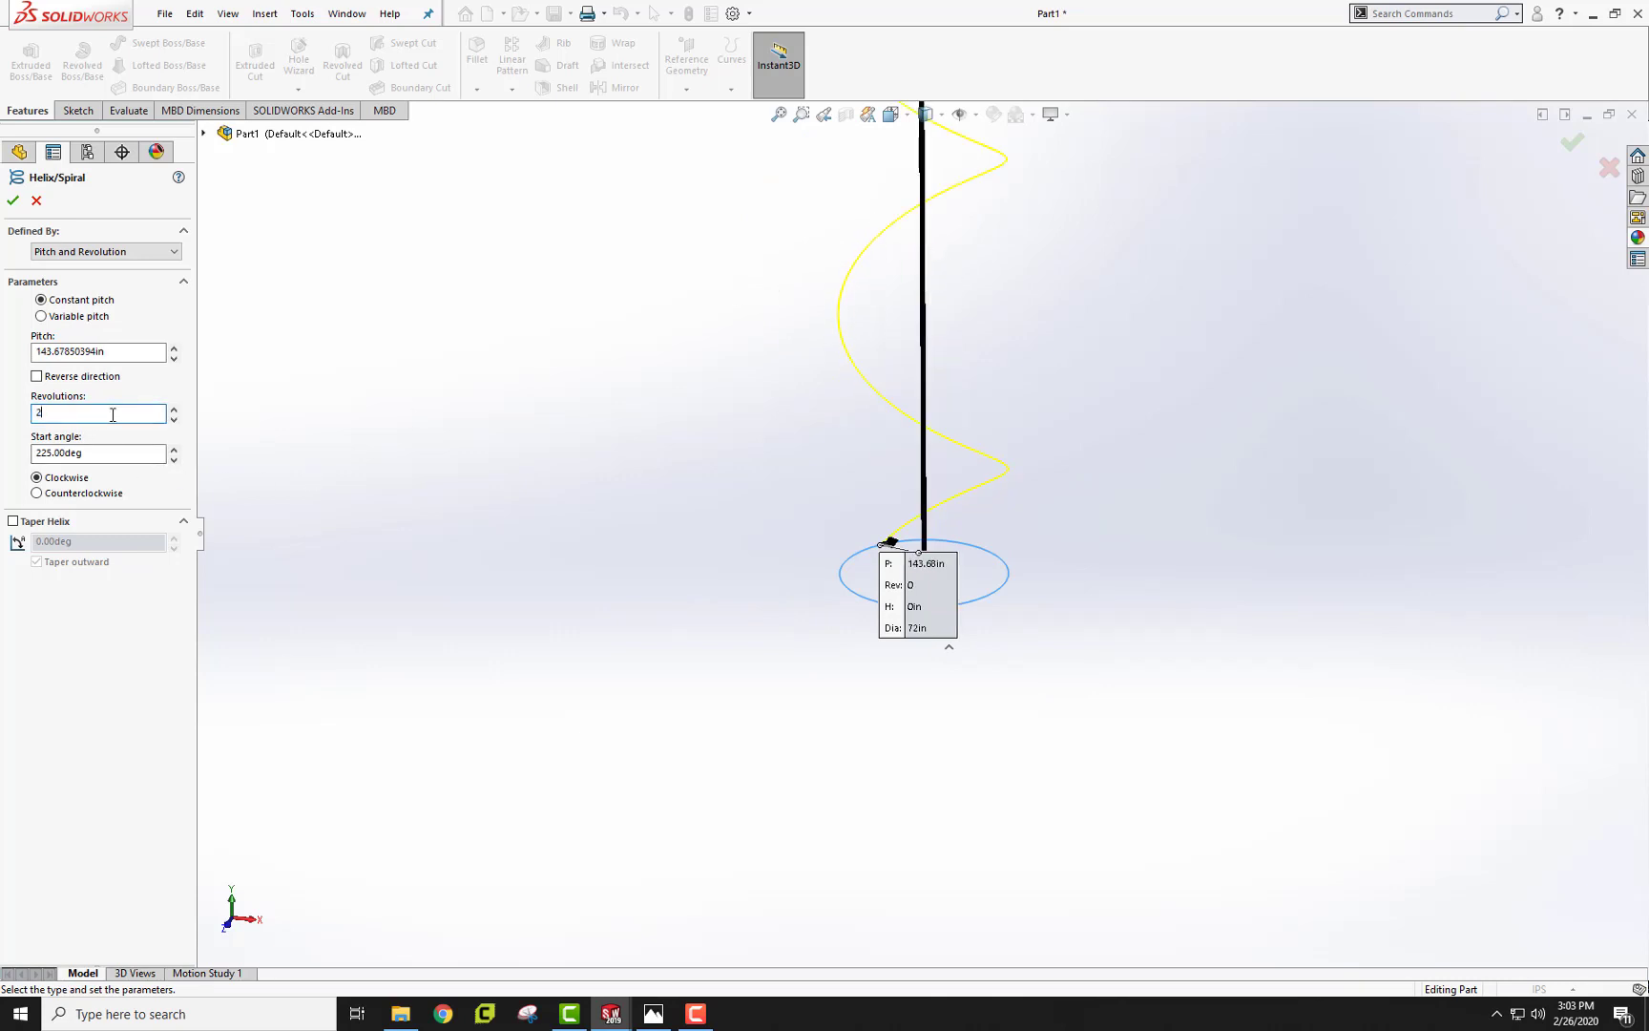
key("ctrl+Down")
key("ctrl+Left")
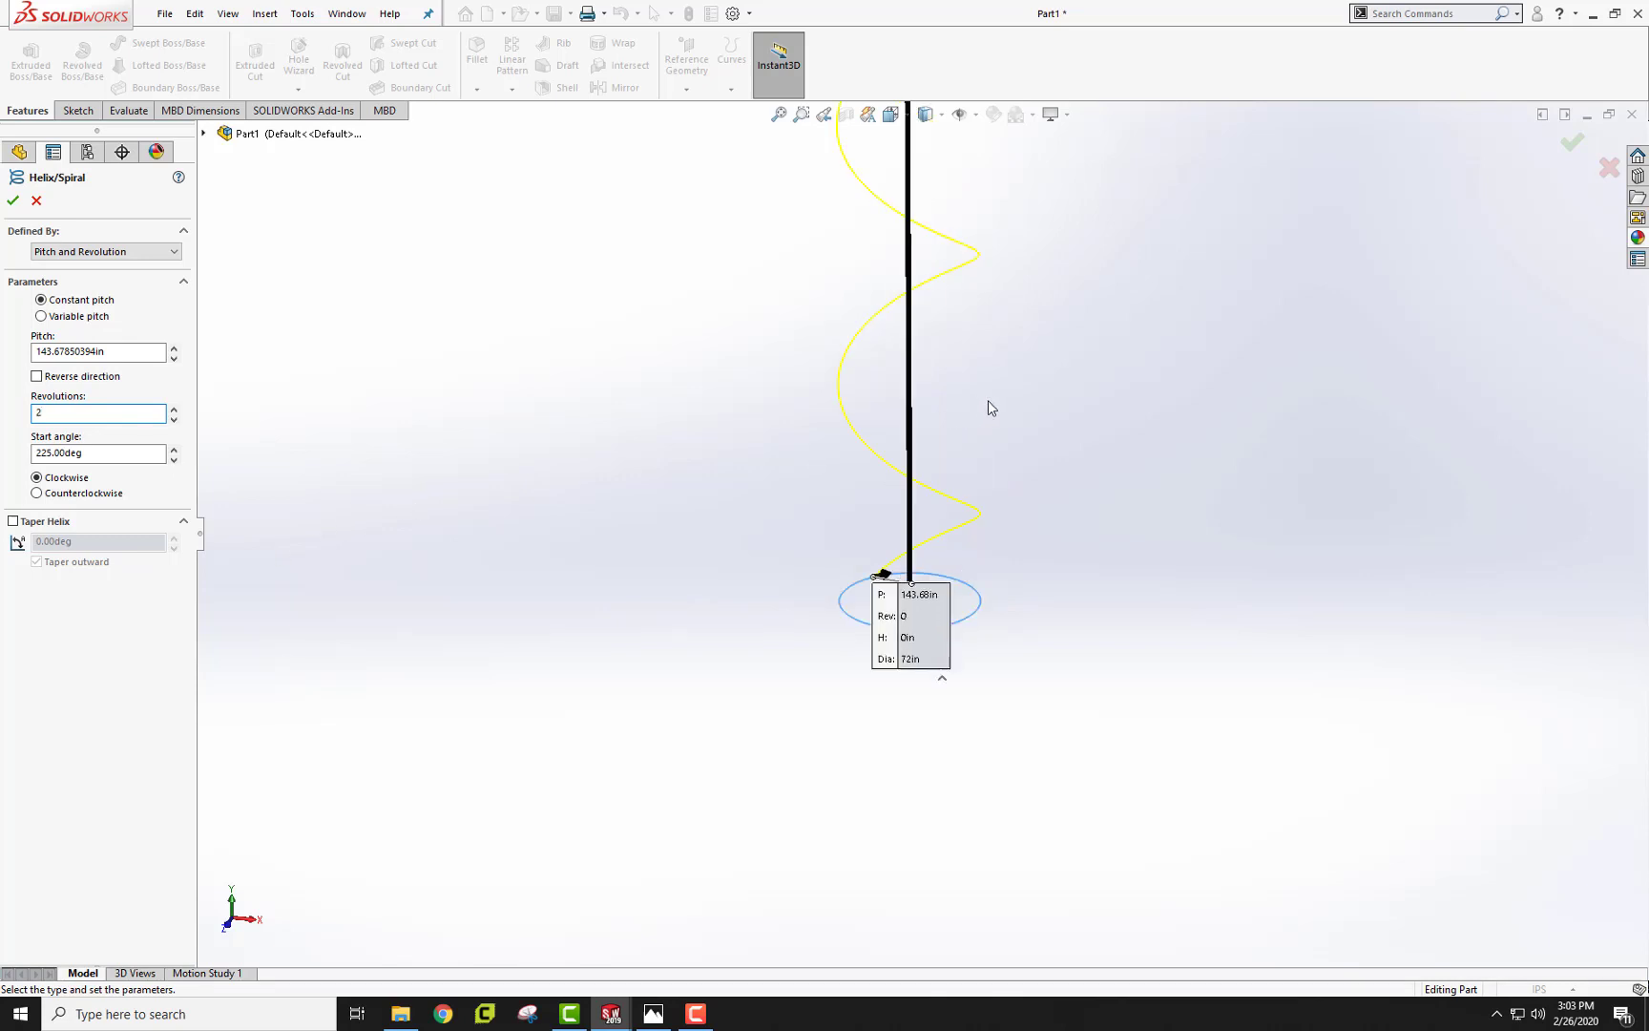
key("ctrl+Down")
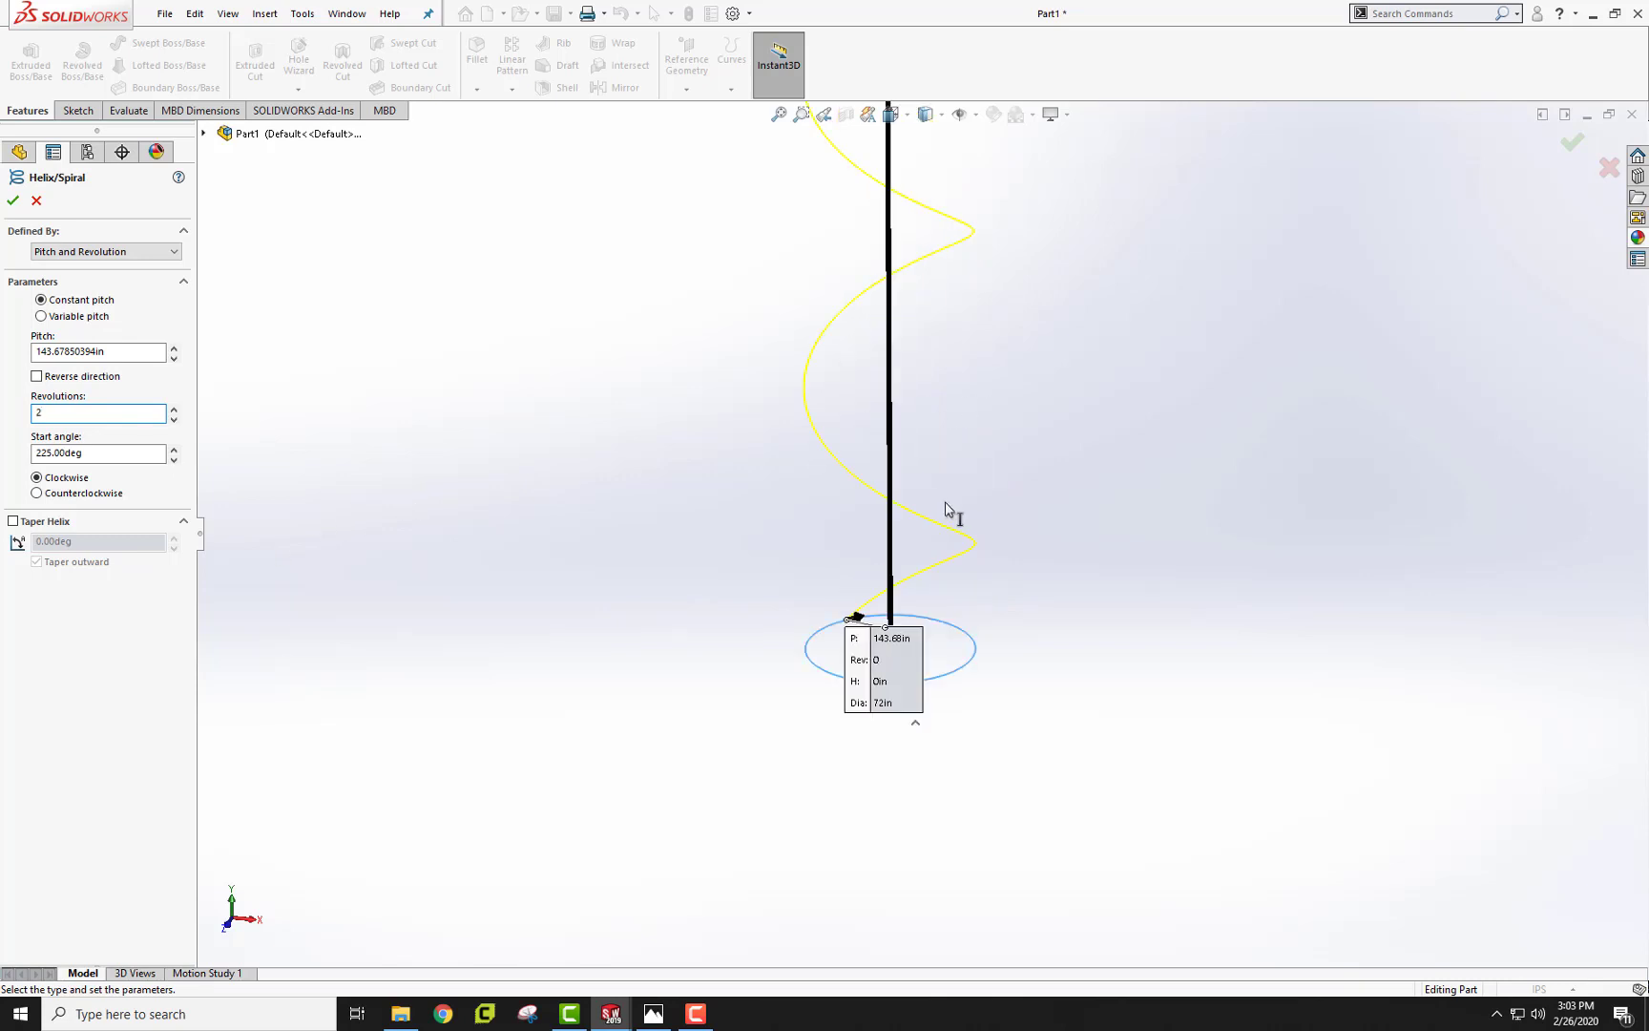
scroll(947, 512, "down", 1)
scroll(949, 474, "down", 1)
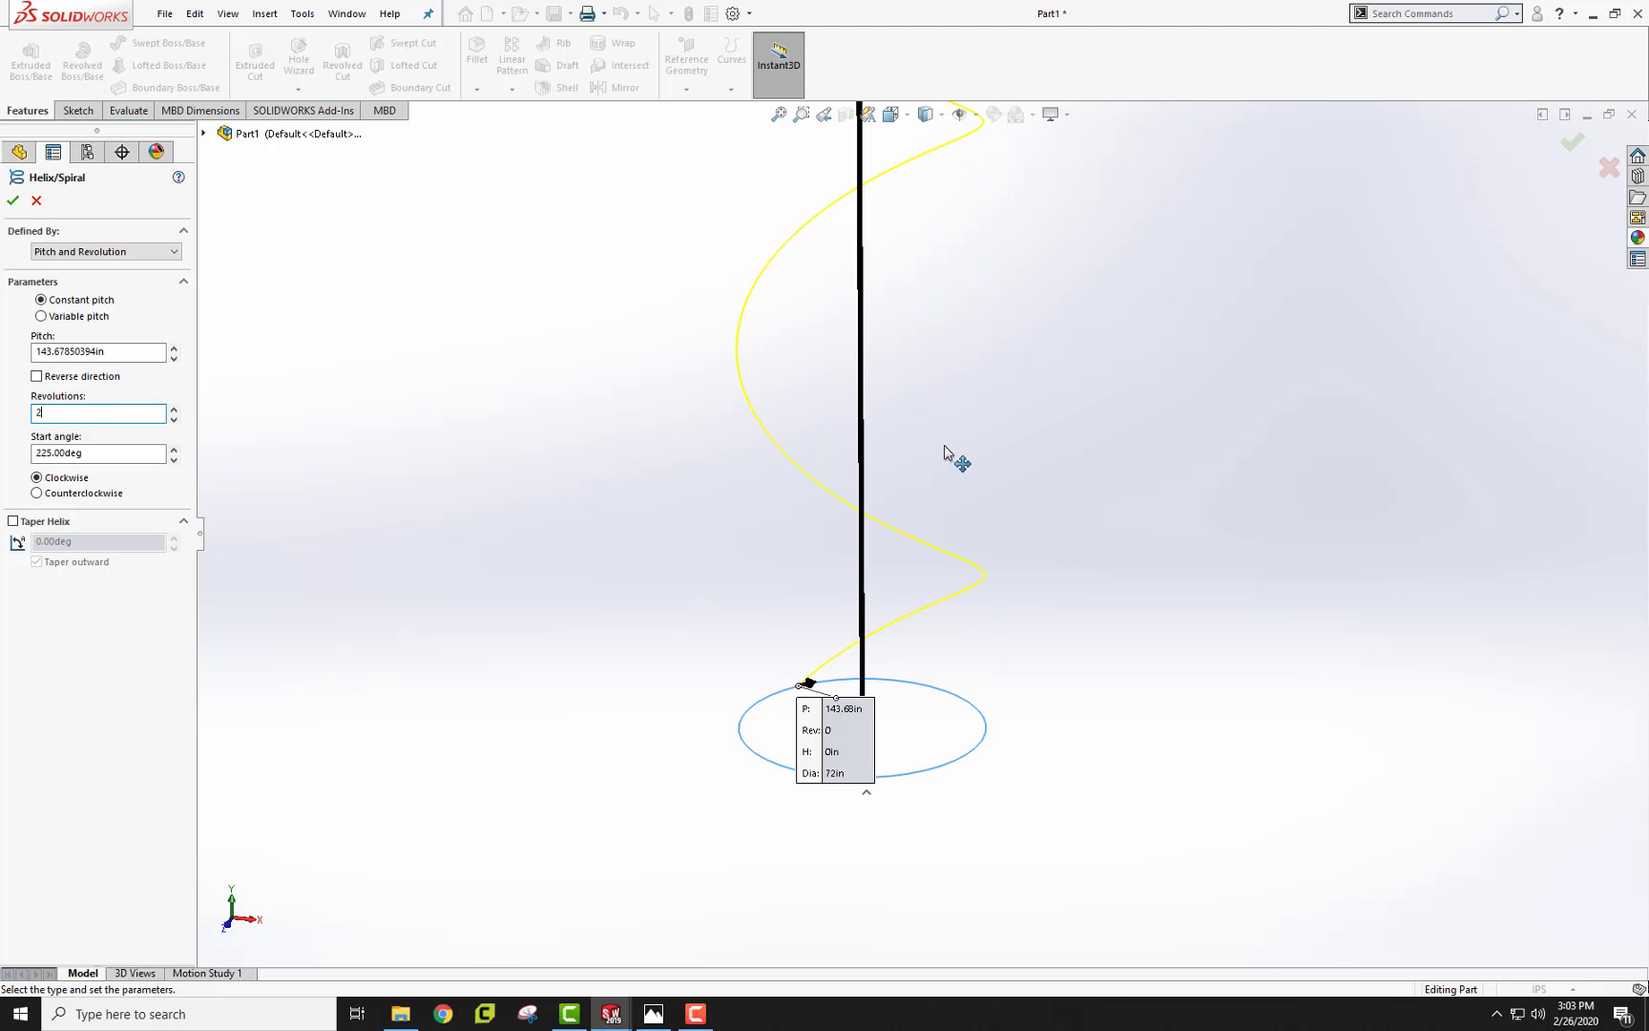
scroll(946, 456, "down", 1)
scroll(946, 456, "down", 1)
scroll(946, 457, "up", 1)
scroll(949, 460, "up", 3)
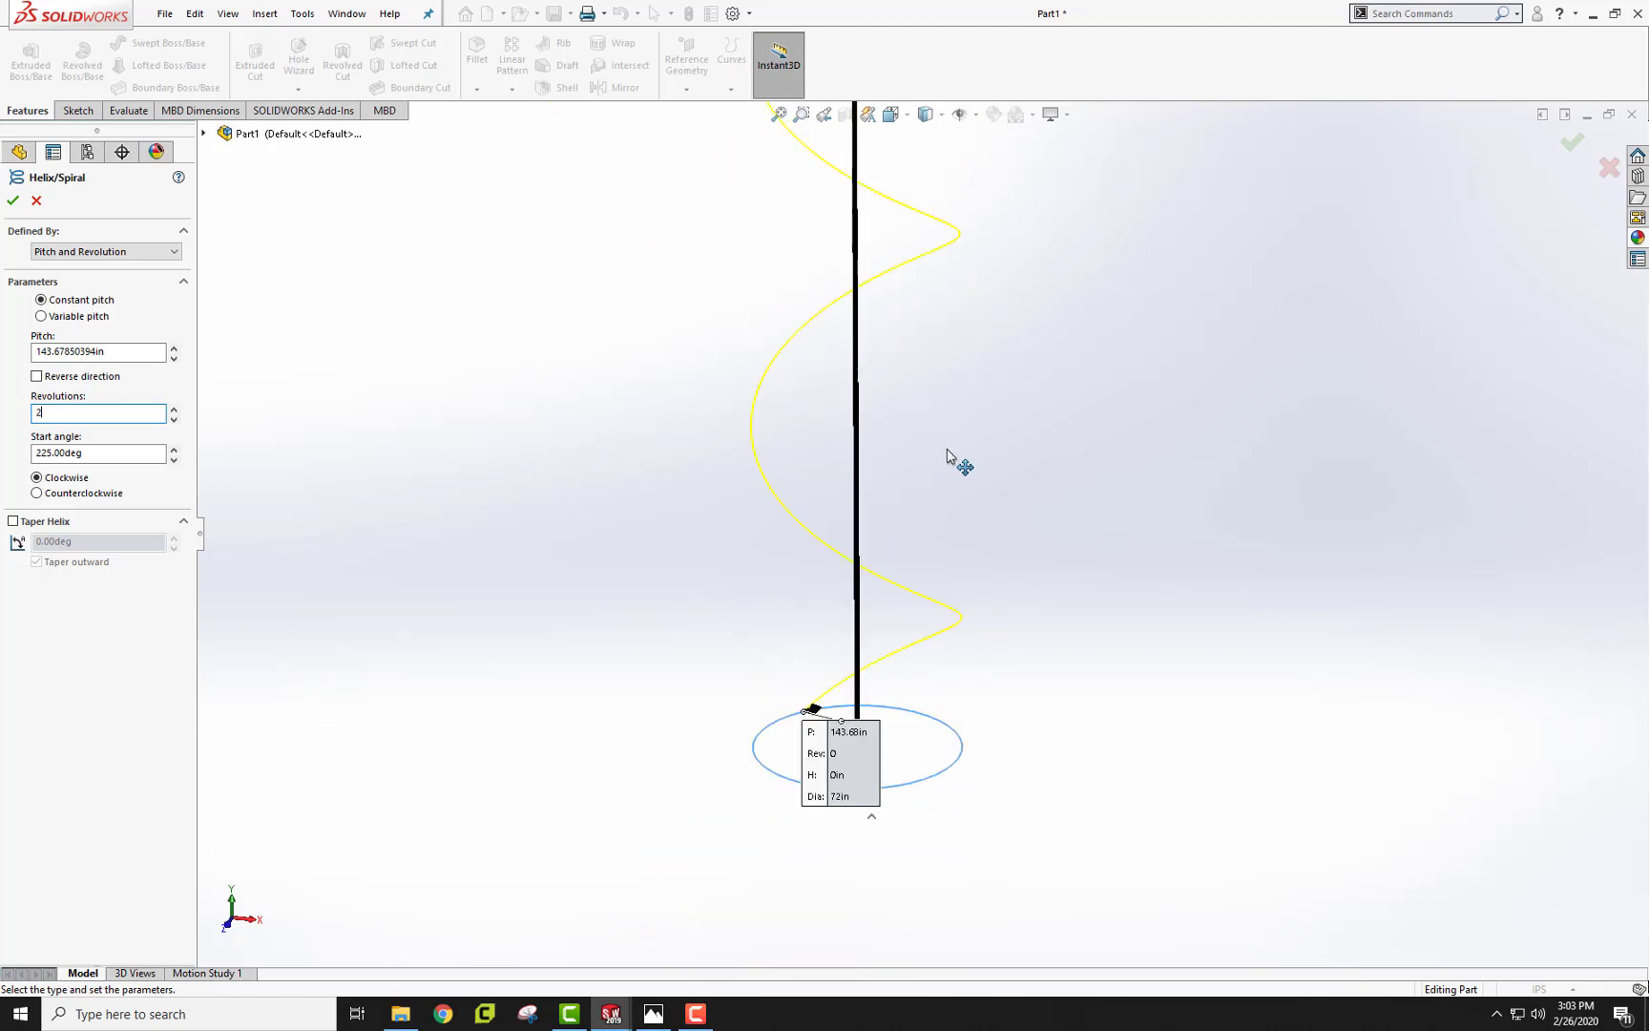
scroll(964, 461, "up", 3)
mouse_move(884, 195)
left_mouse_down()
mouse_move(898, 423)
mouse_move(913, 412)
left_mouse_up()
double_click(143, 455)
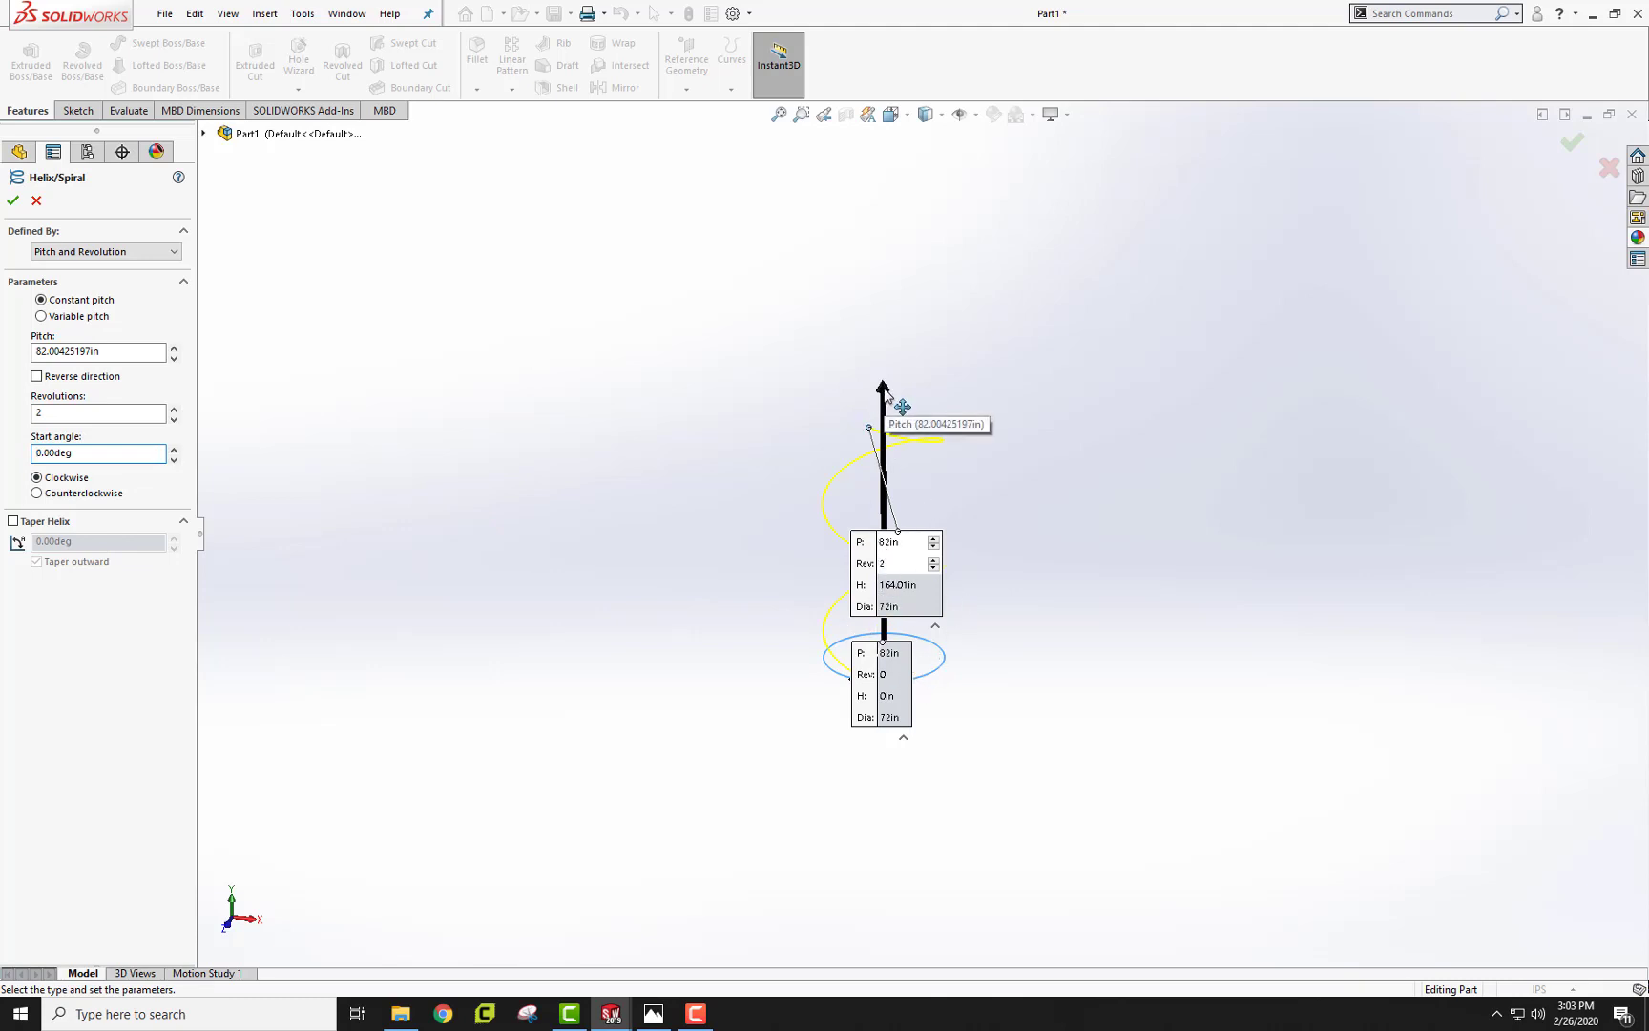
left_click_drag(886, 393, 884, 444)
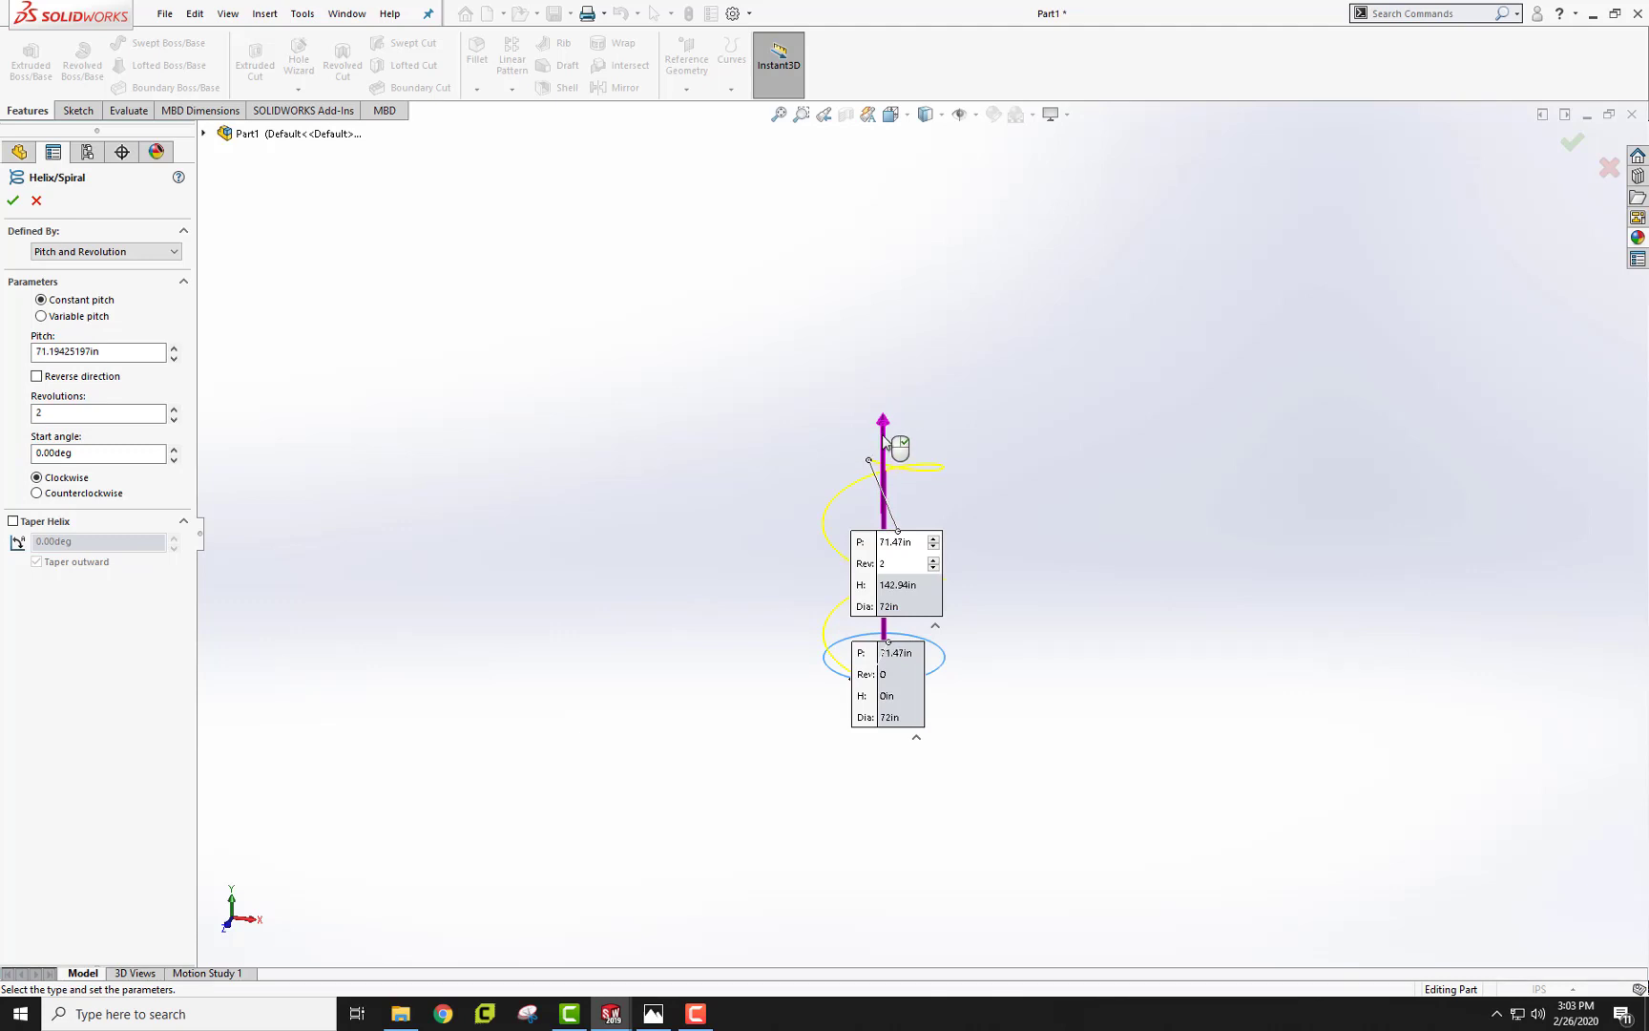
left_click(14, 200)
middle_click_drag(519, 332, 647, 309)
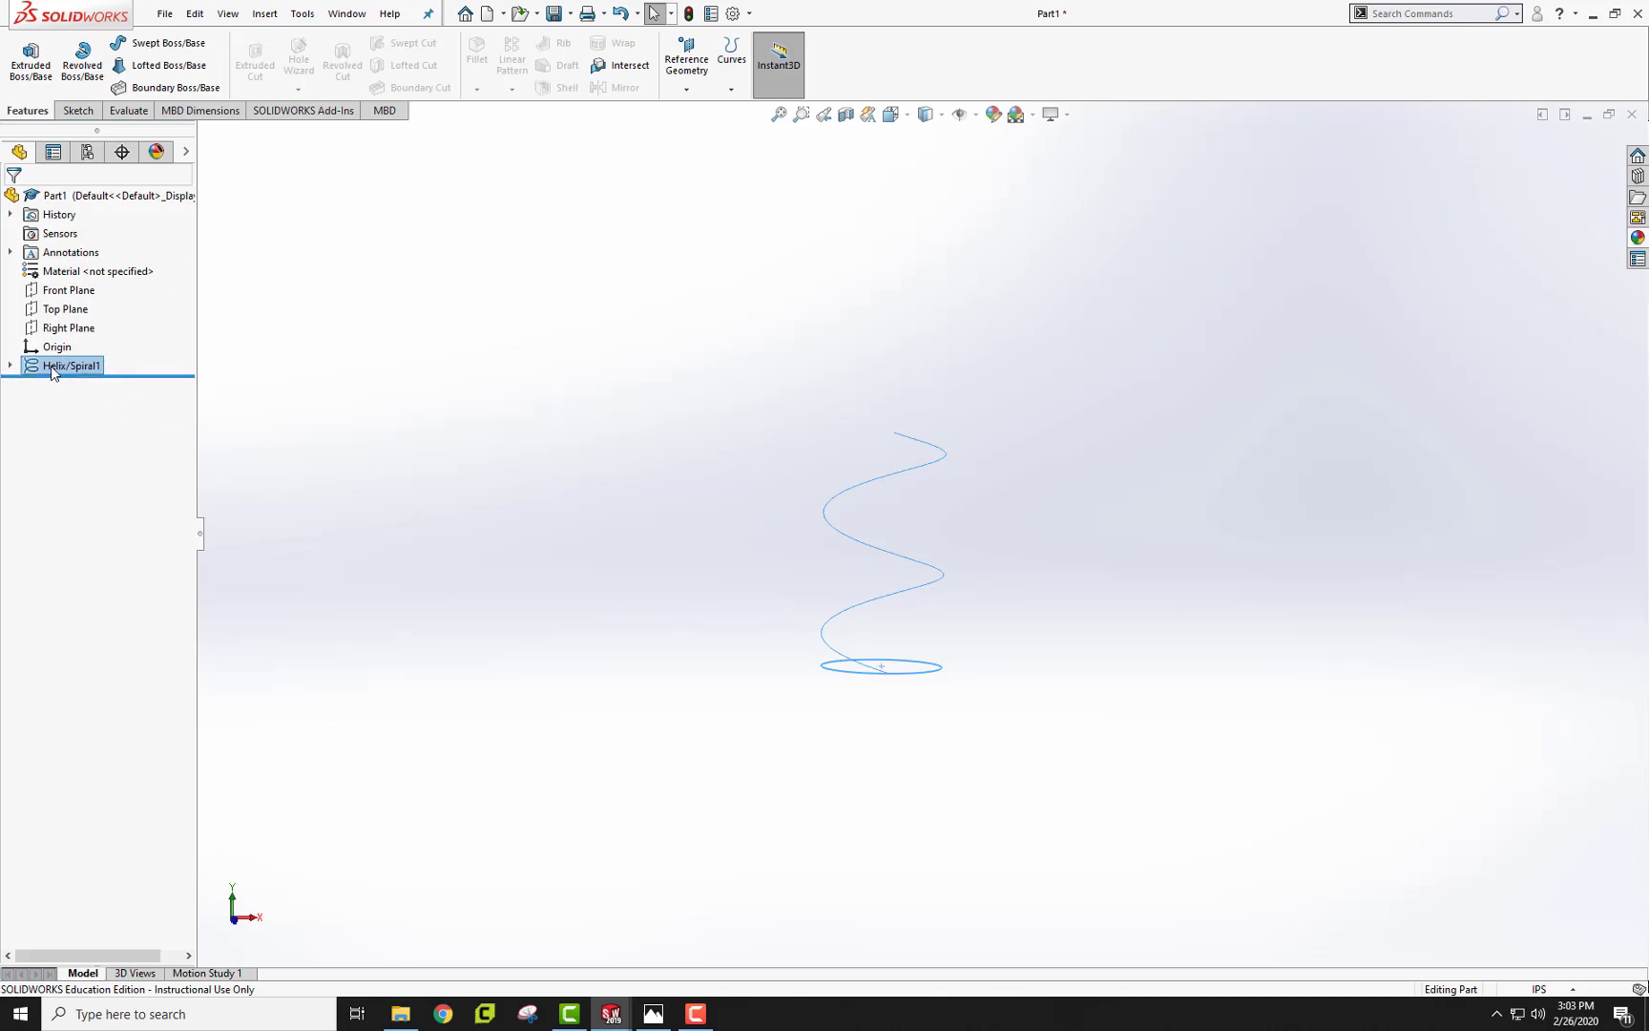
Hide Sketch1, the base circle under Helix/Spiral1 in the FeatureManager tree
left_click(10, 366)
left_click(74, 385)
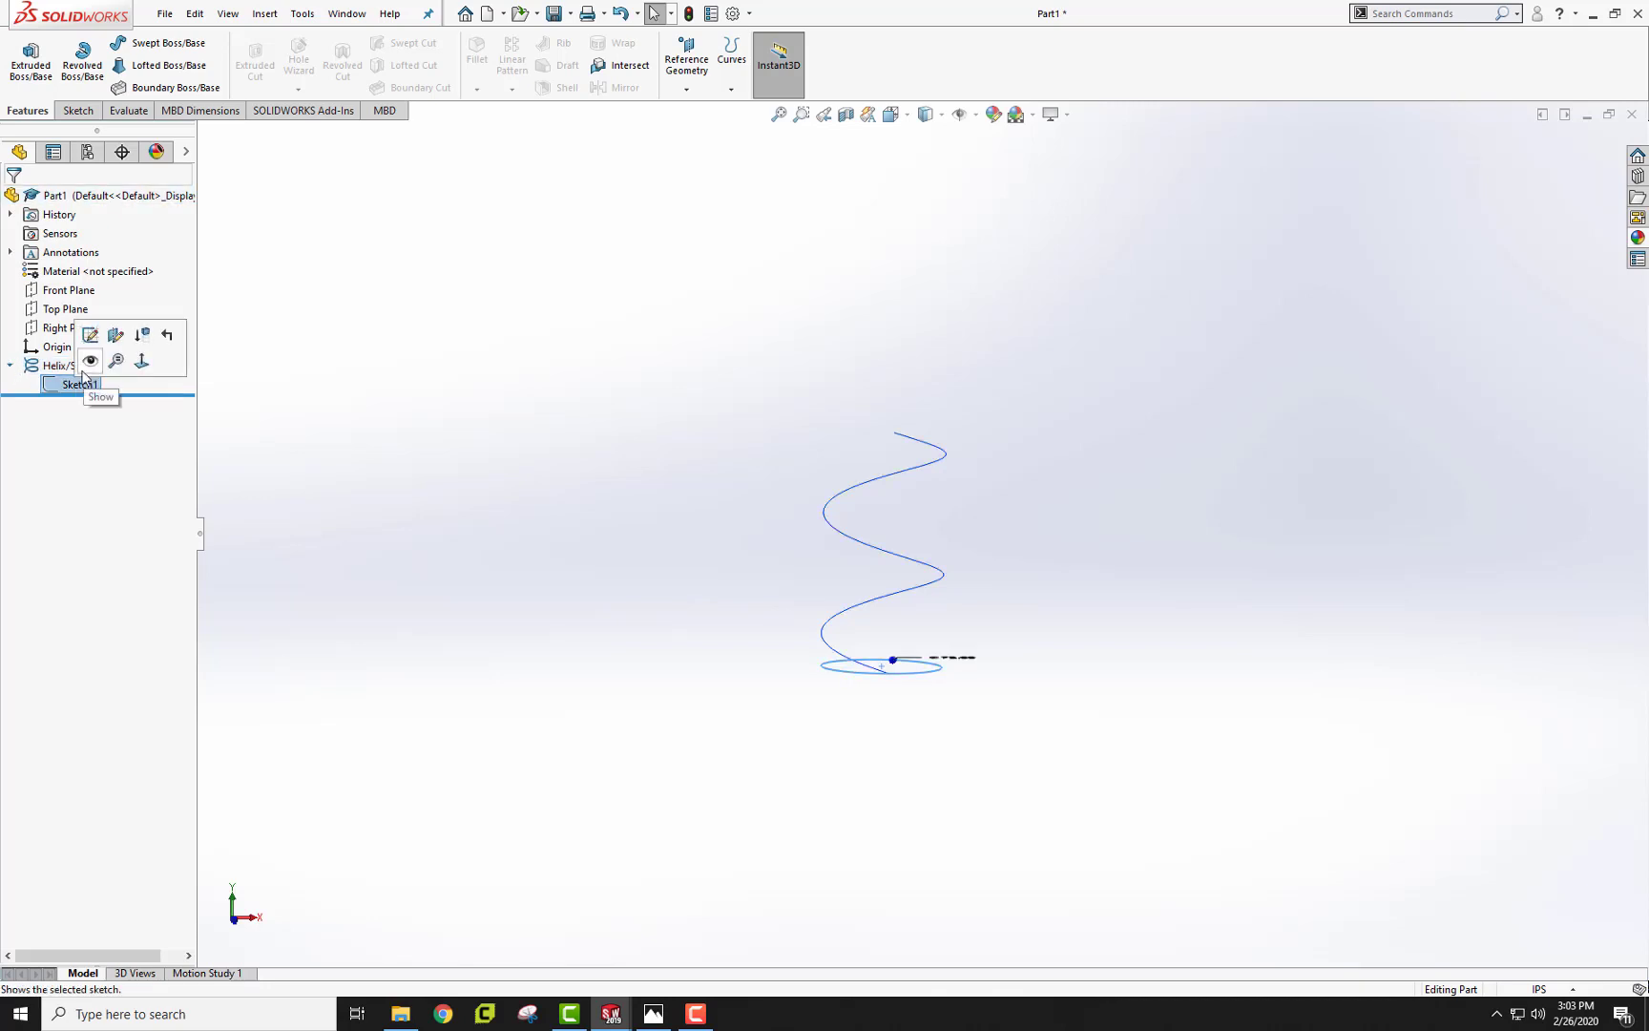
left_click(270, 391)
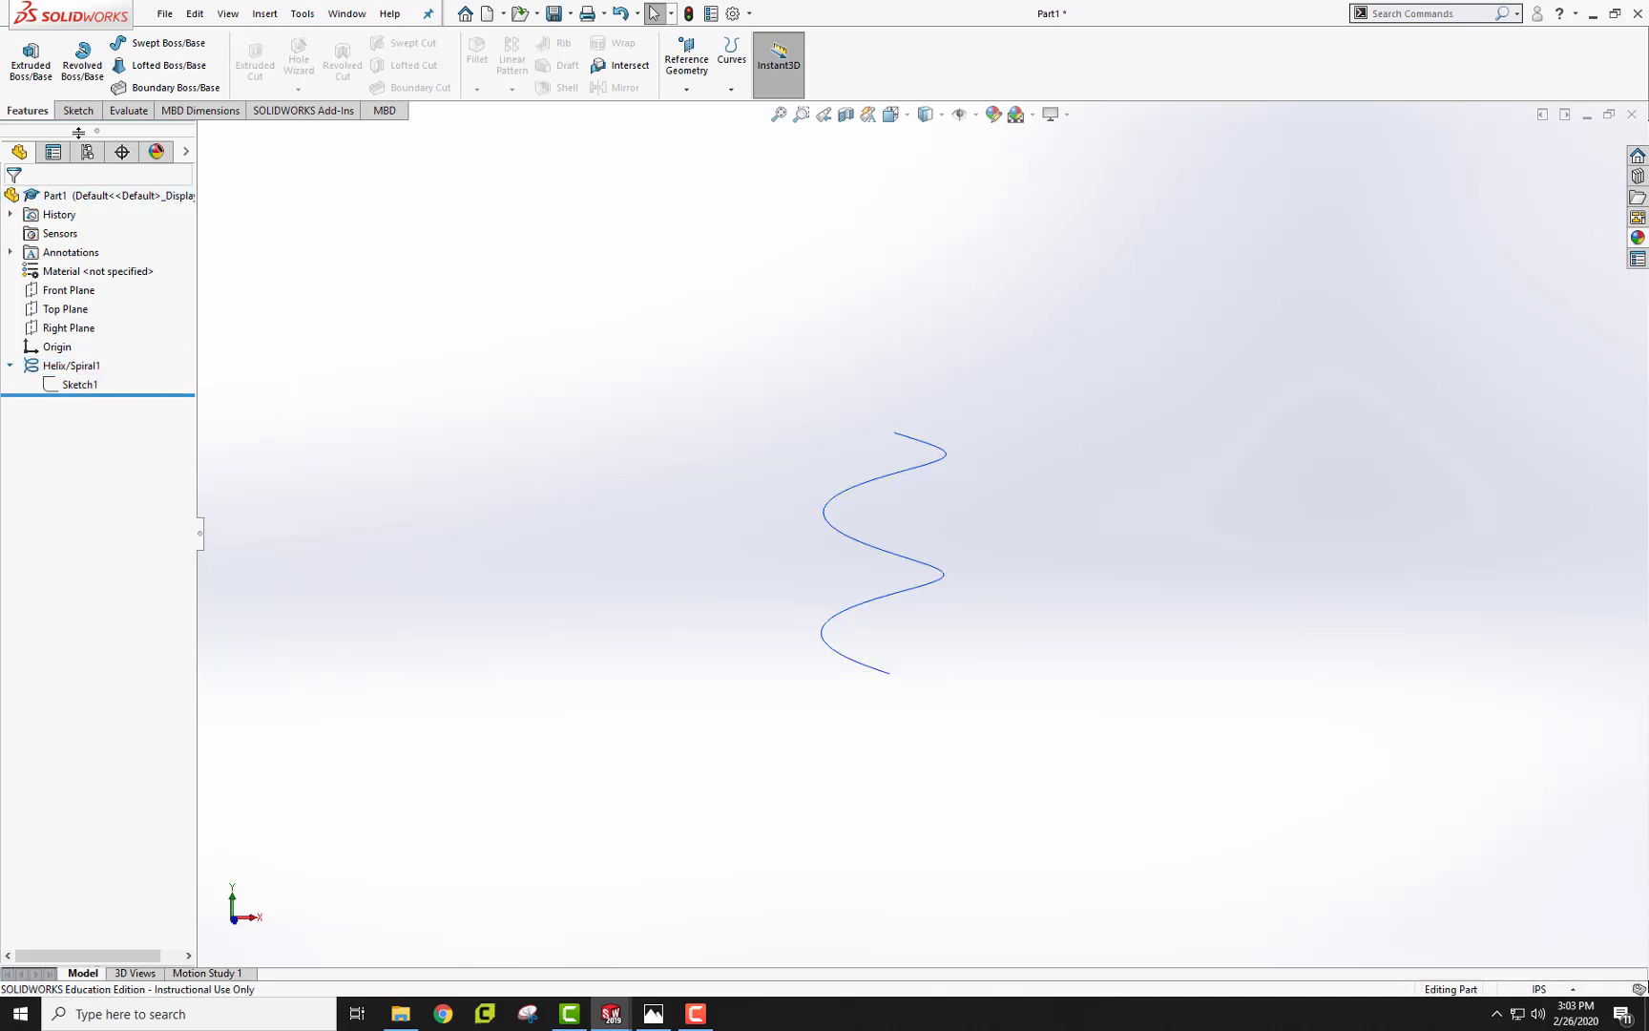
Sweep a 30 in diameter circular profile along Helix/Spiral1 and fit the view
left_click(161, 43)
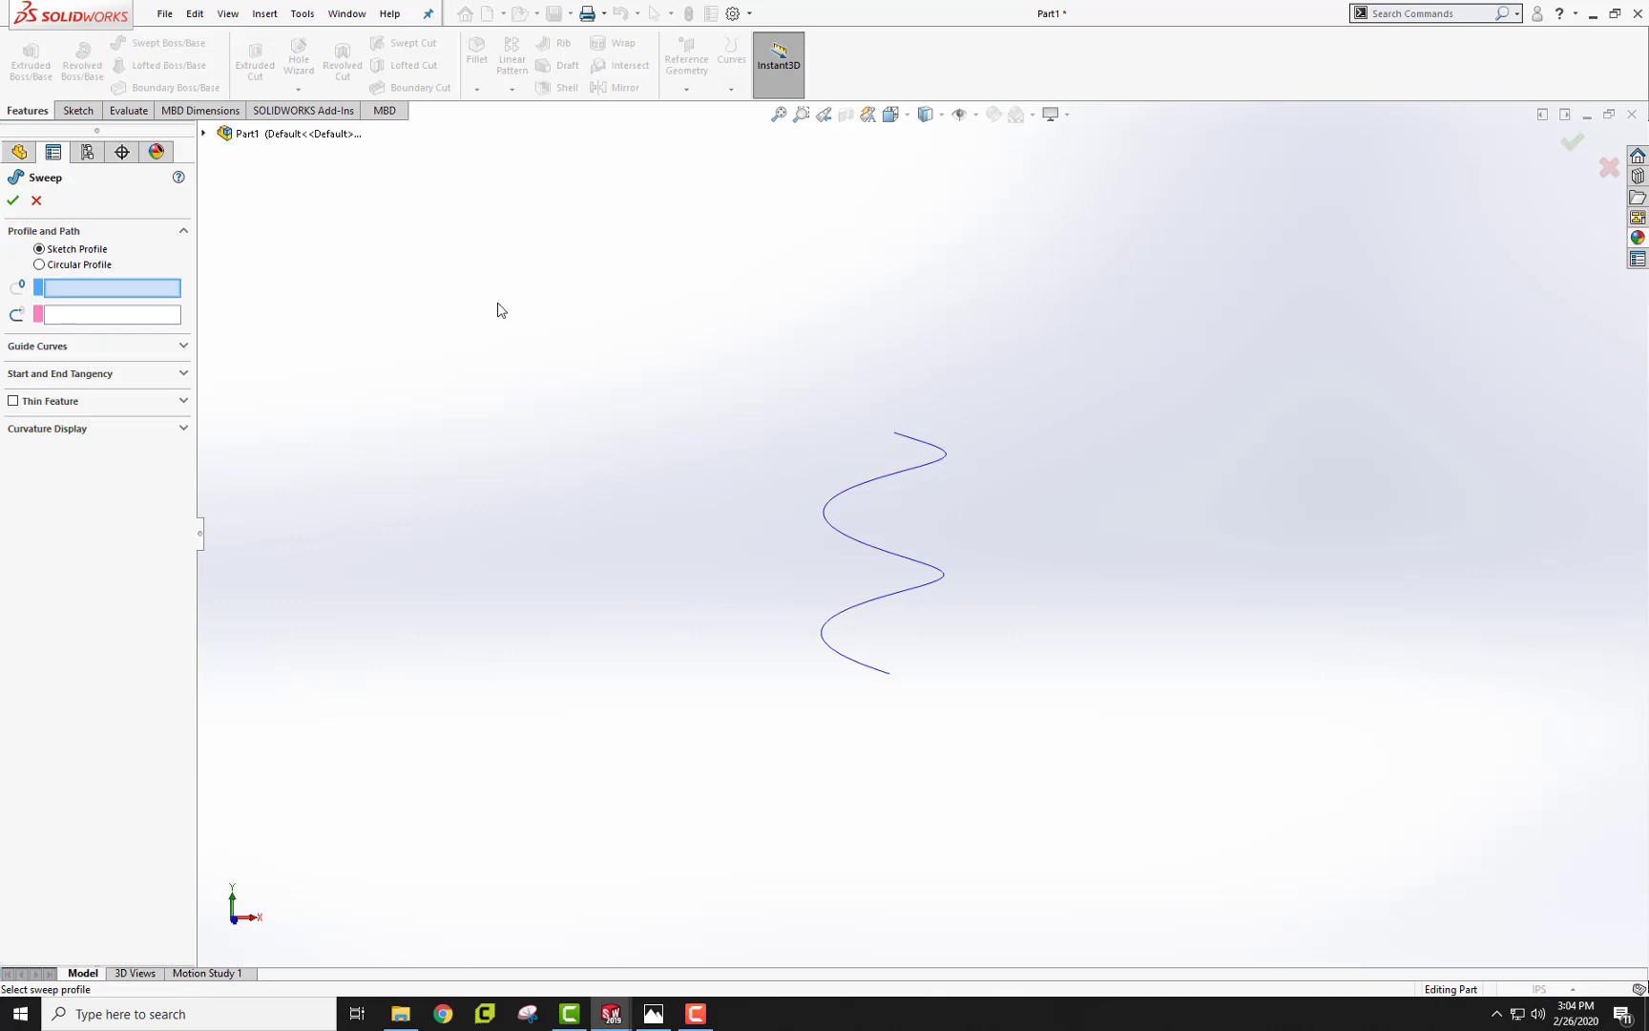
left_click(51, 267)
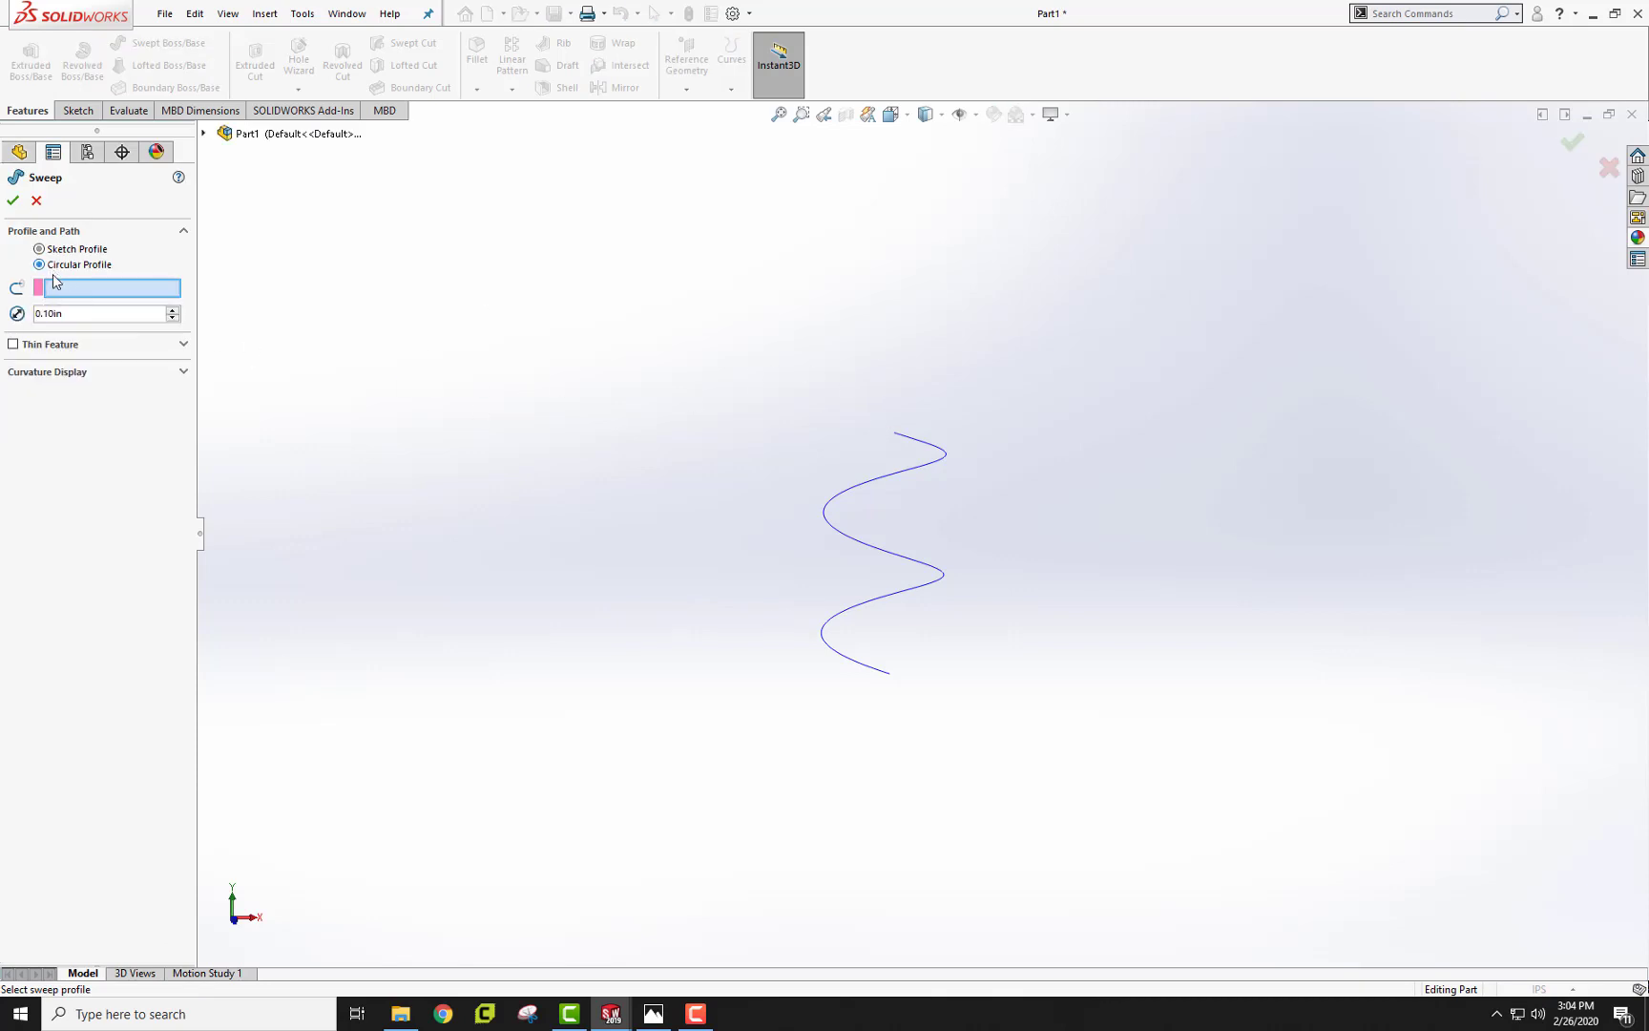
type("30")
key("Return")
left_click(937, 451)
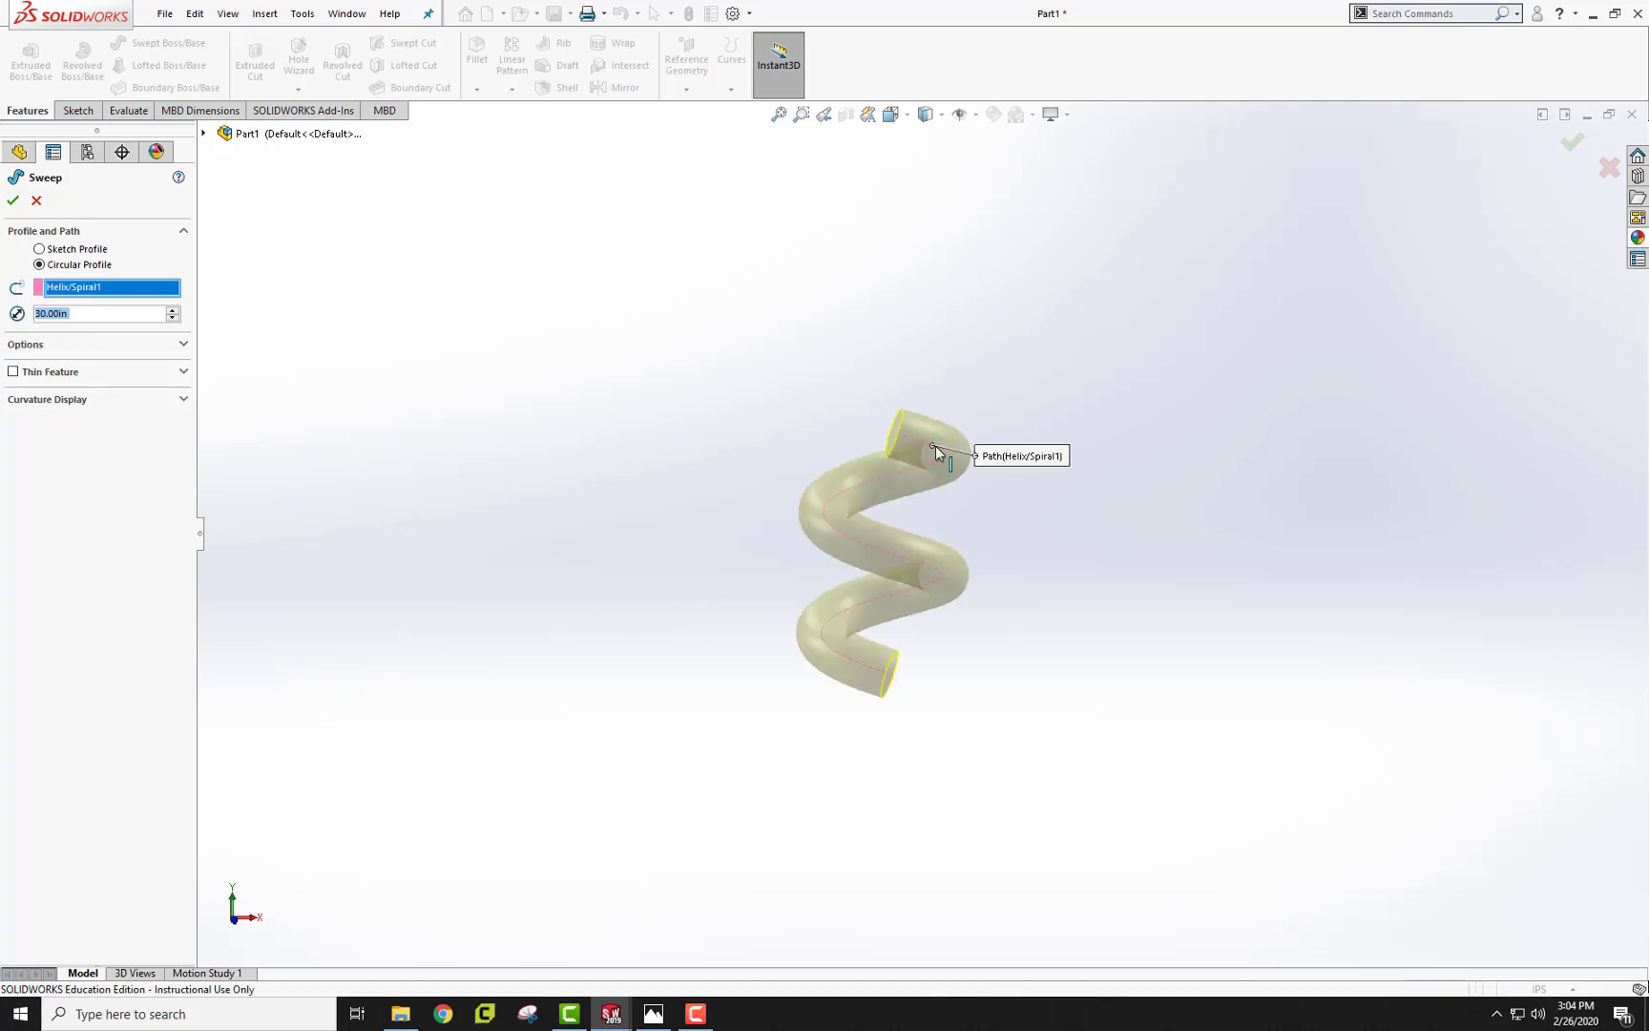
left_click(13, 203)
scroll(726, 499, "down", 3)
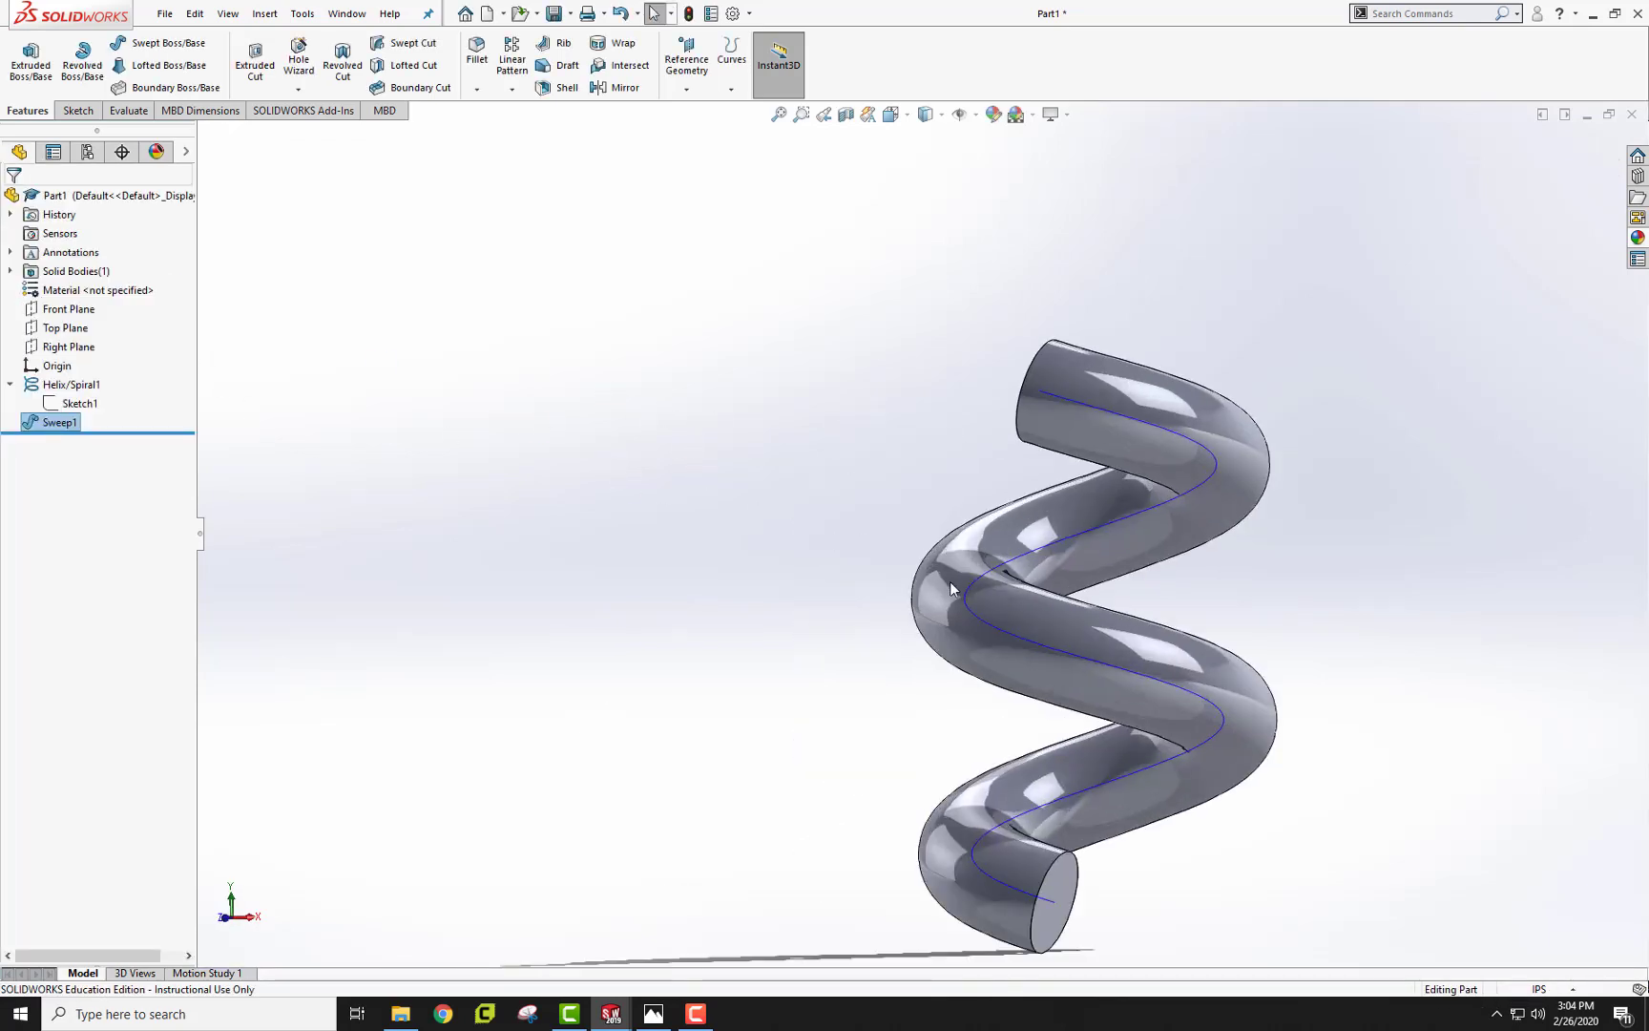
key("f")
scroll(921, 593, "up", 2)
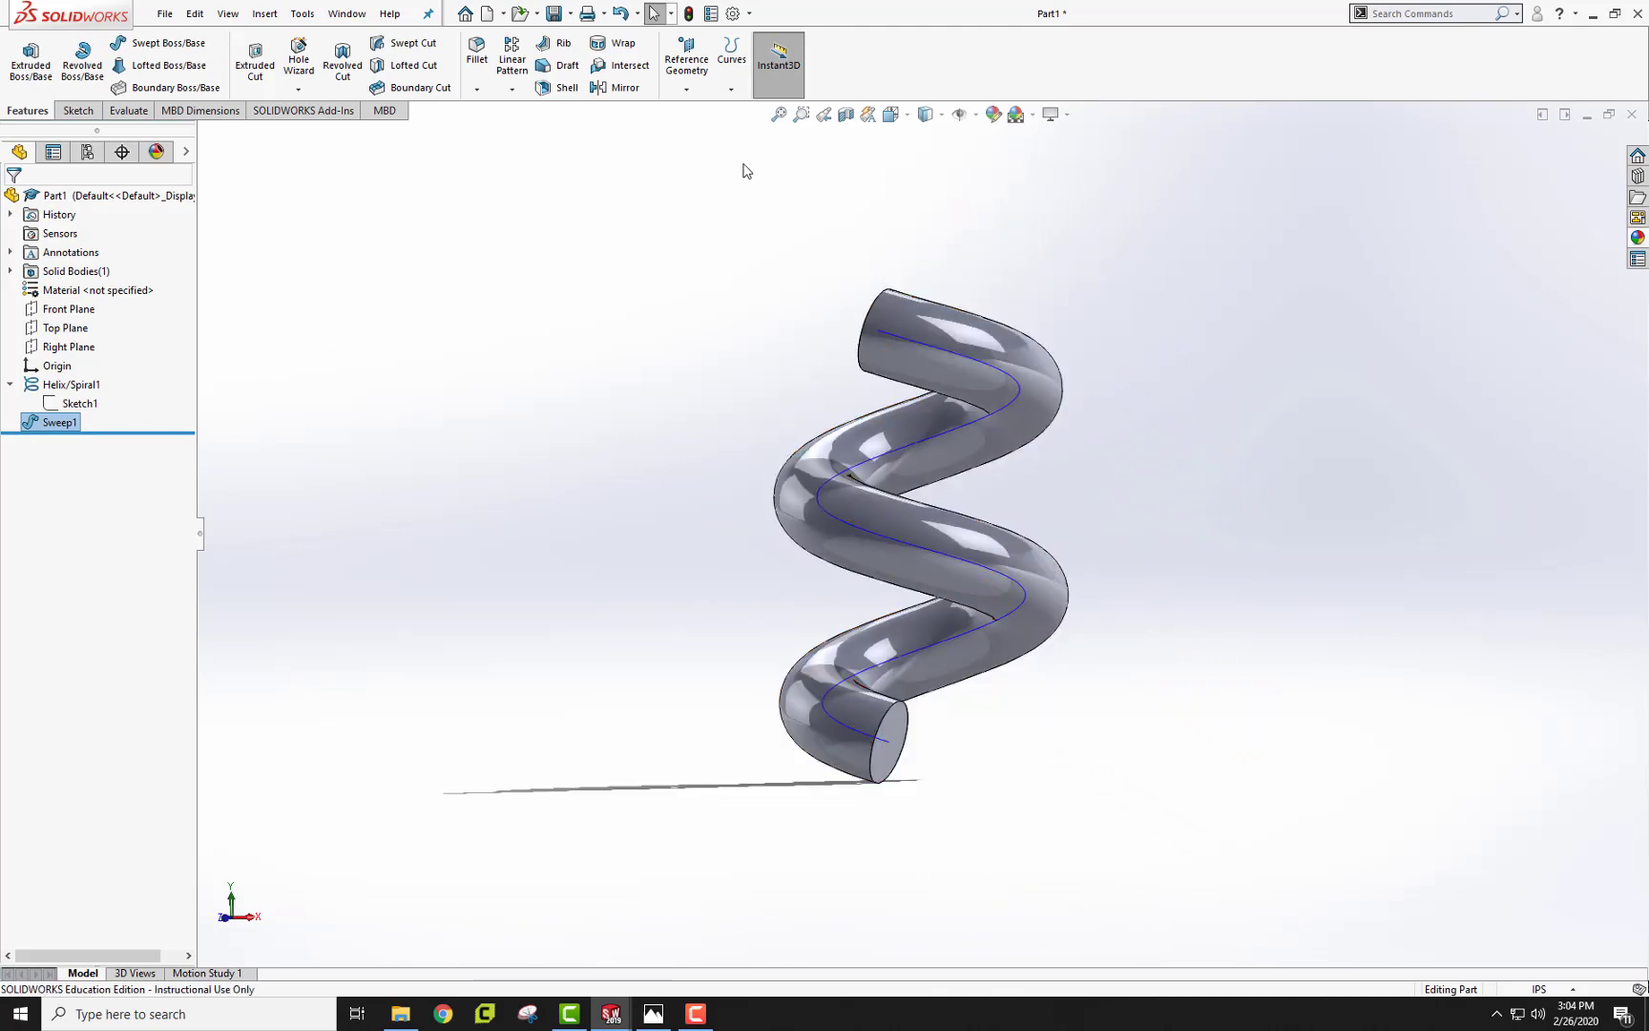
Shell the tube with a 1 in wall, removing both its end faces
left_click(556, 88)
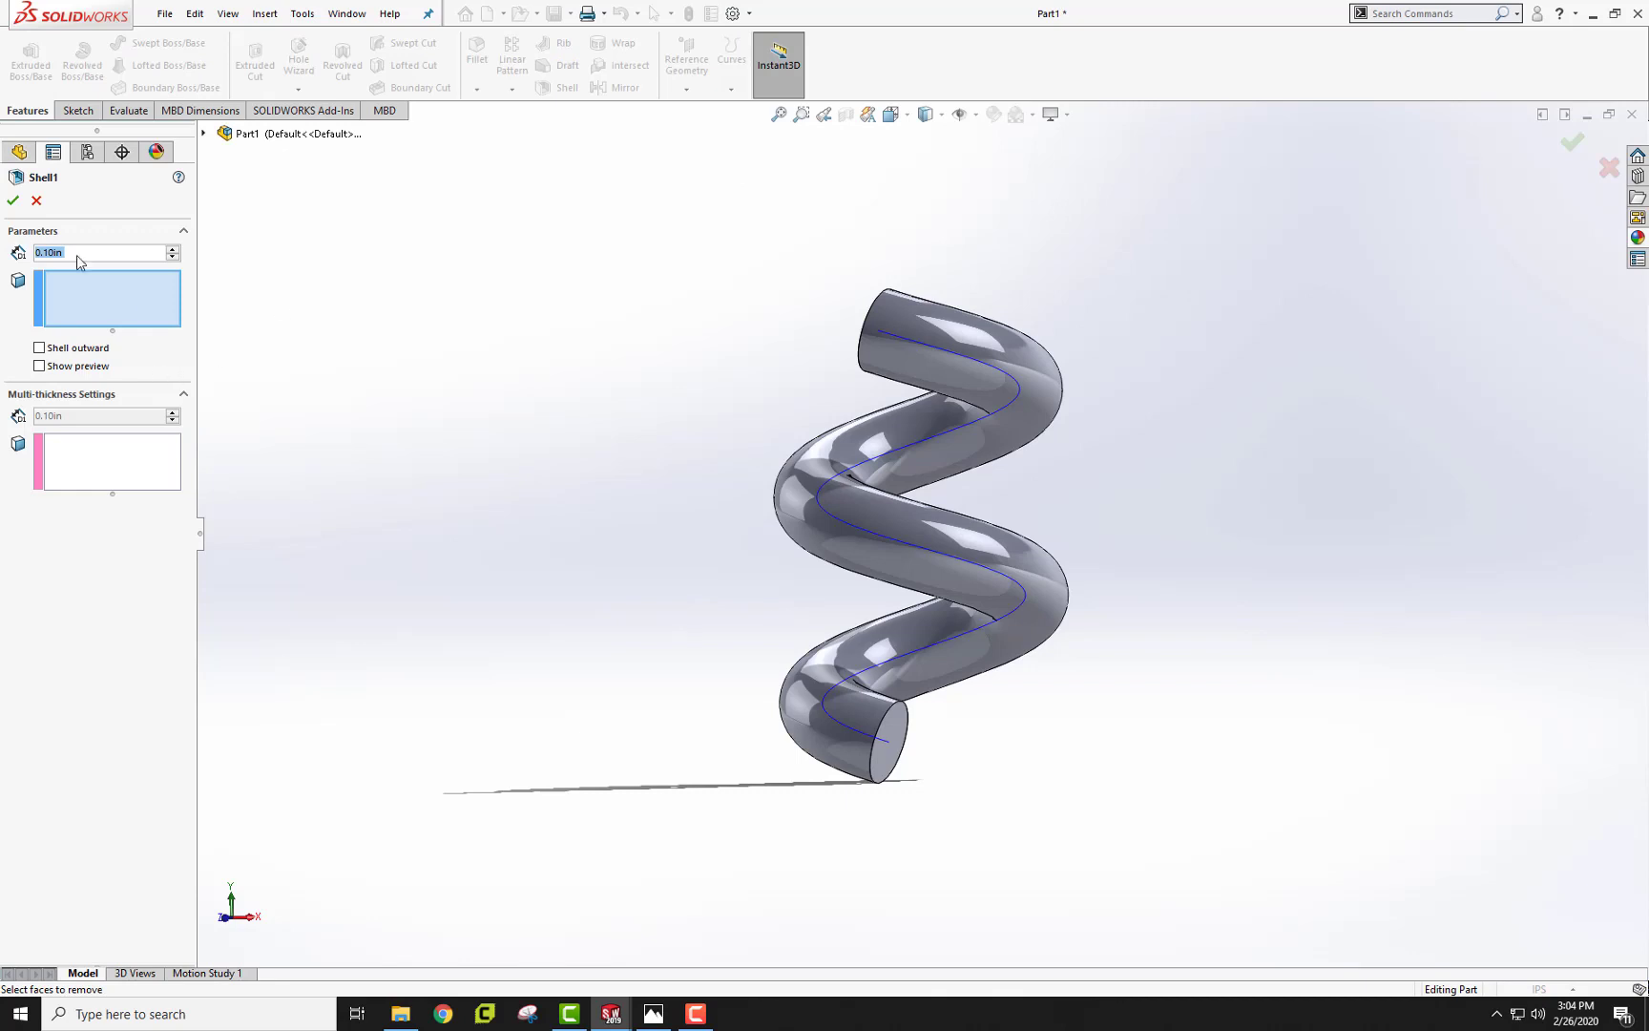
type("1")
key("Return")
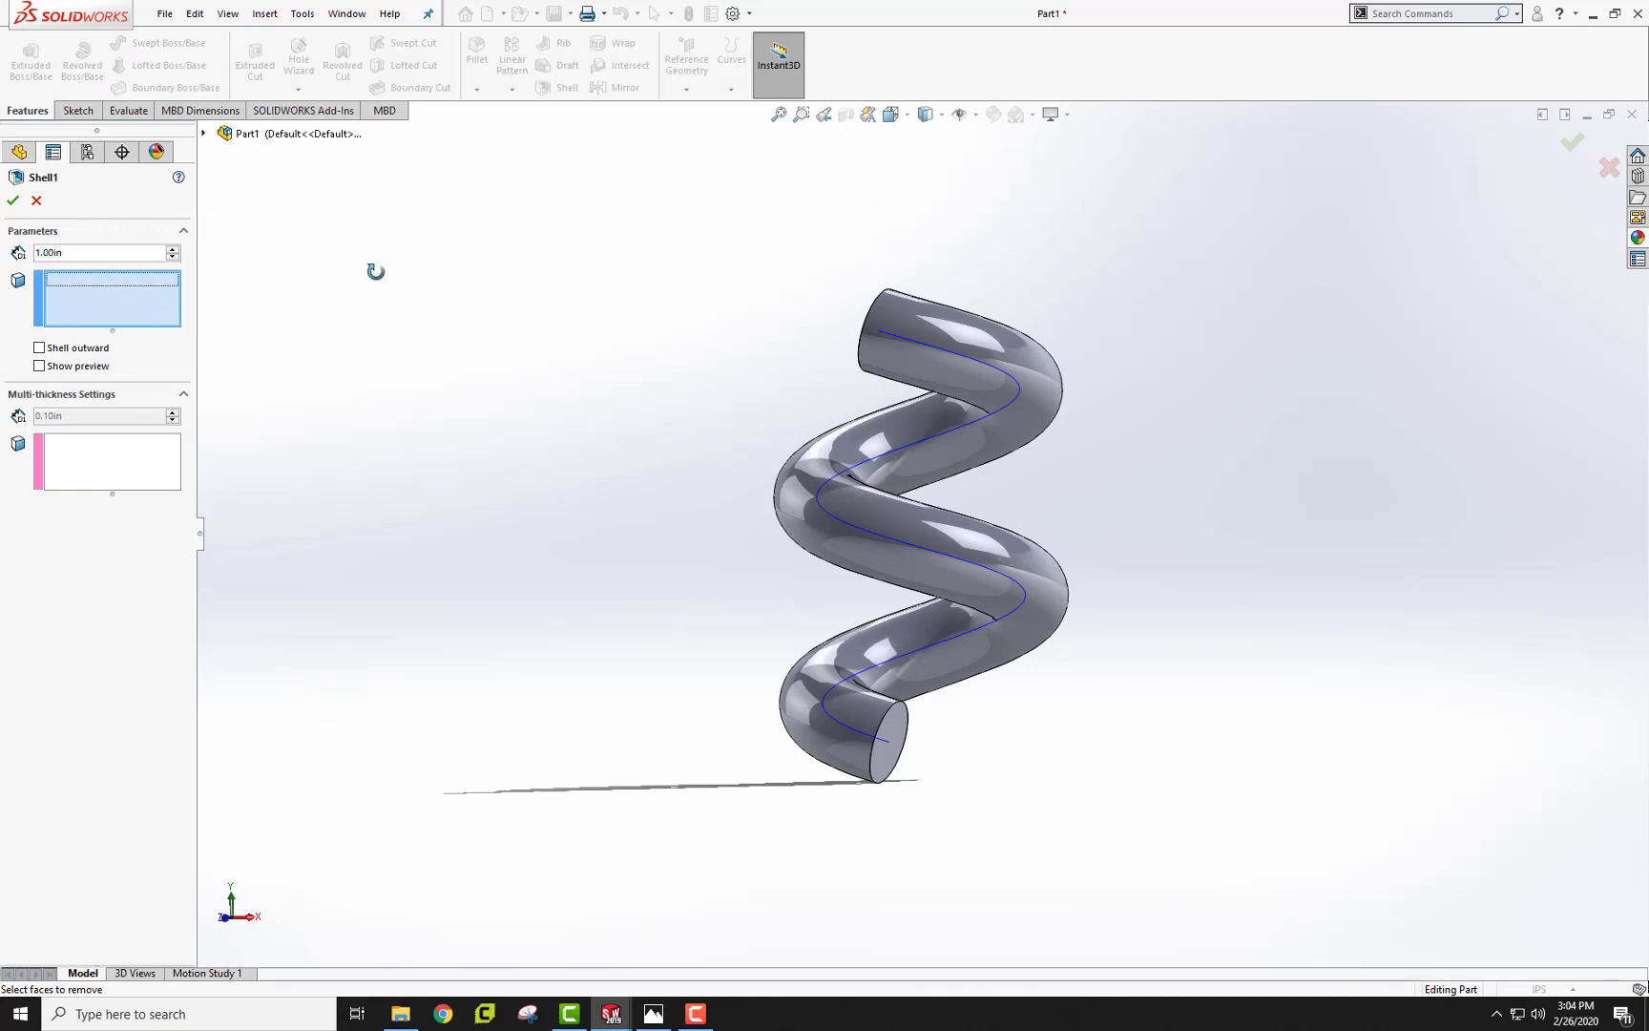
middle_click_drag(376, 271, 526, 338)
left_click(949, 348)
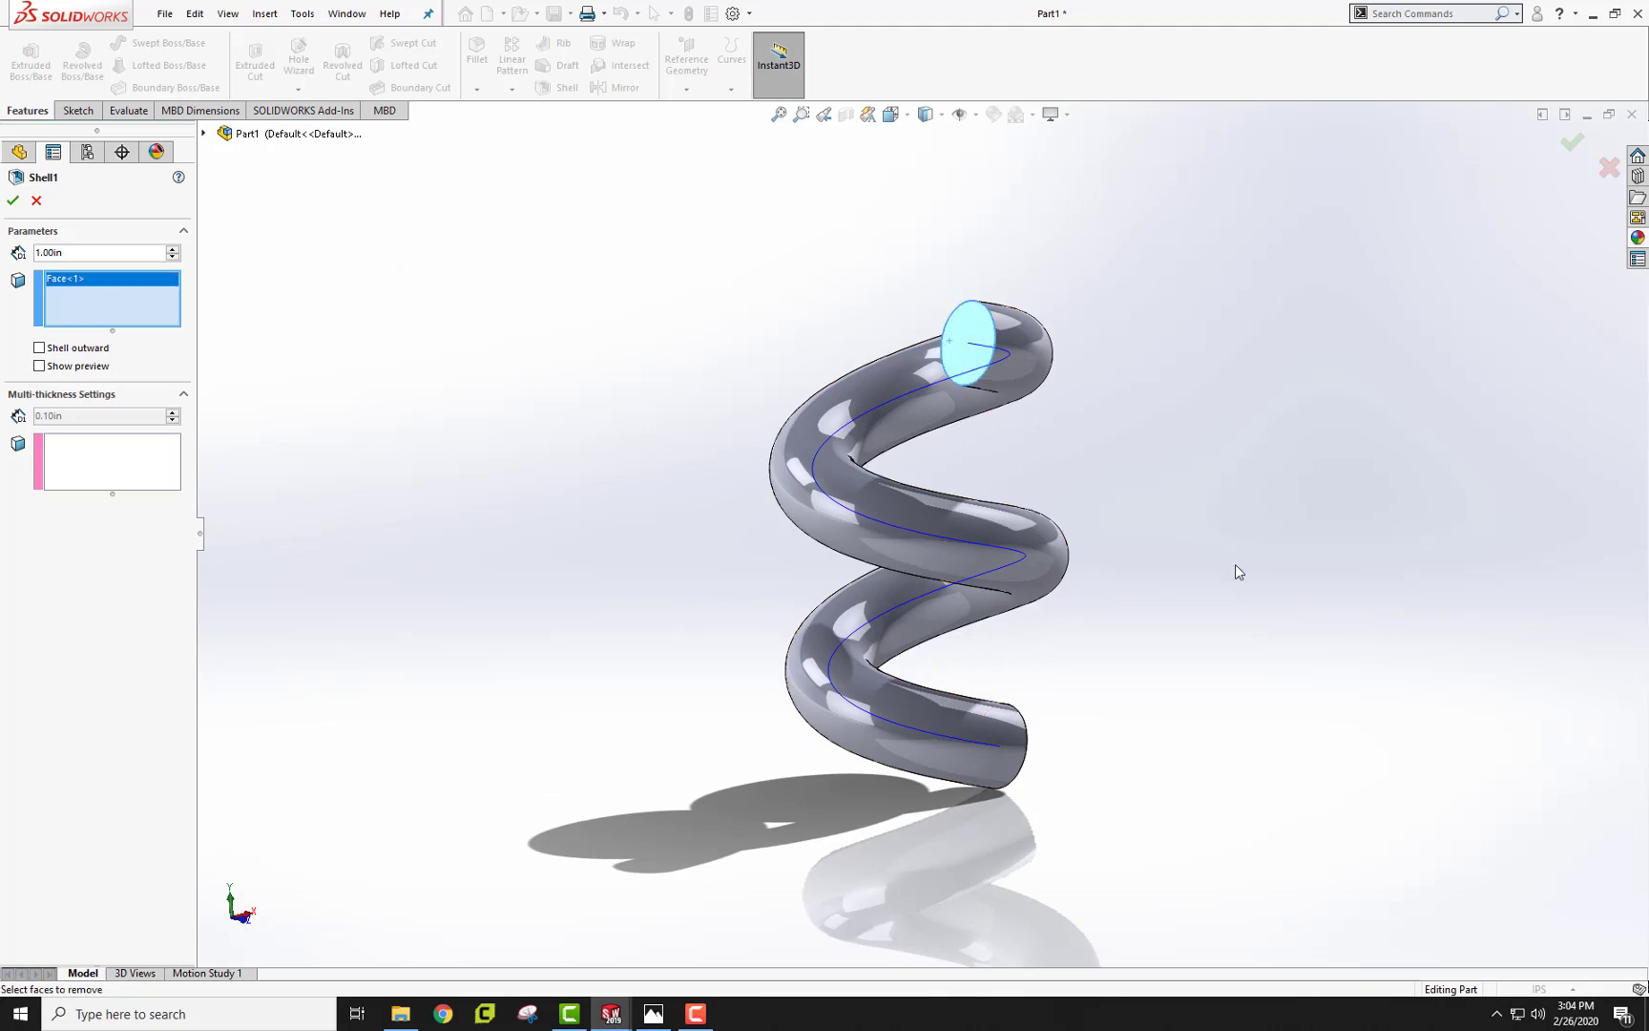
middle_click_drag(1236, 571, 1042, 490)
left_click(835, 748)
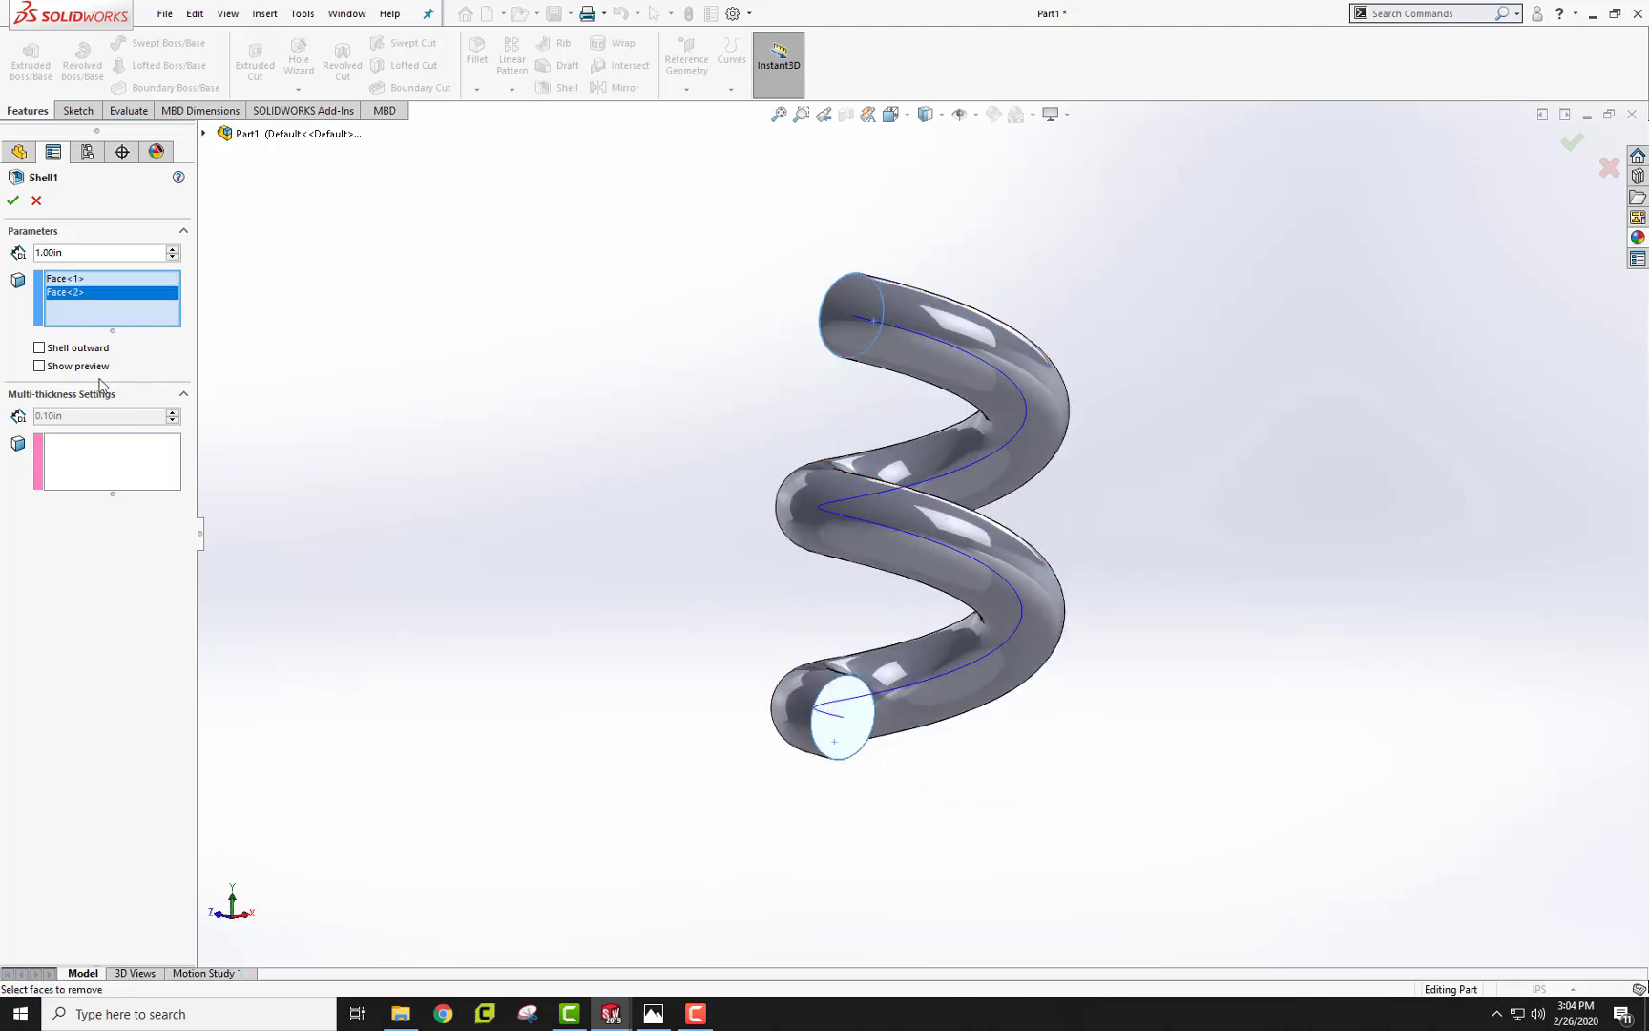
key("Return")
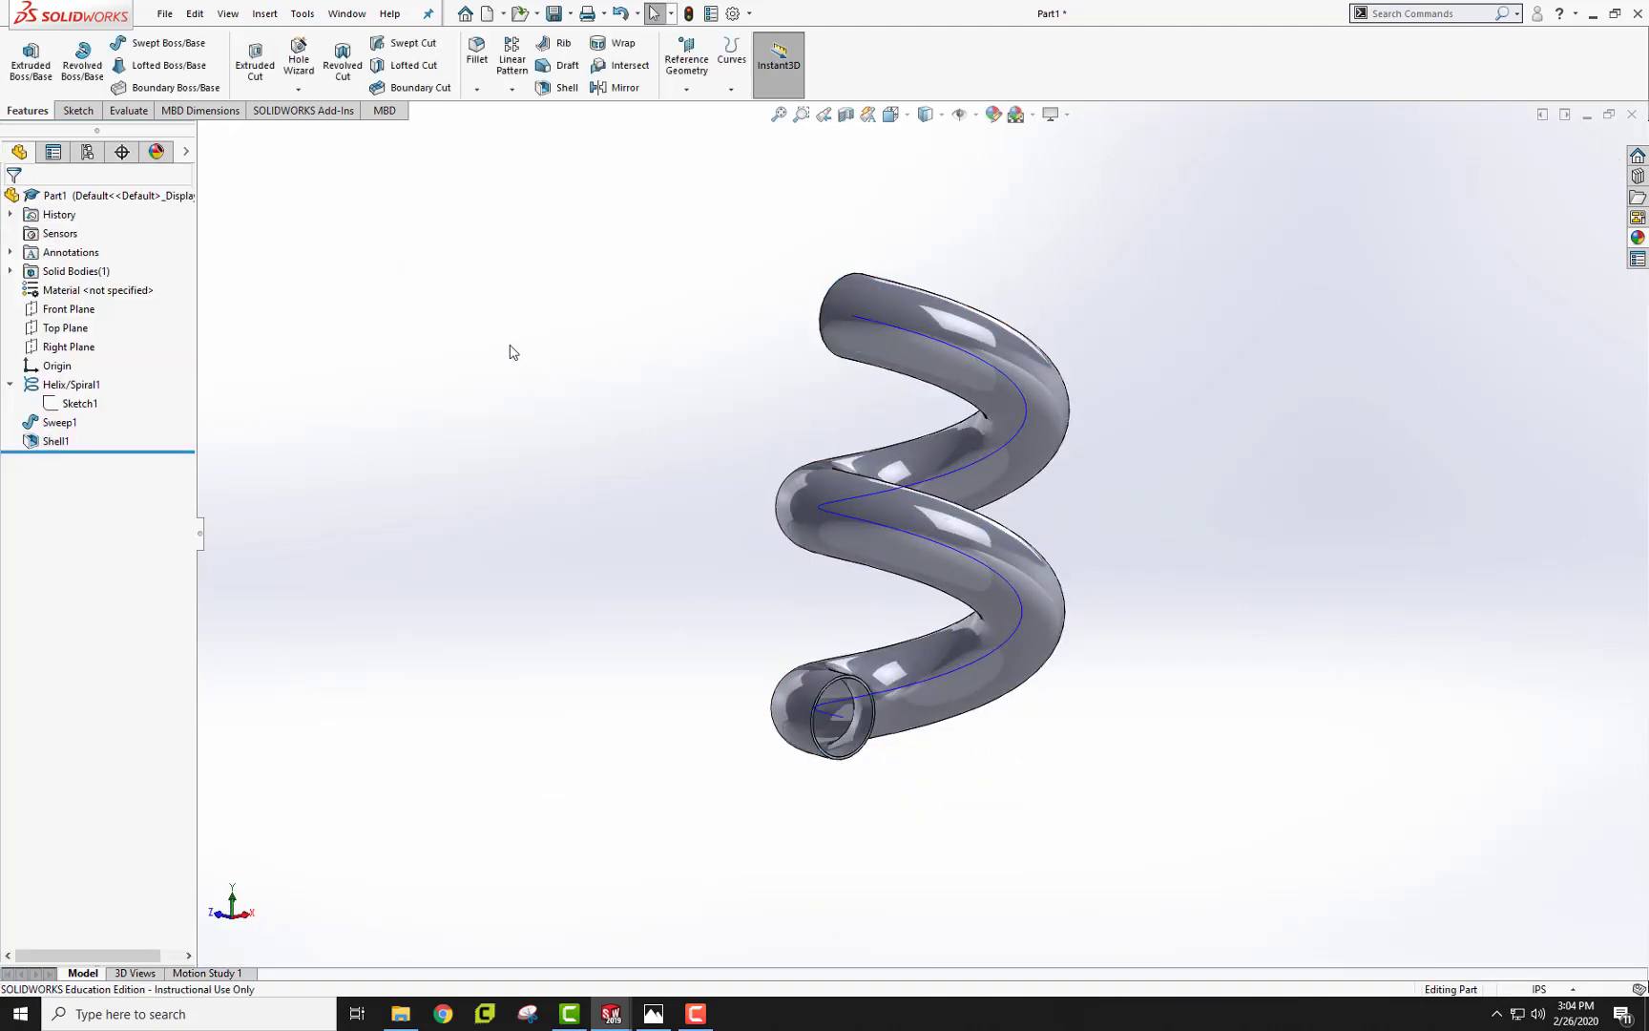
Hide the Helix/Spiral1 path curve
mouse_move(508, 353)
middle_mouse_down()
mouse_move(469, 291)
mouse_move(190, 406)
mouse_move(526, 310)
mouse_move(607, 395)
middle_mouse_up()
right_click(71, 384)
left_click(176, 368)
Zoom to fit, orbit to look into the tube's lower end, and select its rim face
key("f")
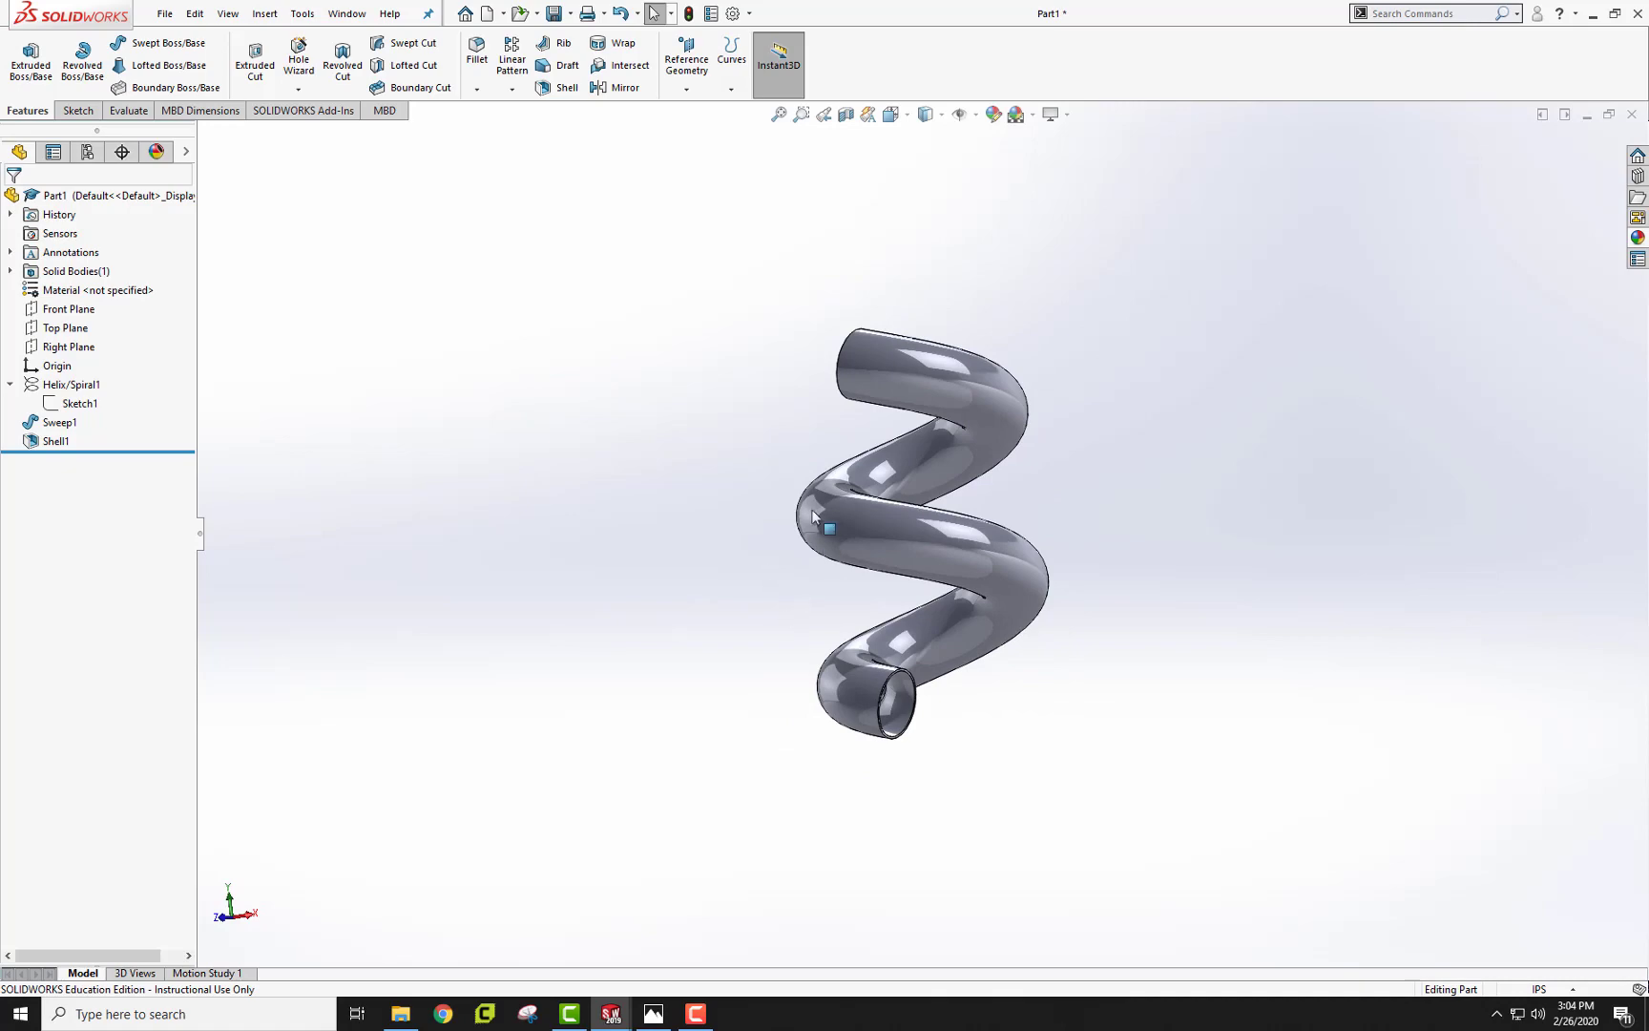
scroll(950, 773, "down", 2)
scroll(921, 736, "down", 2)
scroll(868, 697, "down", 2)
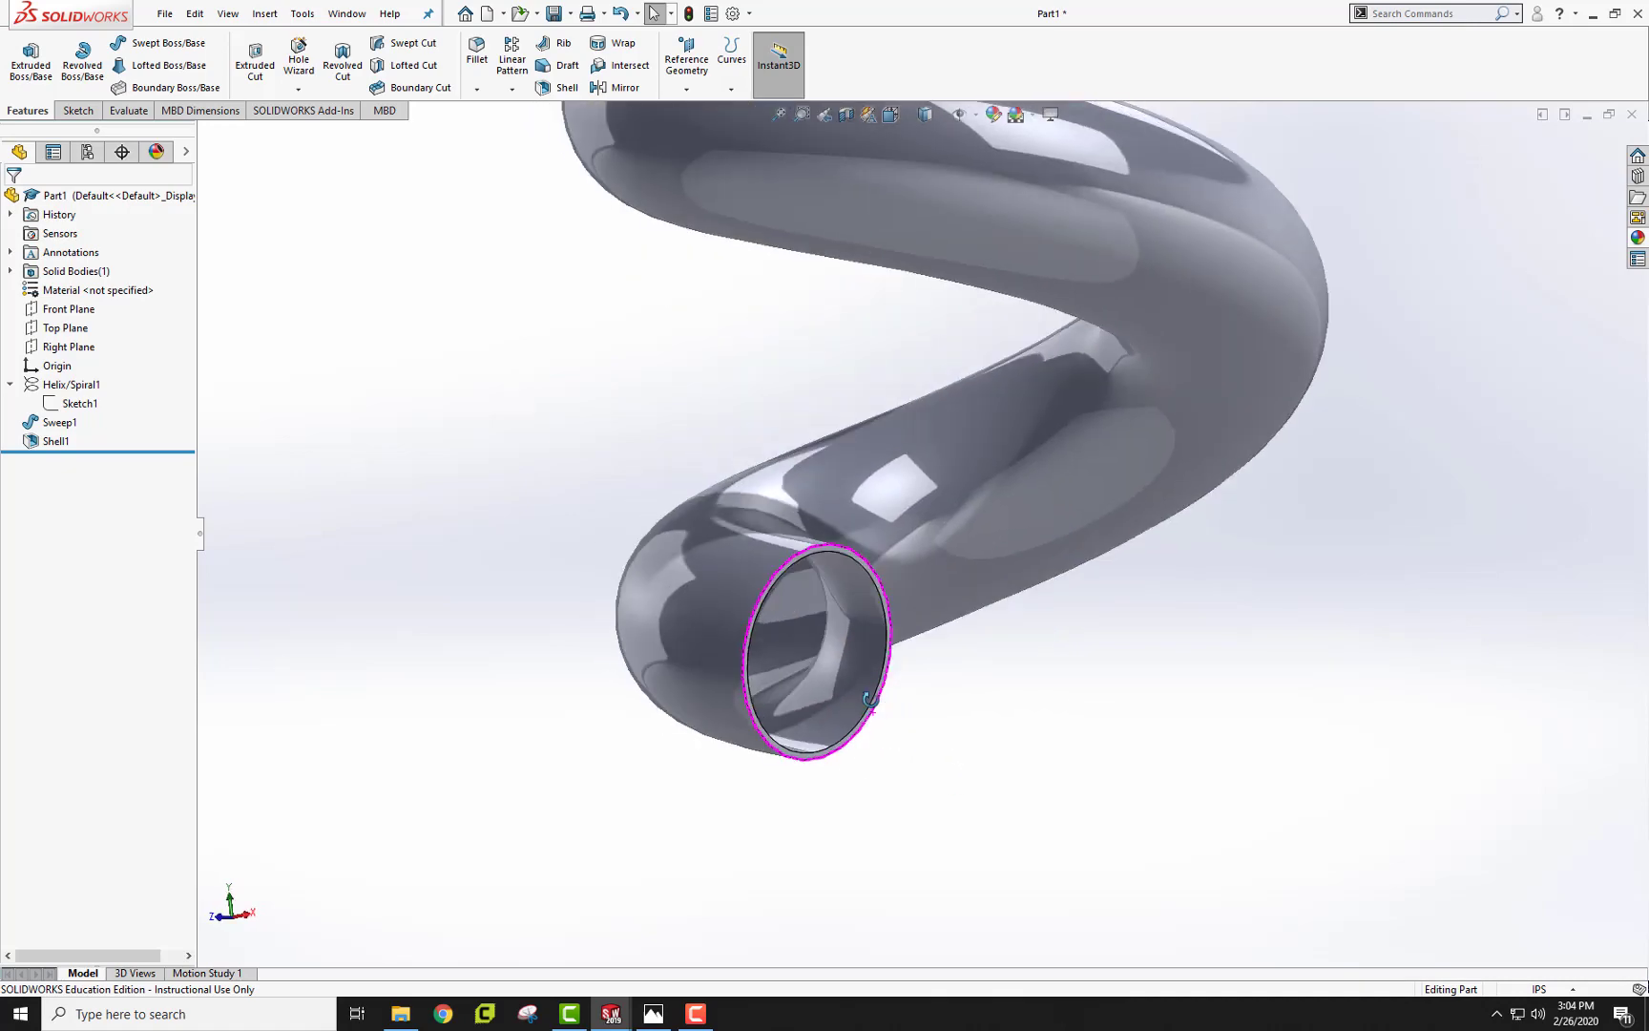
middle_click_drag(870, 698, 768, 547)
scroll(807, 577, "down", 3)
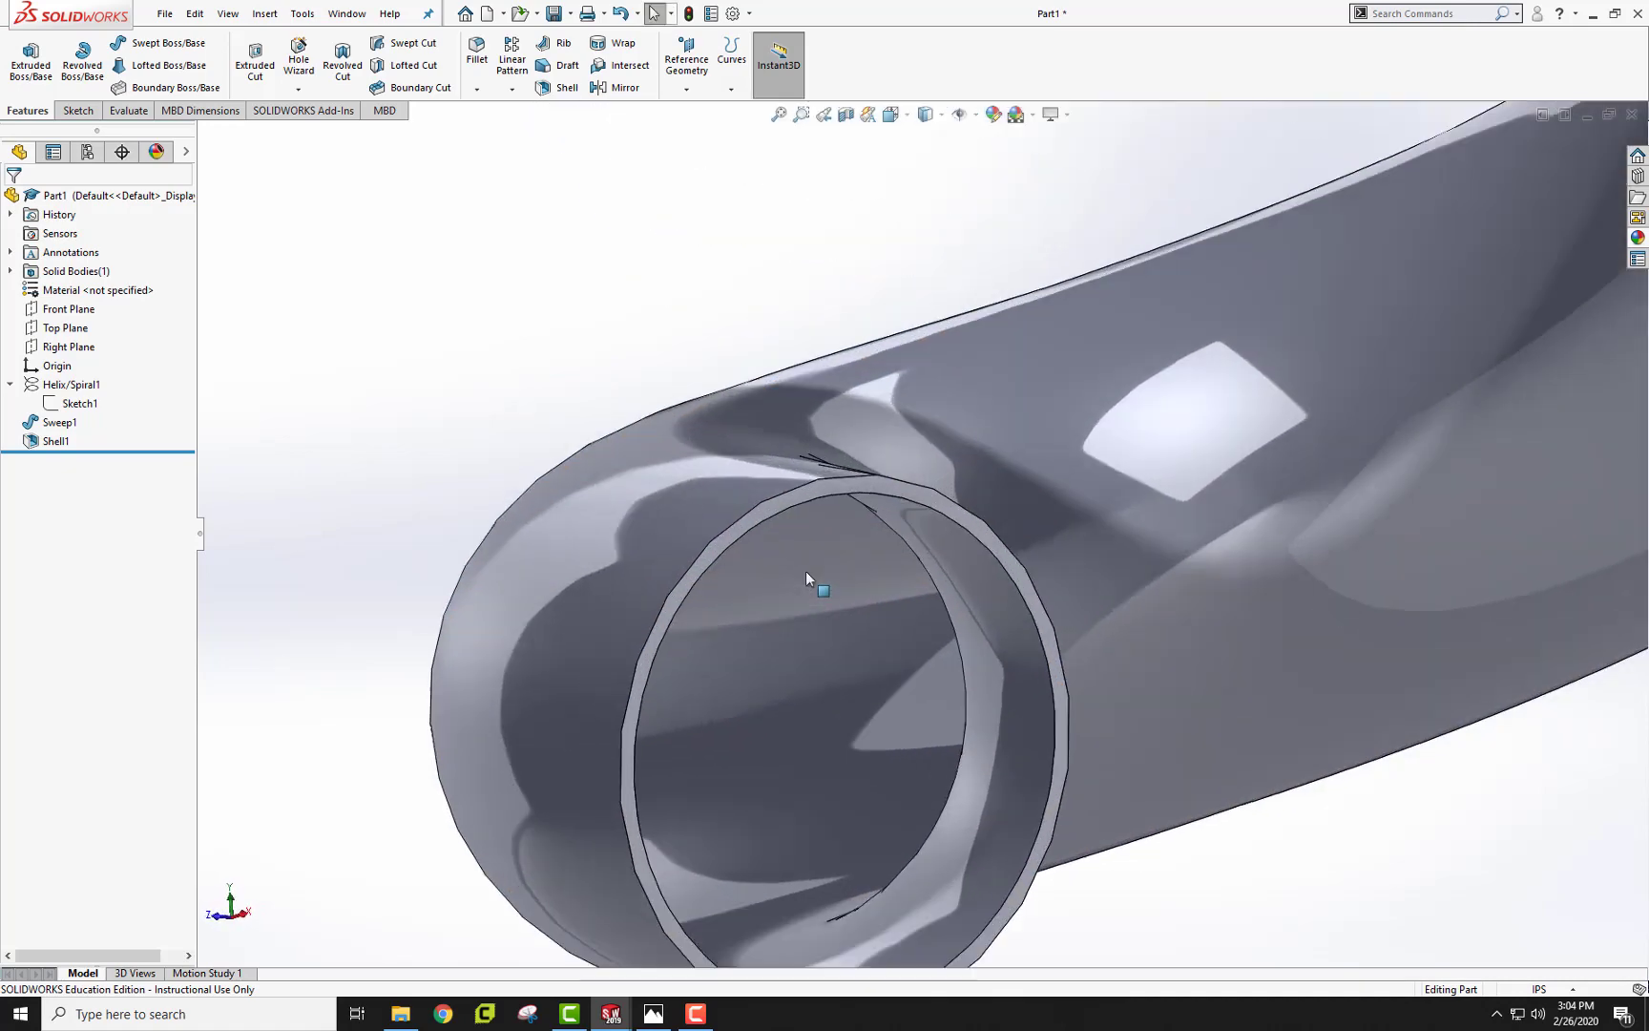
scroll(806, 517, "down", 2)
left_click(807, 459)
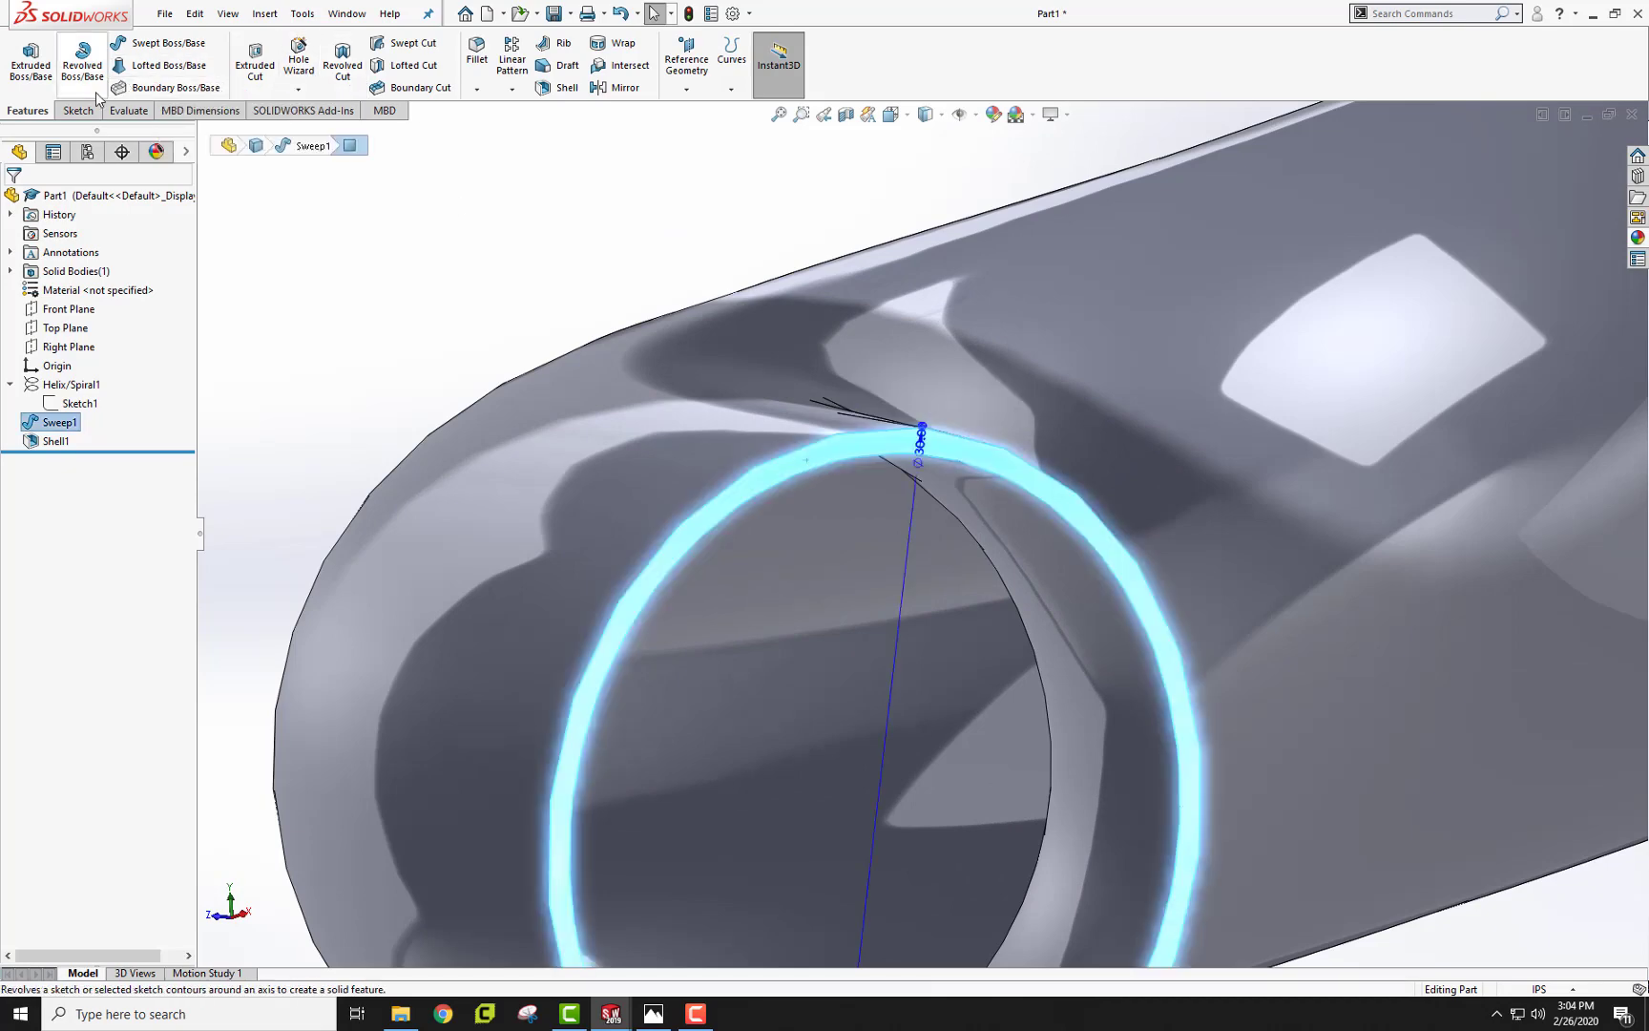
left_click(822, 455)
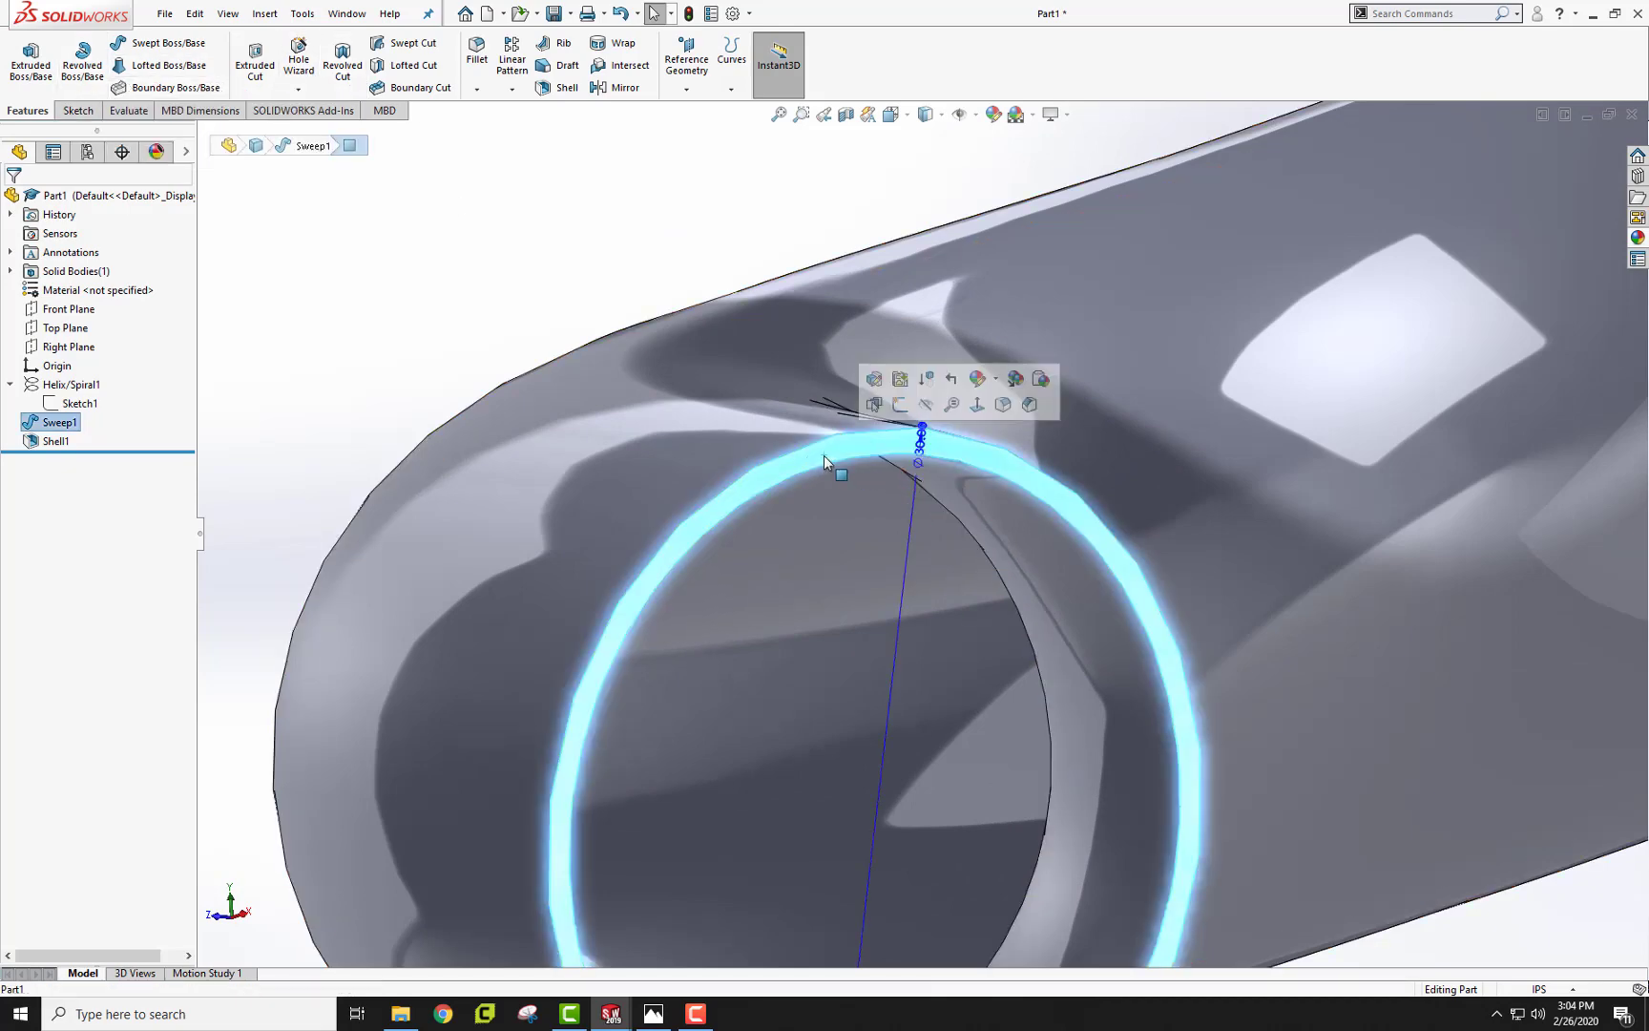
Sketch on the tube end and convert its end edge into a circle
left_click(899, 403)
scroll(838, 789, "down", 4)
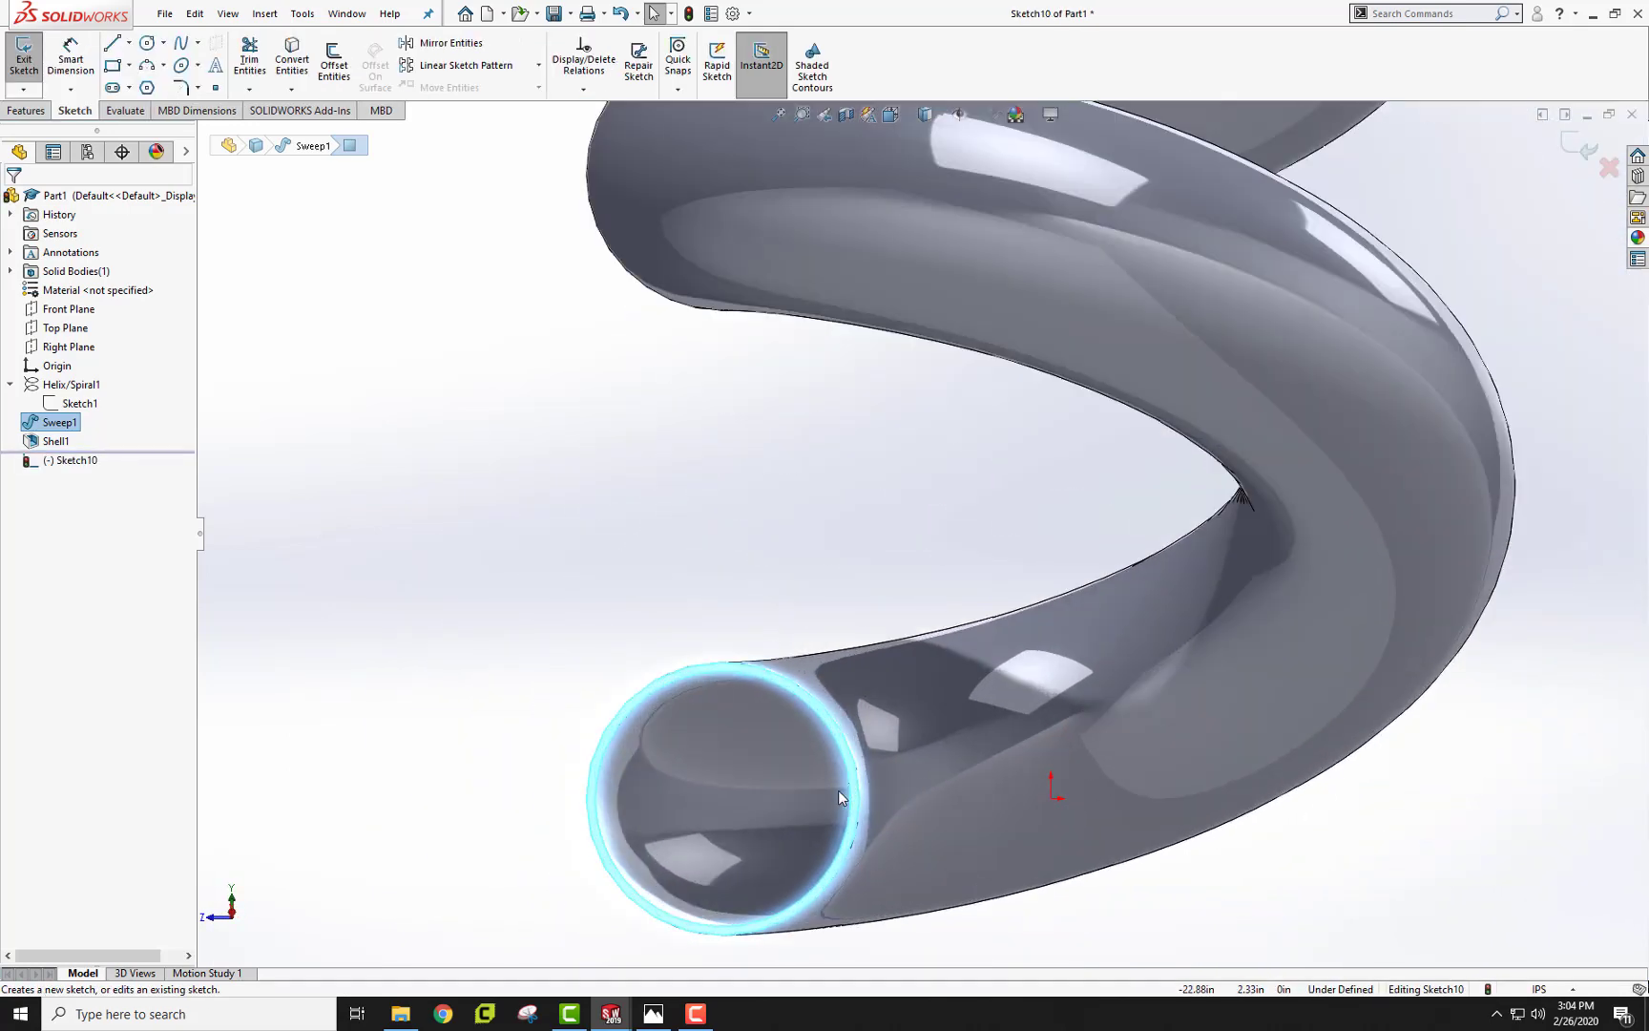
left_click(295, 77)
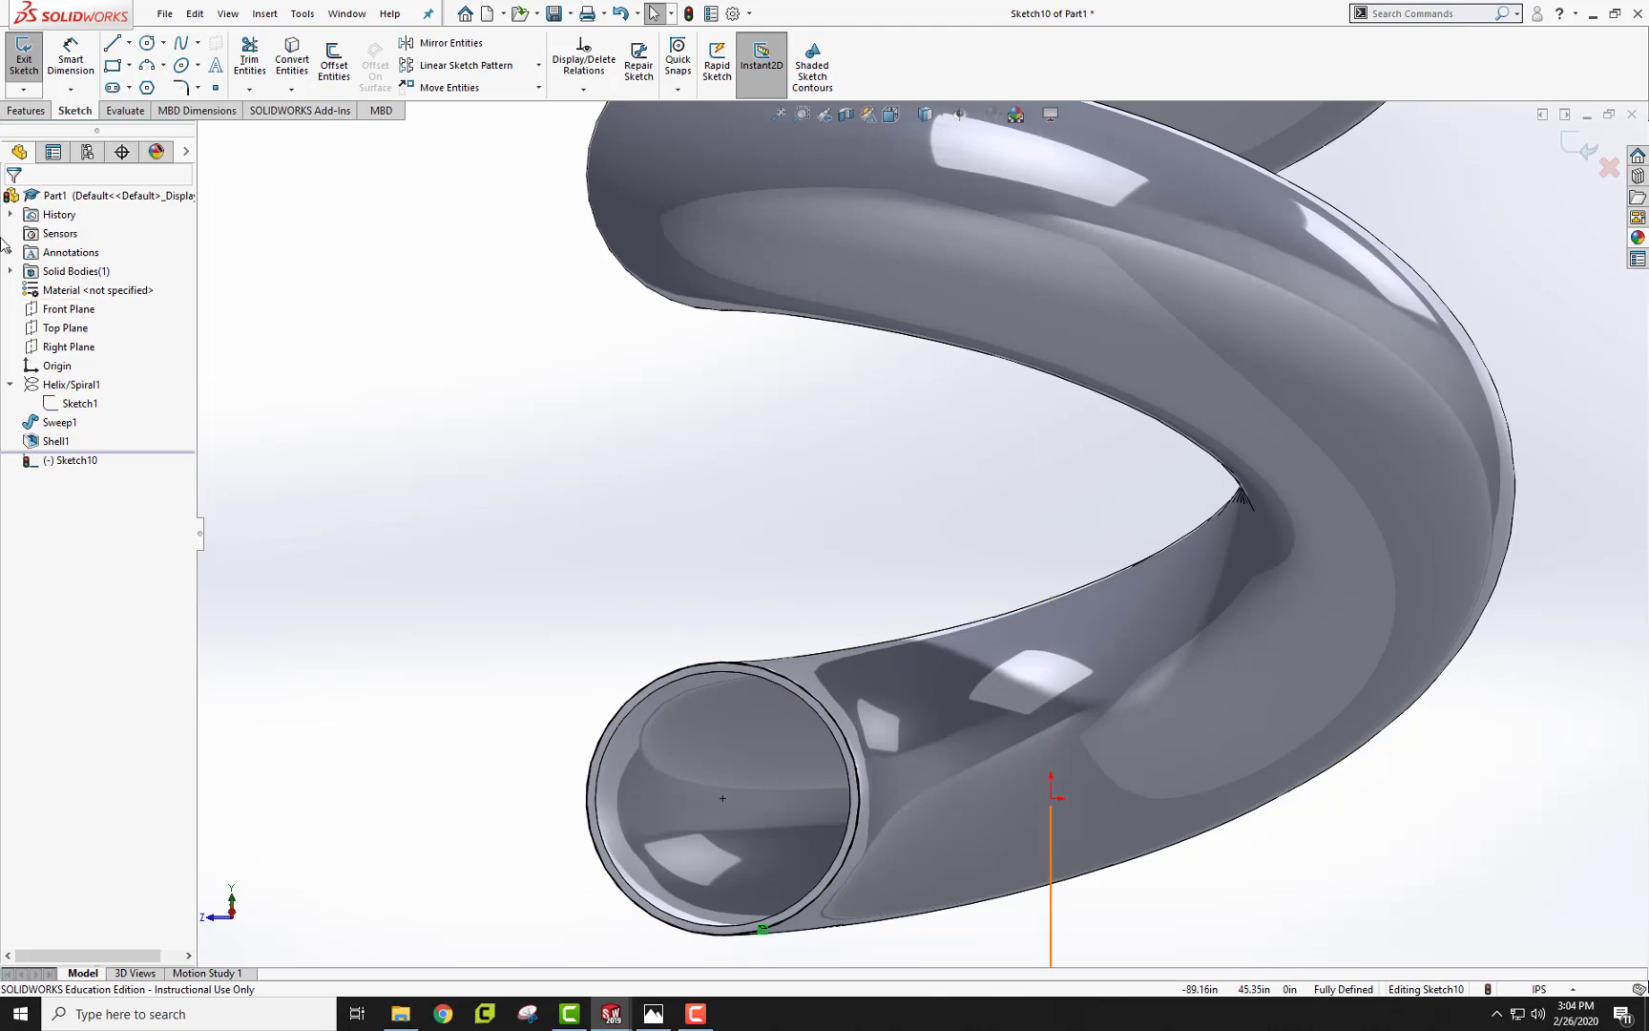
left_click(23, 58)
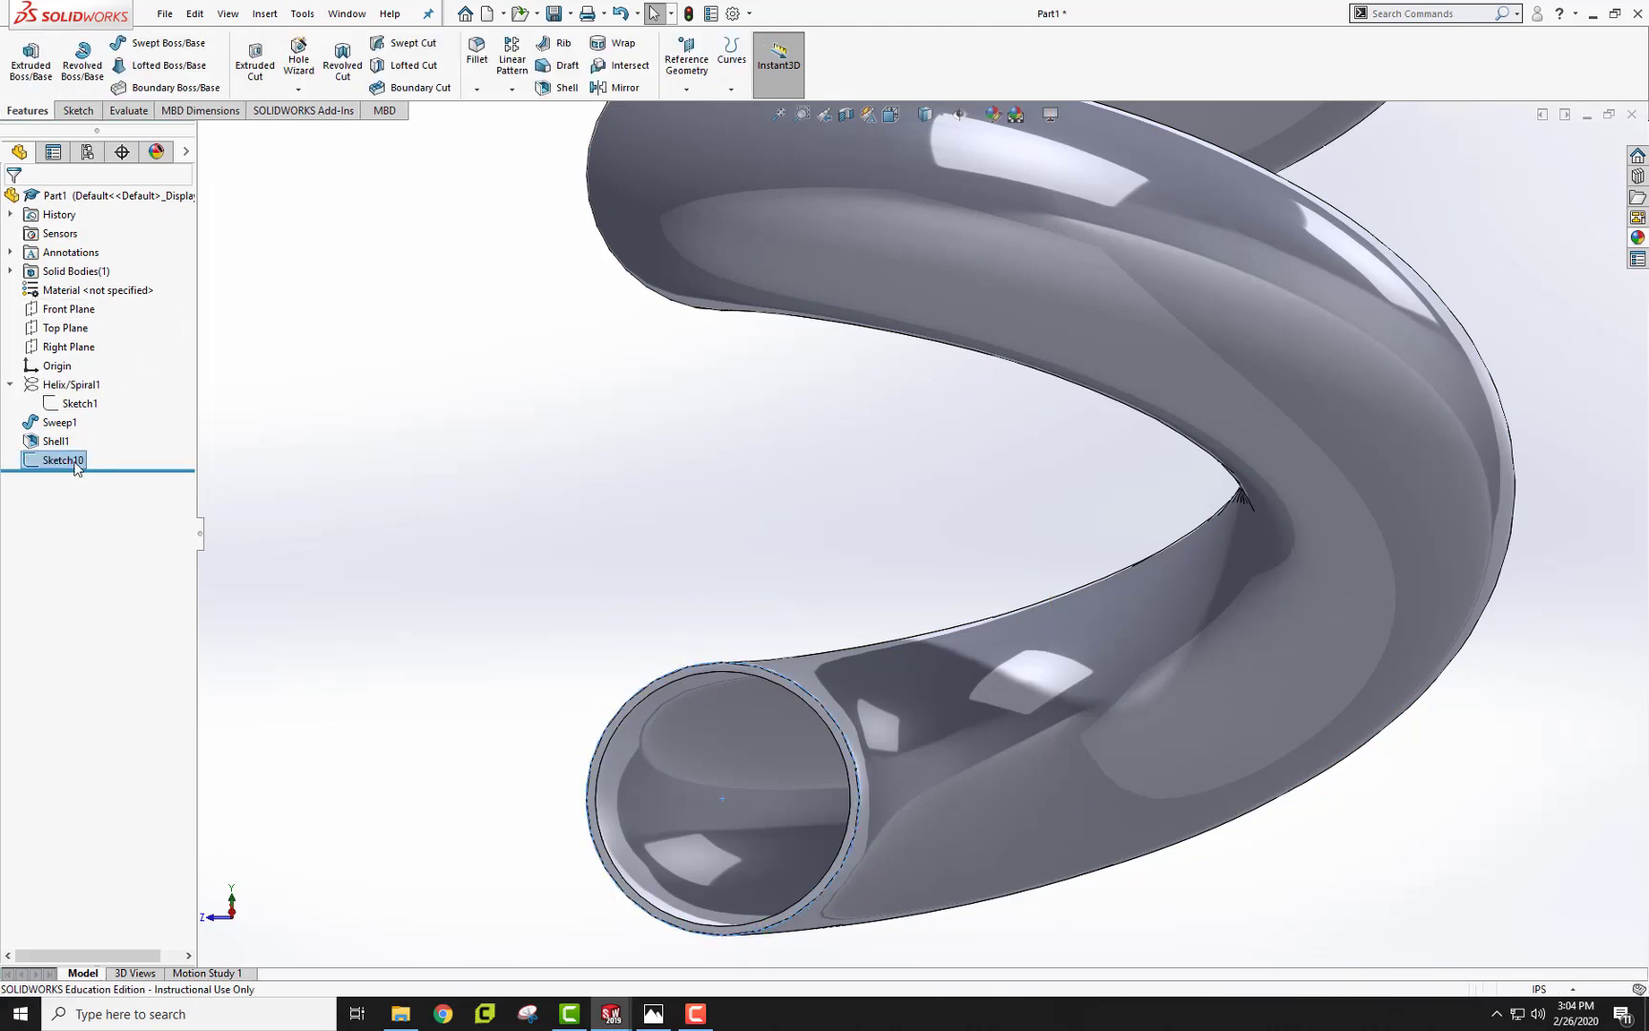
Start an extrude from the sketch, clear its selected contours, then cancel it
left_click(31, 57)
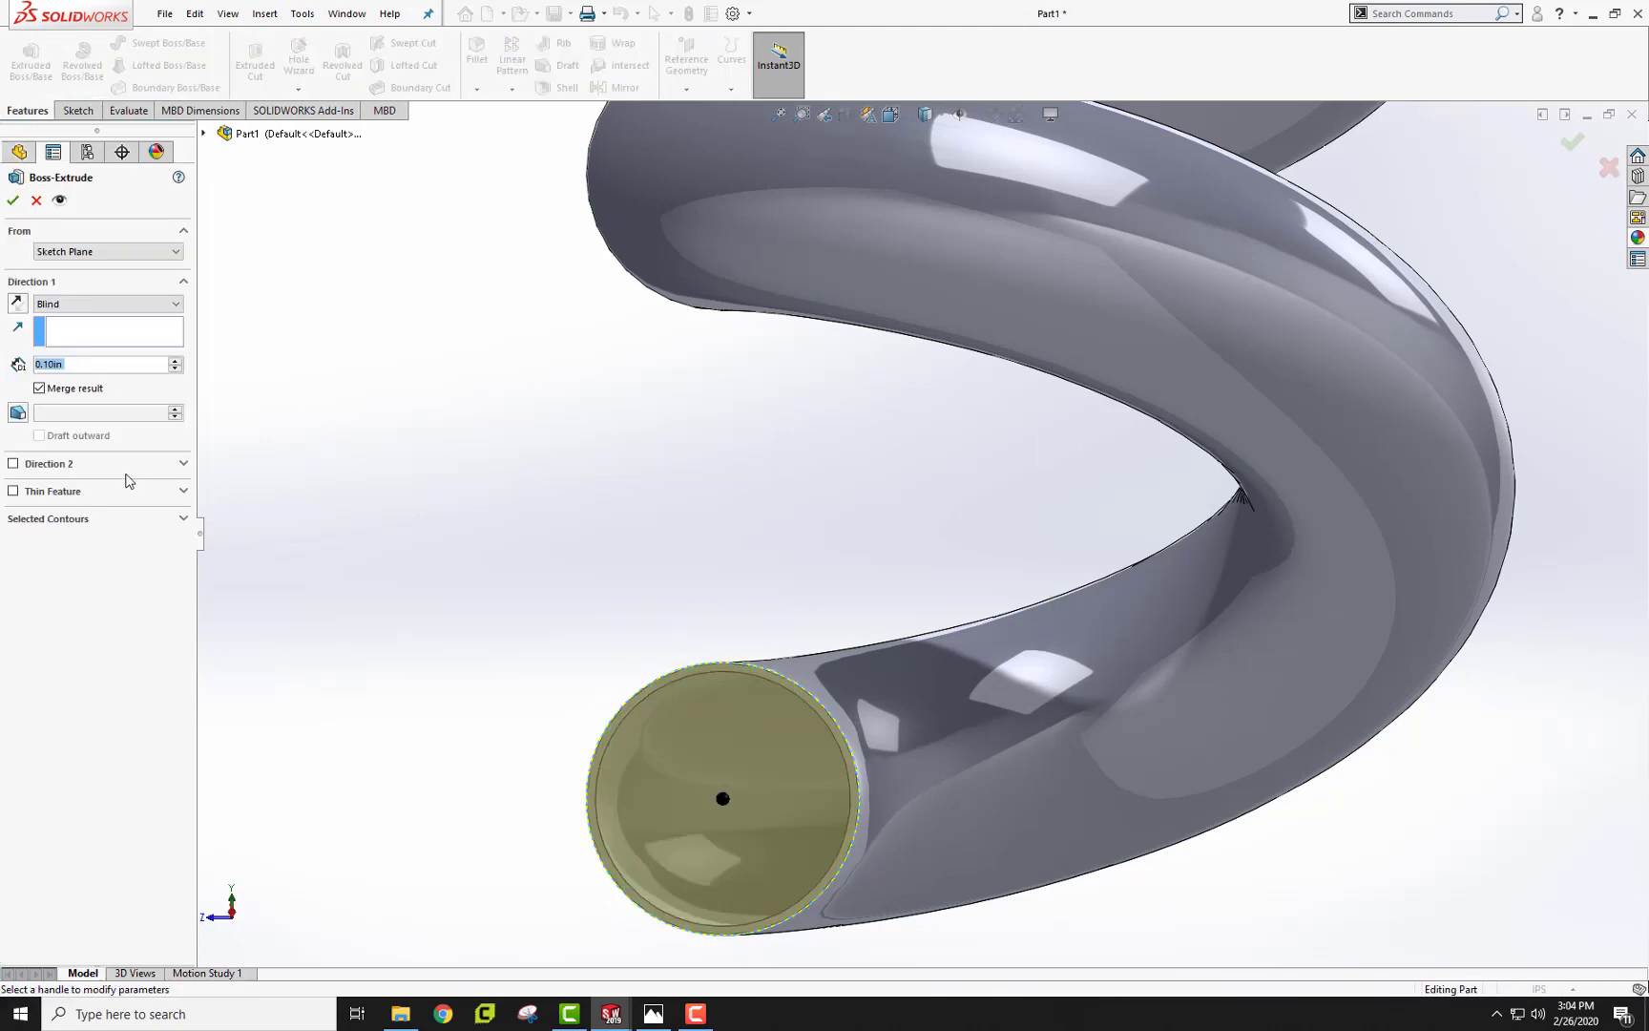
left_click(100, 524)
right_click(115, 547)
left_click(180, 555)
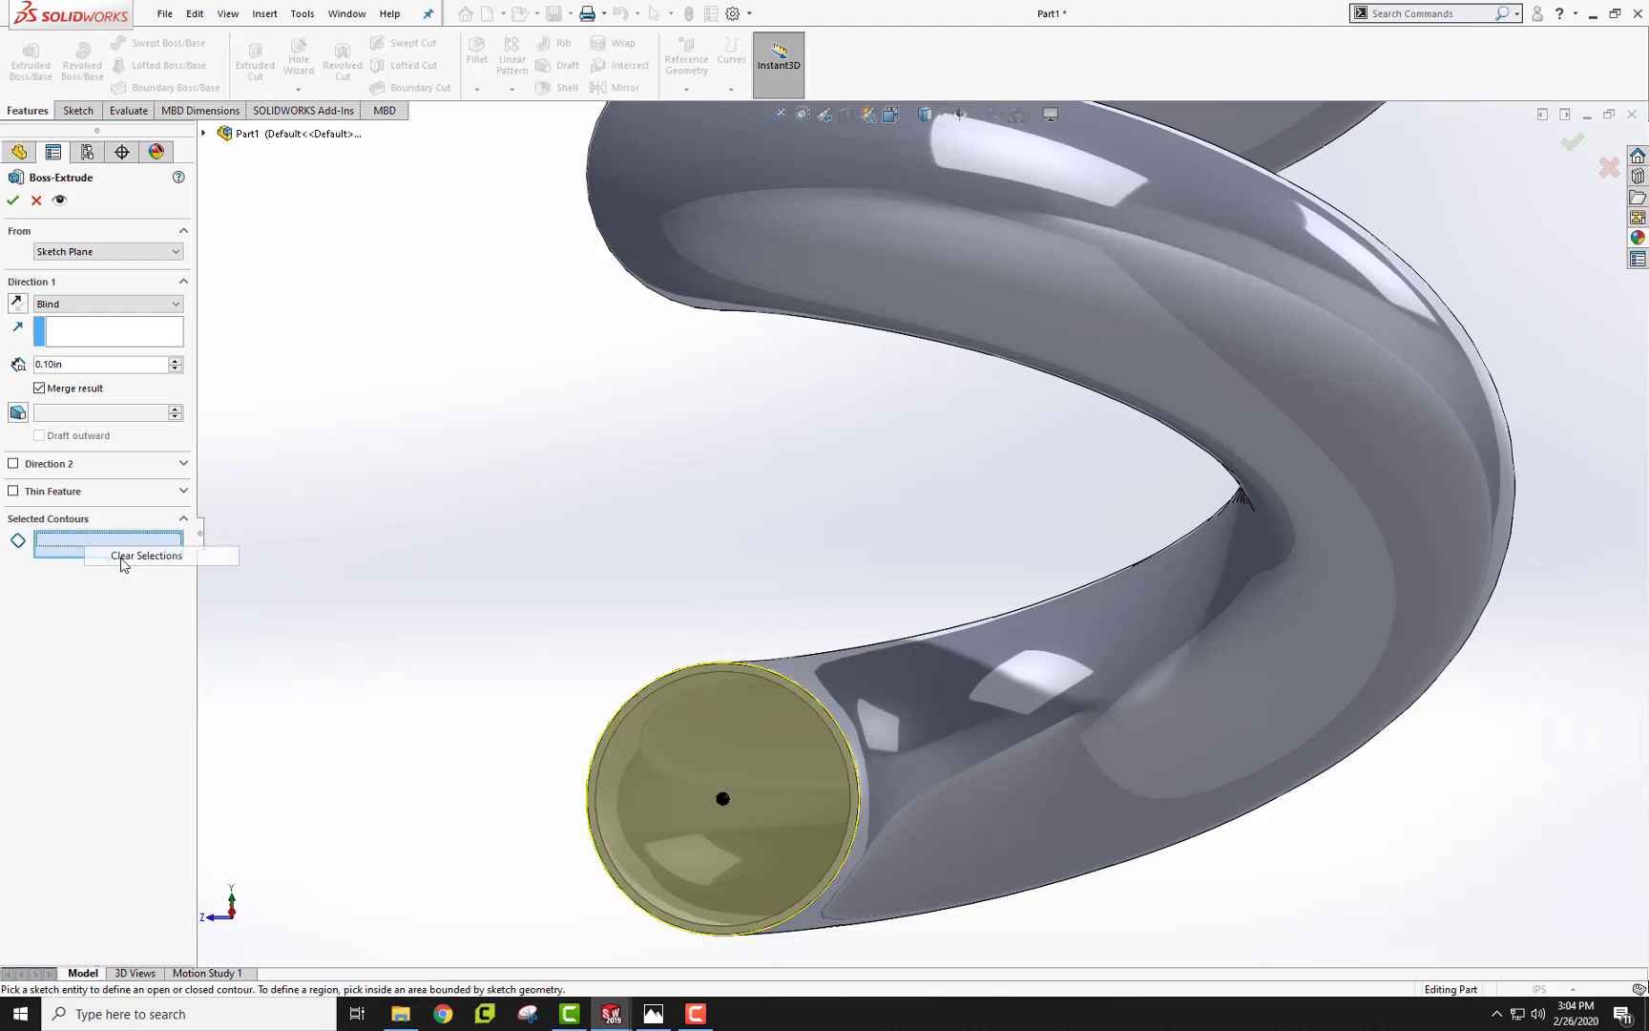
middle_click_drag(442, 520, 523, 559)
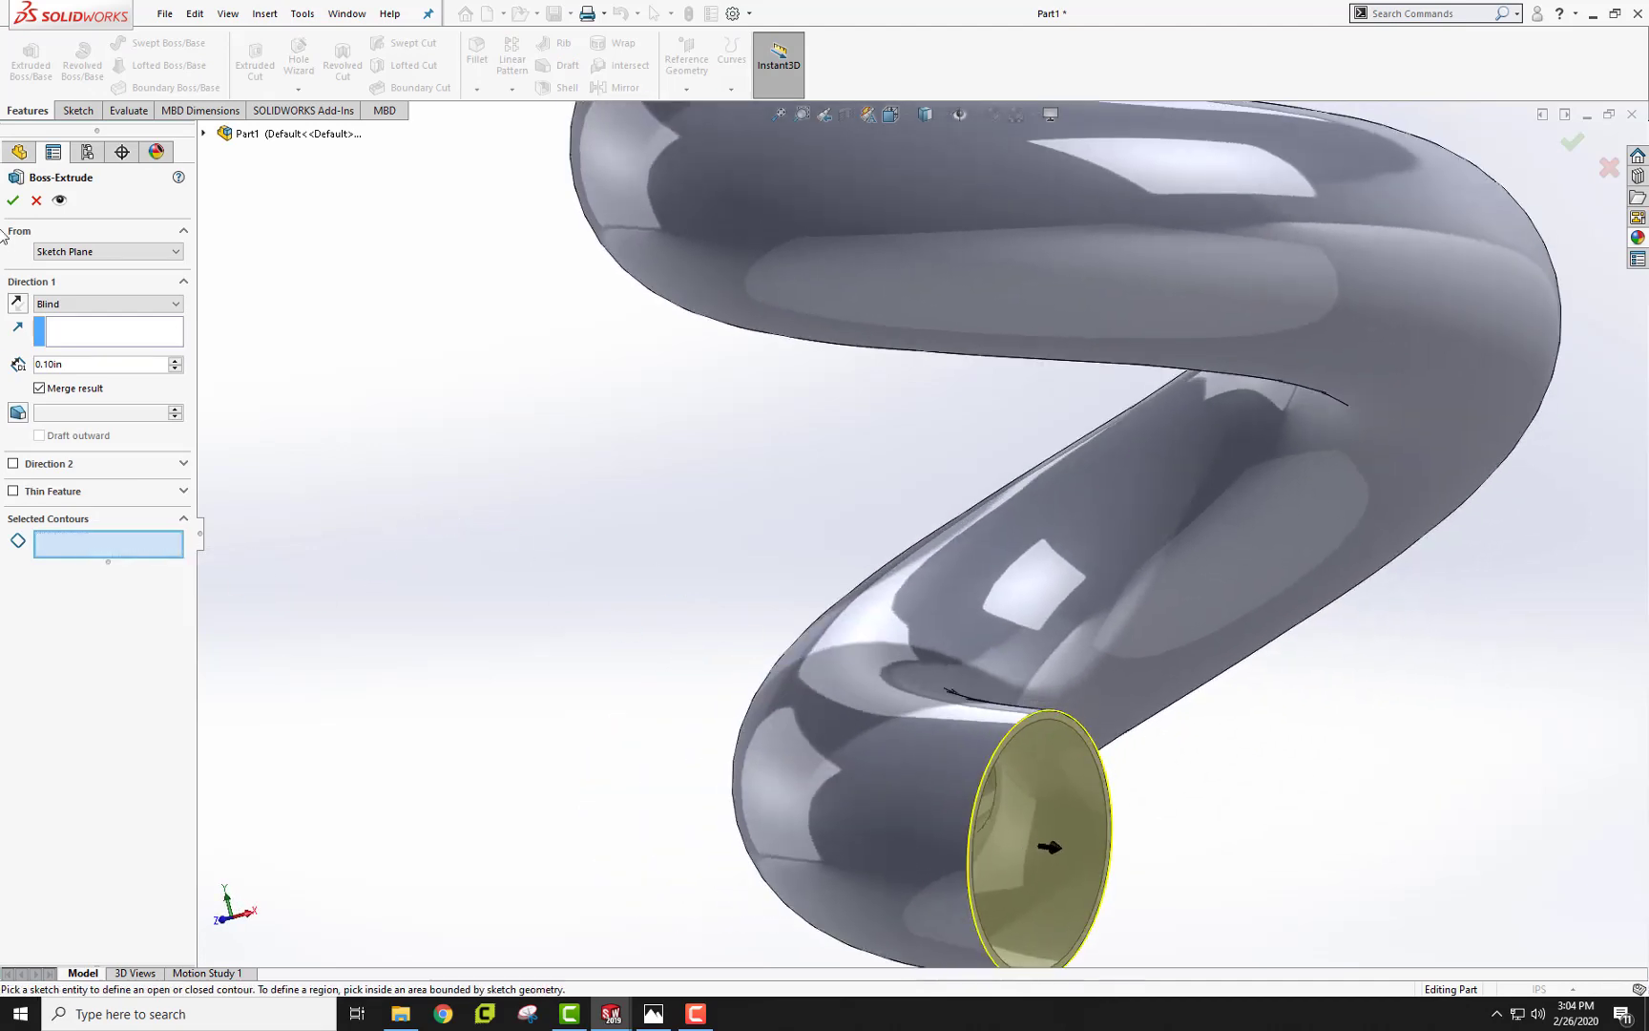
left_click(39, 201)
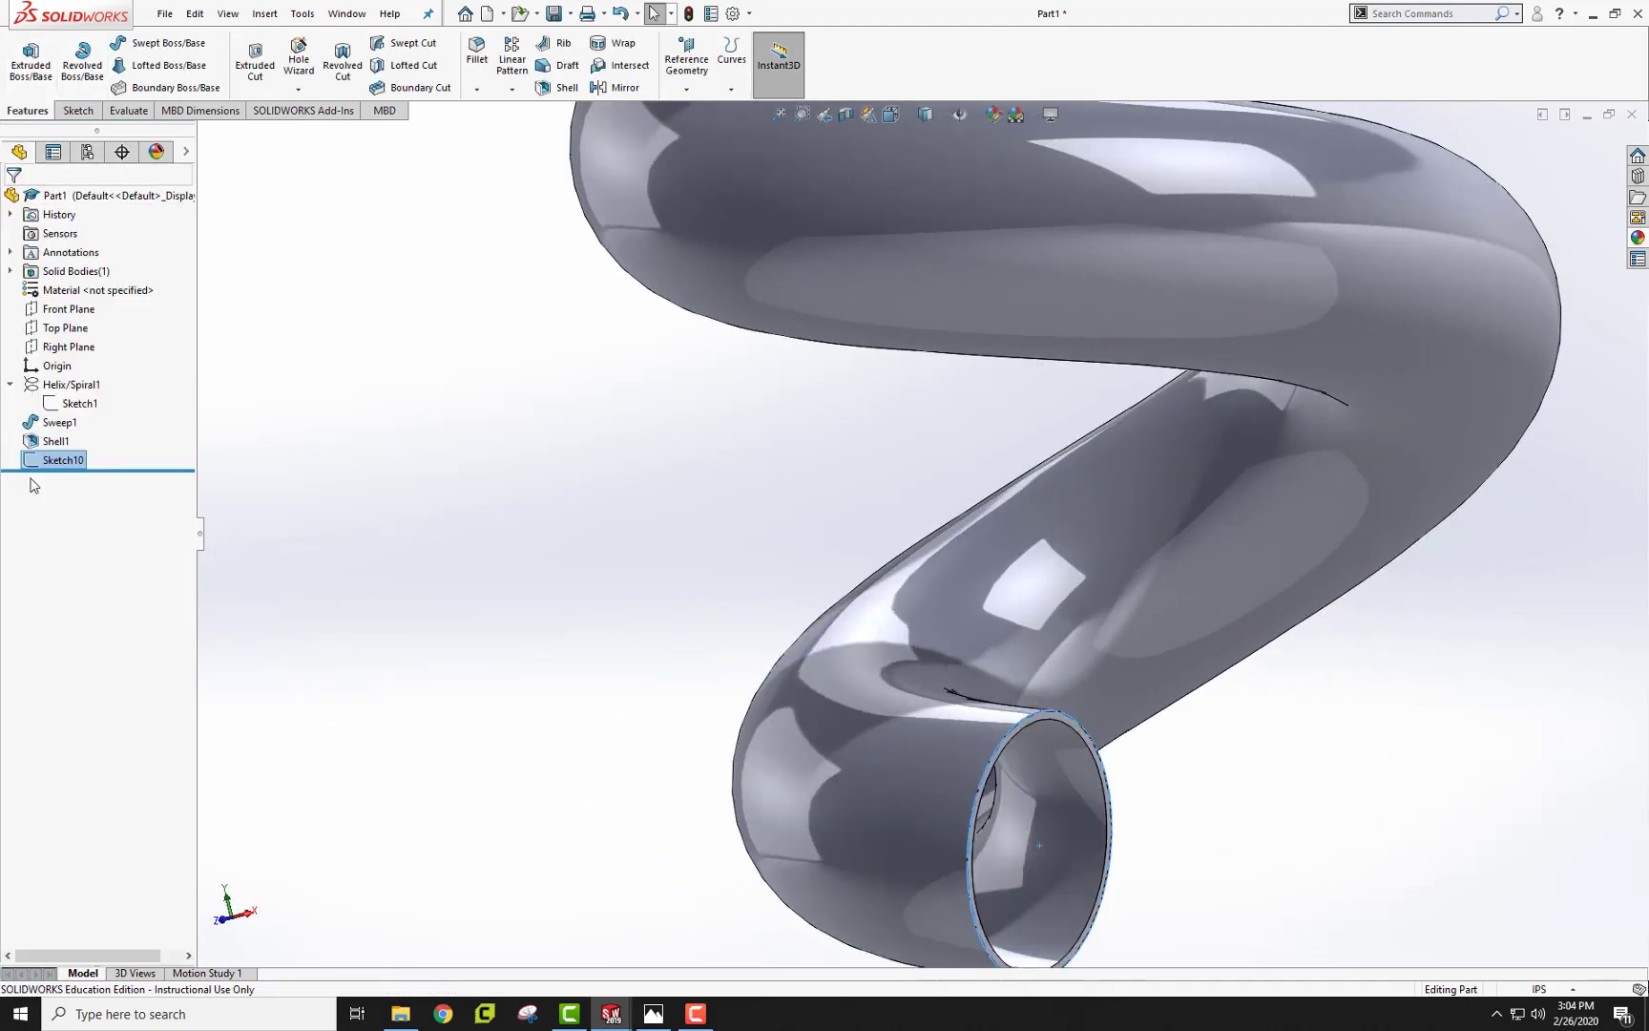
Edit Sketch10 and convert the tube's outer edge into a circle too
left_click(59, 460)
left_click(55, 411)
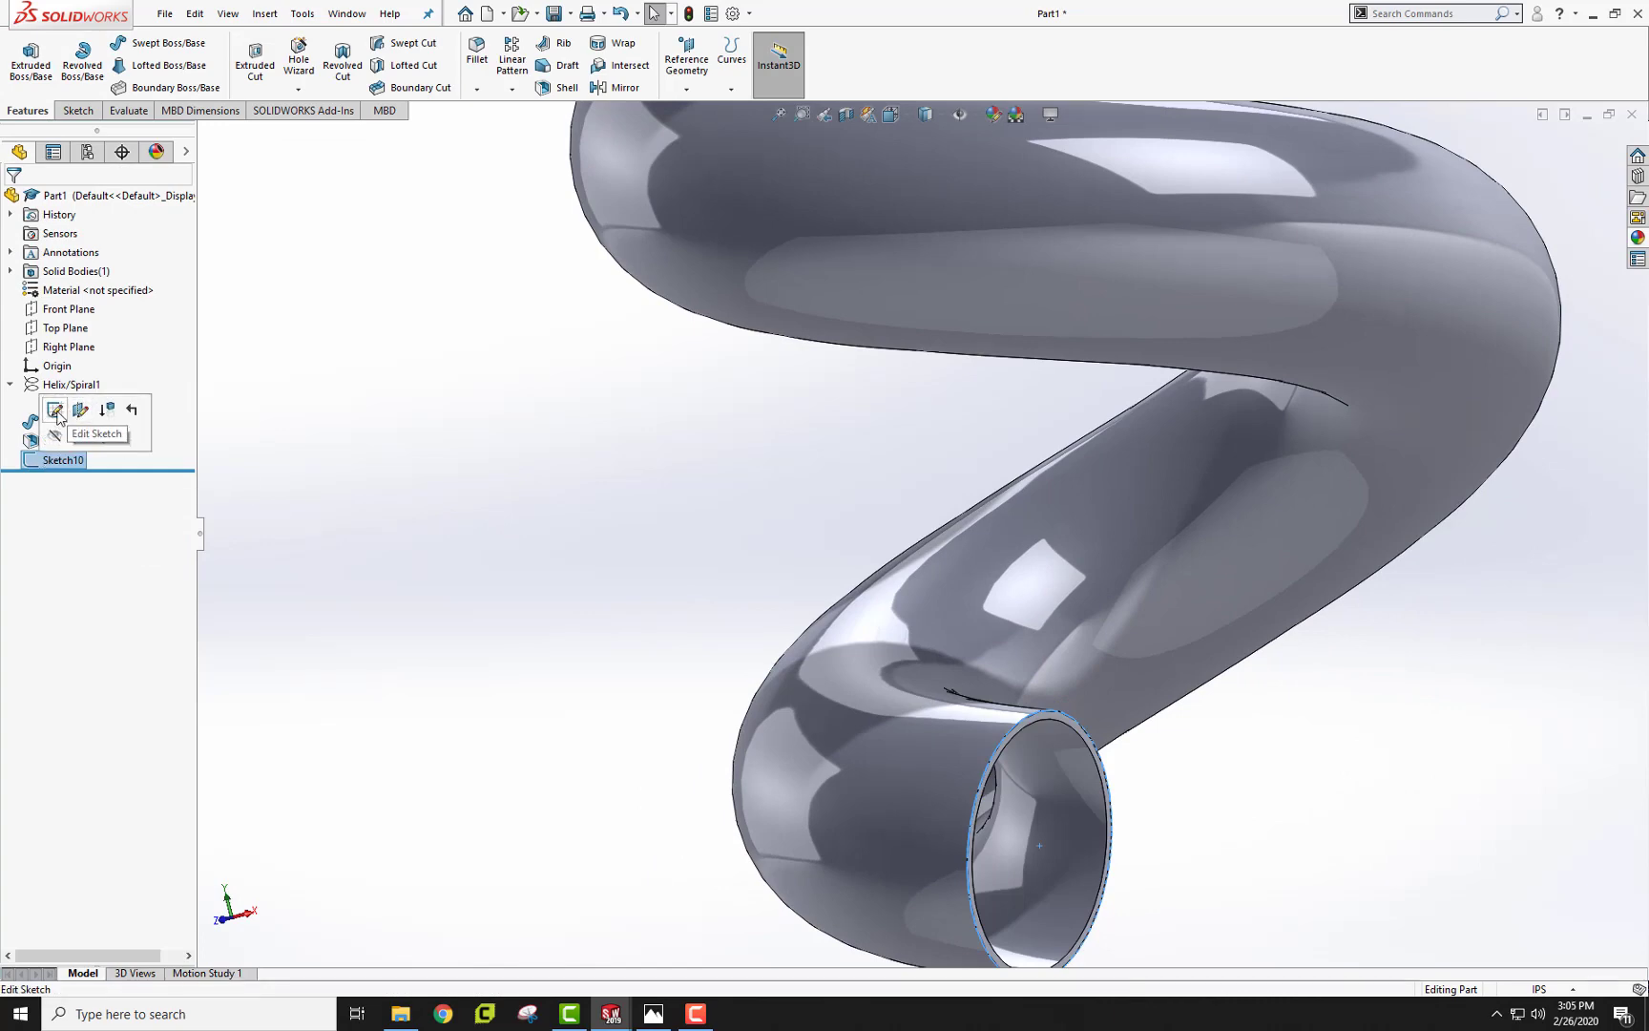
scroll(821, 756, "down", 5)
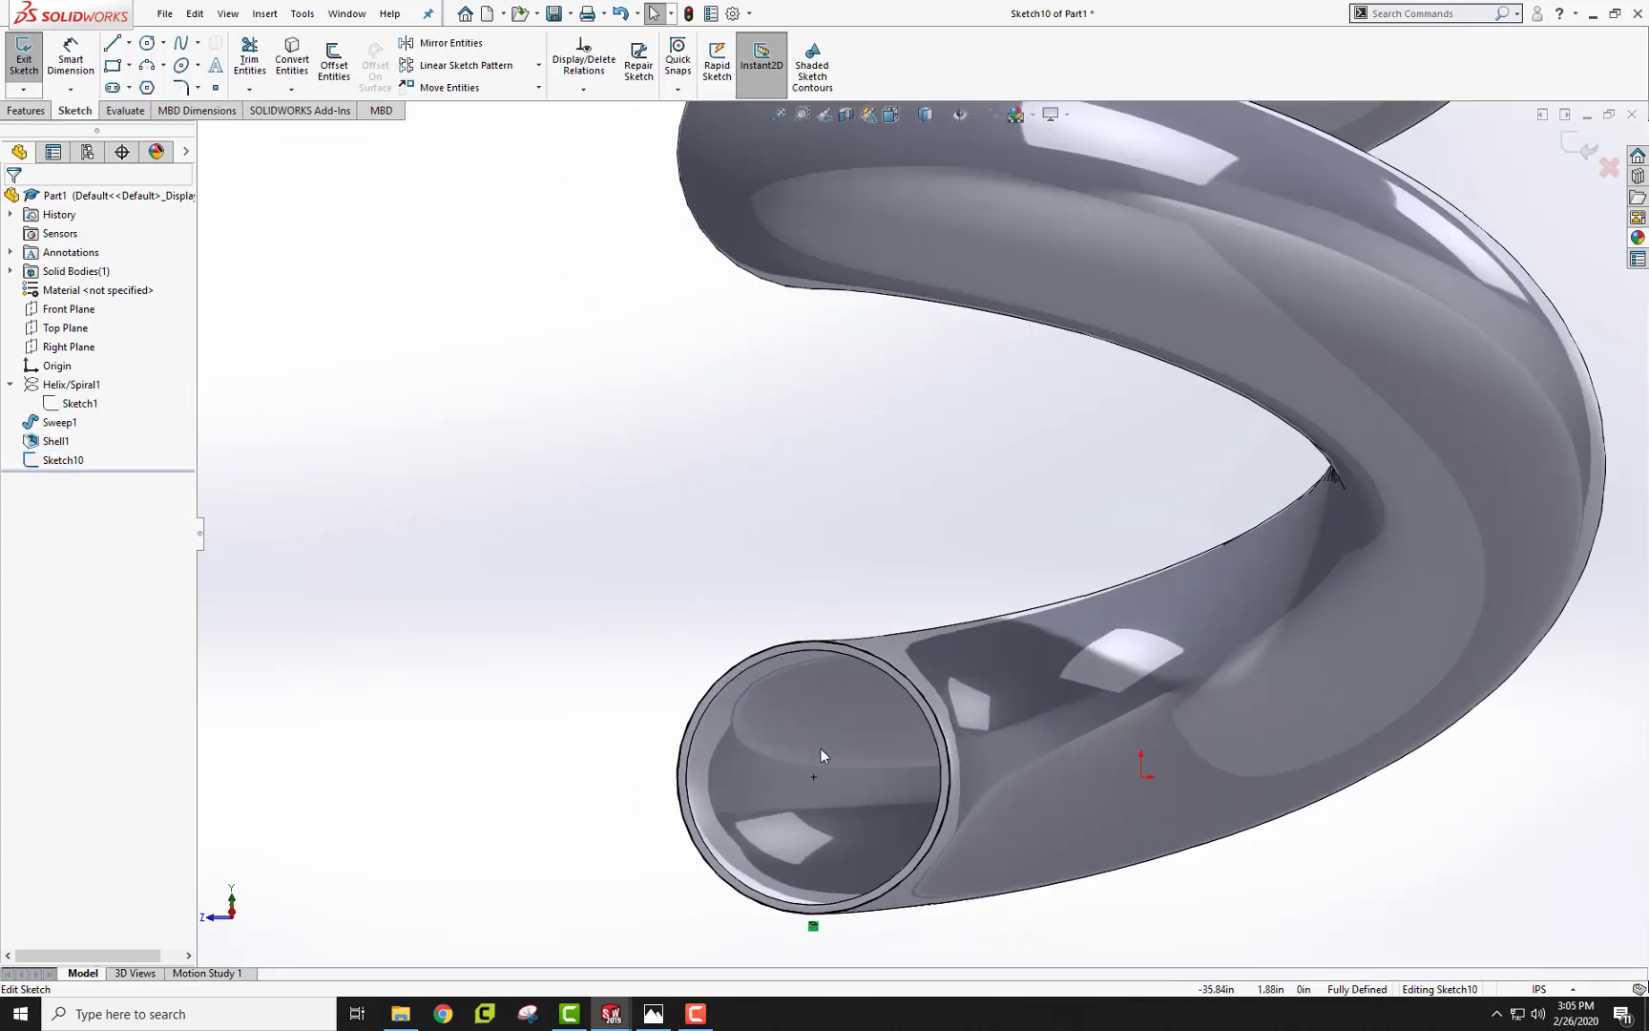
left_click(813, 648)
left_click(291, 57)
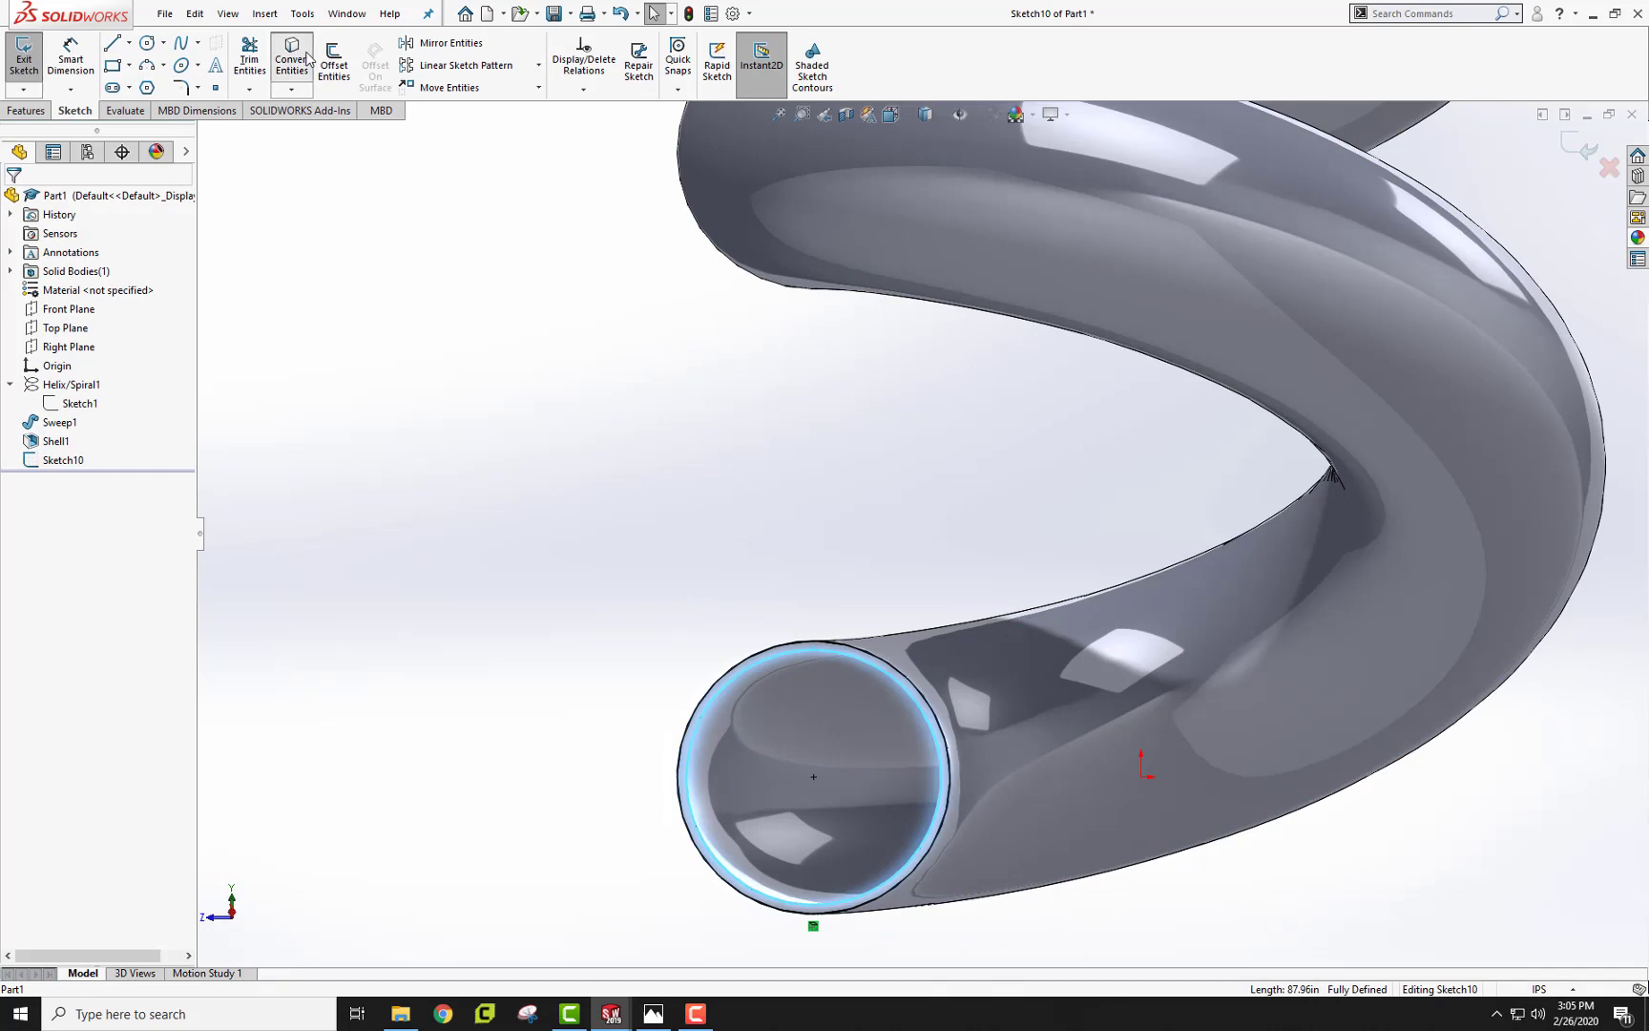
left_click(20, 77)
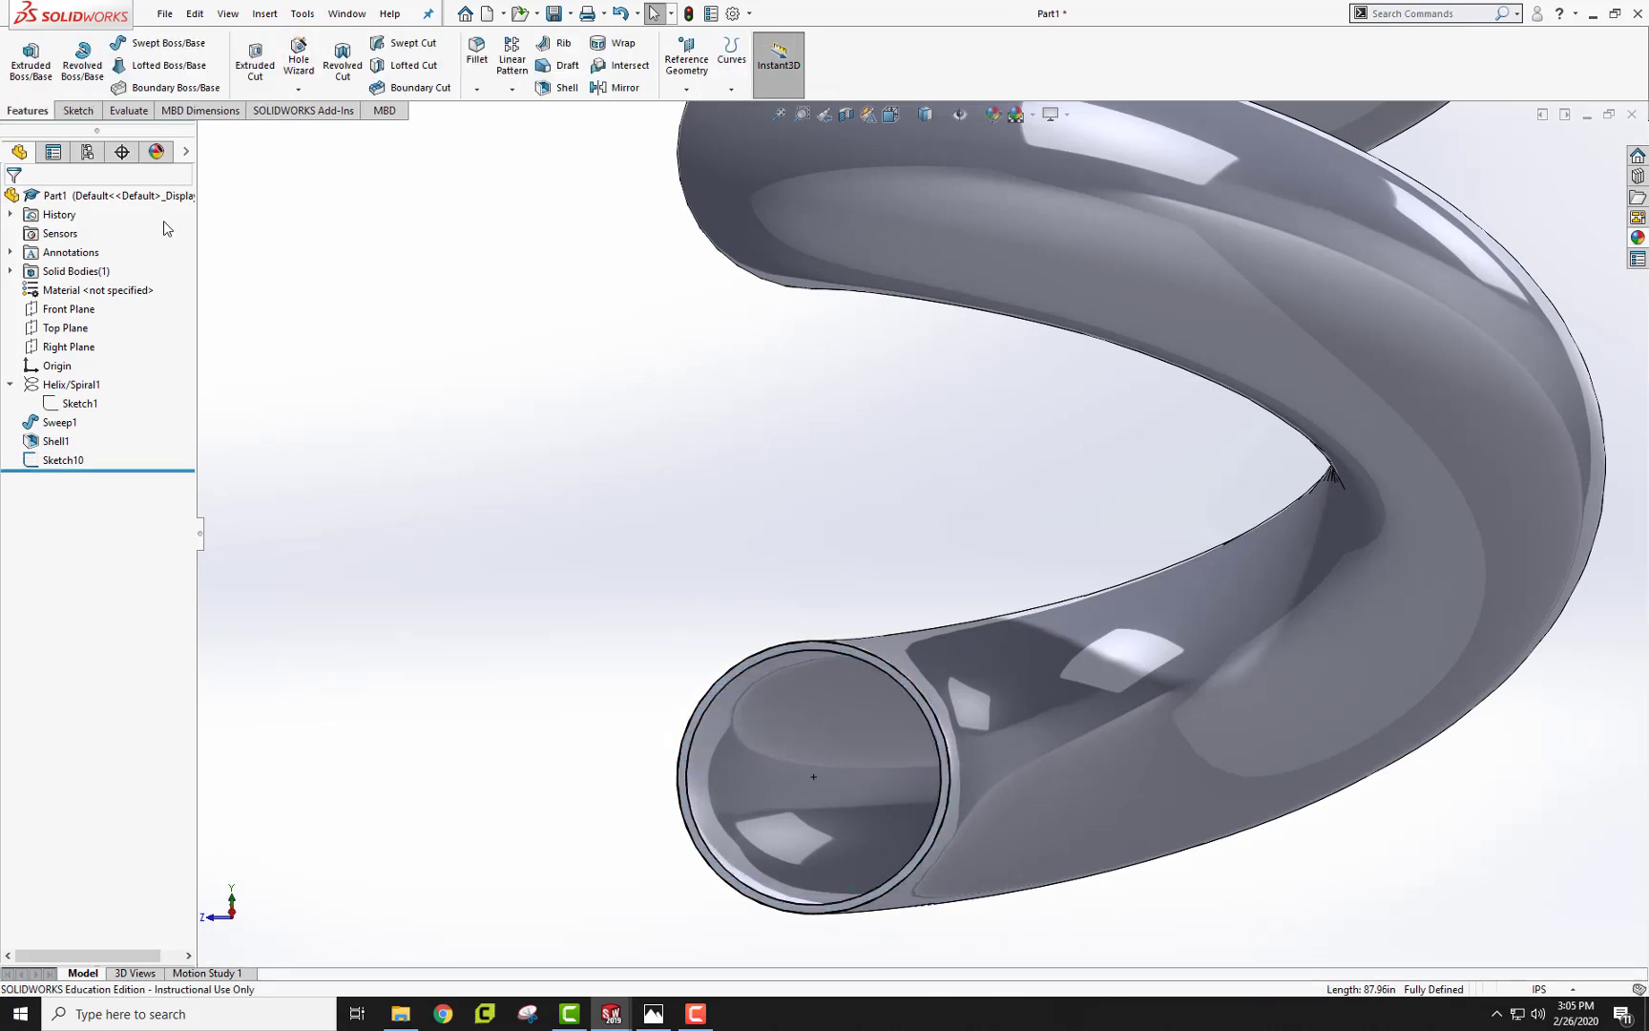
Reselect Sketch10 in the tree as the profile, cancelling an accidental rename
middle_click_drag(367, 332, 452, 348)
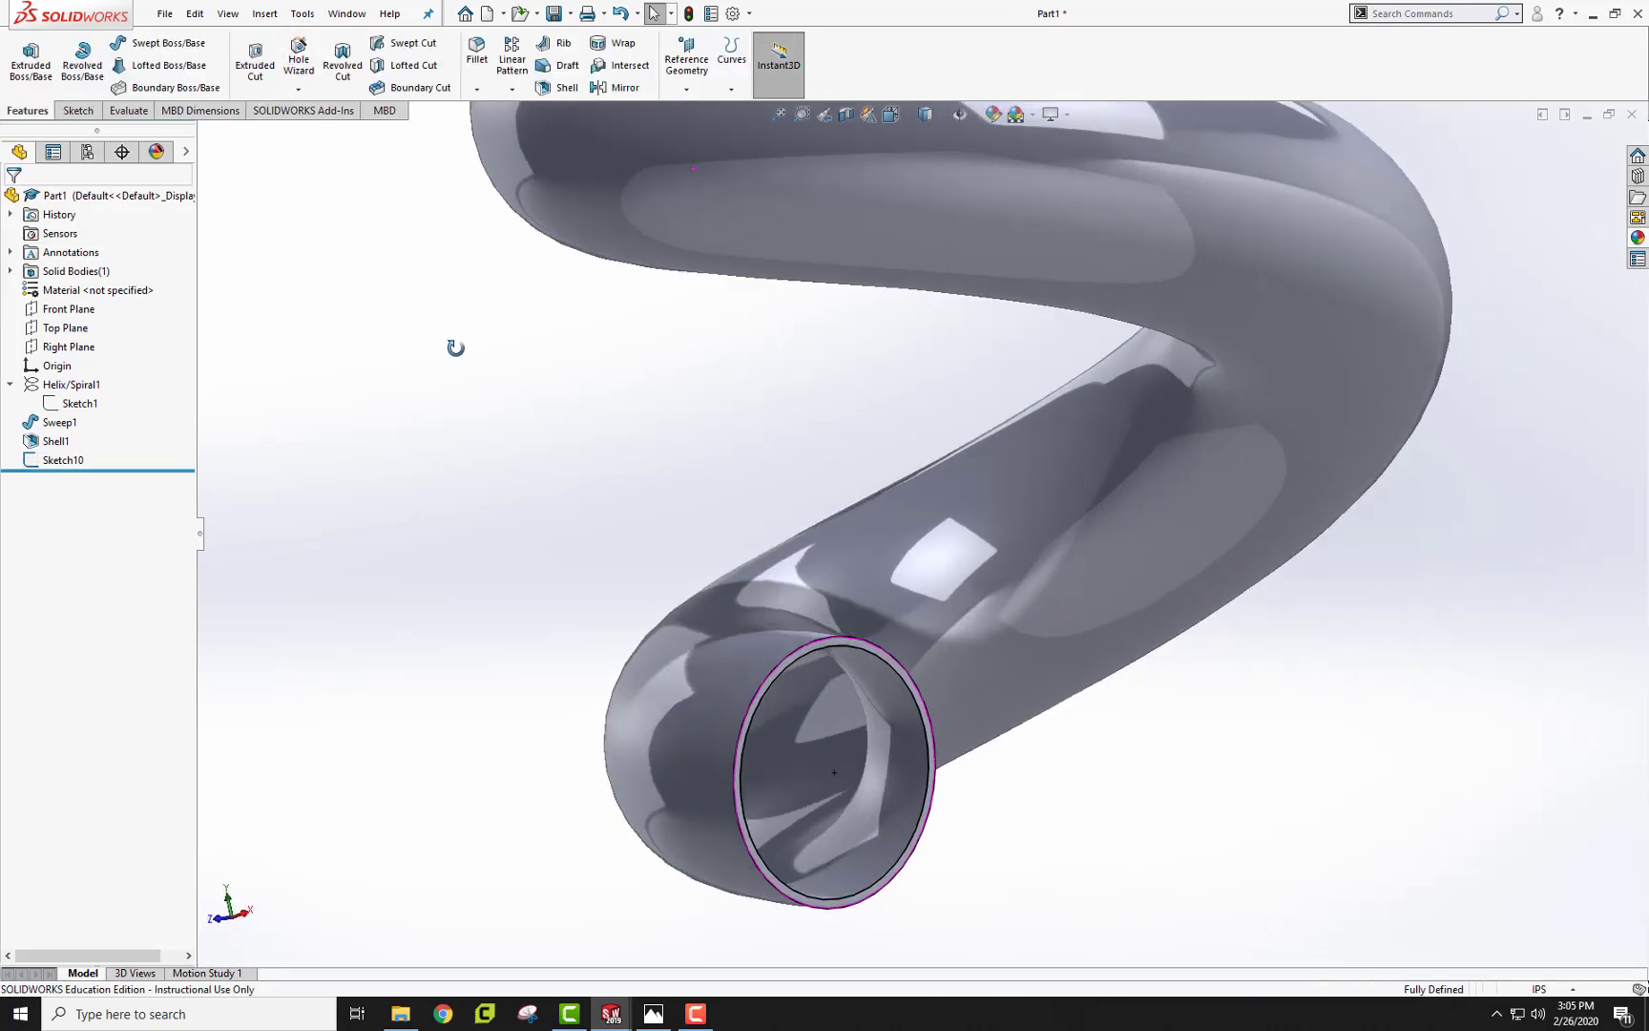
left_click(62, 459)
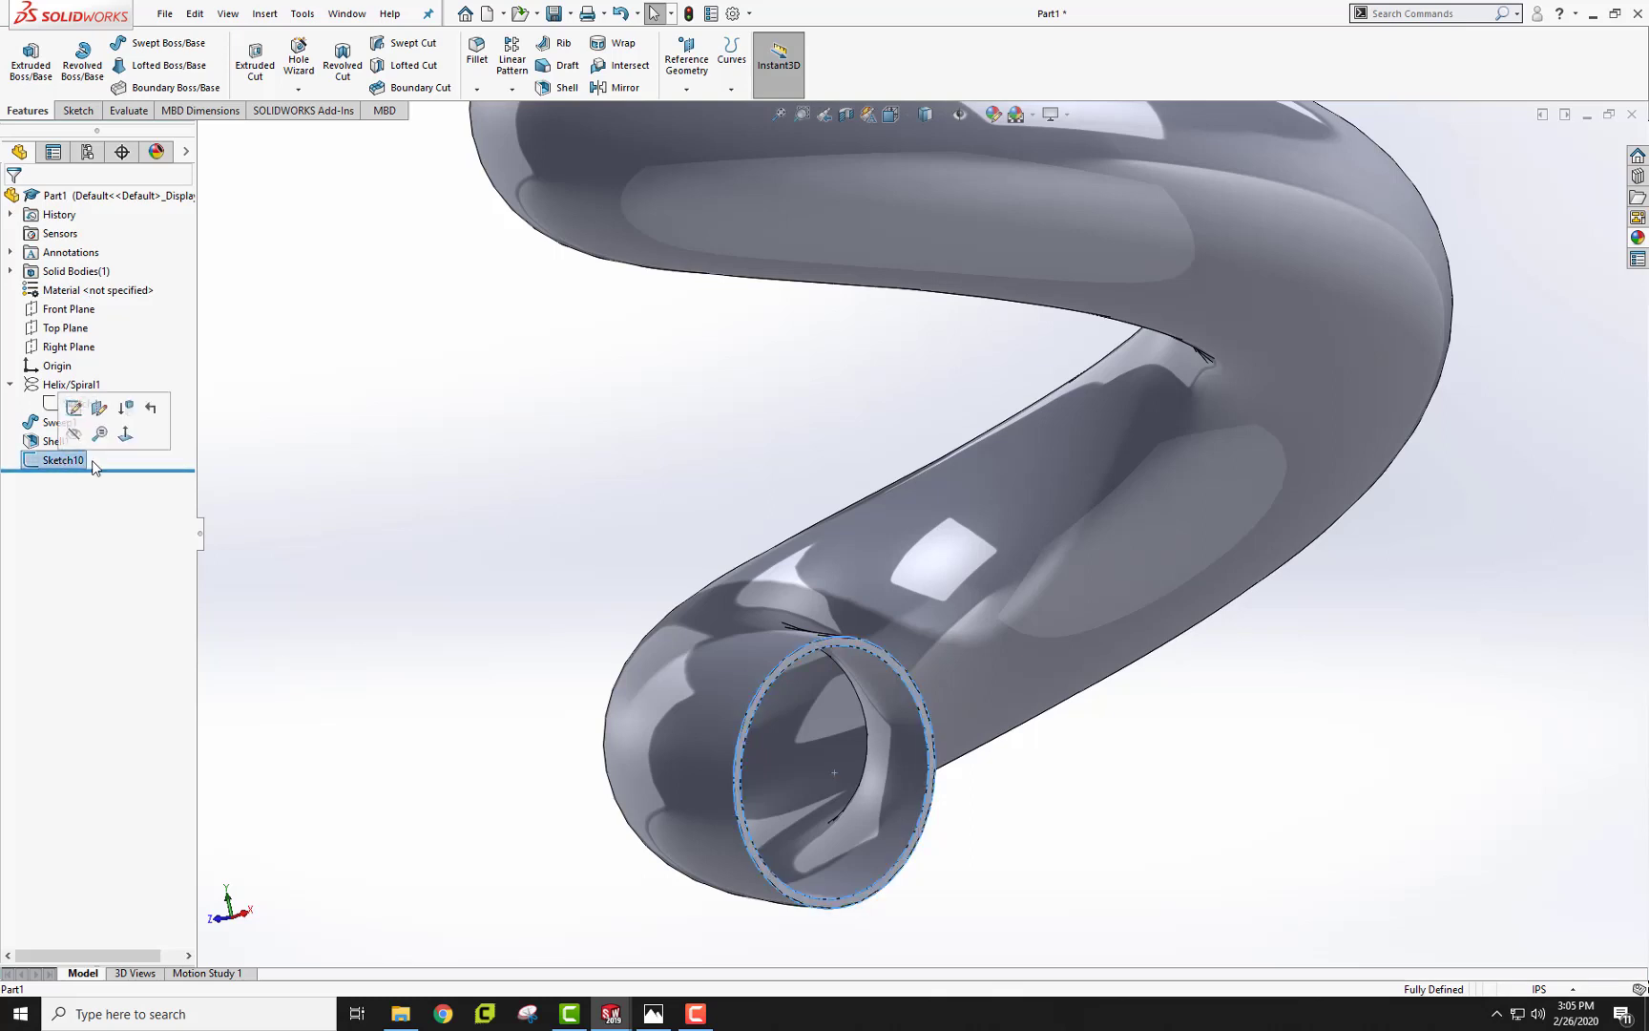
key("Return")
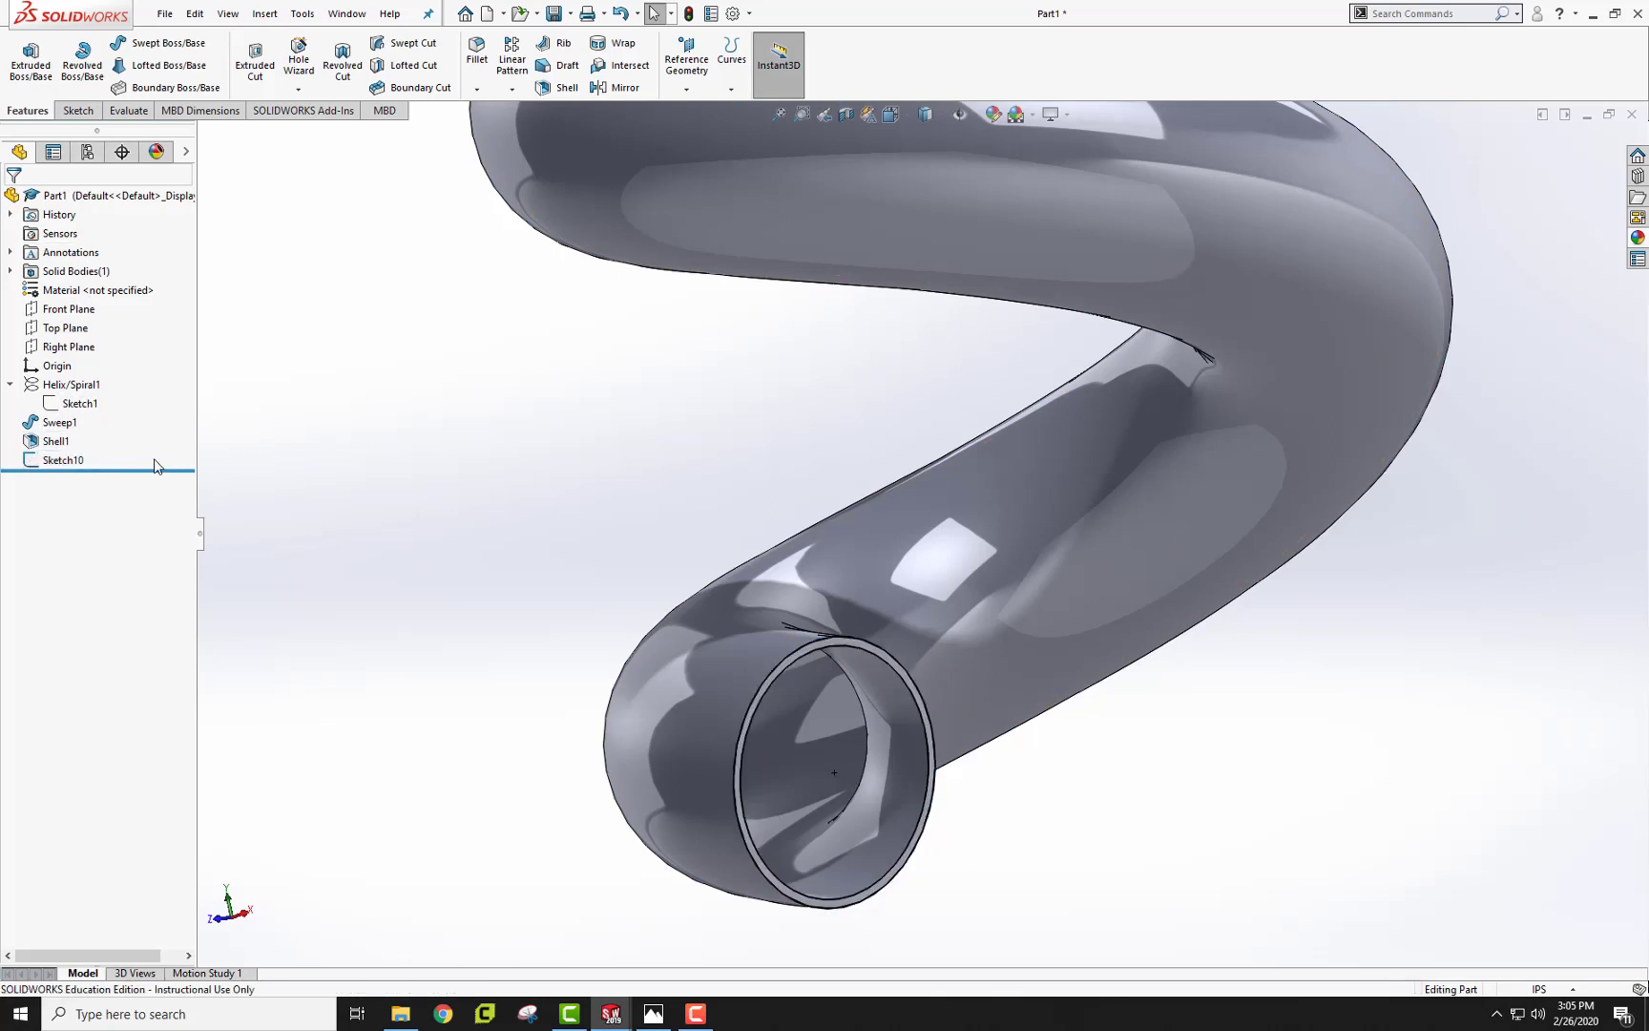
left_click(79, 464)
Extrude Sketch10 into a long straight hollow exit tube and view it in isometric
left_click(31, 59)
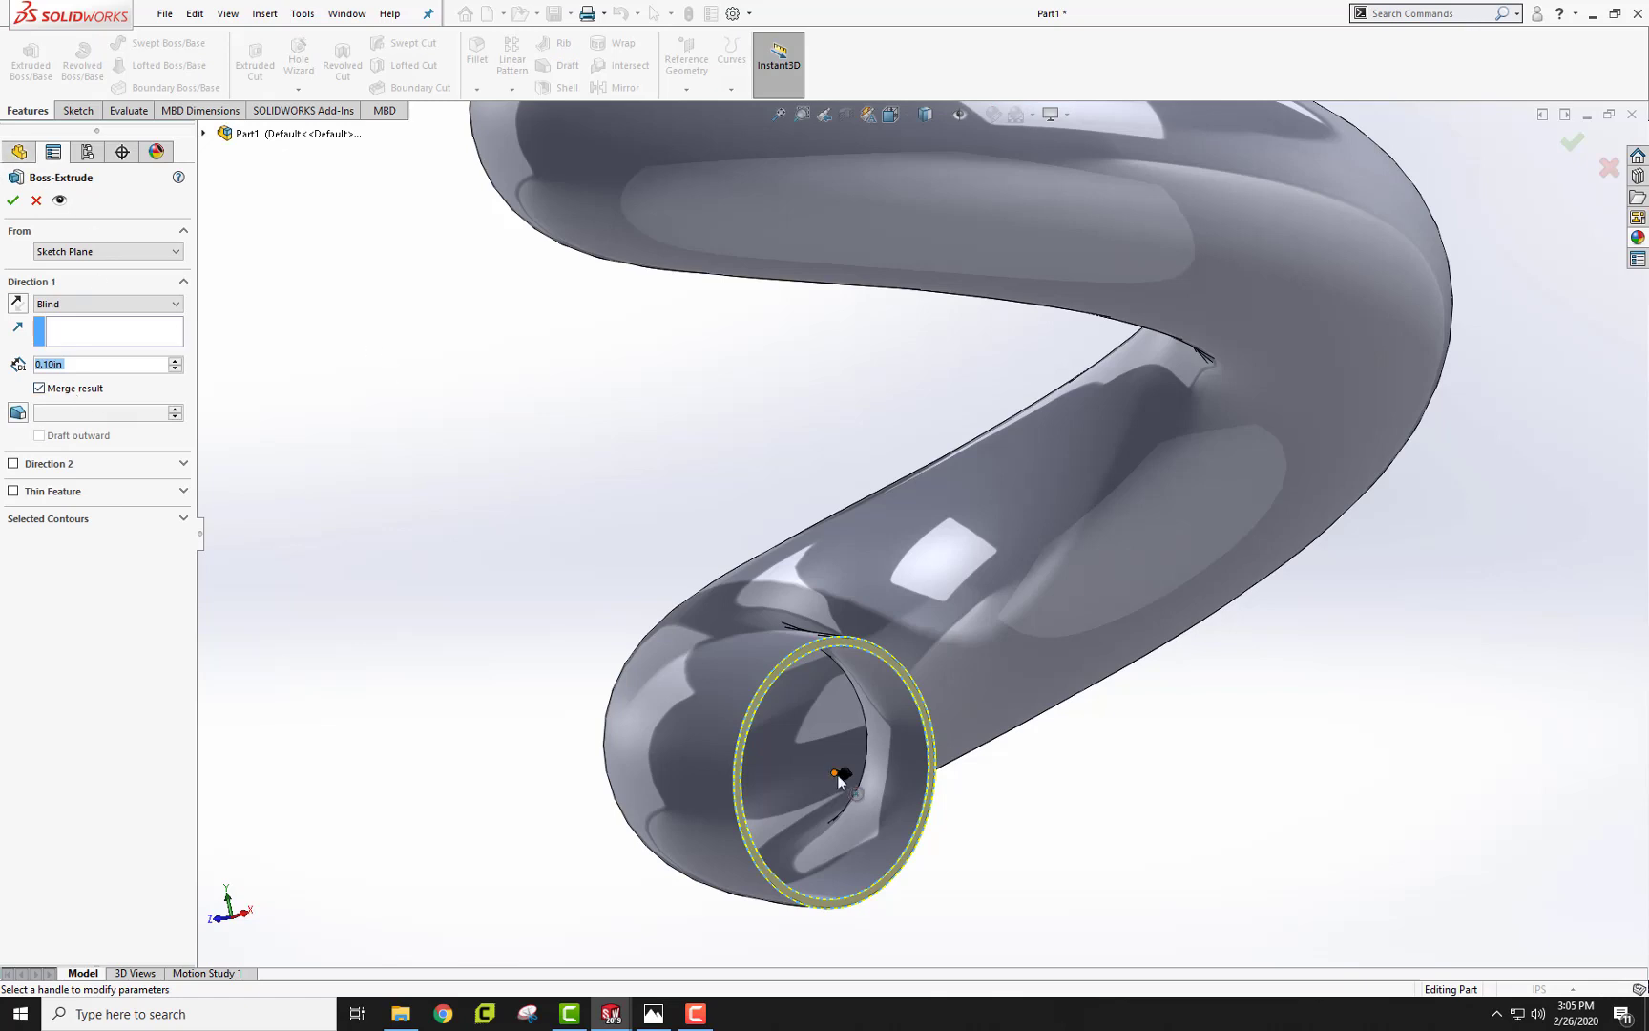
left_click_drag(838, 775, 1254, 903)
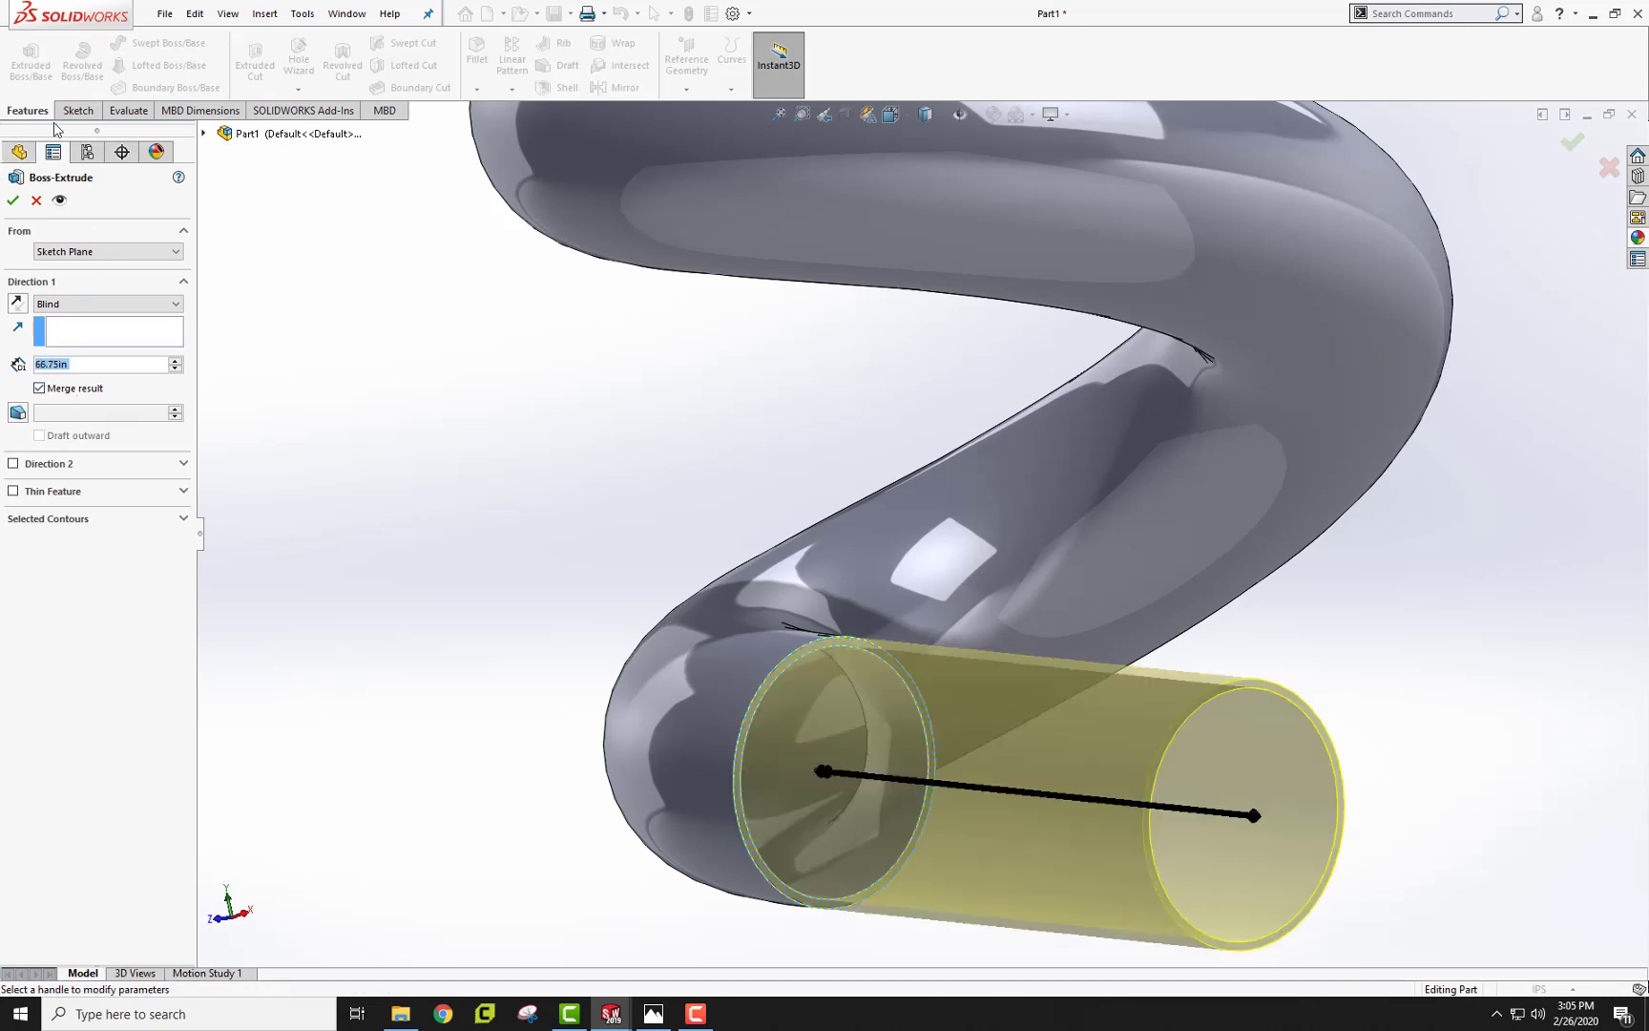
left_click(13, 207)
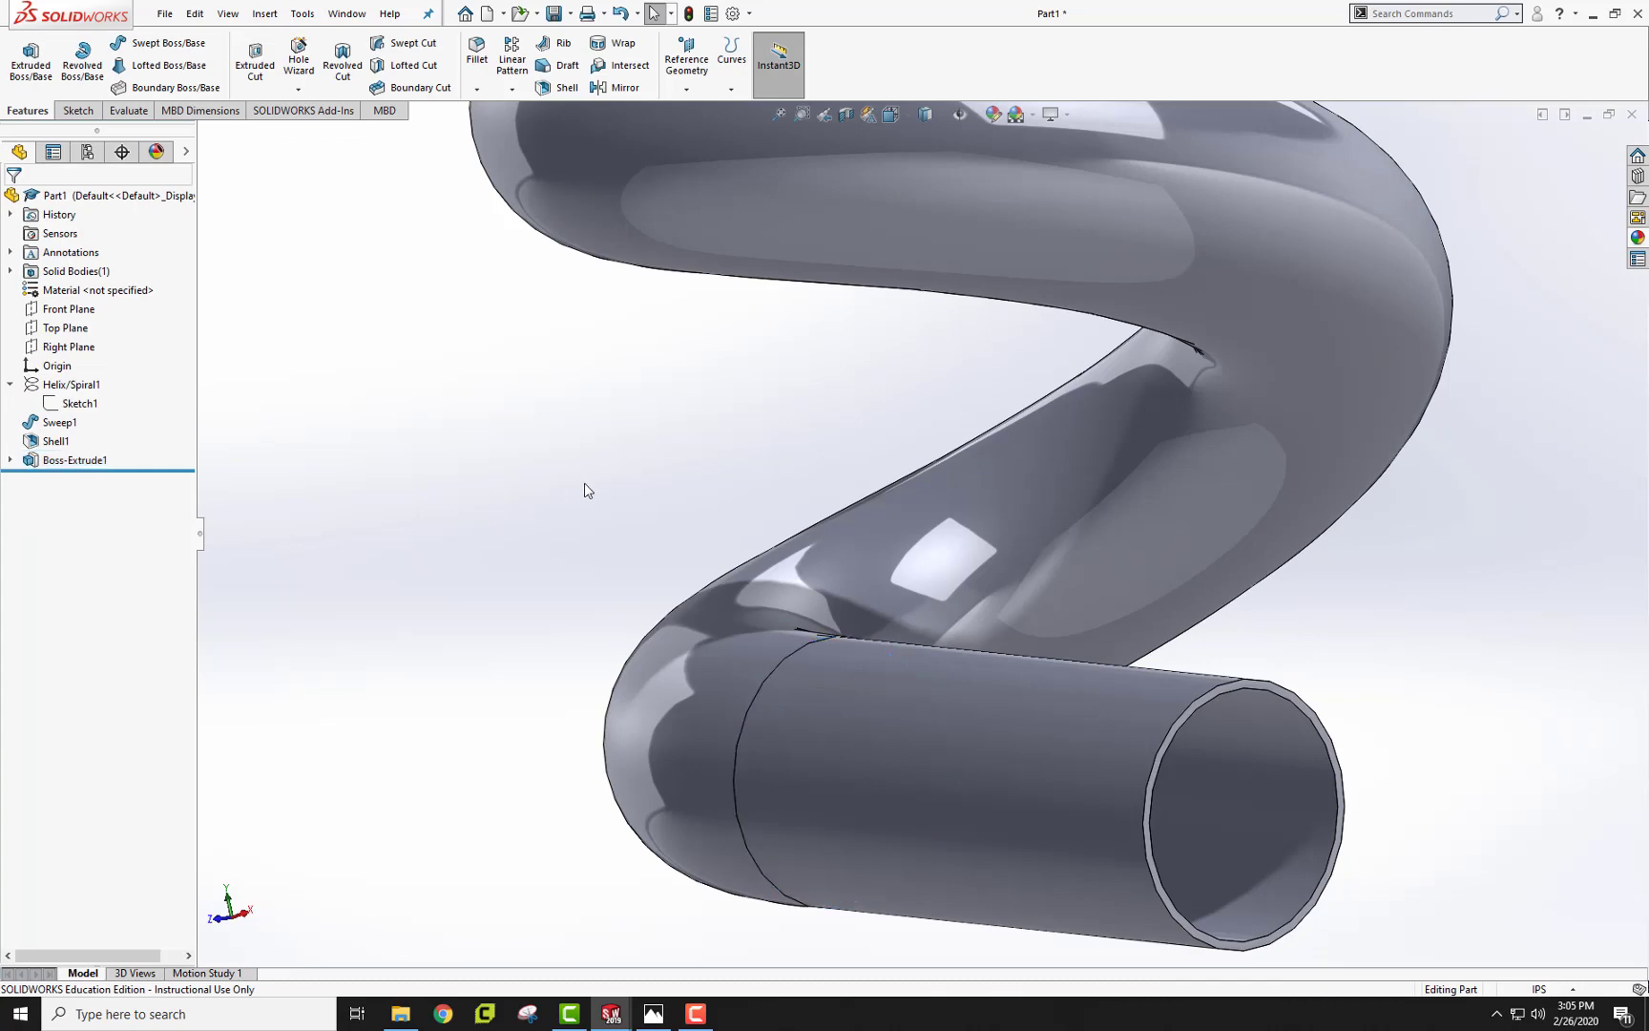
mouse_move(581, 489)
middle_mouse_down()
mouse_move(509, 465)
mouse_move(555, 494)
mouse_move(524, 468)
mouse_move(534, 416)
mouse_move(600, 450)
middle_mouse_up()
scroll(1074, 675, "up", 3)
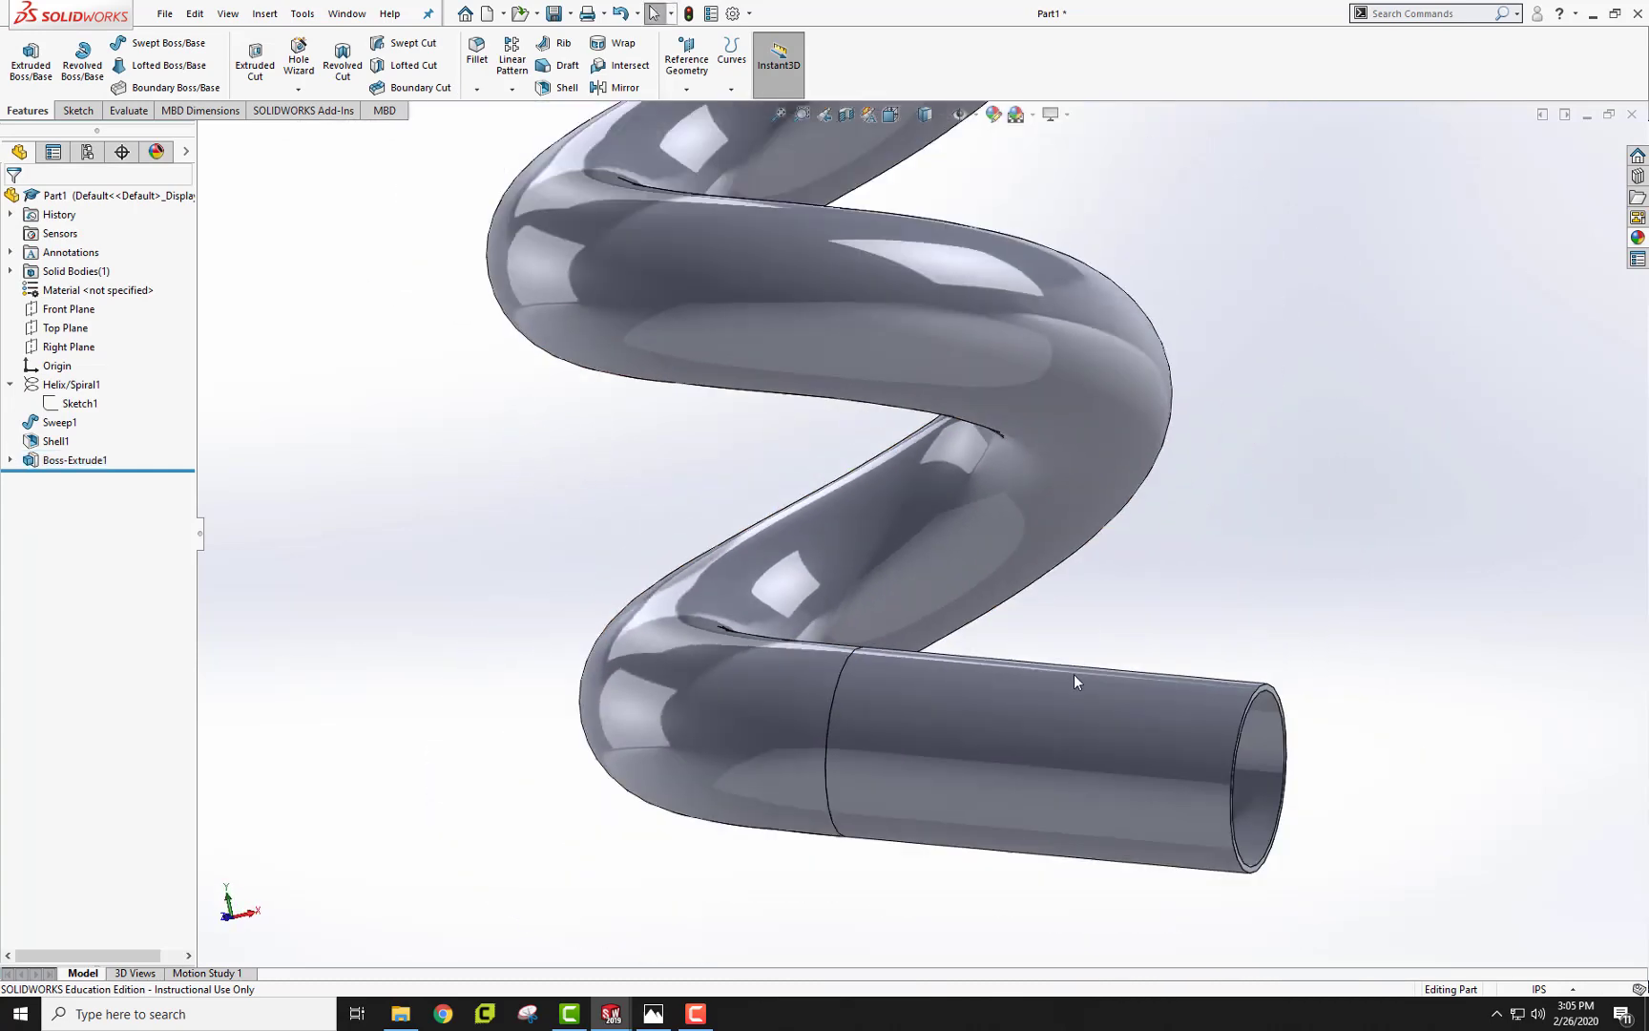
scroll(1073, 673, "up", 2)
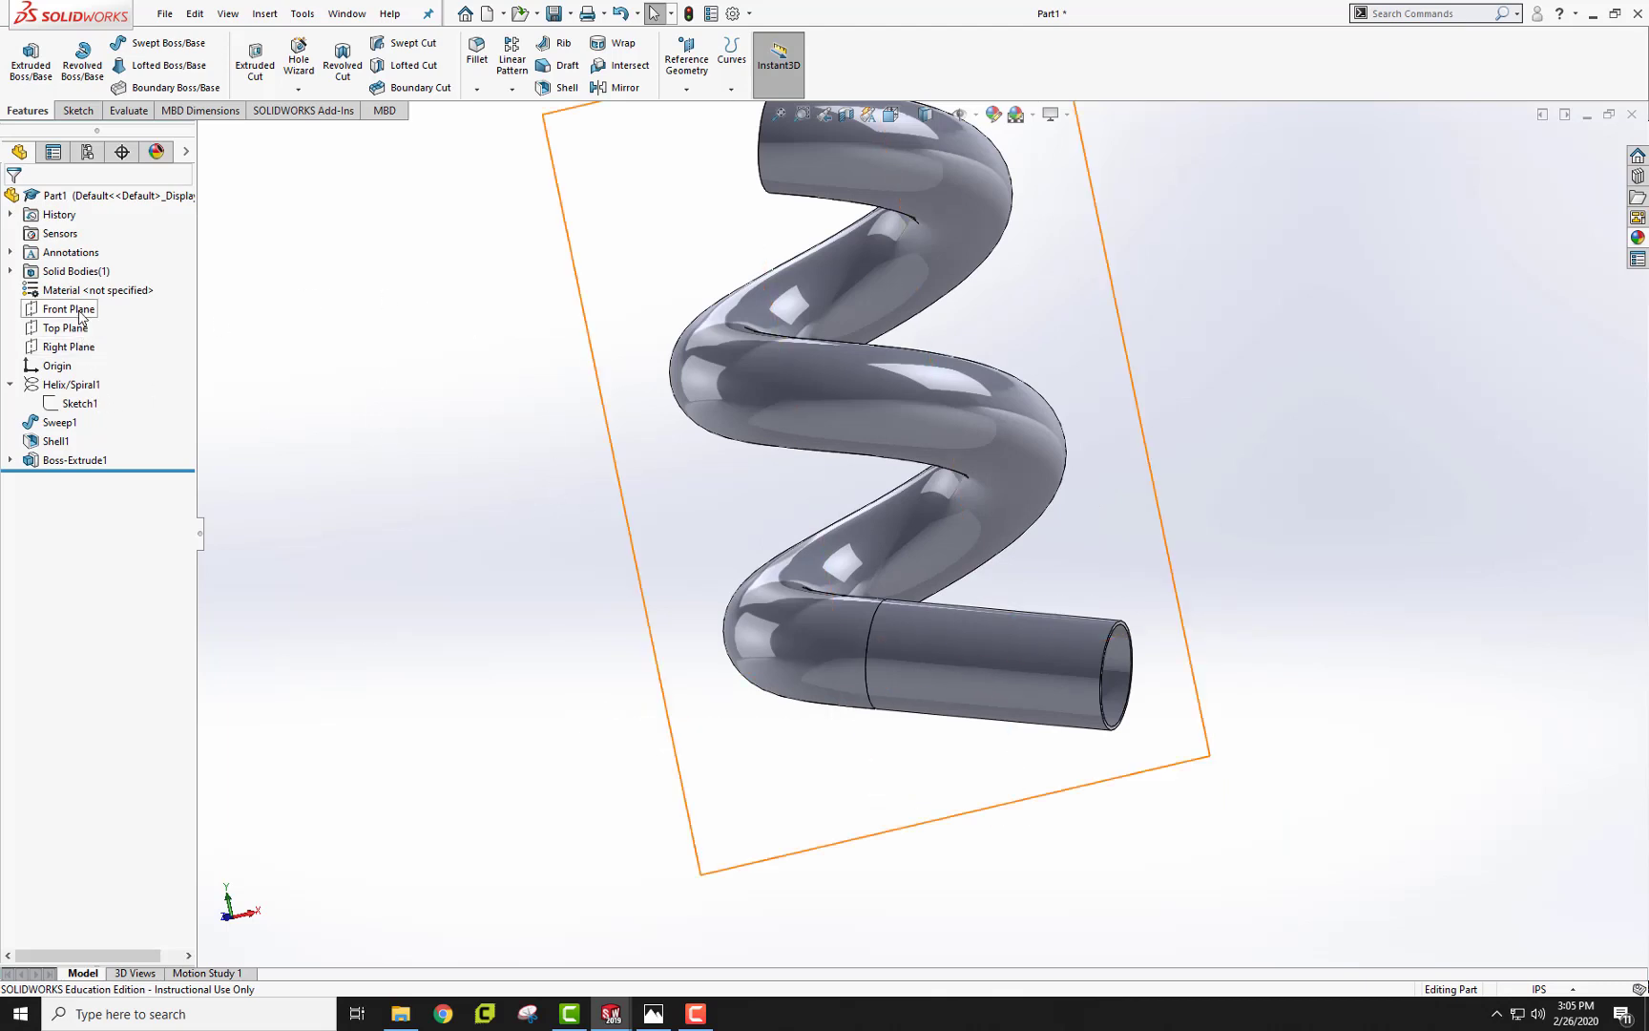
key("ctrl+7")
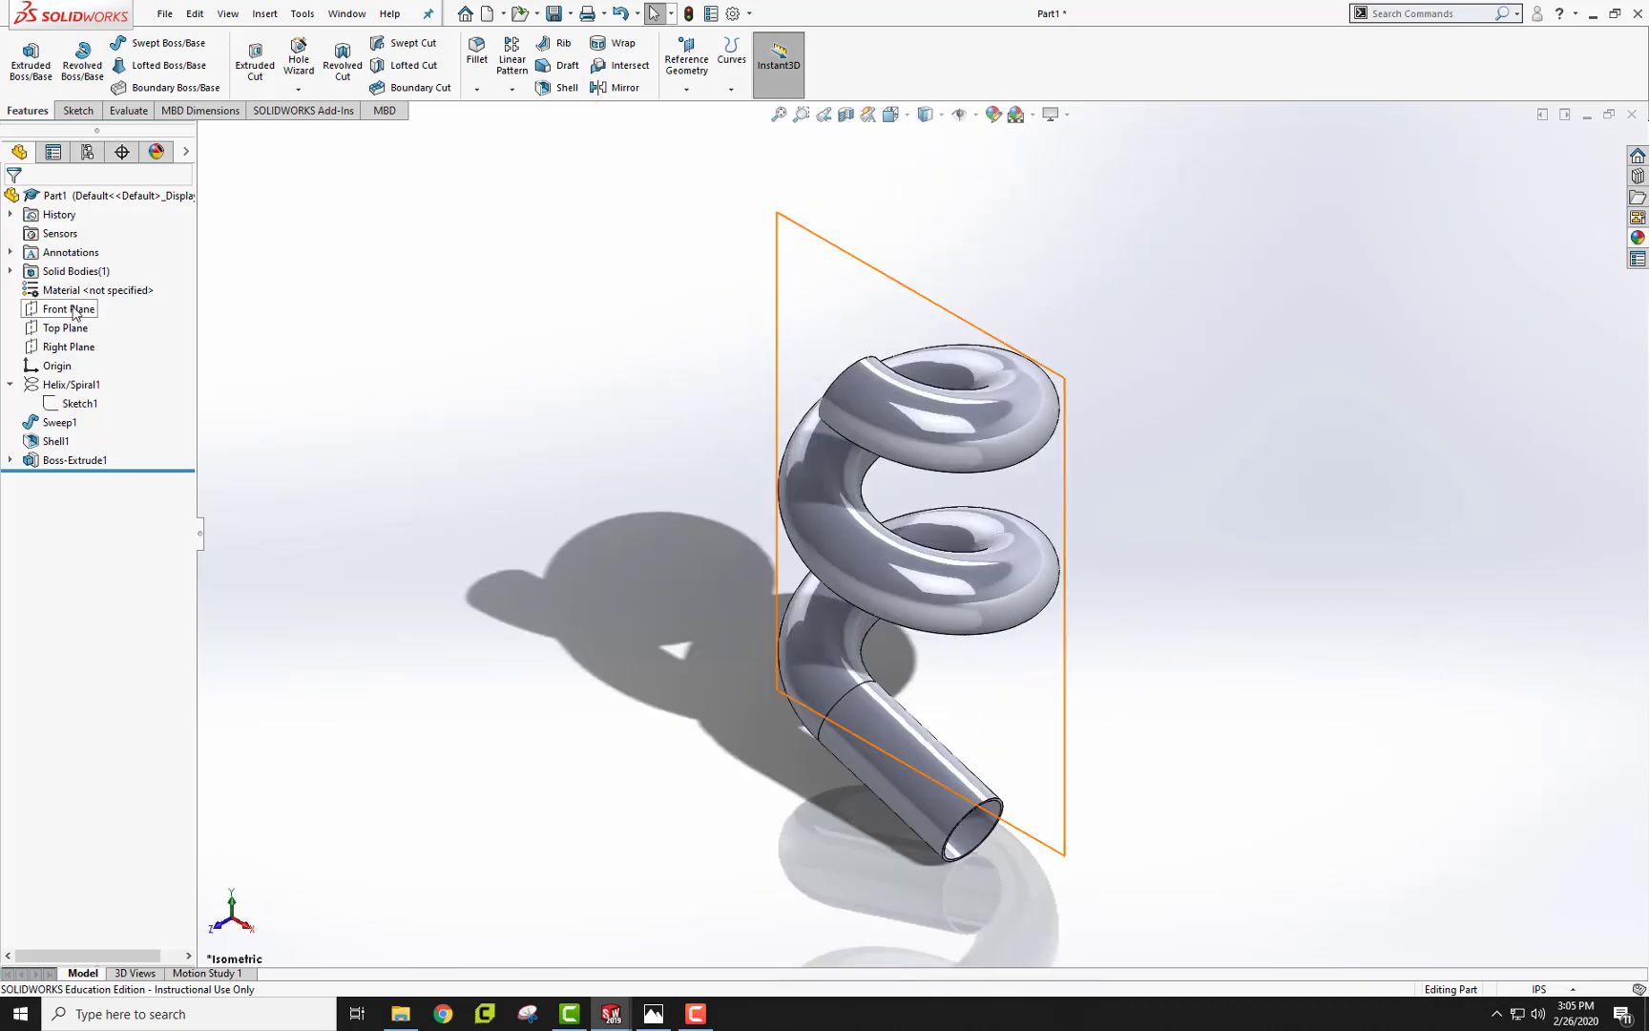
Start a Front Plane sketch with a three-point arc across the exit tube's end
left_click(73, 312)
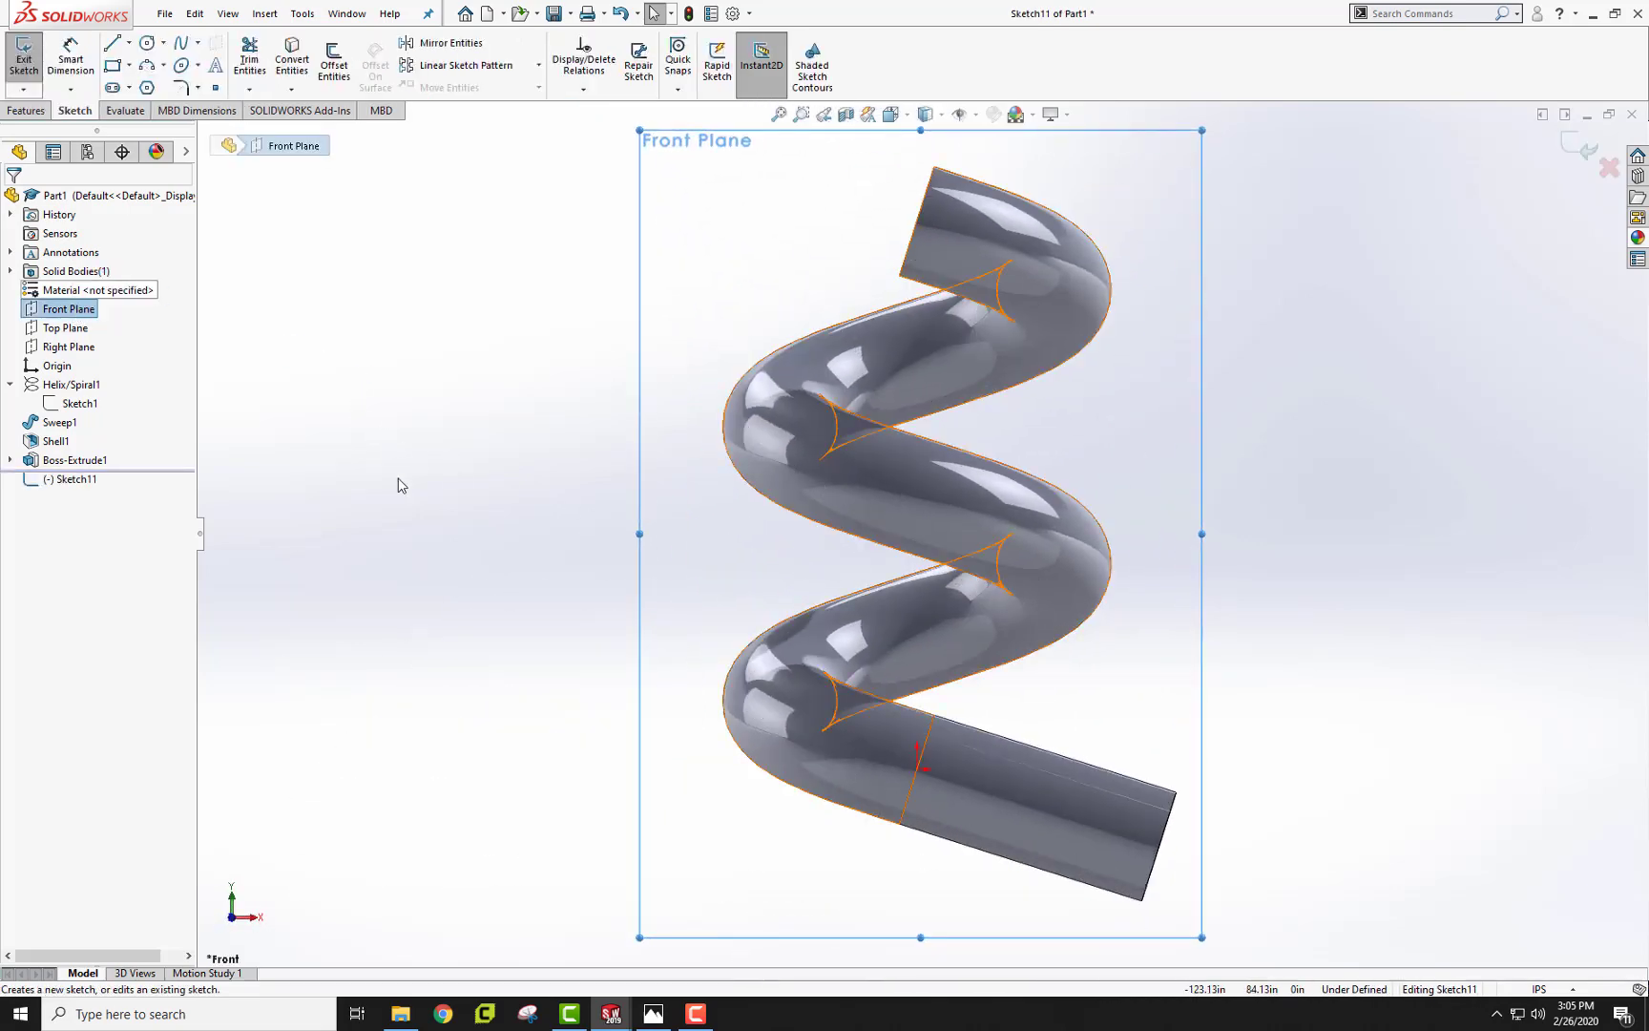
left_click(148, 64)
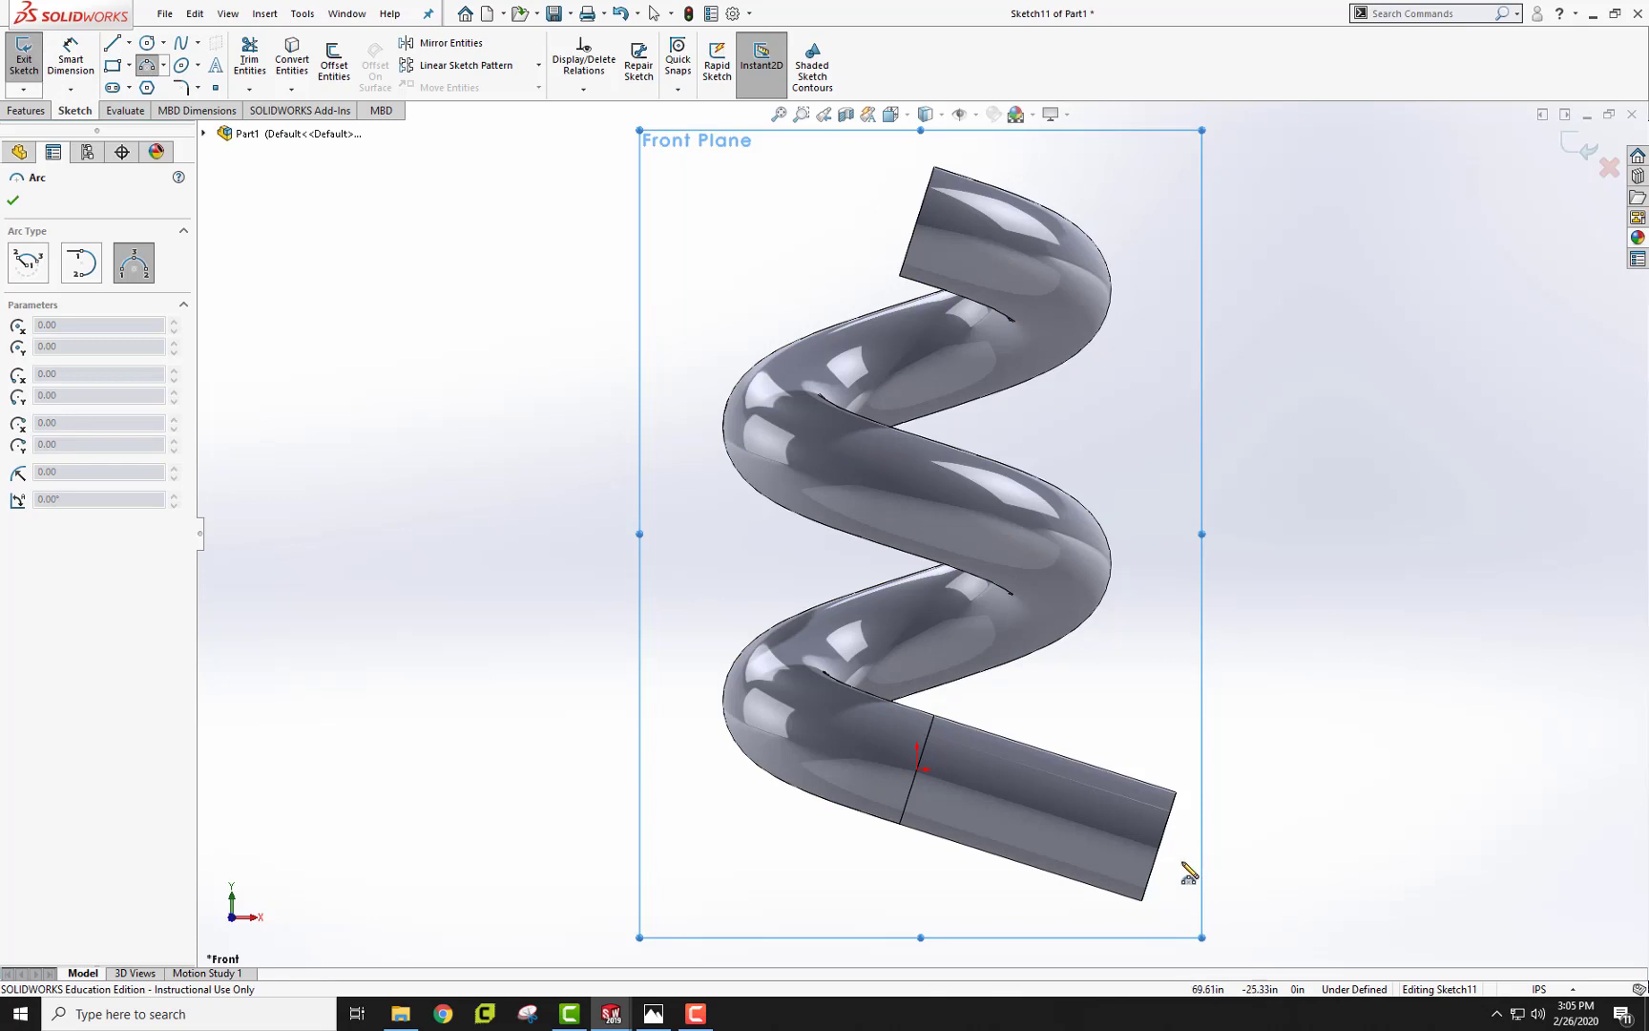
left_click(1008, 724)
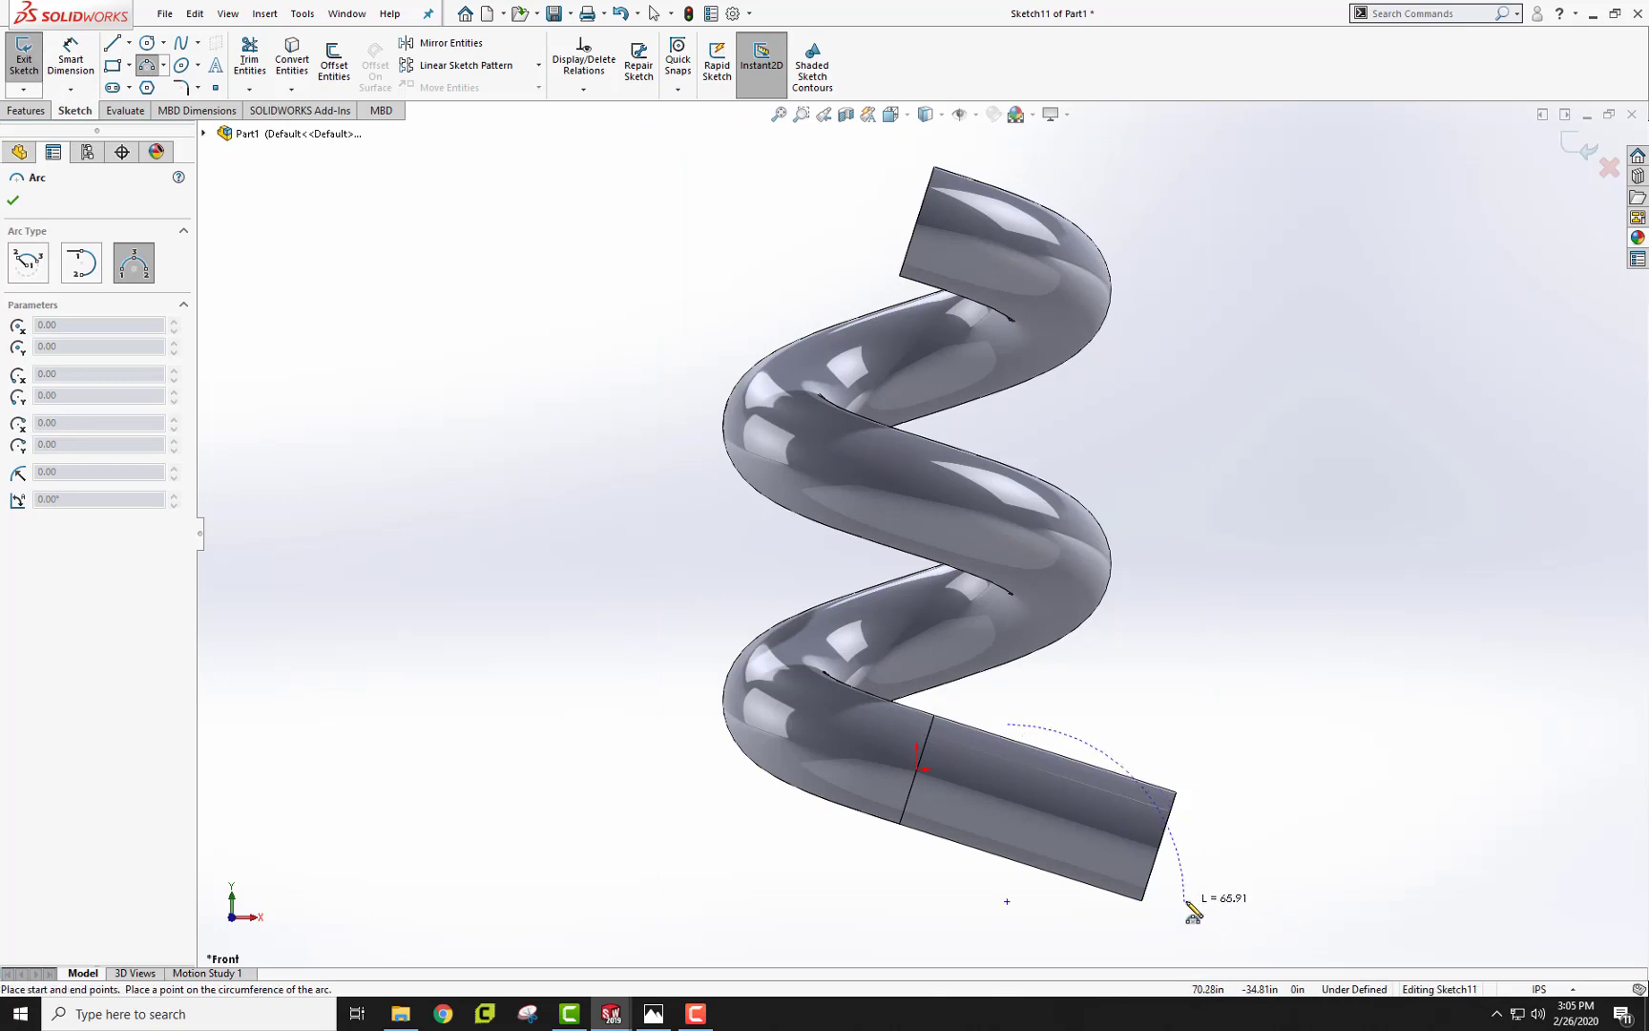
left_click(1184, 900)
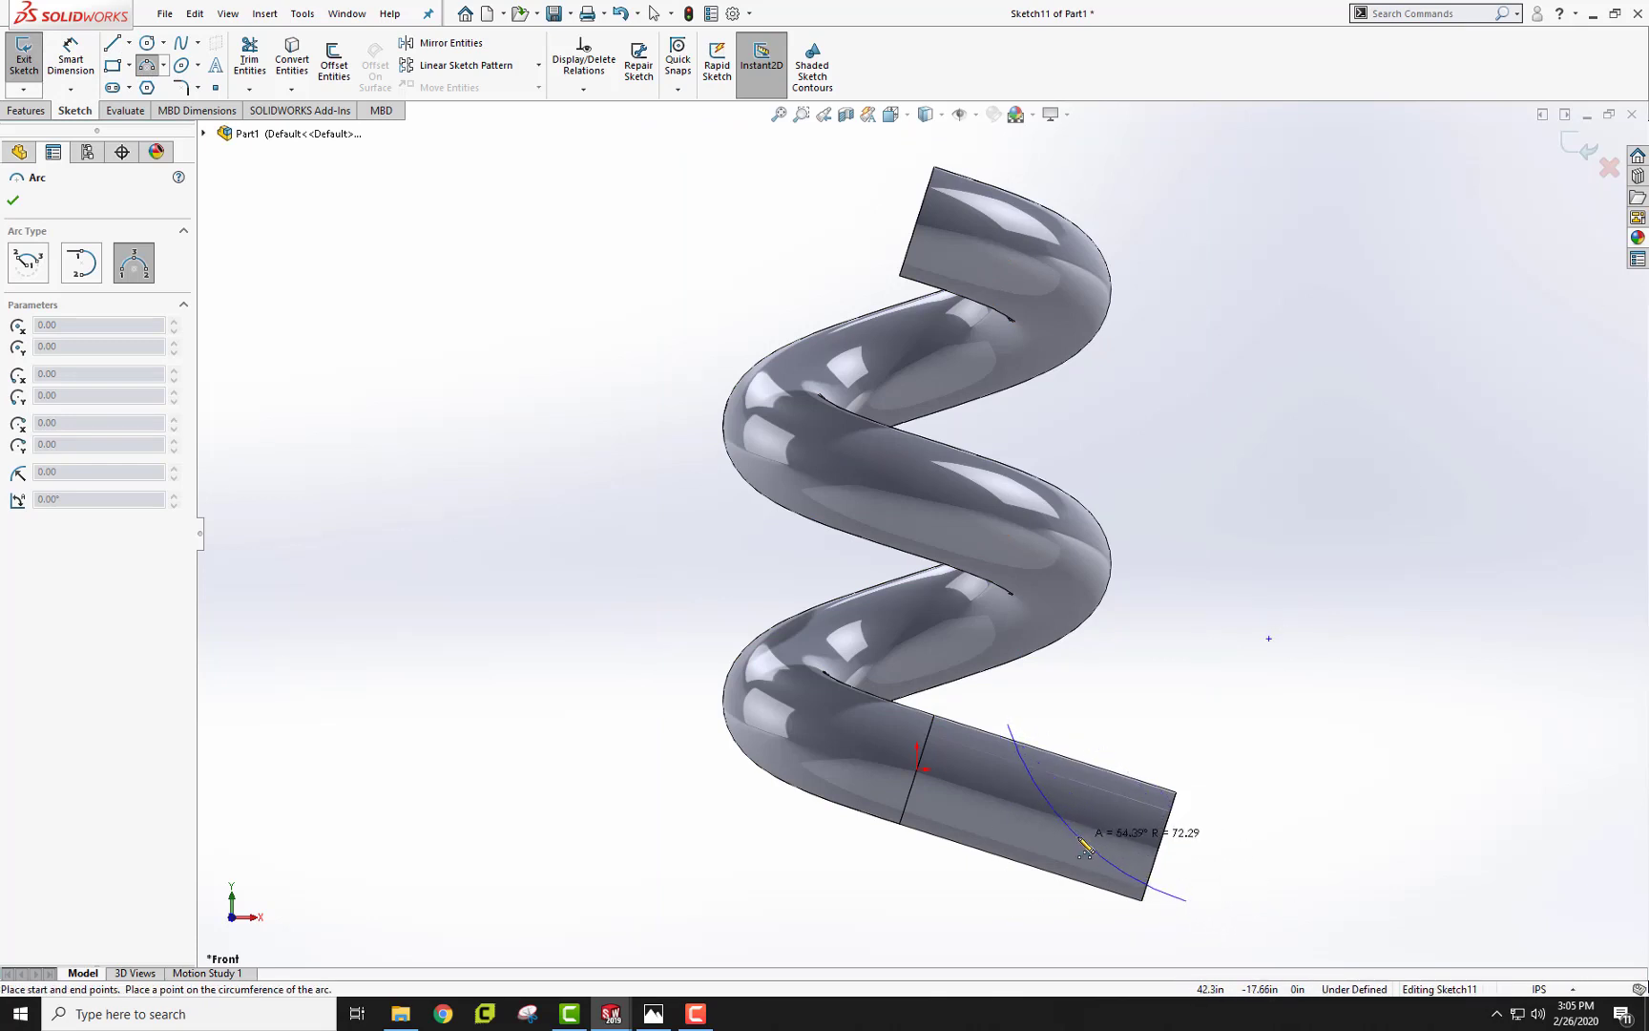
left_click(1078, 838)
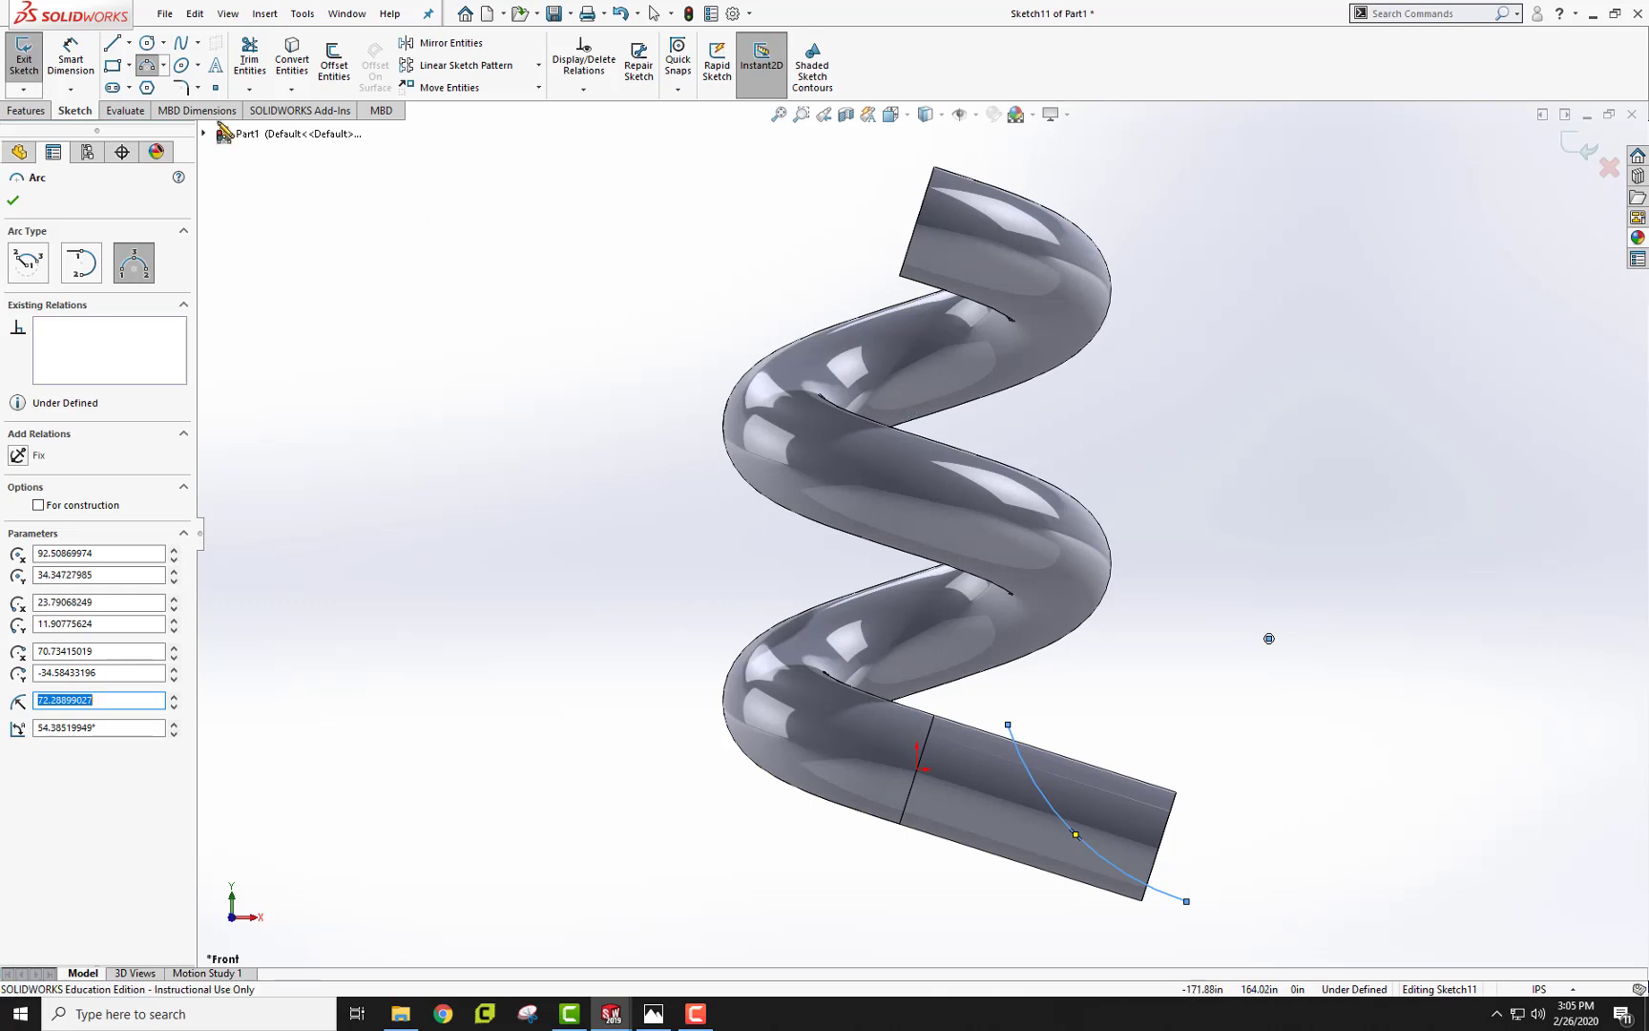
Close the arc profile with two lines via a corner beyond the tube end, and exit
key("l")
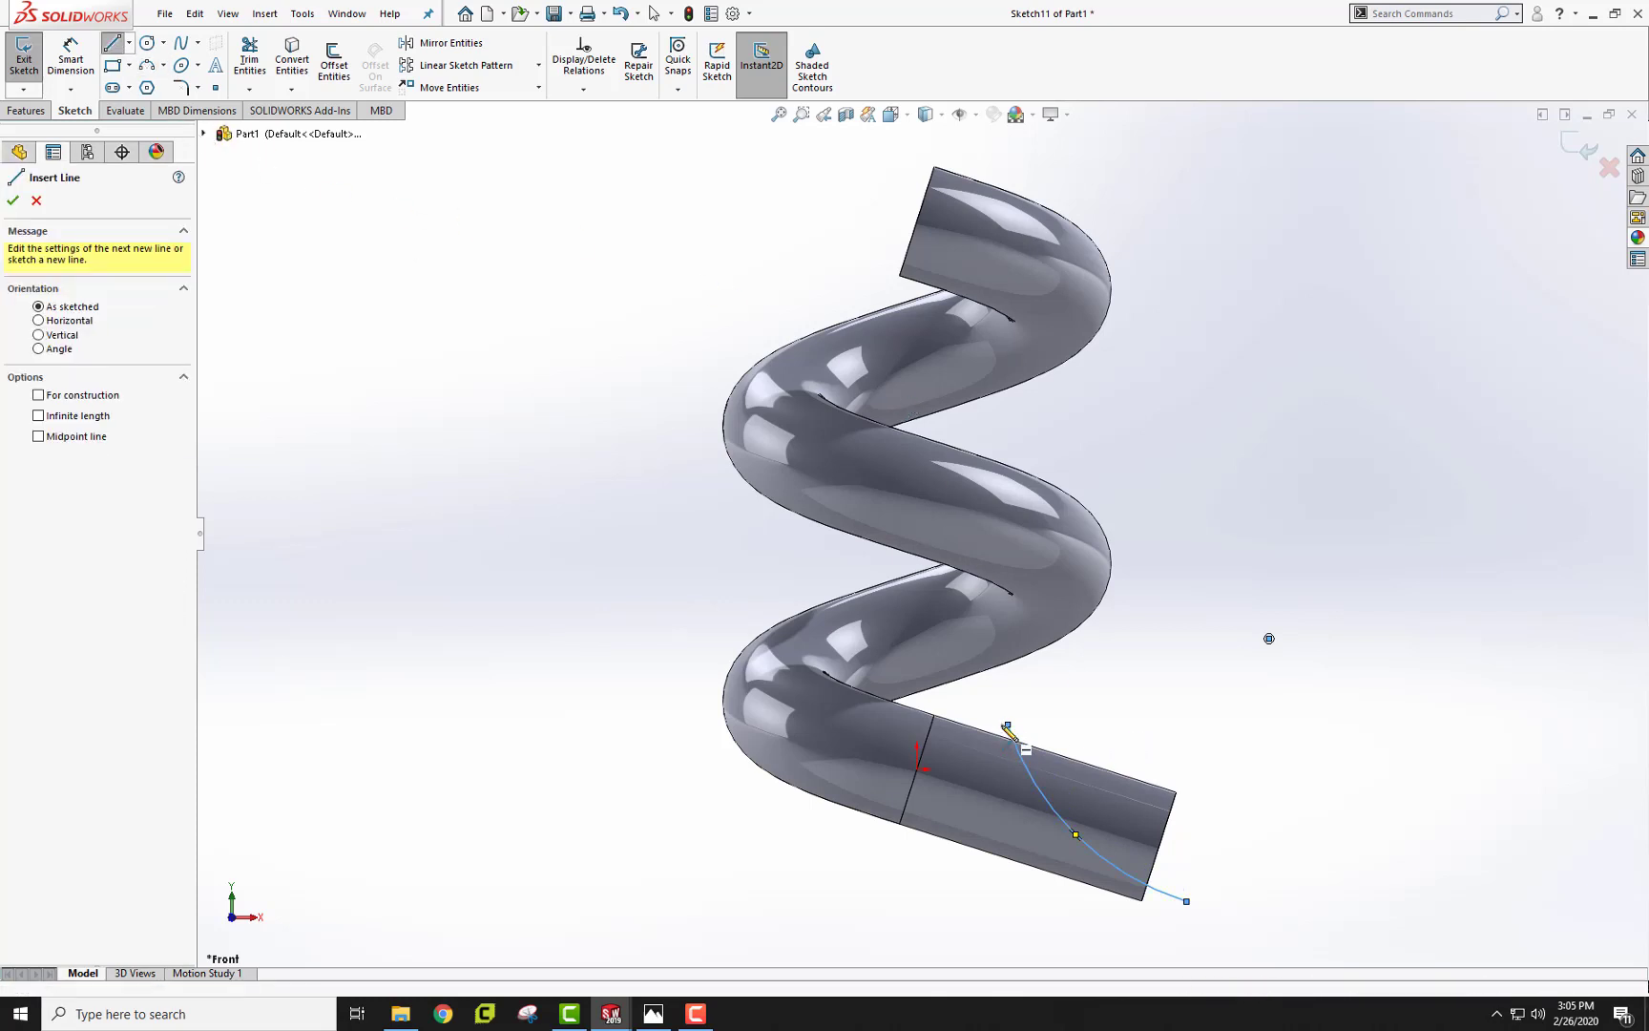
left_click(1008, 724)
left_click(1270, 738)
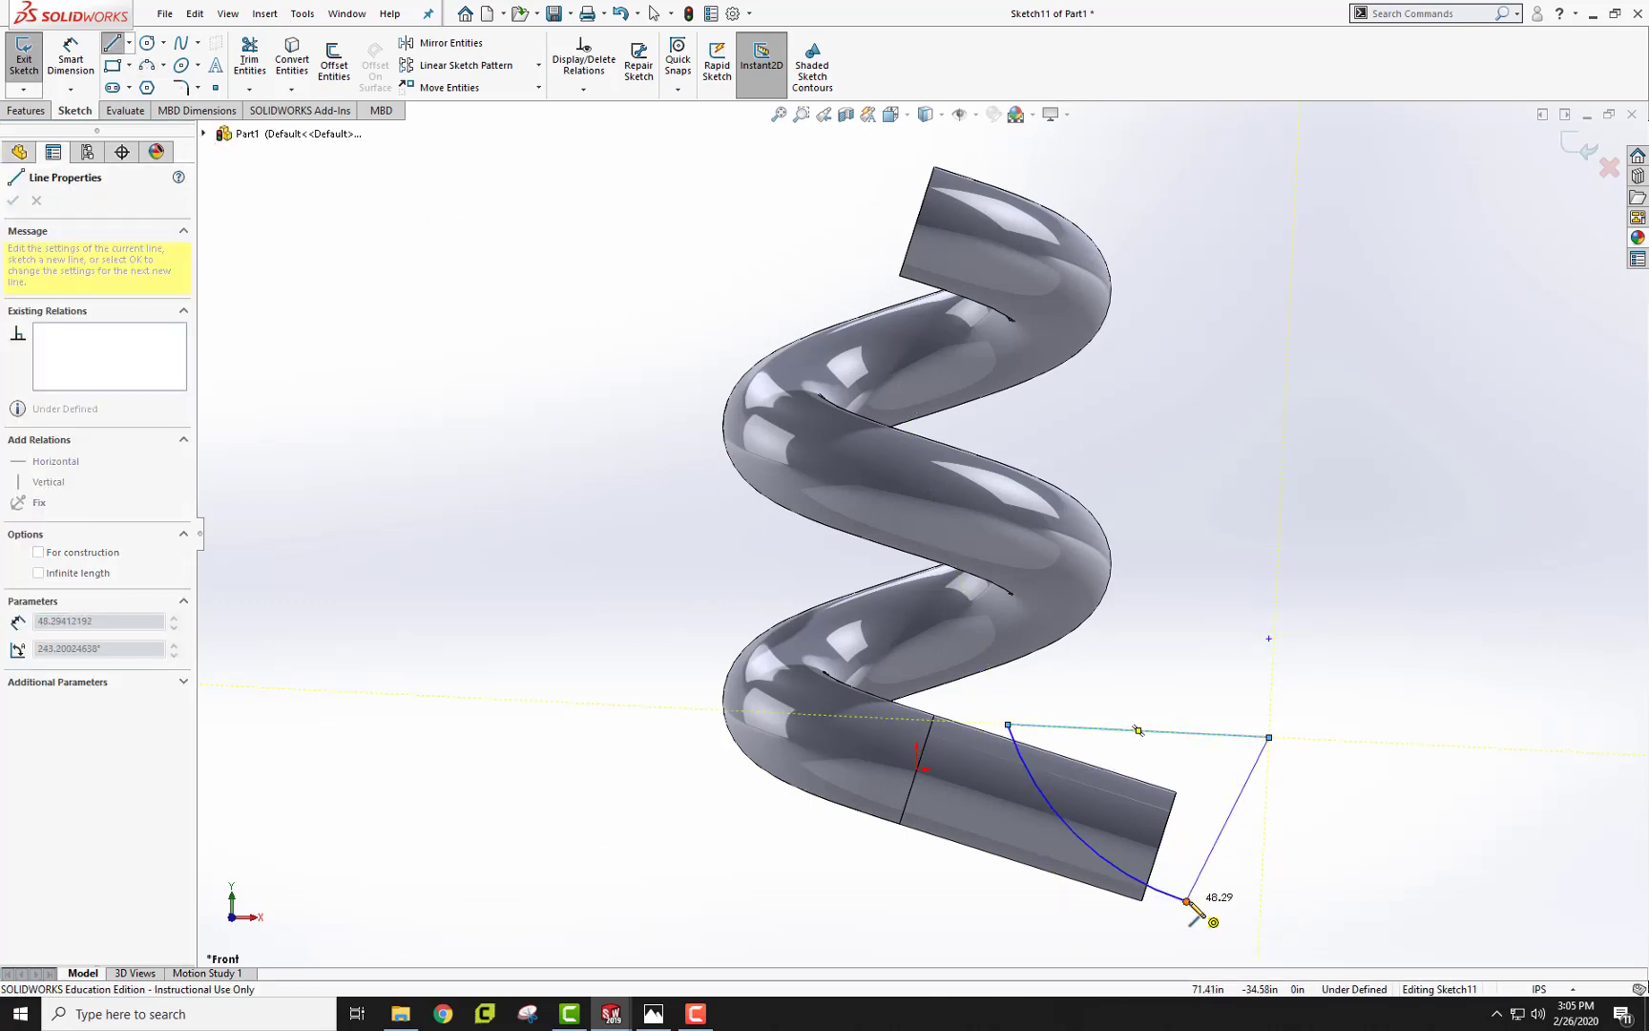
left_click(1185, 900)
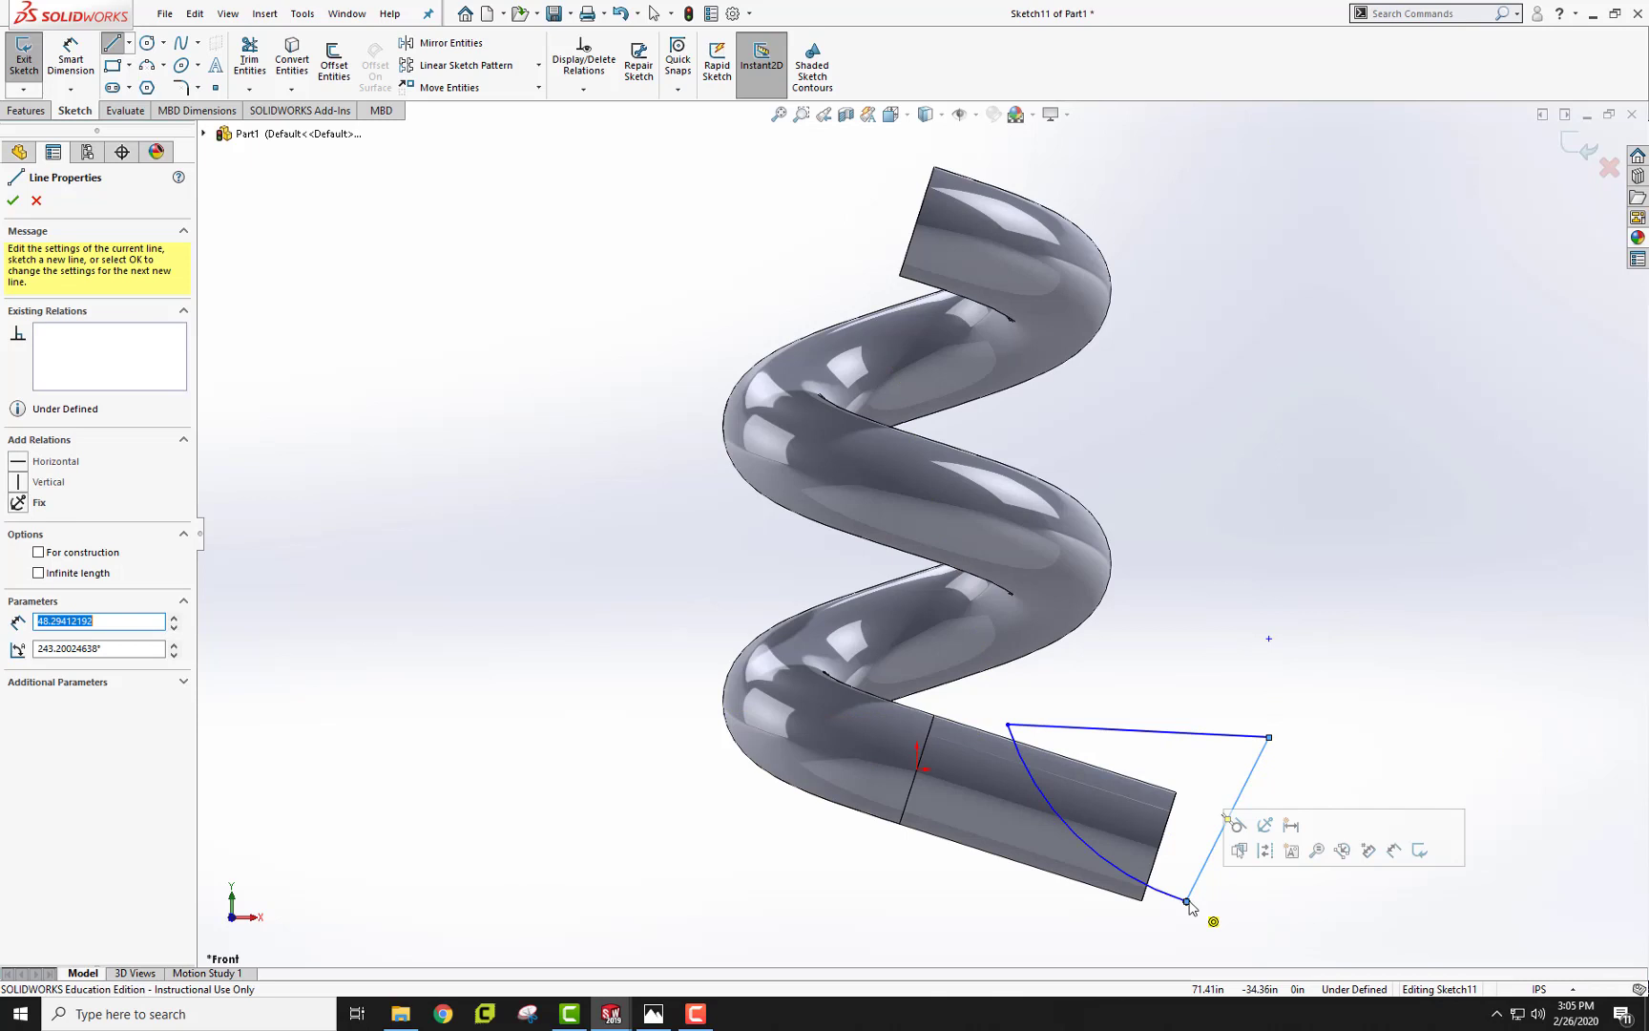
left_click(23, 59)
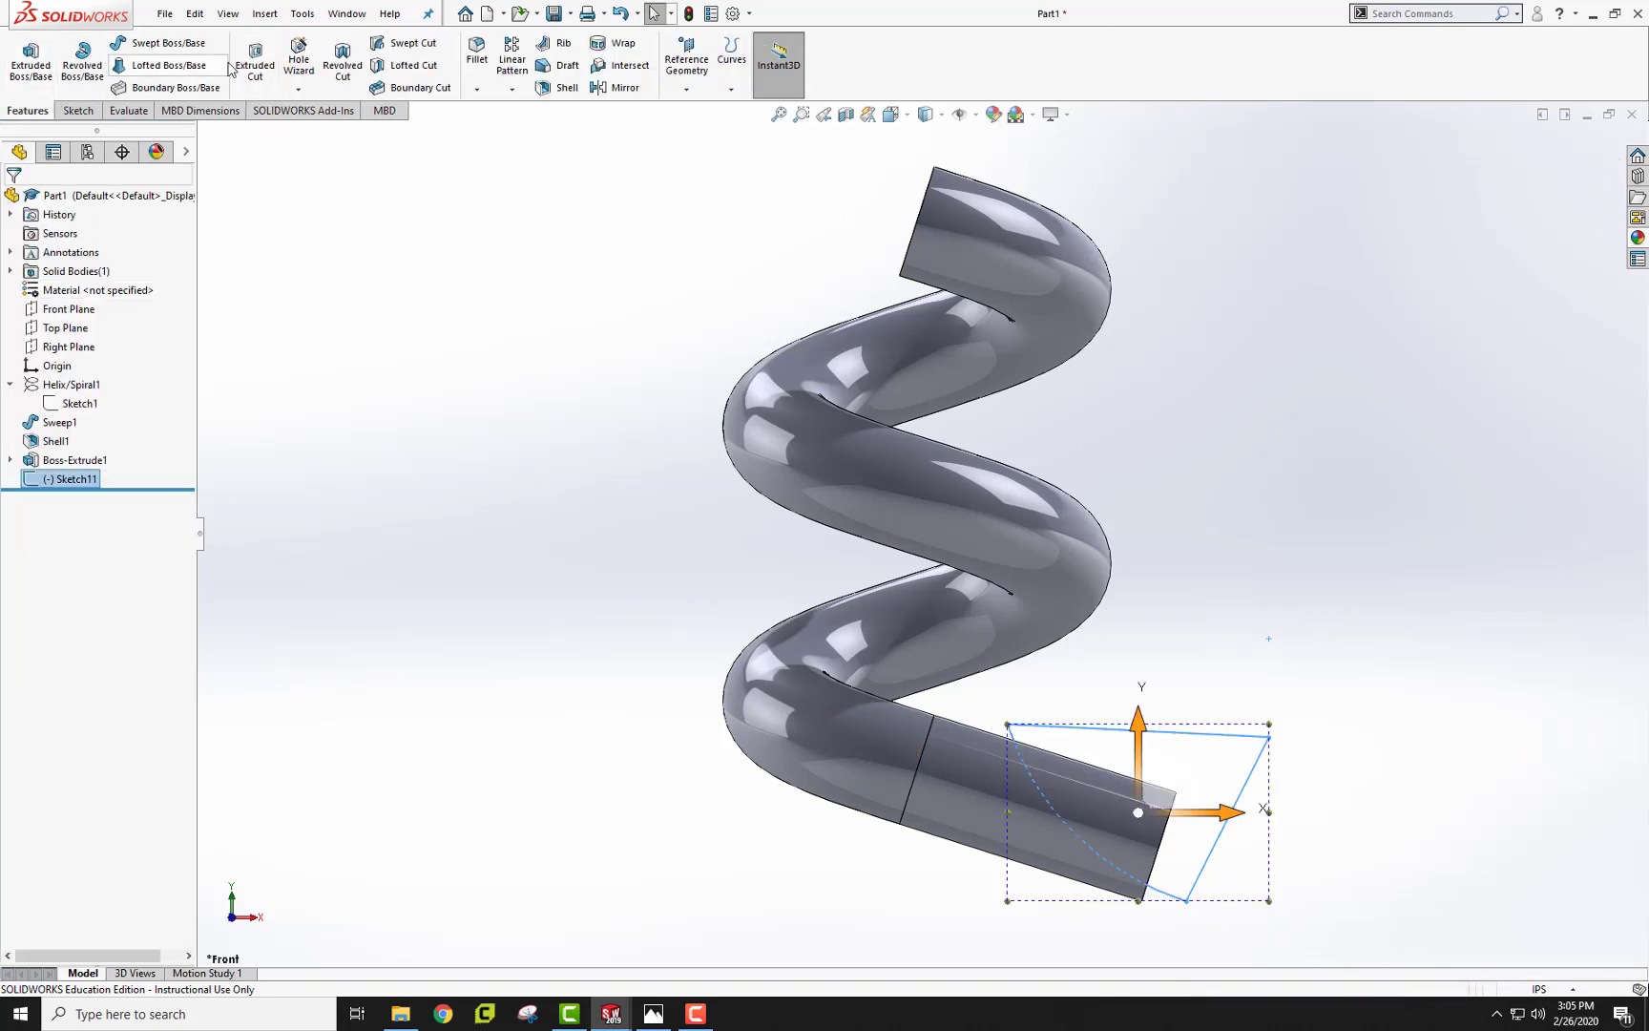
Cut Sketch11 Through All to carve a scooped, angled opening into the exit tube
left_click(254, 61)
mouse_move(988, 610)
middle_mouse_down()
mouse_move(729, 578)
mouse_move(415, 461)
middle_mouse_up()
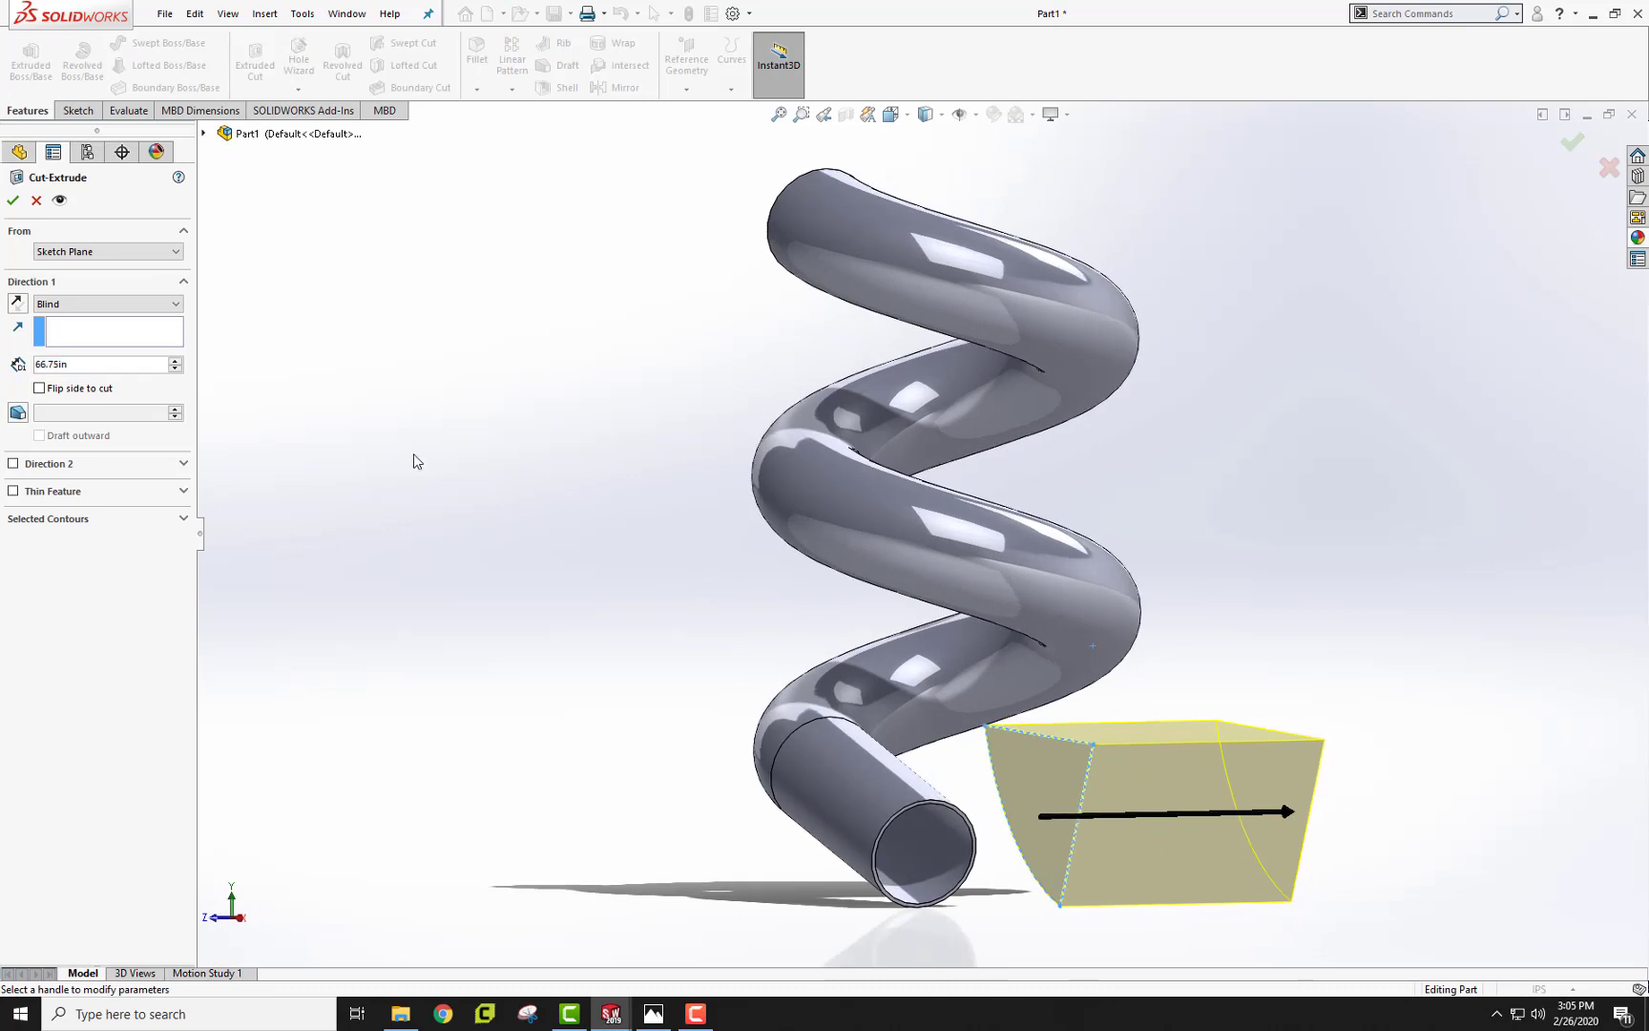
left_click(19, 305)
left_click(103, 303)
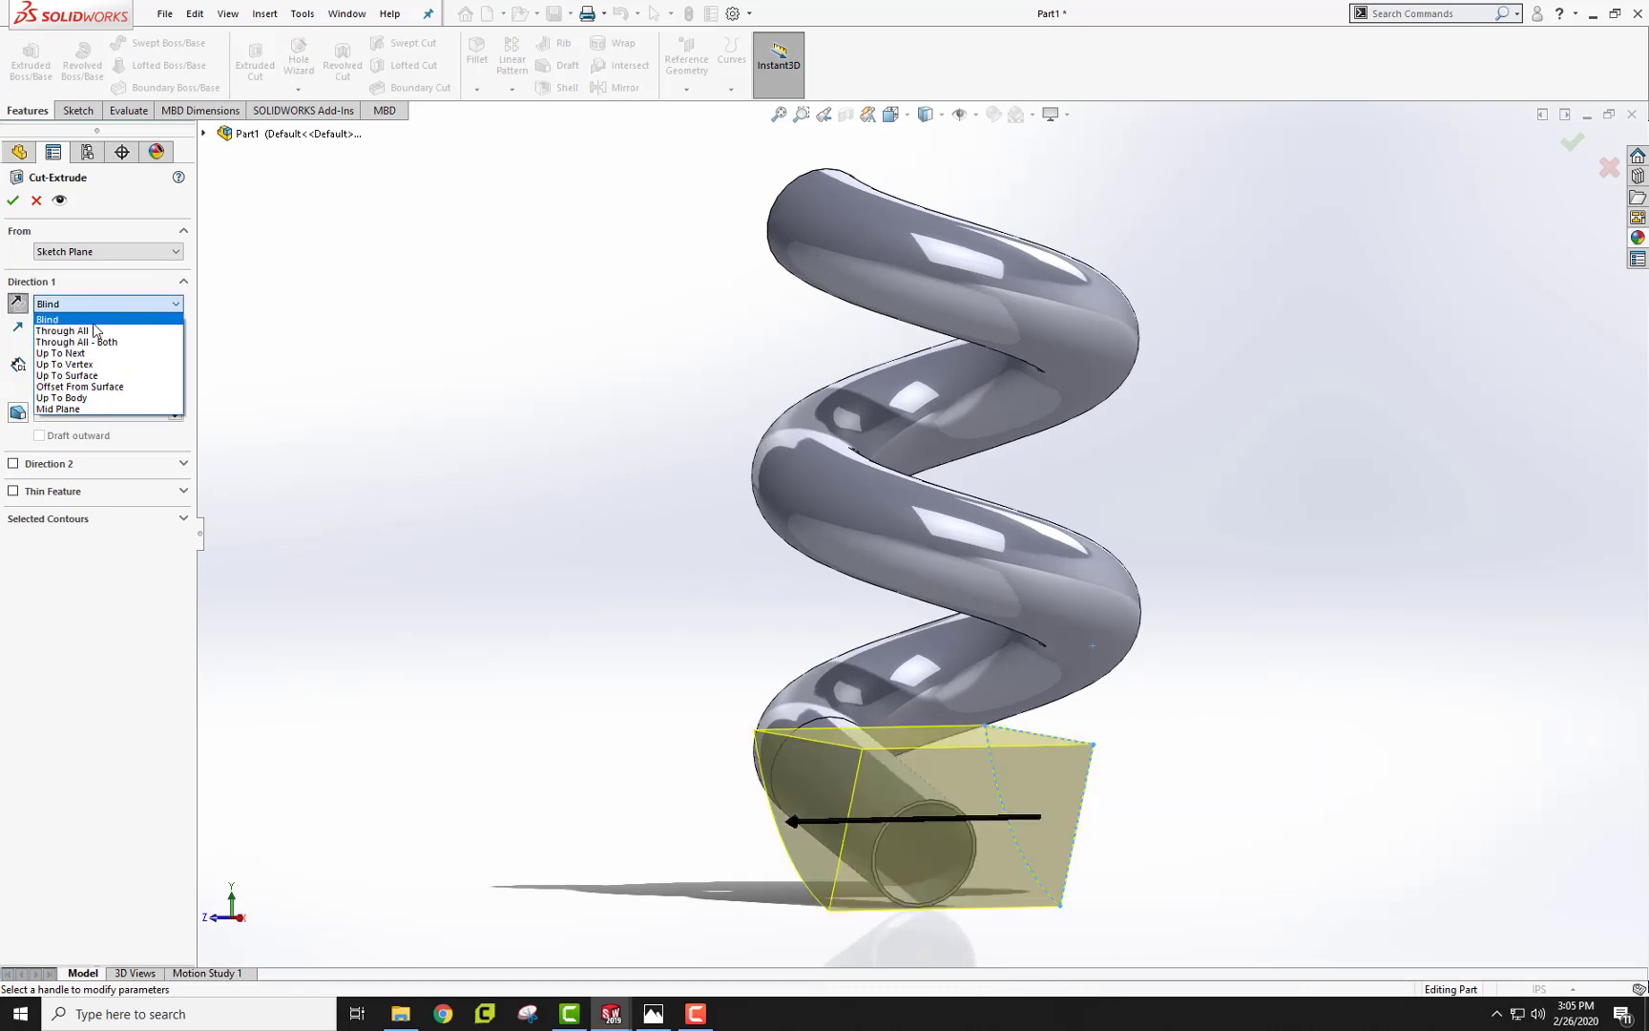
left_click(14, 200)
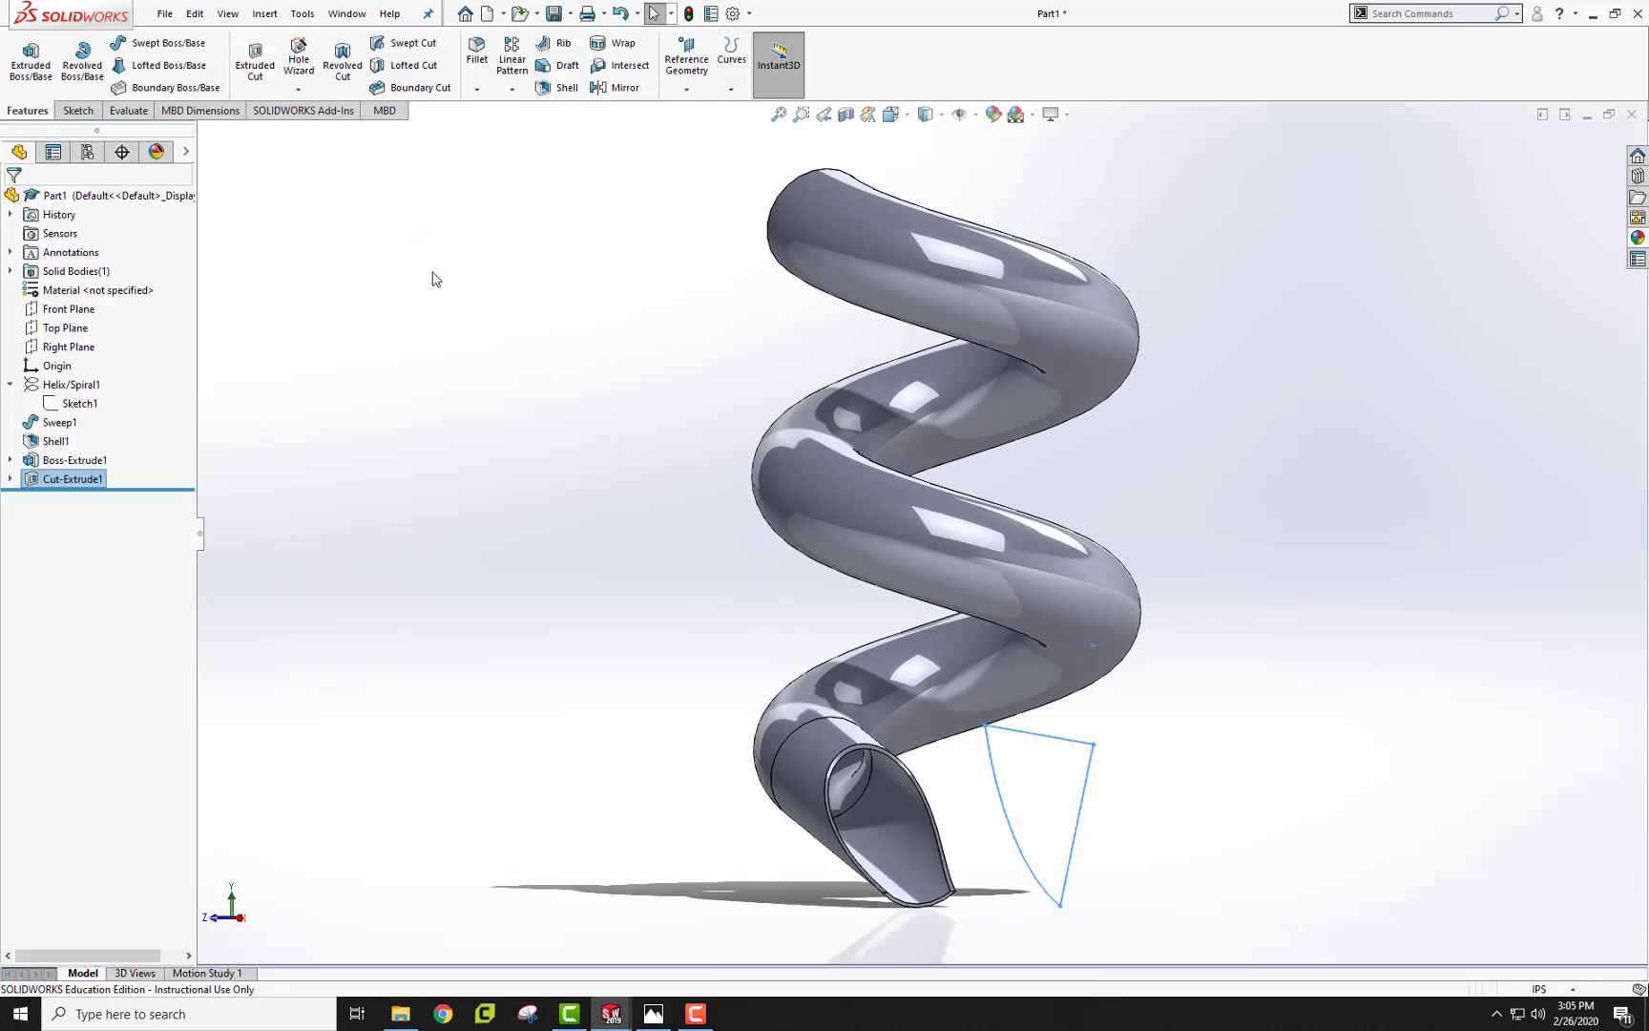
mouse_move(478, 336)
middle_mouse_down()
mouse_move(355, 214)
mouse_move(420, 280)
middle_mouse_up()
scroll(1023, 769, "down", 3)
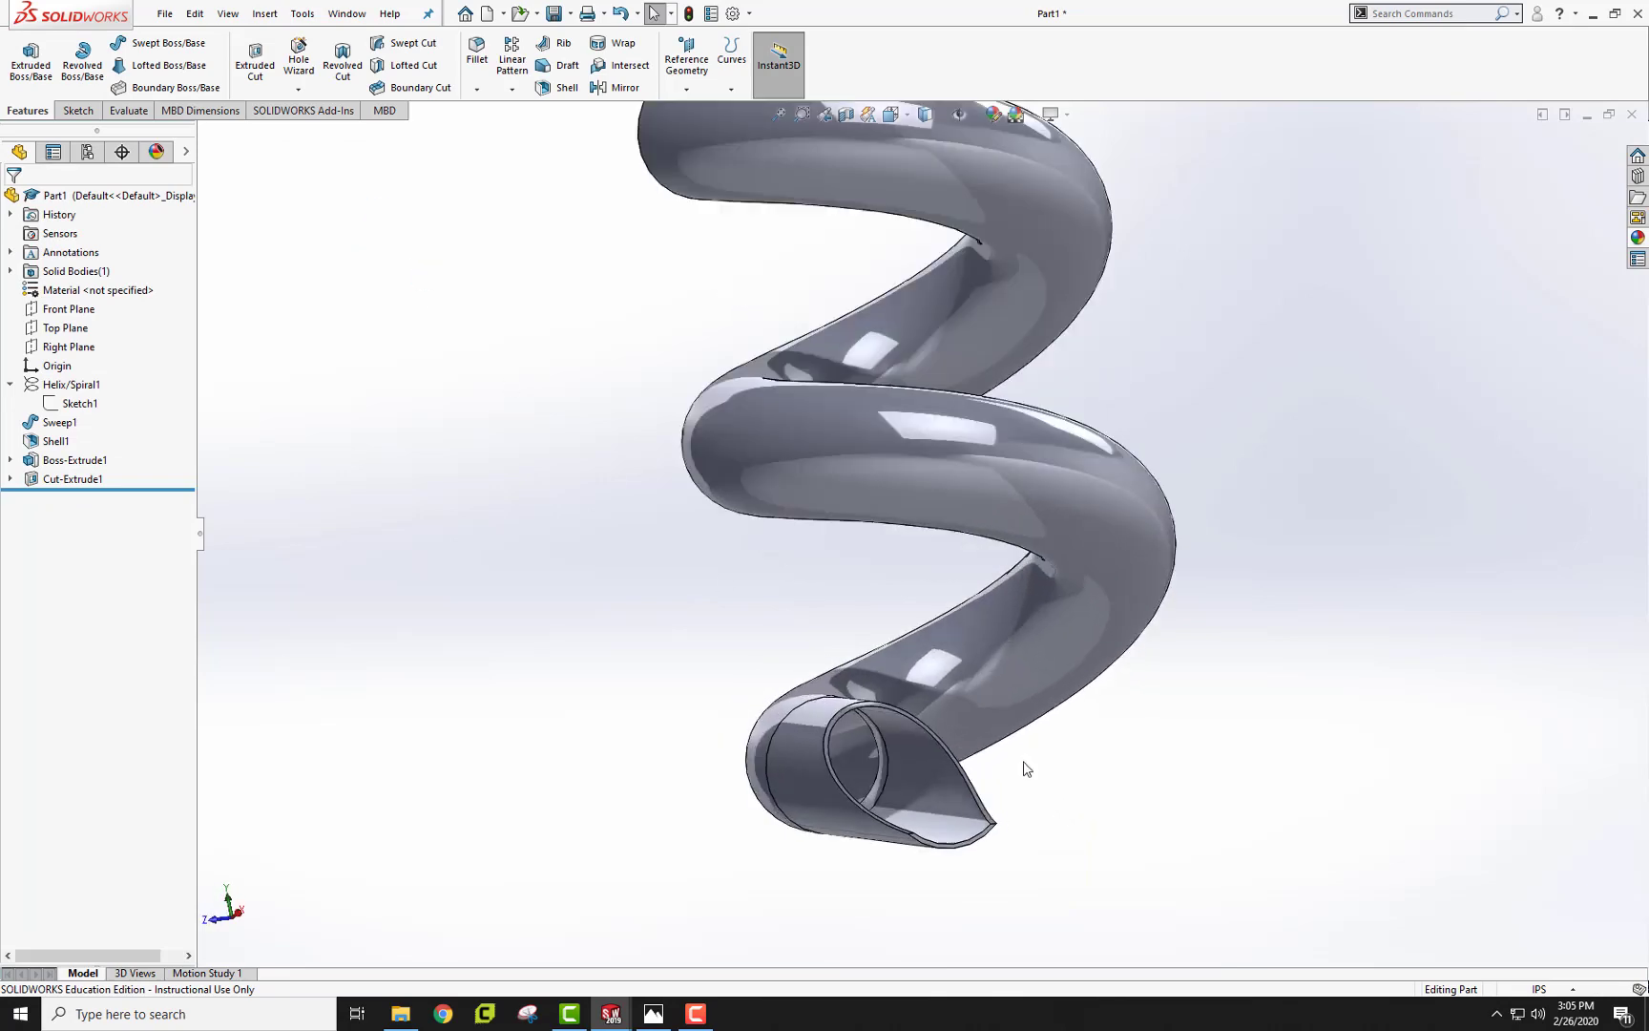
scroll(950, 825, "down", 5)
scroll(990, 823, "down", 2)
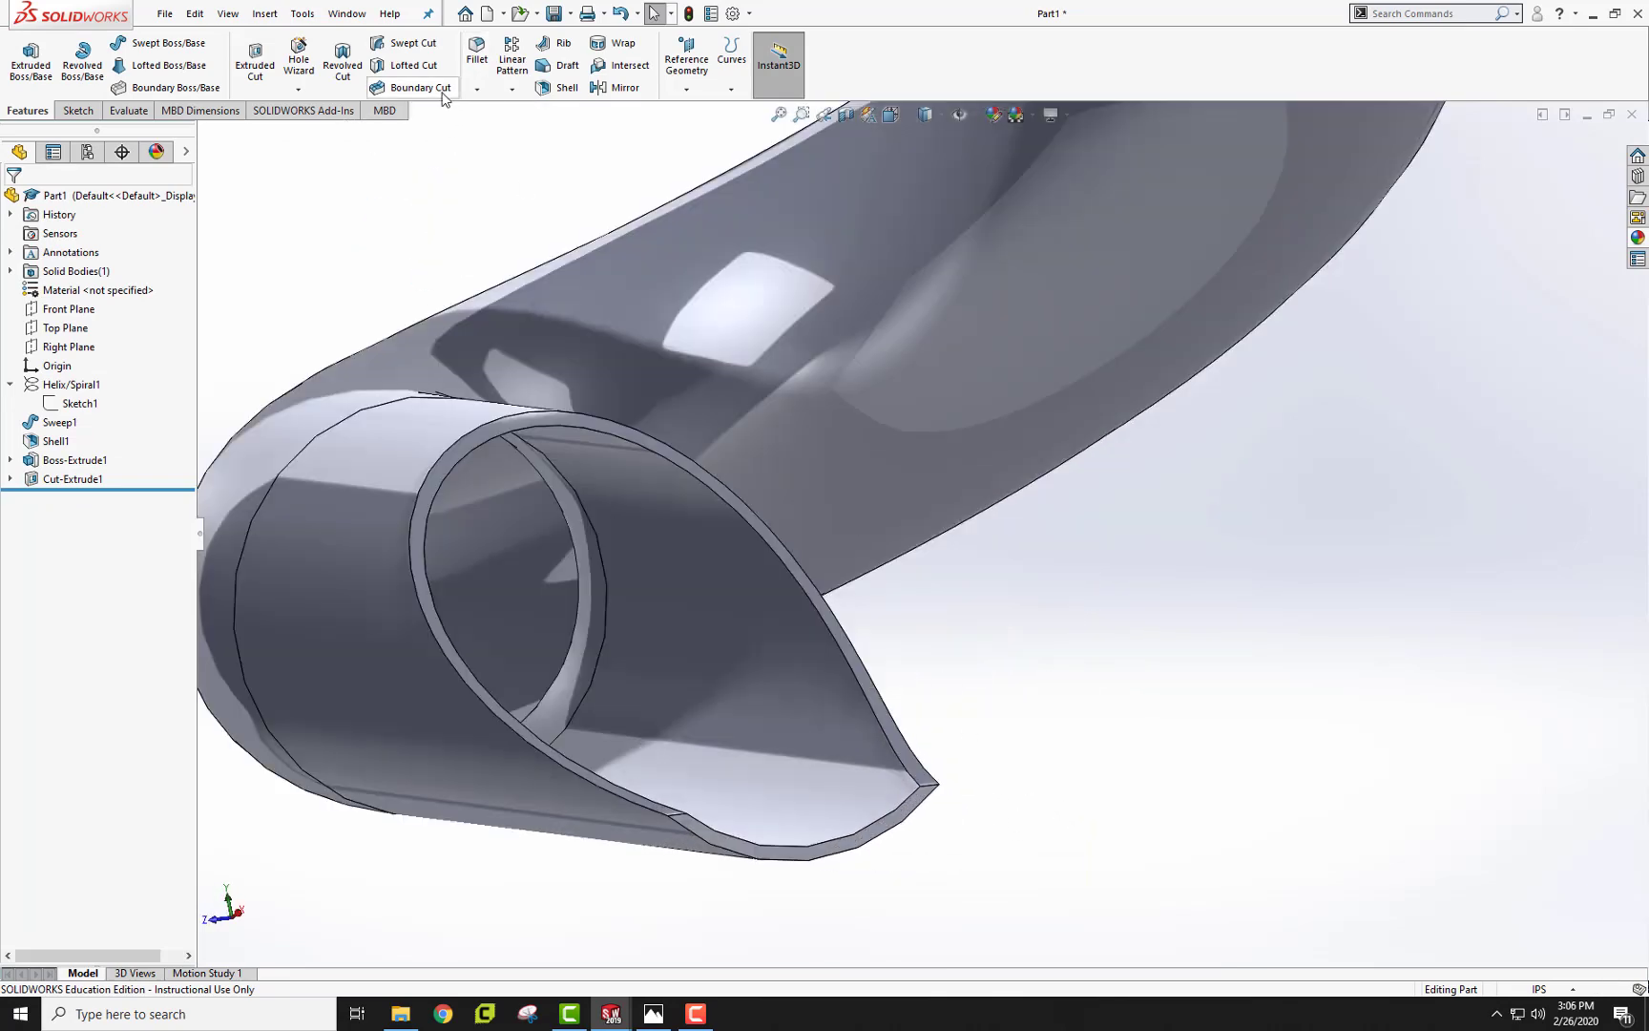
Fillet the pointed tip edge of the exit opening with a 6 in radius
left_click(476, 54)
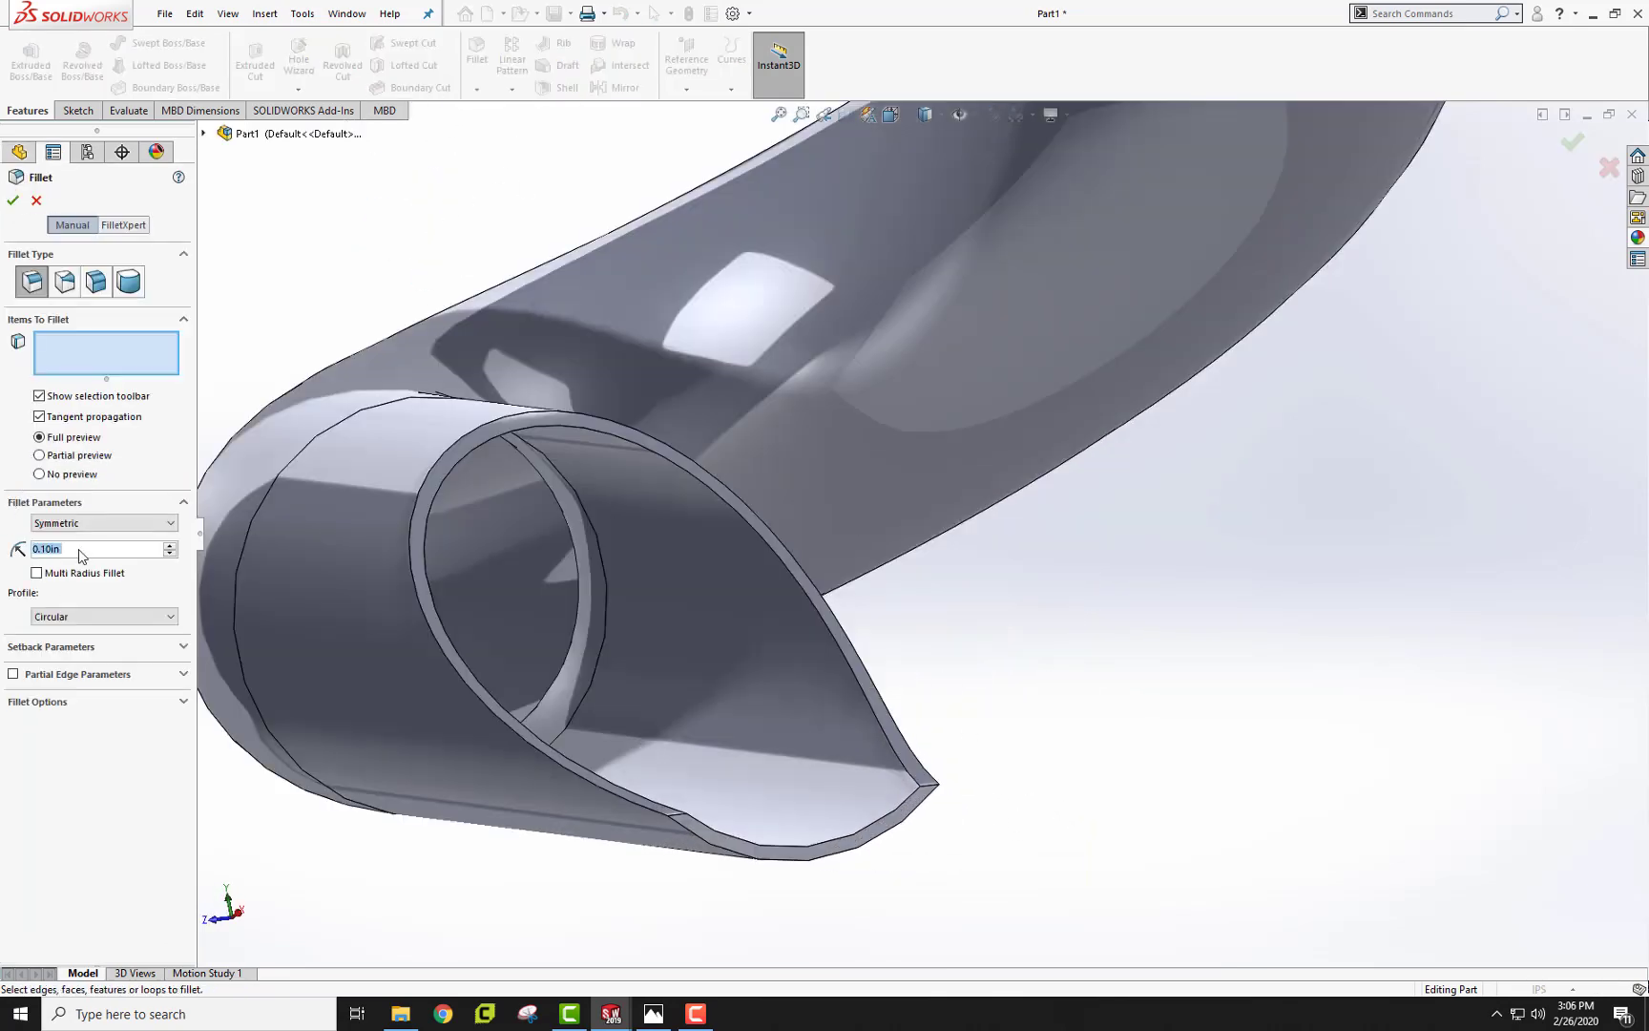
type("6")
key("Return")
left_click(908, 794)
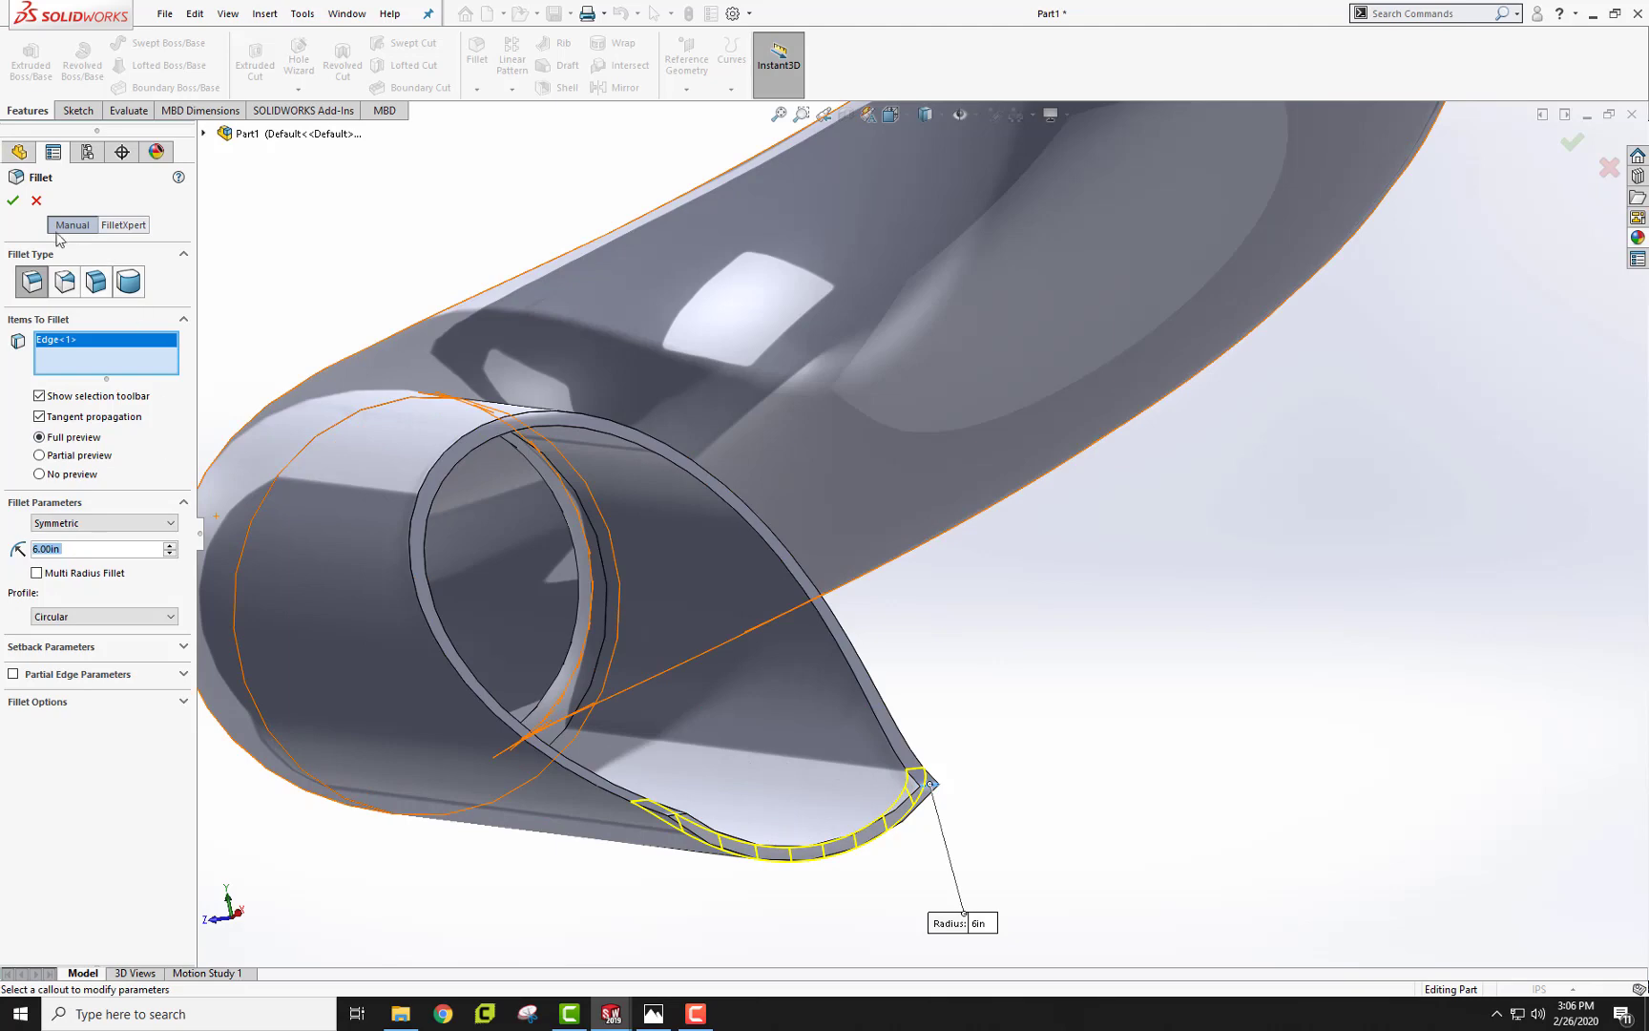
left_click(15, 202)
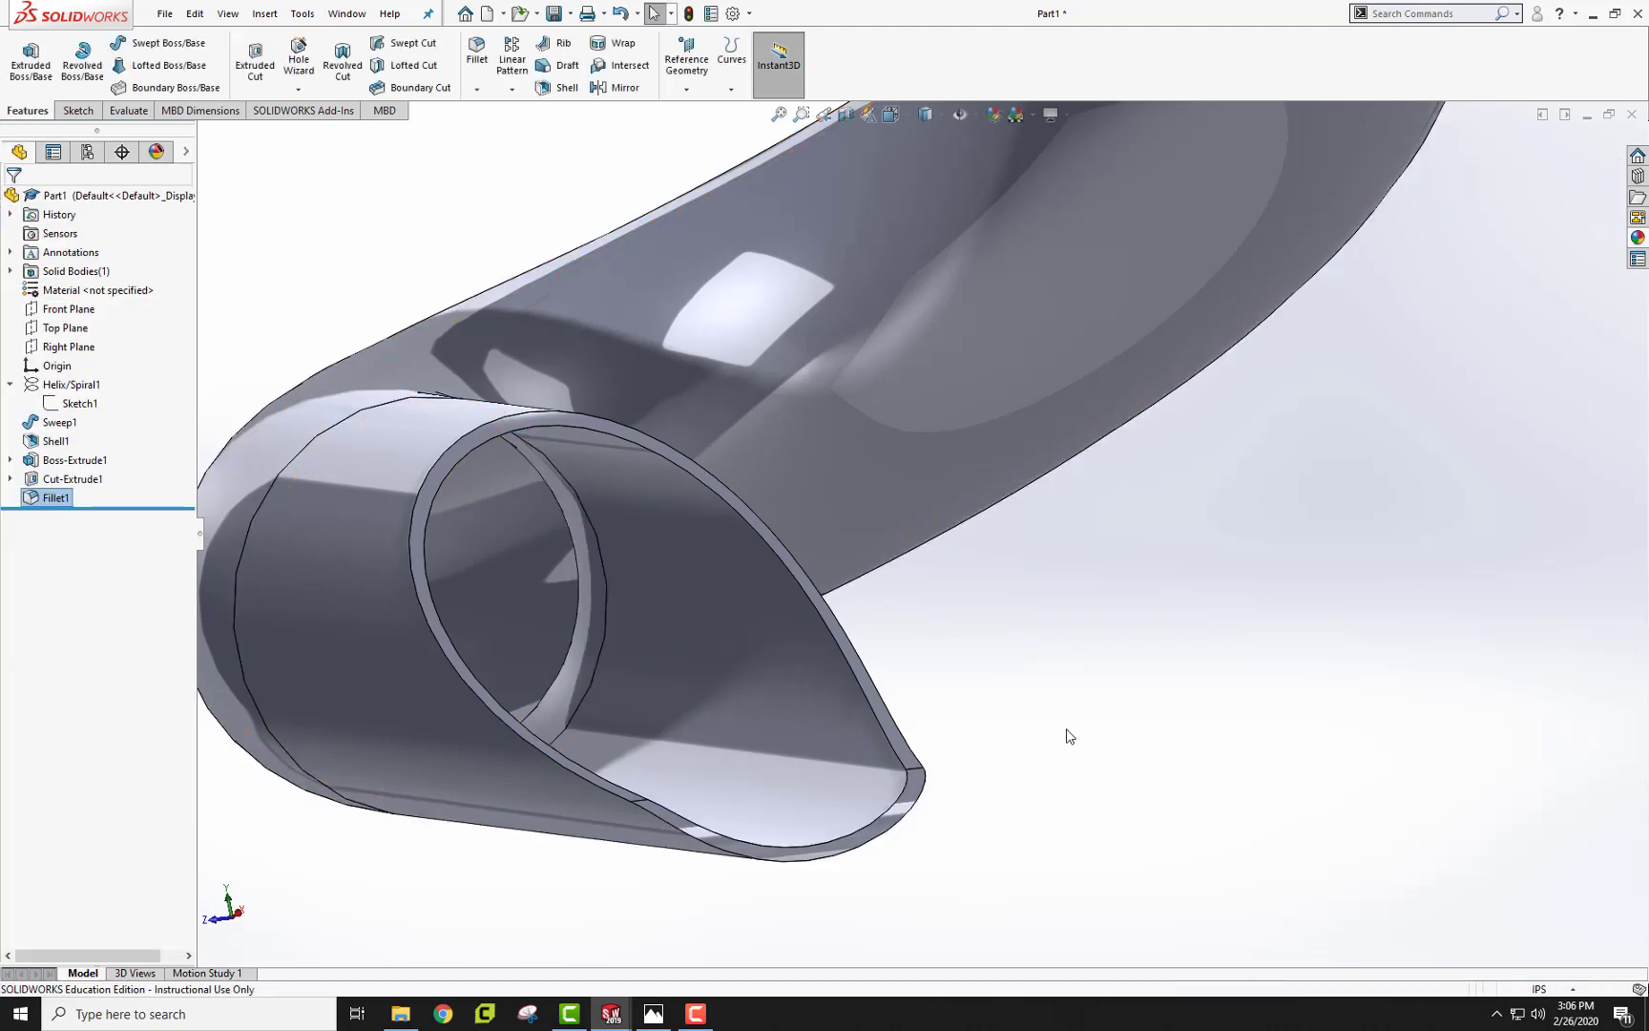
mouse_move(1064, 734)
middle_mouse_down()
mouse_move(1149, 701)
mouse_move(1078, 756)
middle_mouse_up()
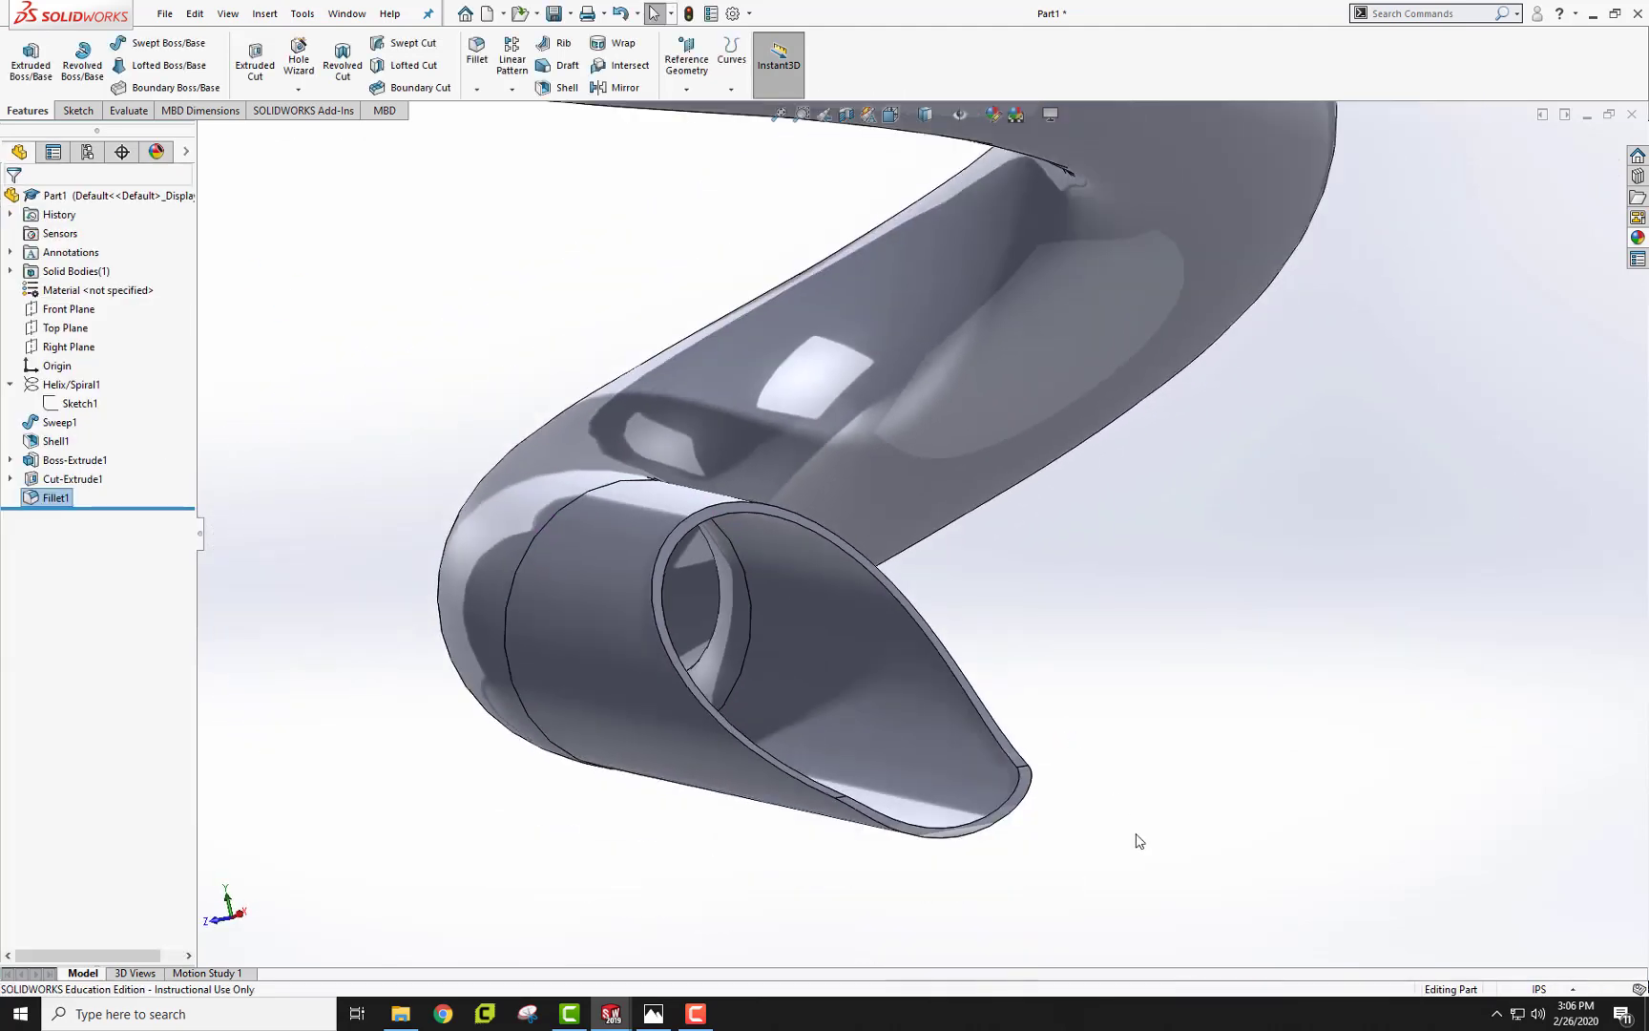
scroll(1133, 839, "down", 3)
mouse_move(1008, 666)
middle_mouse_down()
mouse_move(962, 645)
mouse_move(987, 703)
mouse_move(965, 678)
middle_mouse_up()
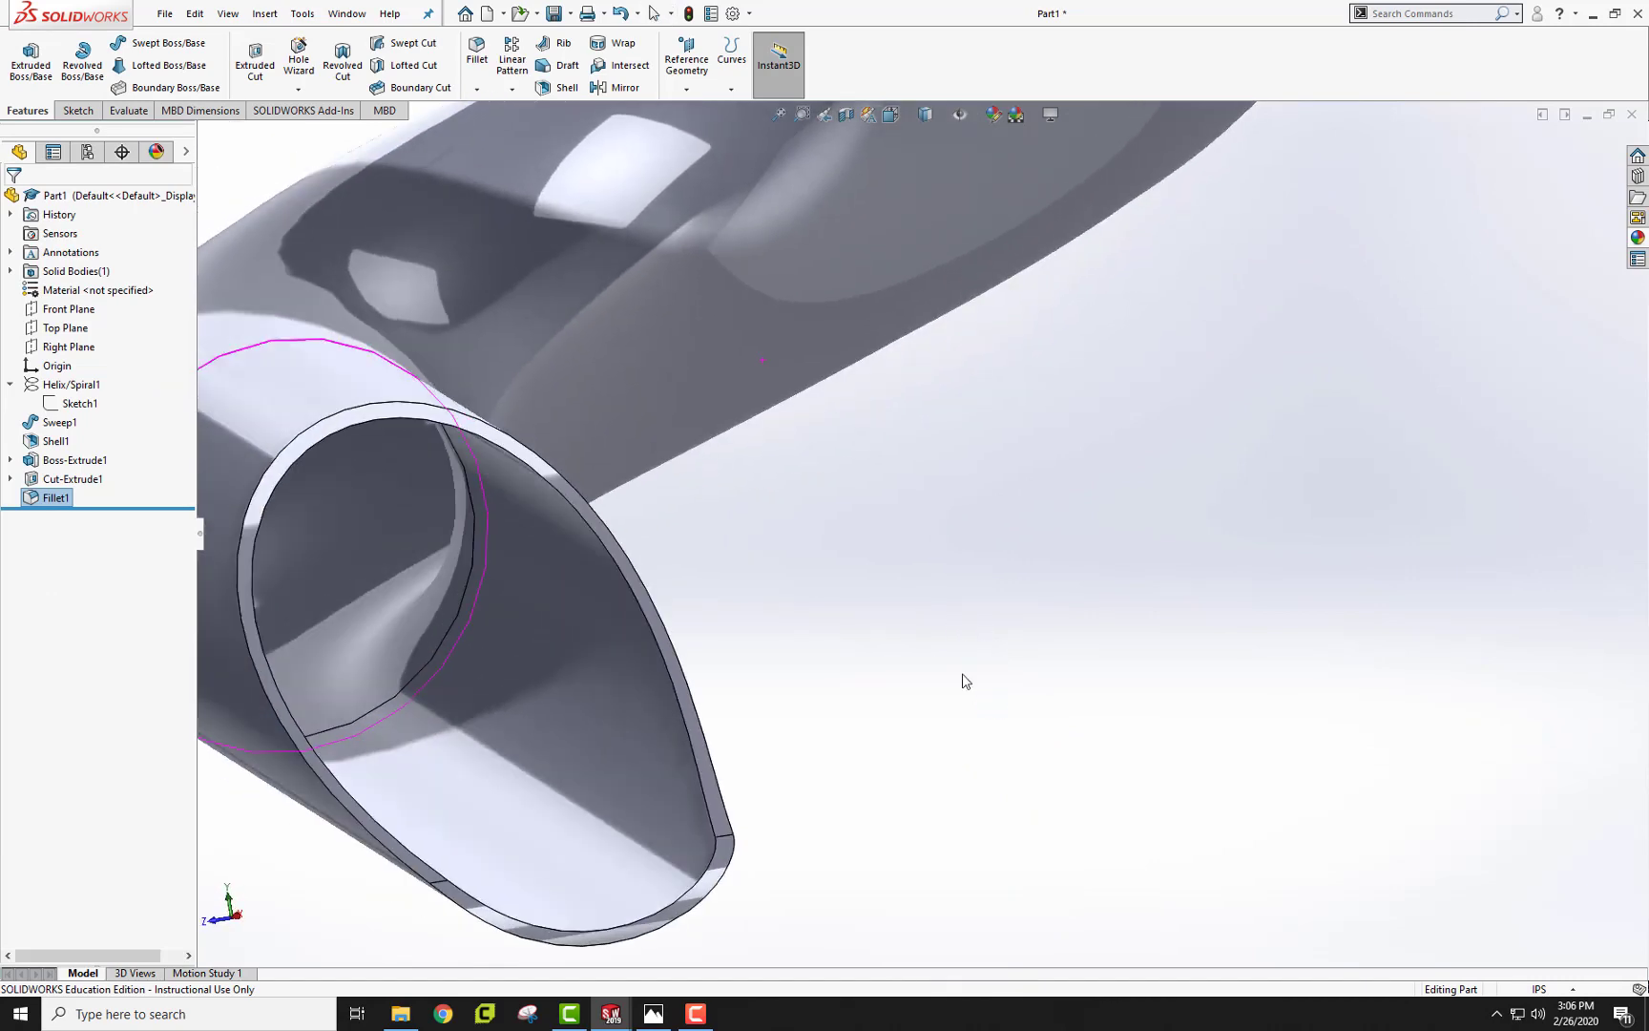
Fillet the exit opening's rim face at 0.375 in, then inspect the slide in isometric
left_click(477, 58)
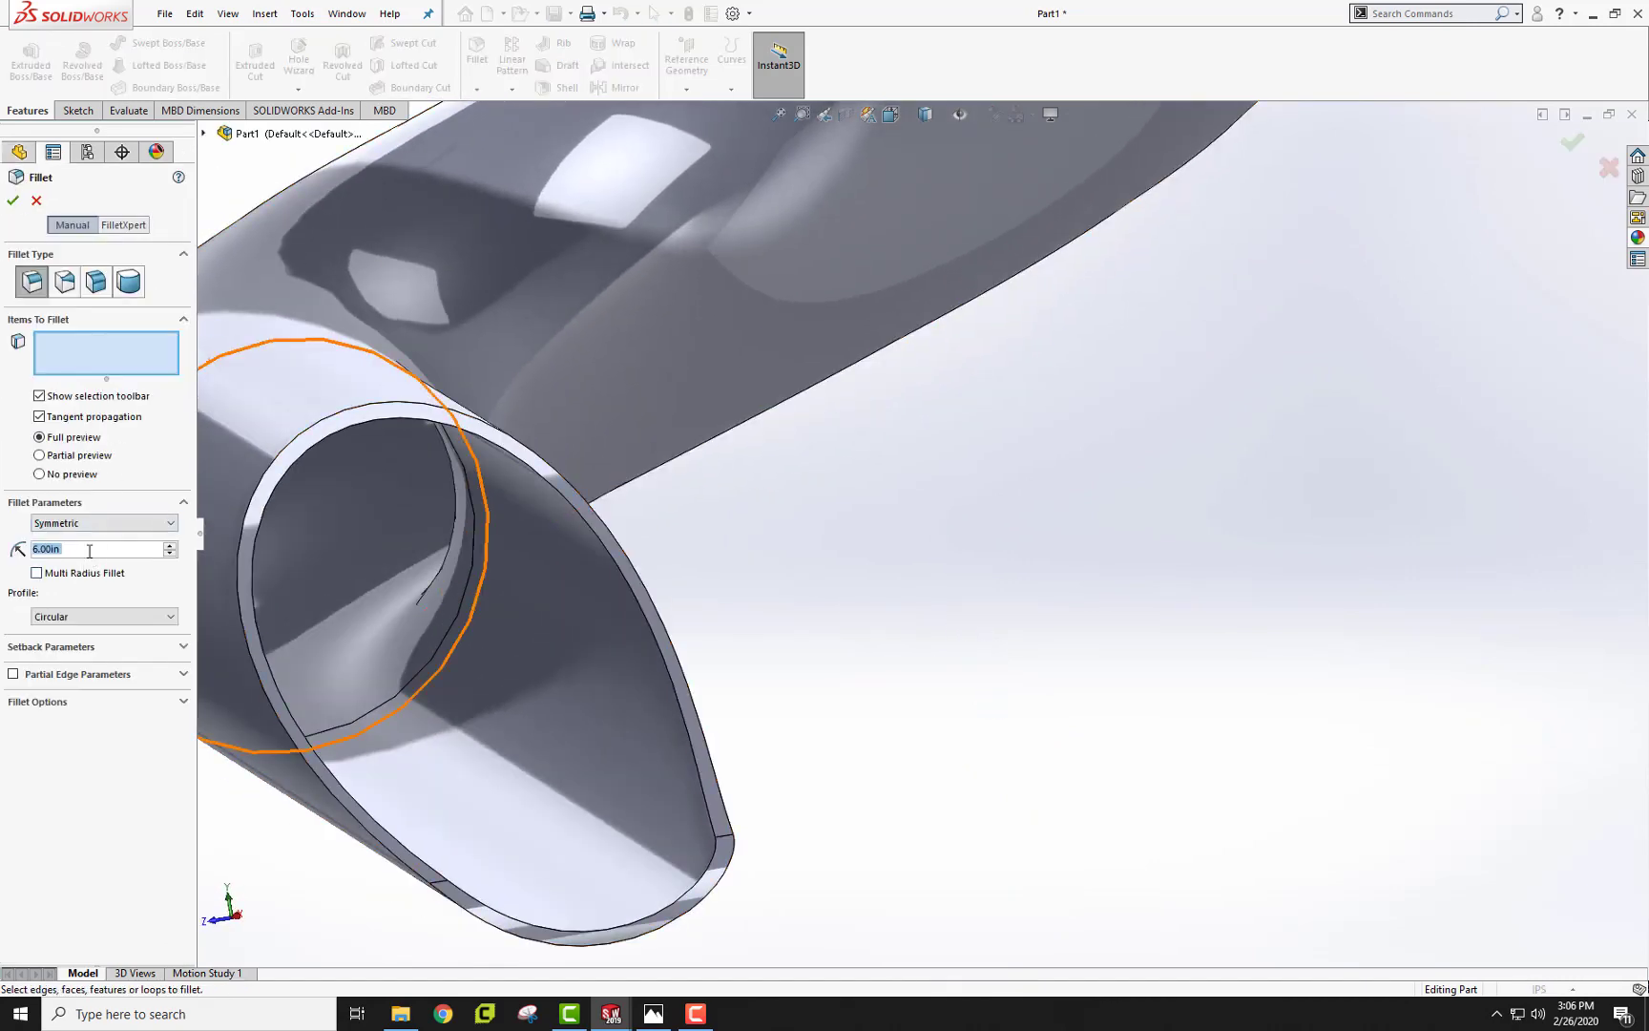
key("BackSpace")
type("375")
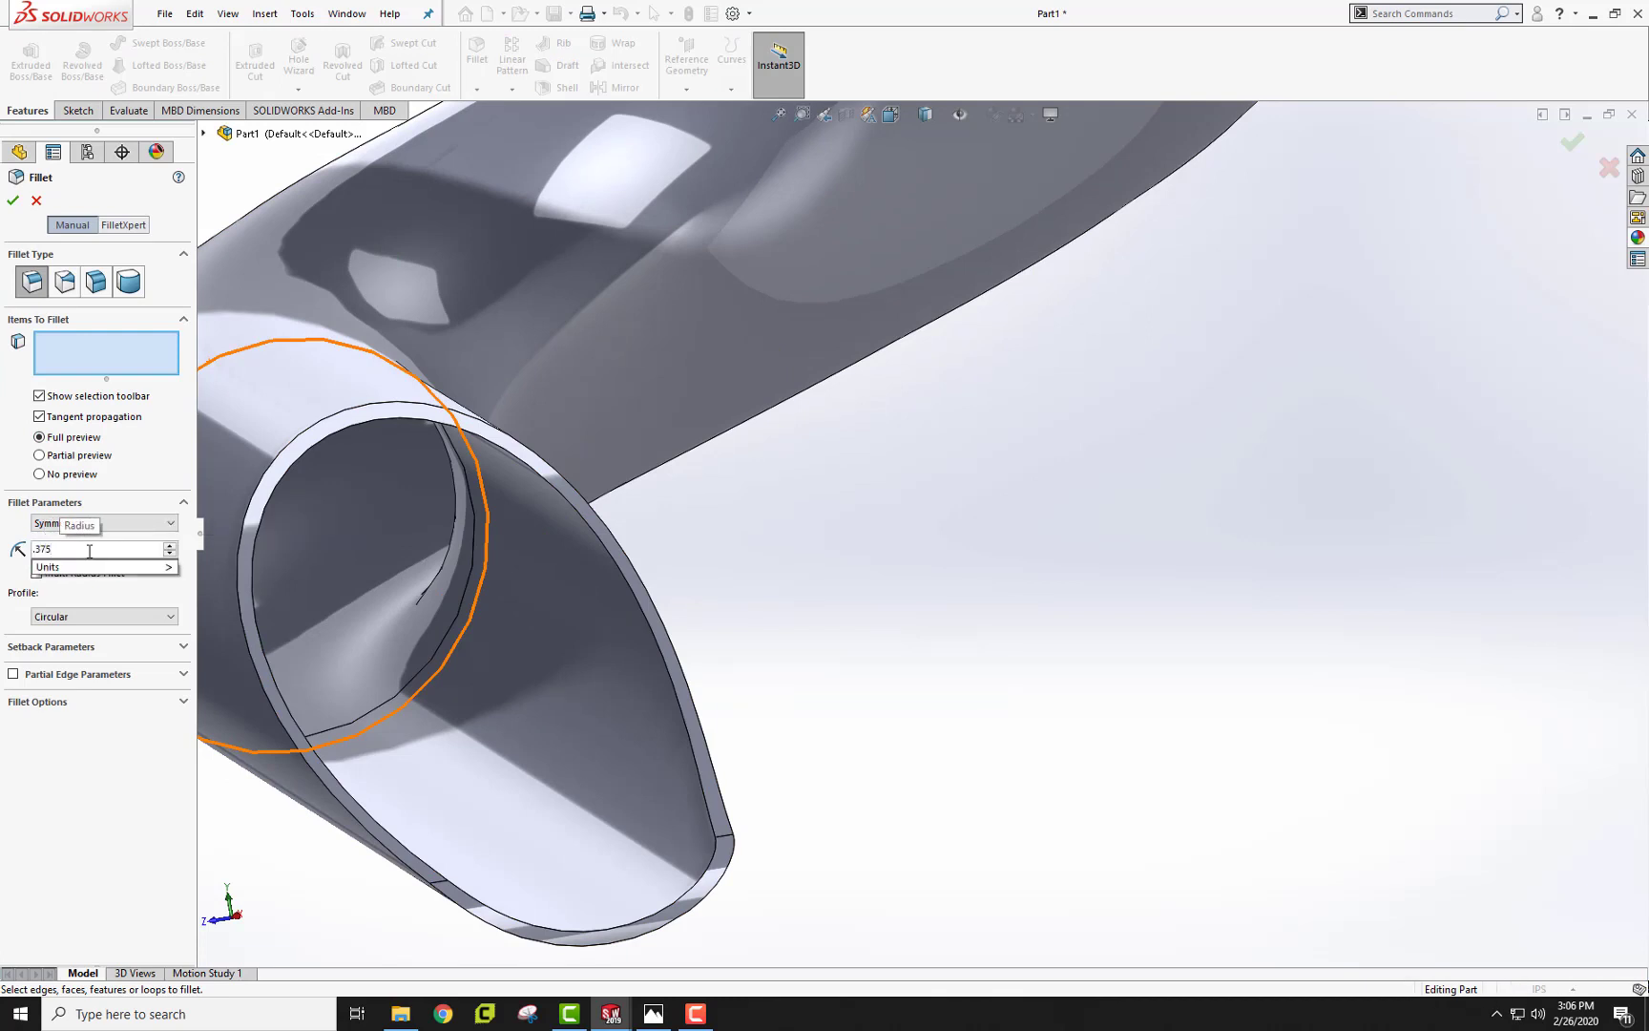
left_click(717, 803)
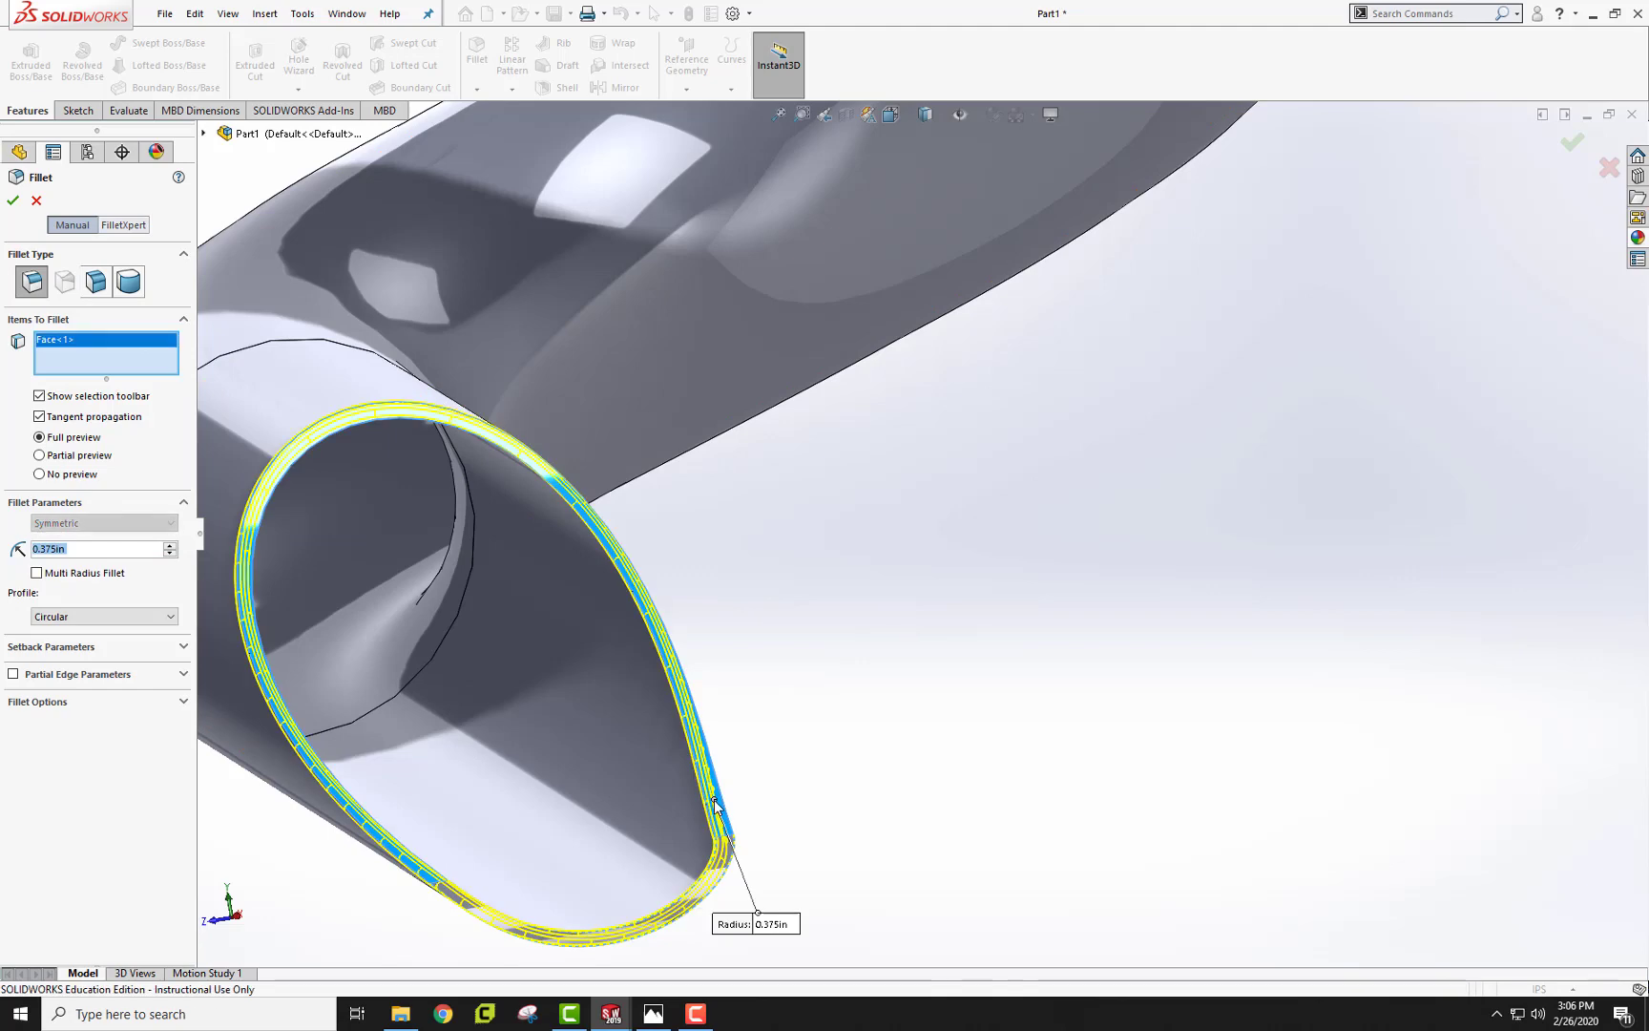
left_click(11, 204)
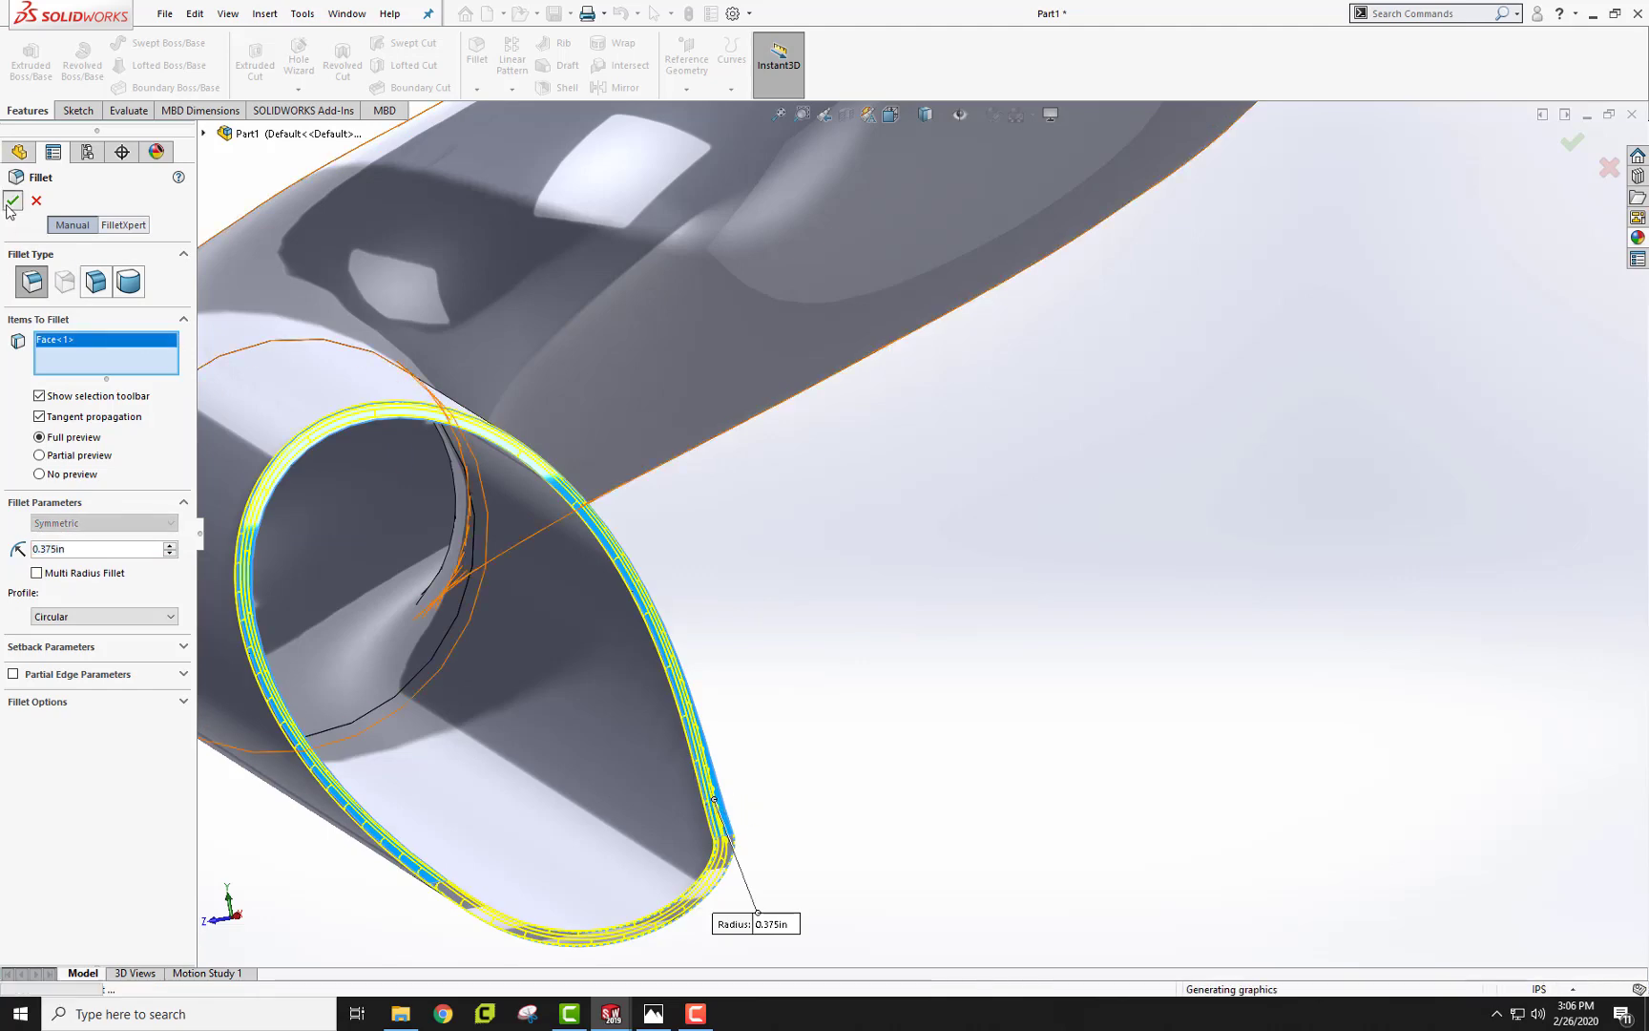
middle_click_drag(844, 658, 990, 683)
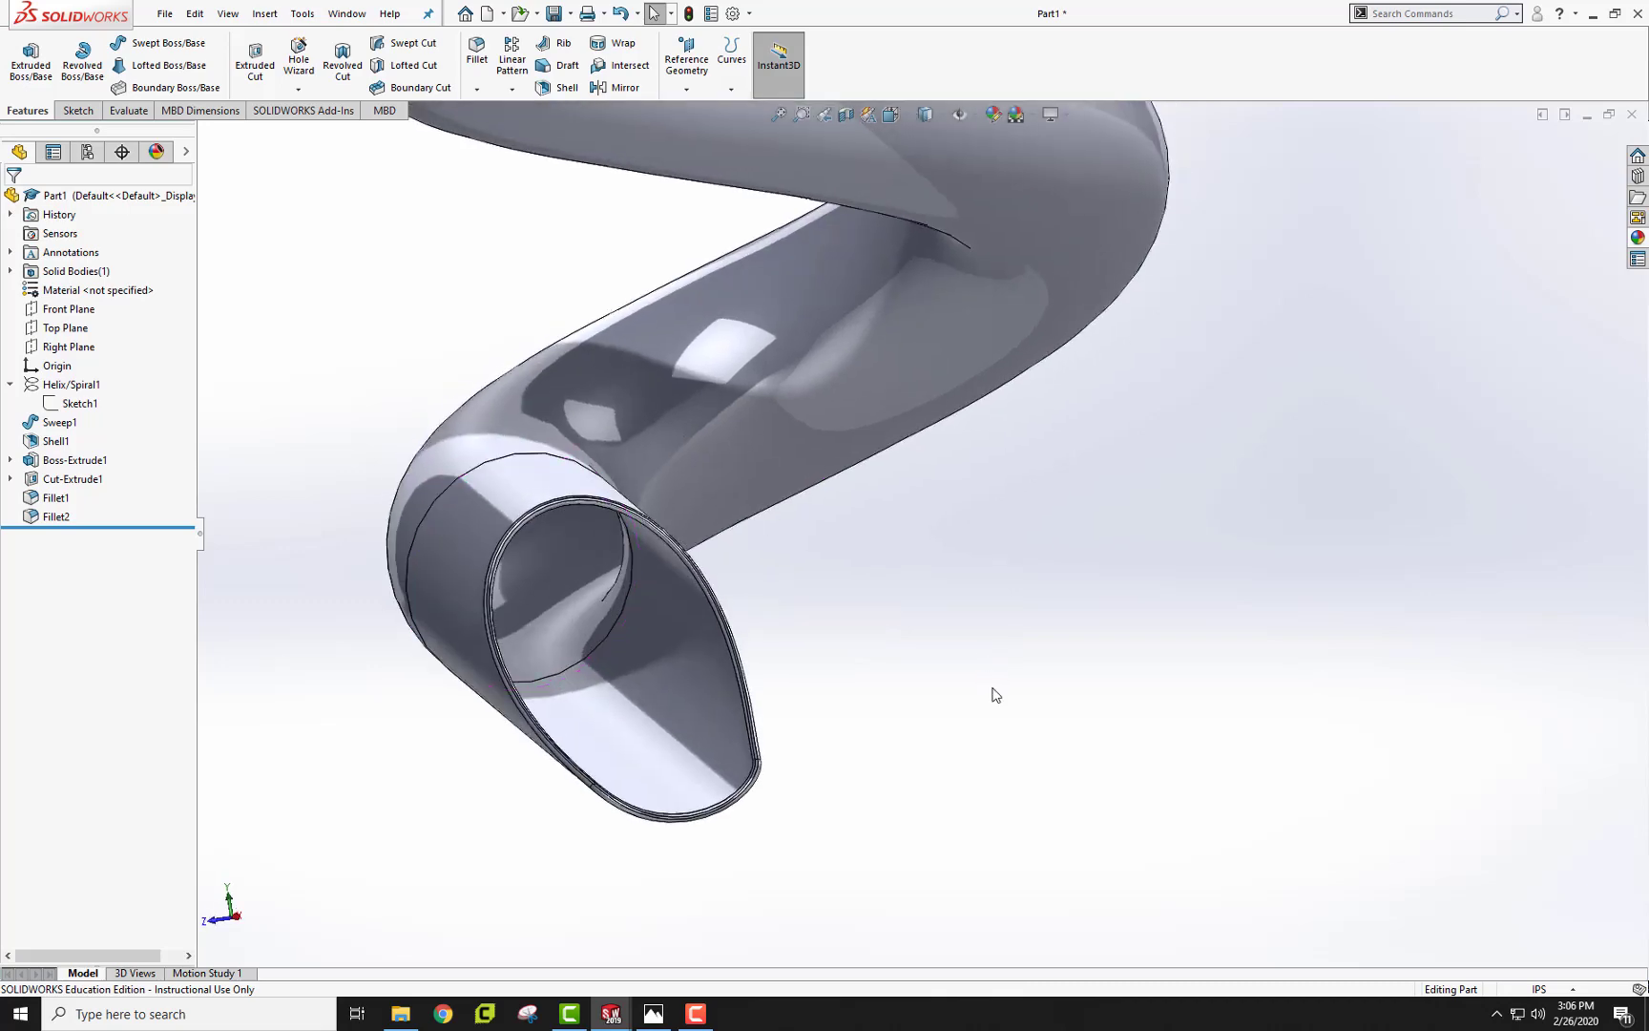
key("ctrl+7")
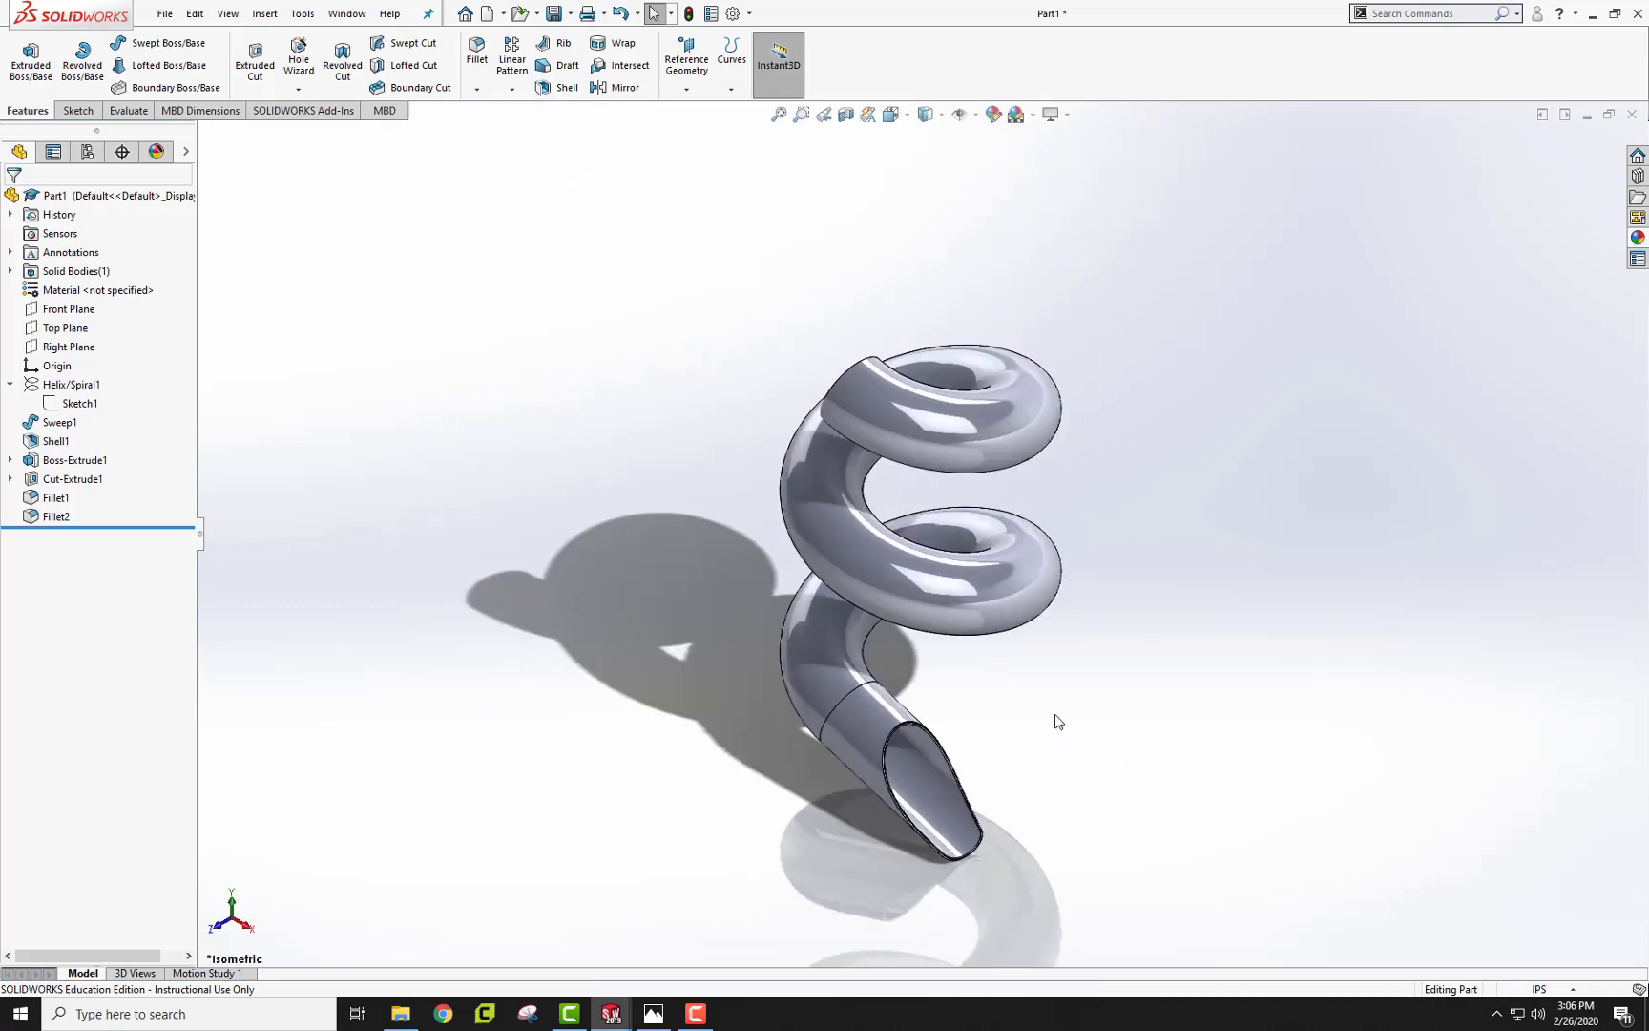
middle_click_drag(1055, 723, 1023, 621)
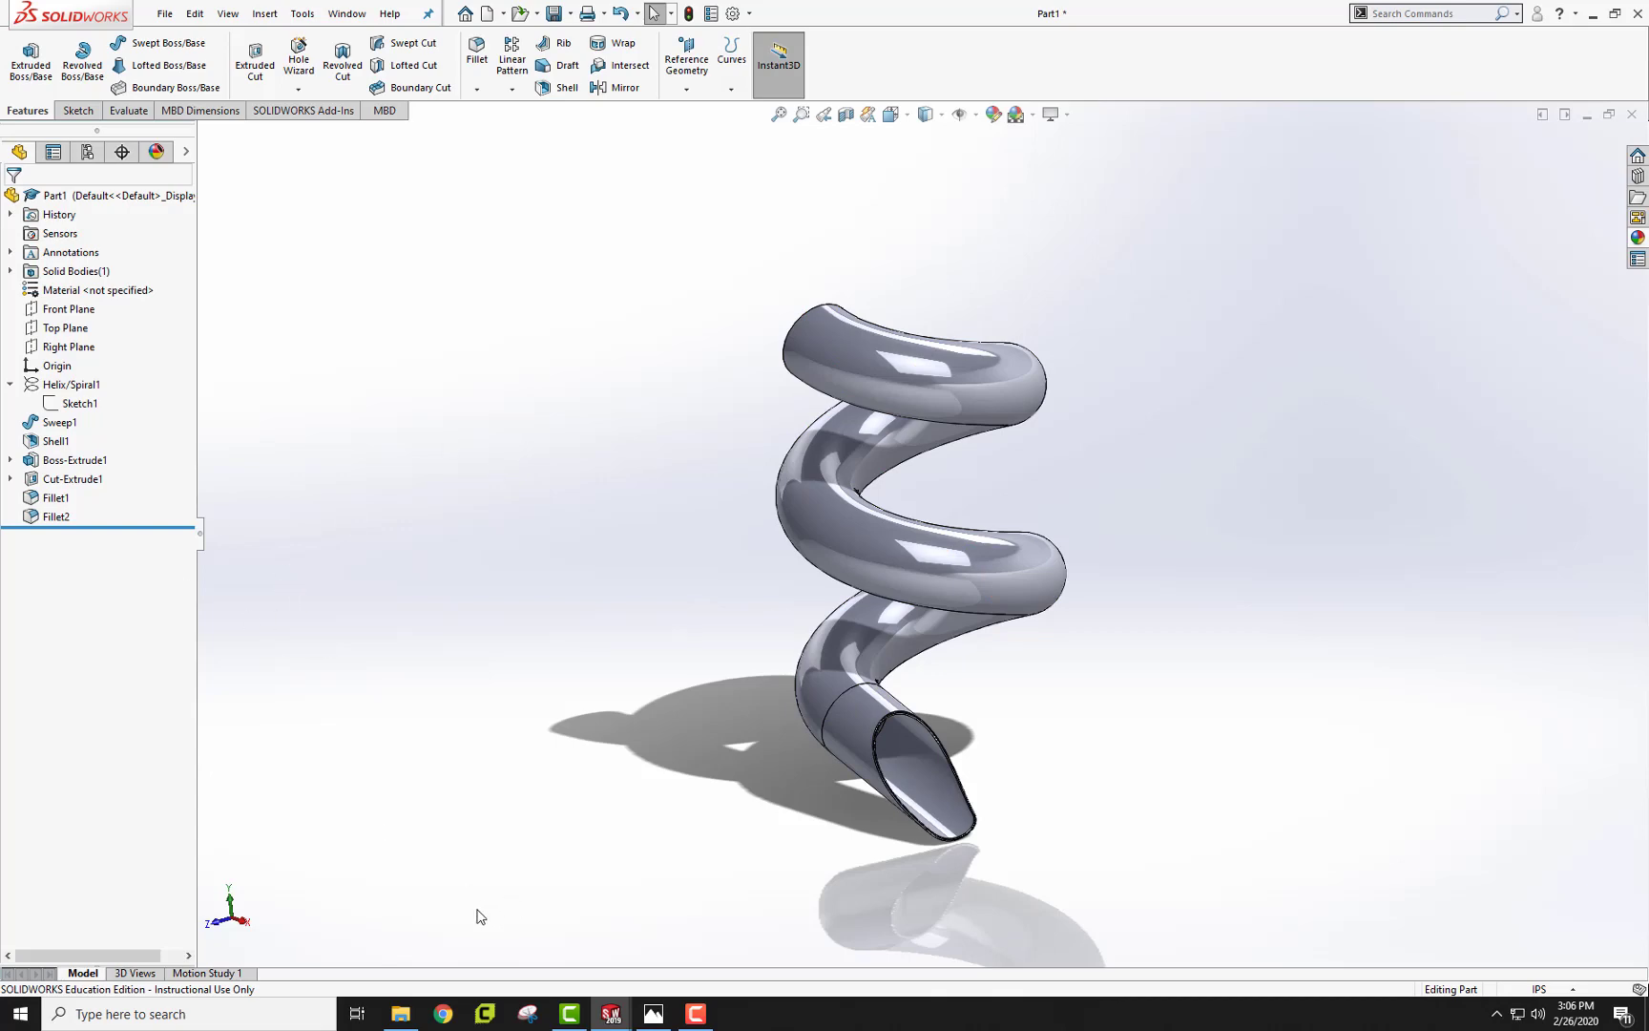
Open 'Slide into pool.JPG' from the Photos icon on the taskbar
left_click(654, 1012)
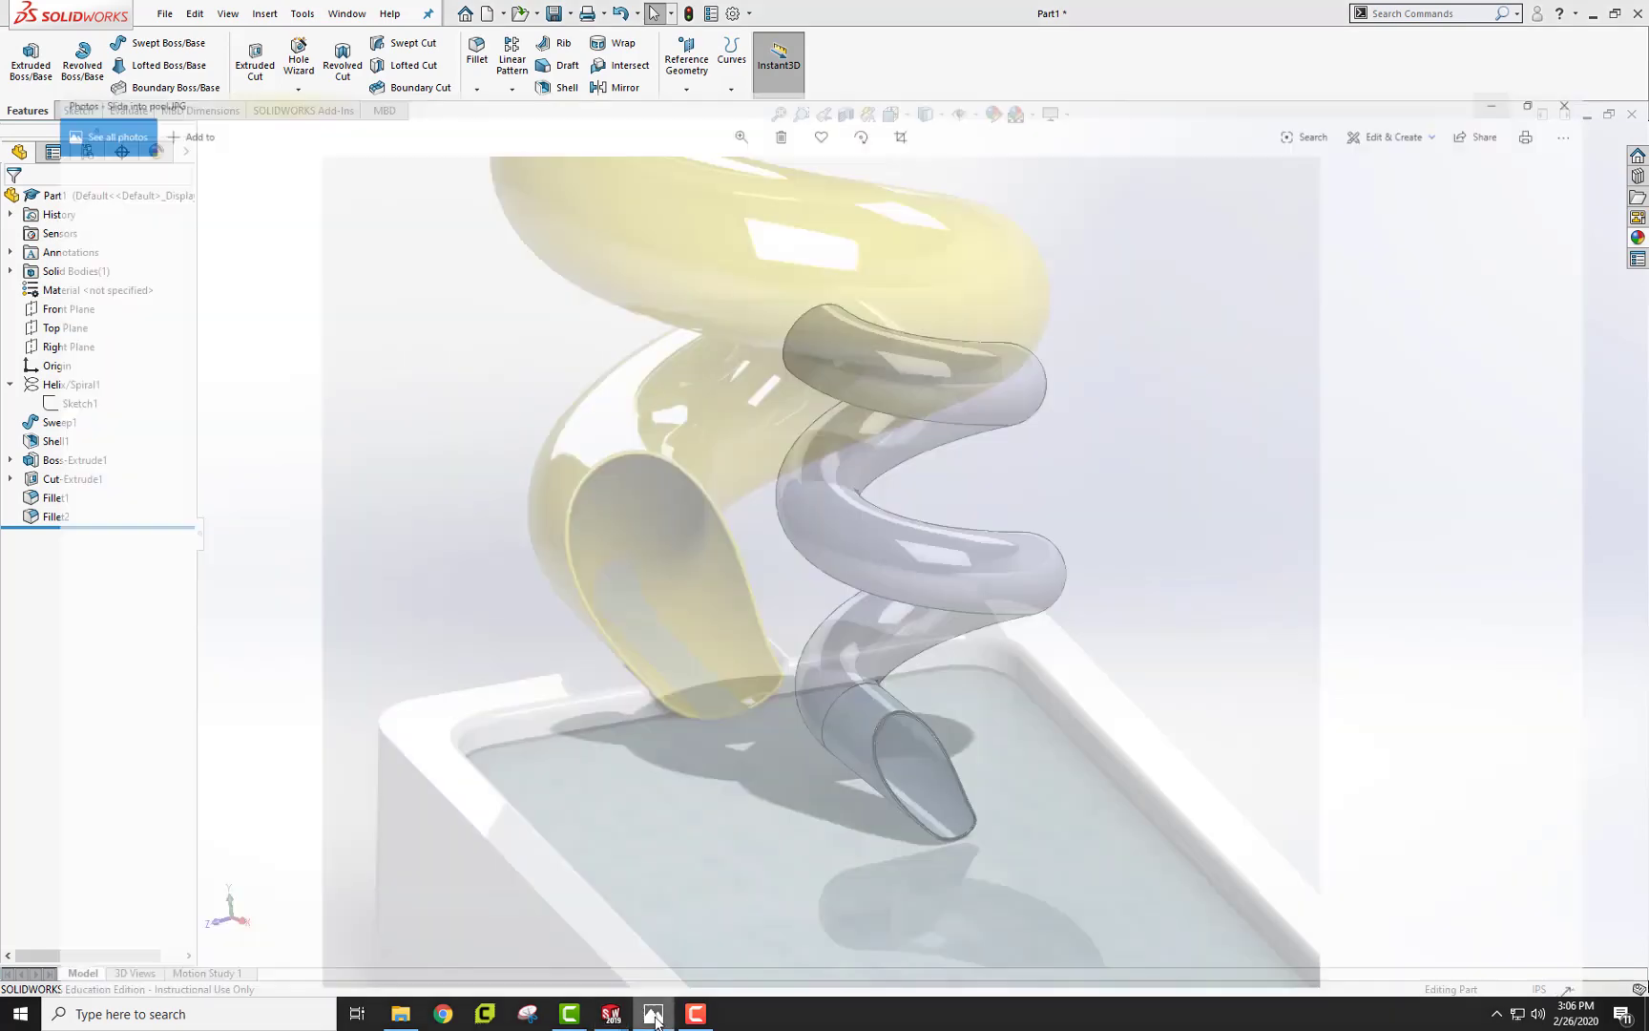